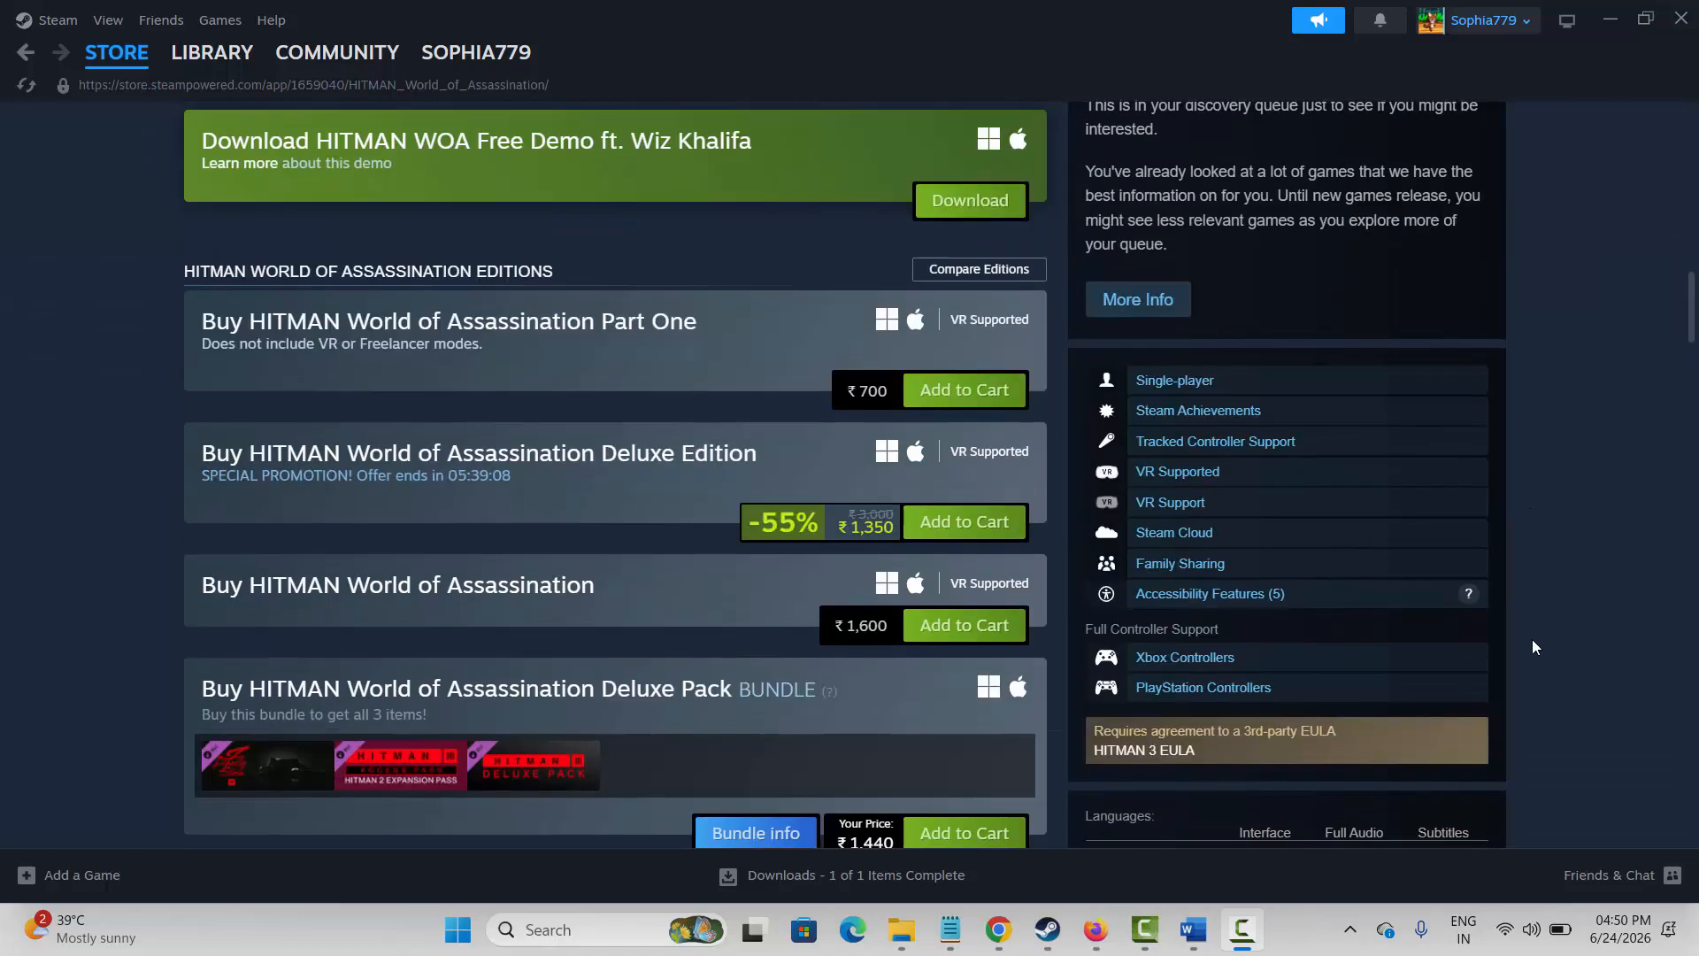
Step: Examine the Windows system requirements on the HITMAN World of Assassination store page
{"action": "scroll", "coordinate": [1576, 644], "scroll_direction": "down", "scroll_amount": 9}
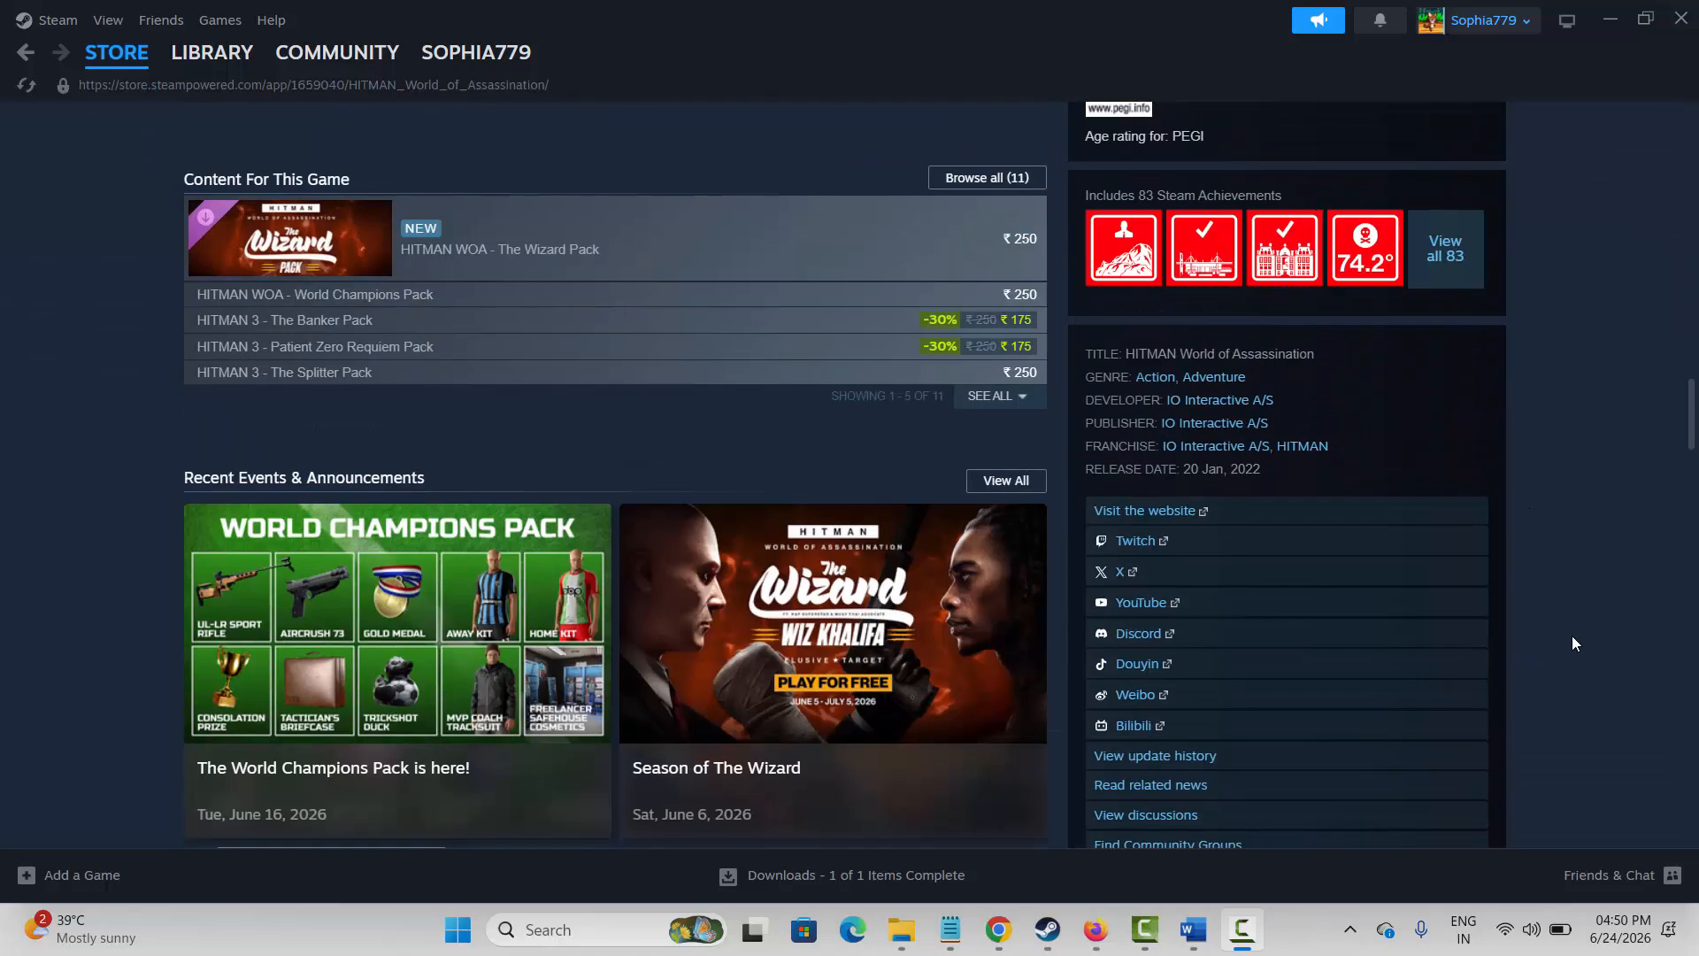
{"action": "scroll", "coordinate": [1569, 646], "scroll_direction": "down", "scroll_amount": 14}
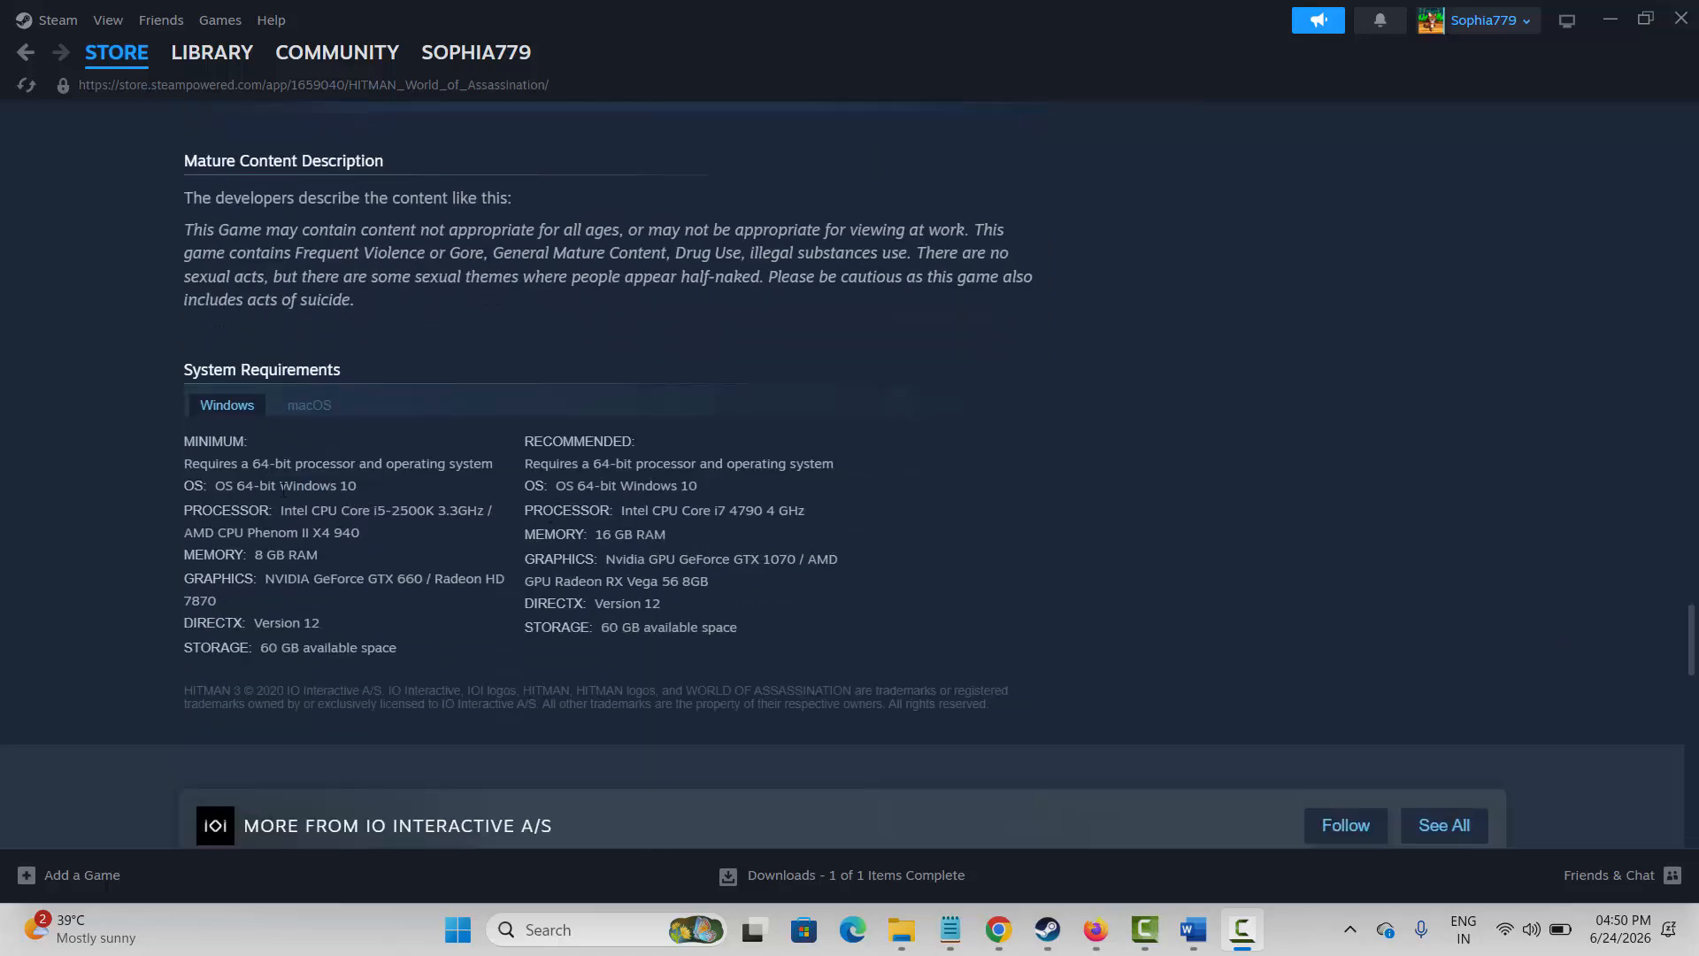
{"action": "left_click_drag", "start_coordinate": [283, 486], "coordinate": [667, 608]}
{"action": "left_click", "coordinate": [668, 608]}
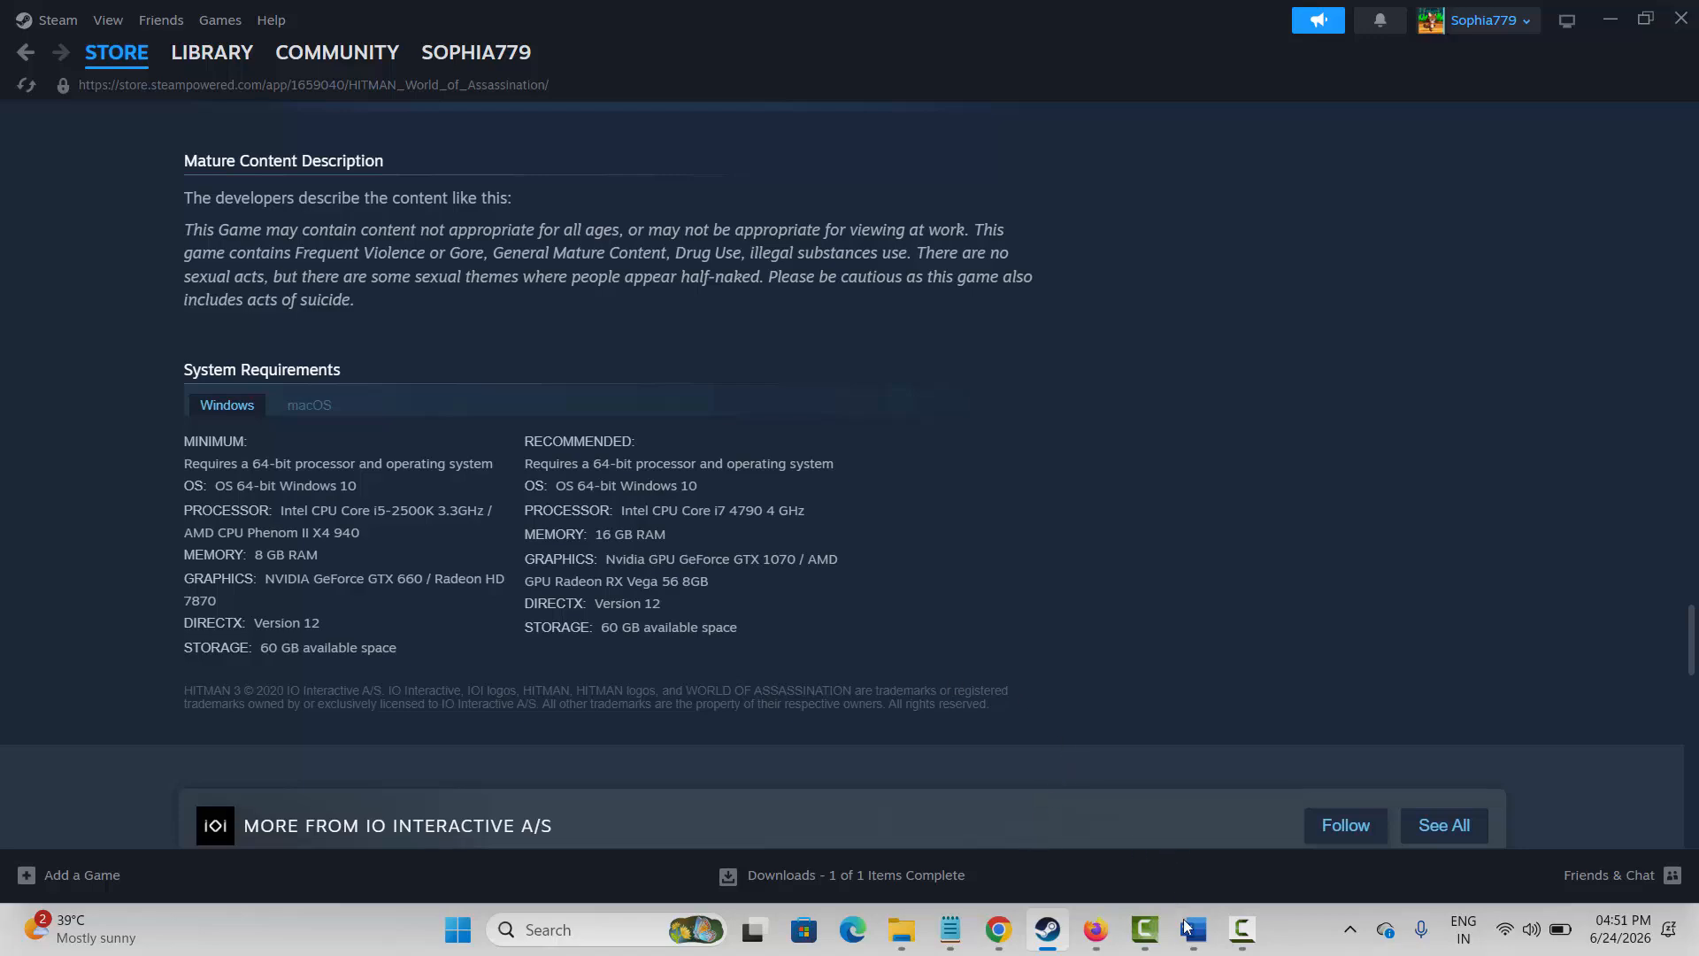
Step: Switch to the Word notes and review Method 2, allowing the game through the firewall
{"action": "mouse_move", "coordinate": [1193, 930]}
{"action": "left_click", "coordinate": [1323, 801]}
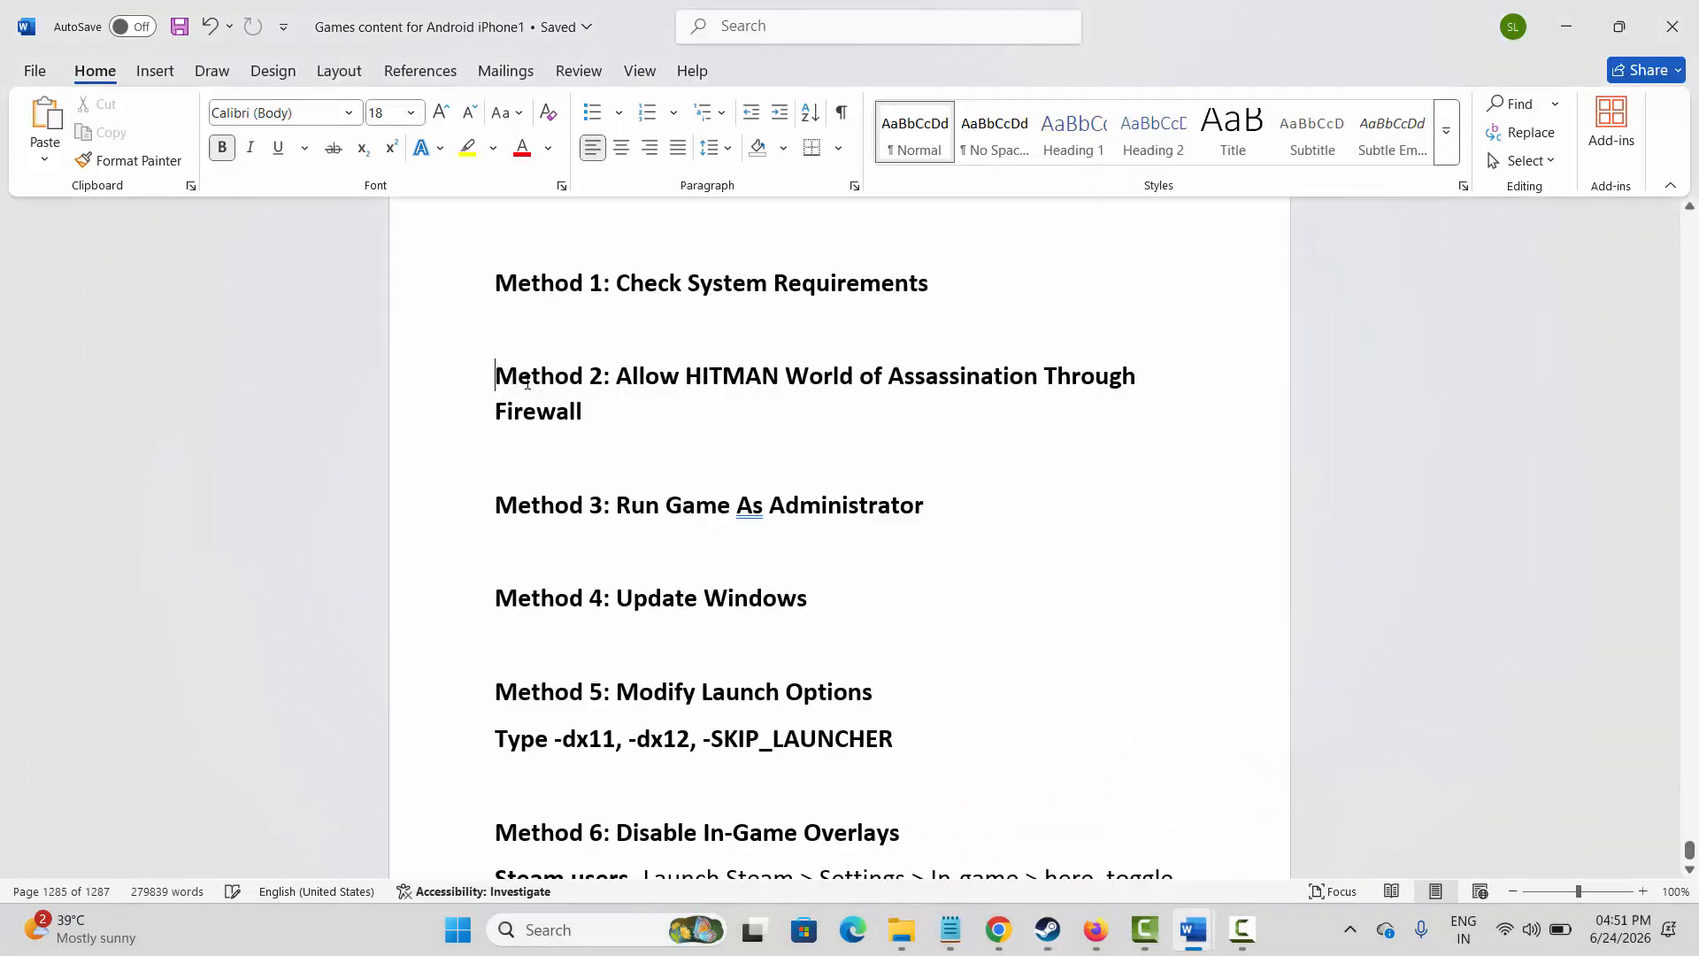
{"action": "scroll", "coordinate": [596, 390], "scroll_direction": "down", "scroll_amount": 2}
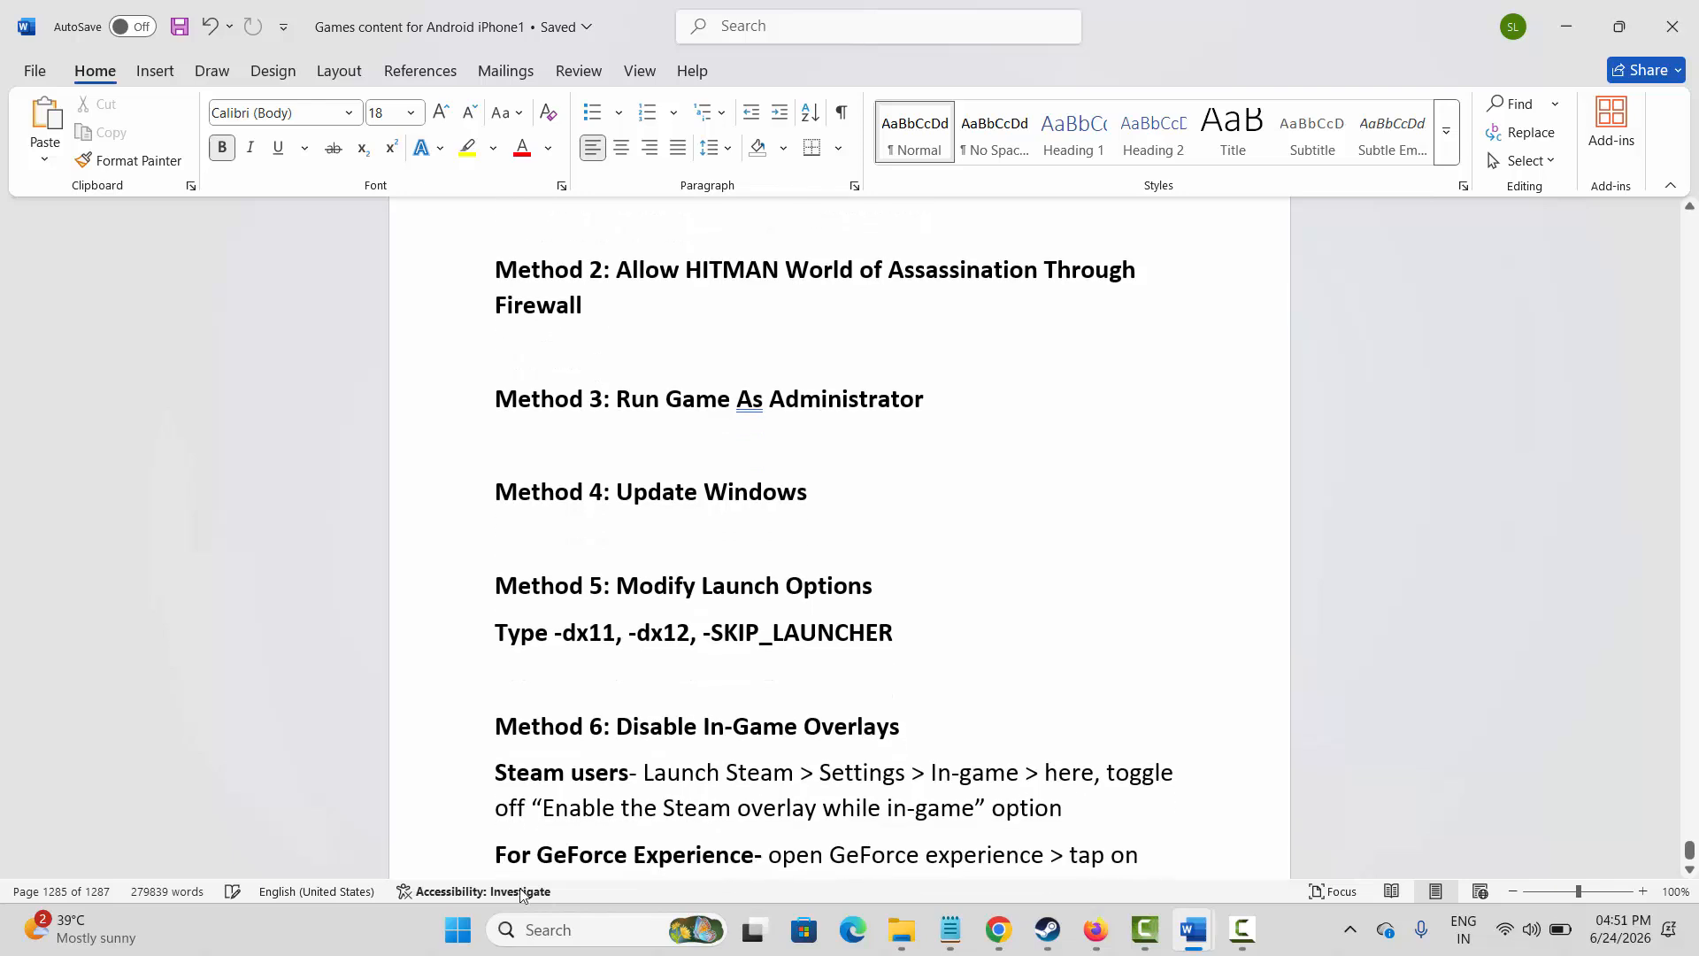
Step: Open the firewall's list of allowed apps from Firewall & network protection in Windows Security
{"action": "left_click", "coordinate": [556, 929]}
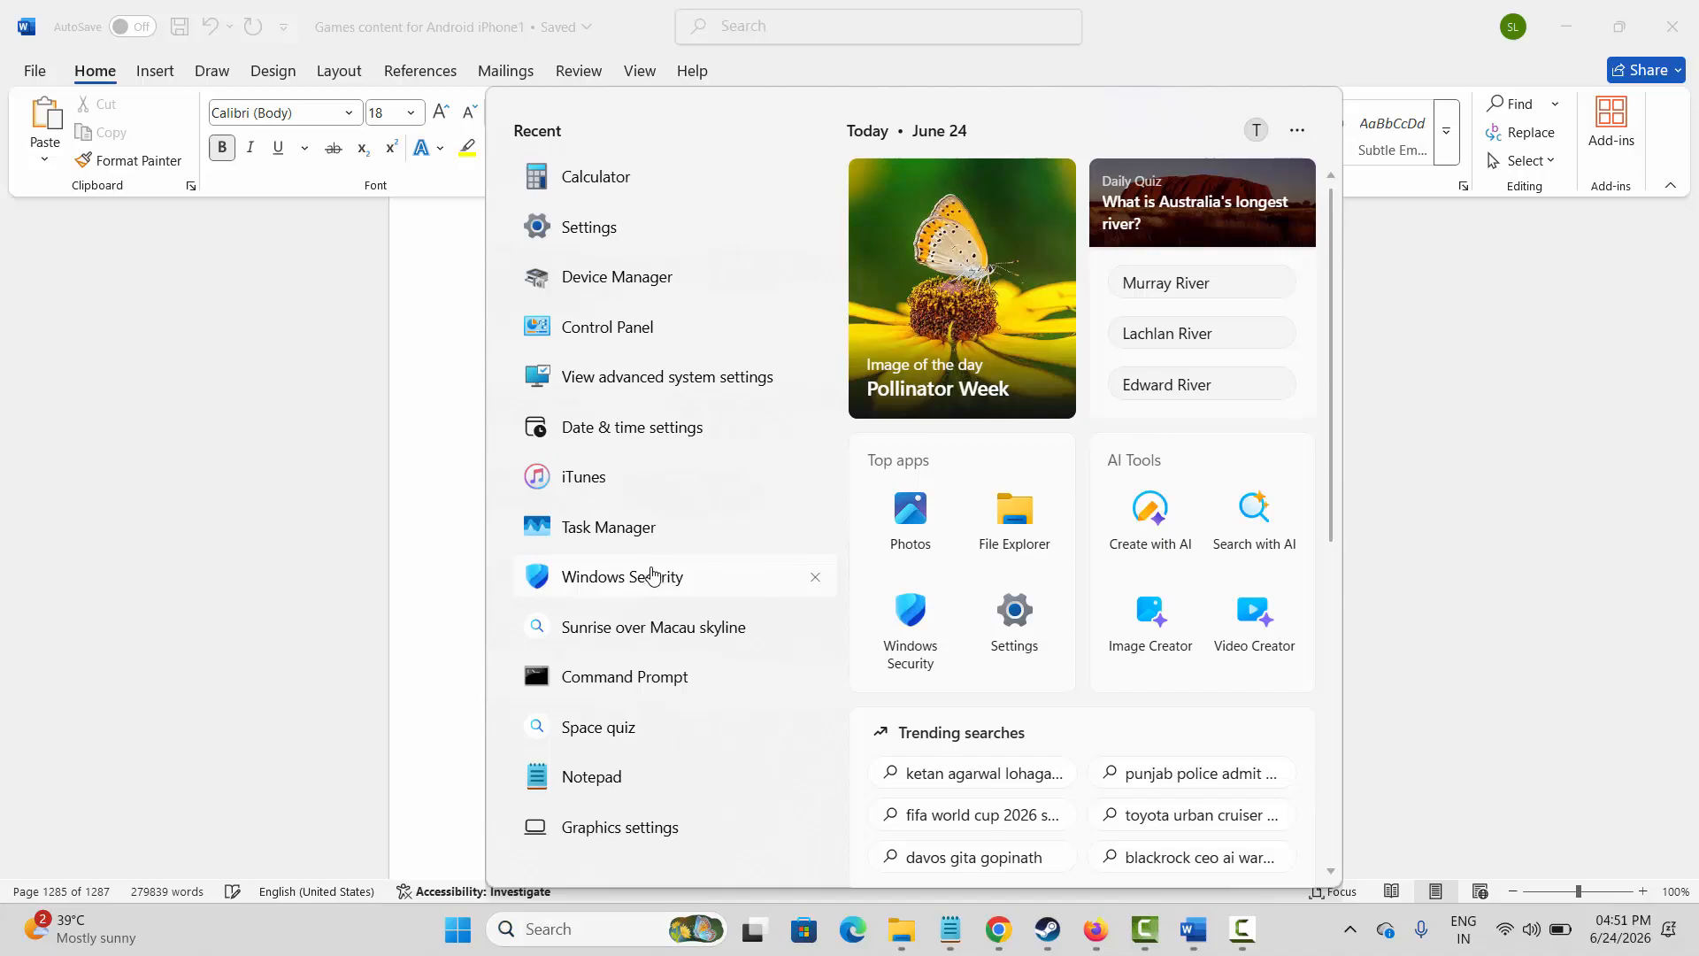
{"action": "left_click", "coordinate": [708, 597]}
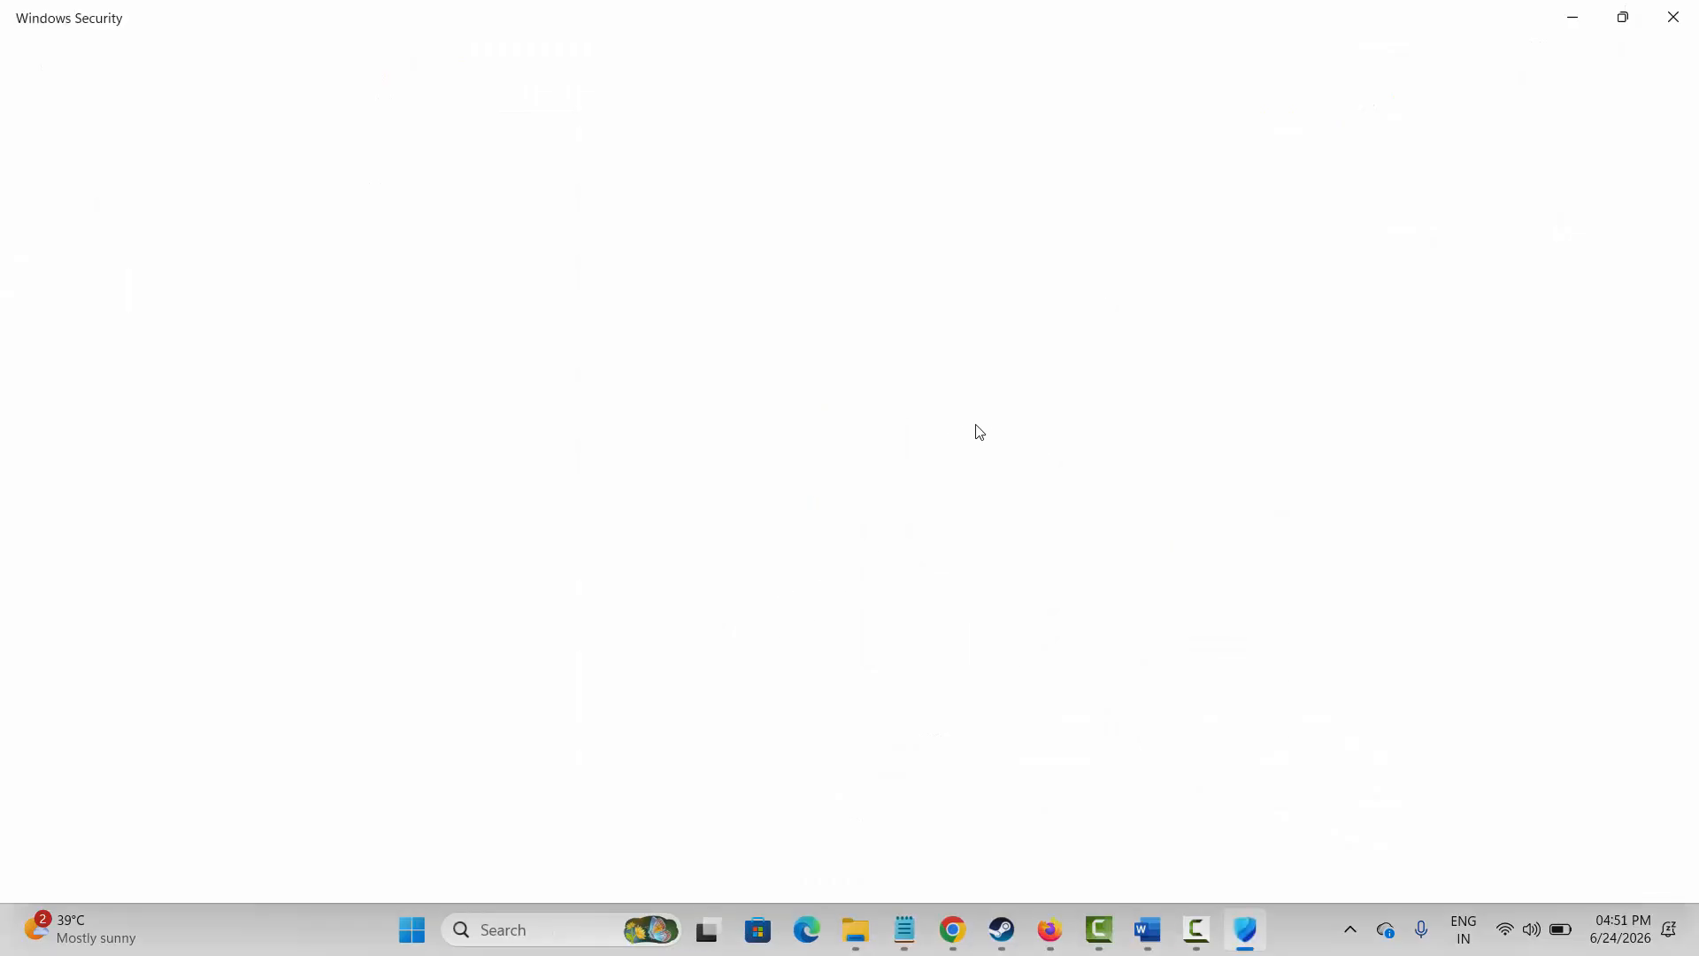
{"action": "left_click", "coordinate": [880, 379]}
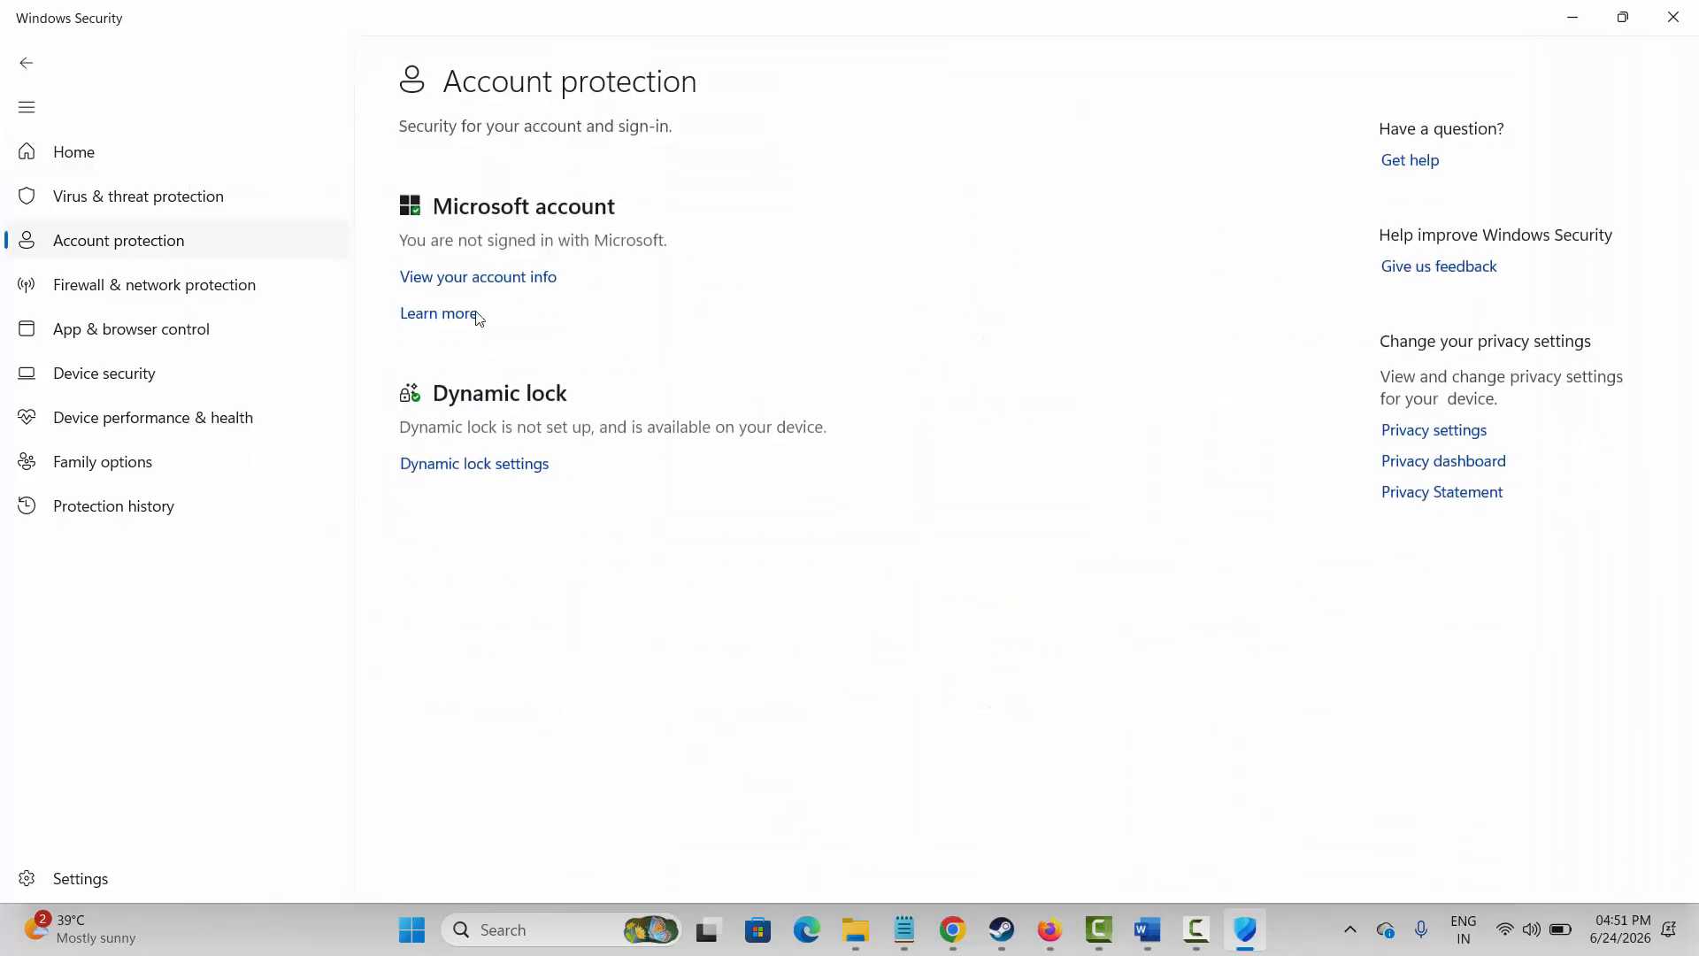
{"action": "left_click", "coordinate": [26, 64]}
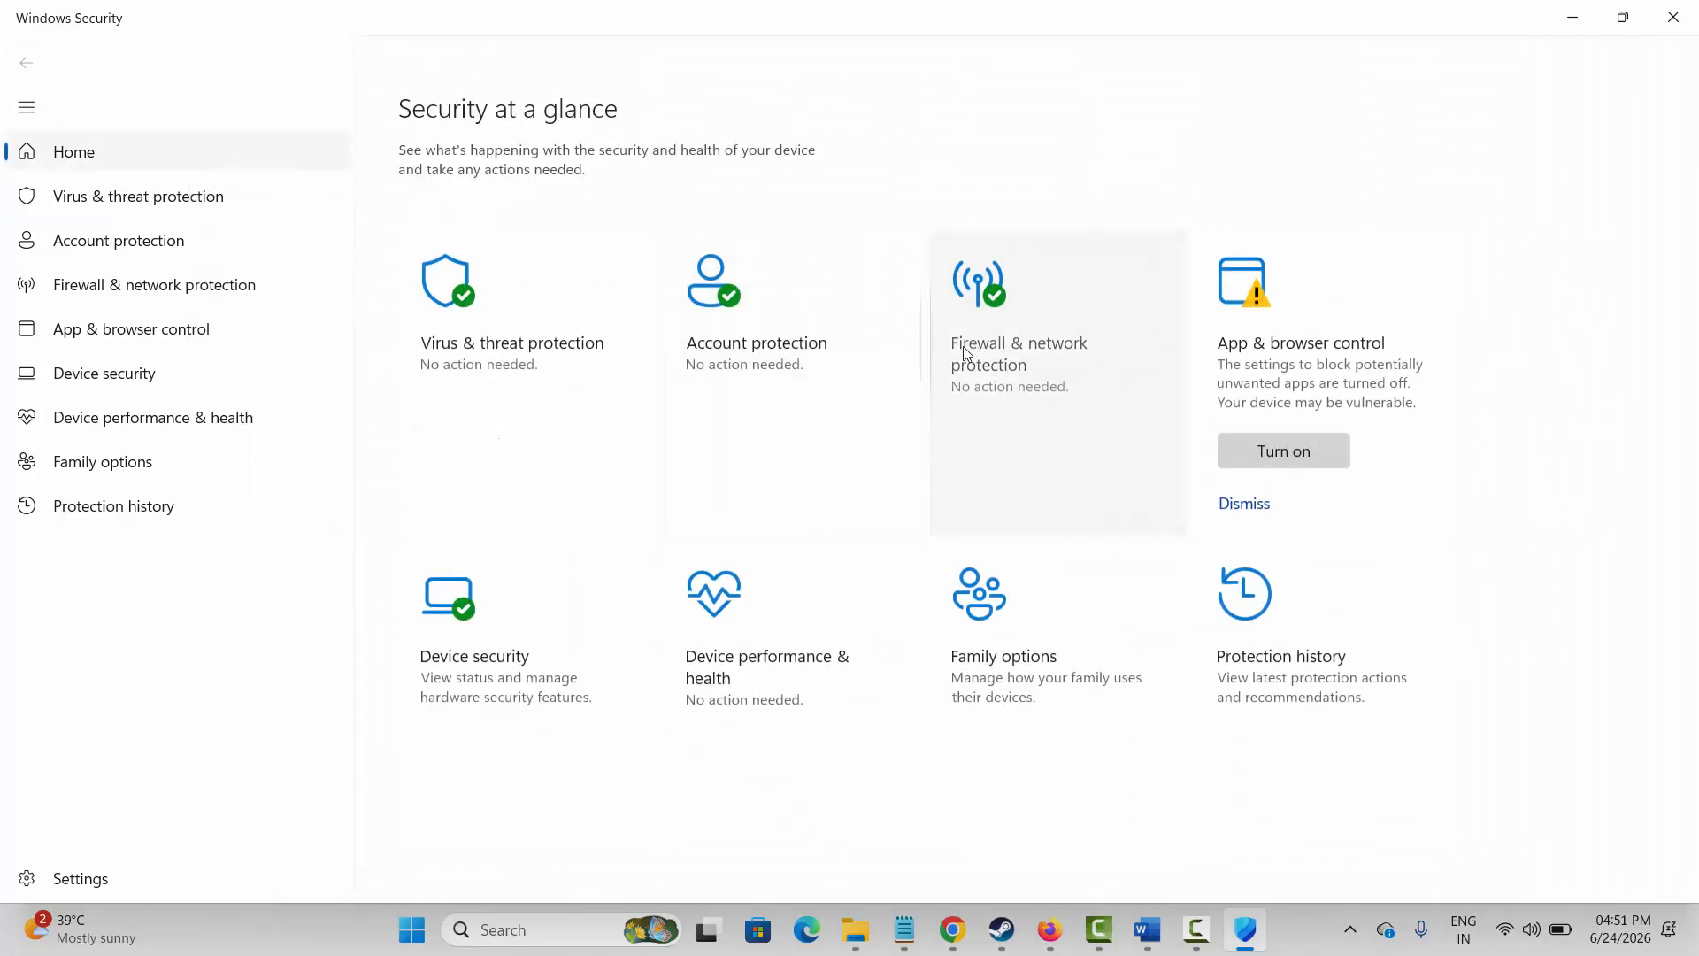
{"action": "left_click", "coordinate": [974, 301]}
{"action": "left_click", "coordinate": [577, 547]}
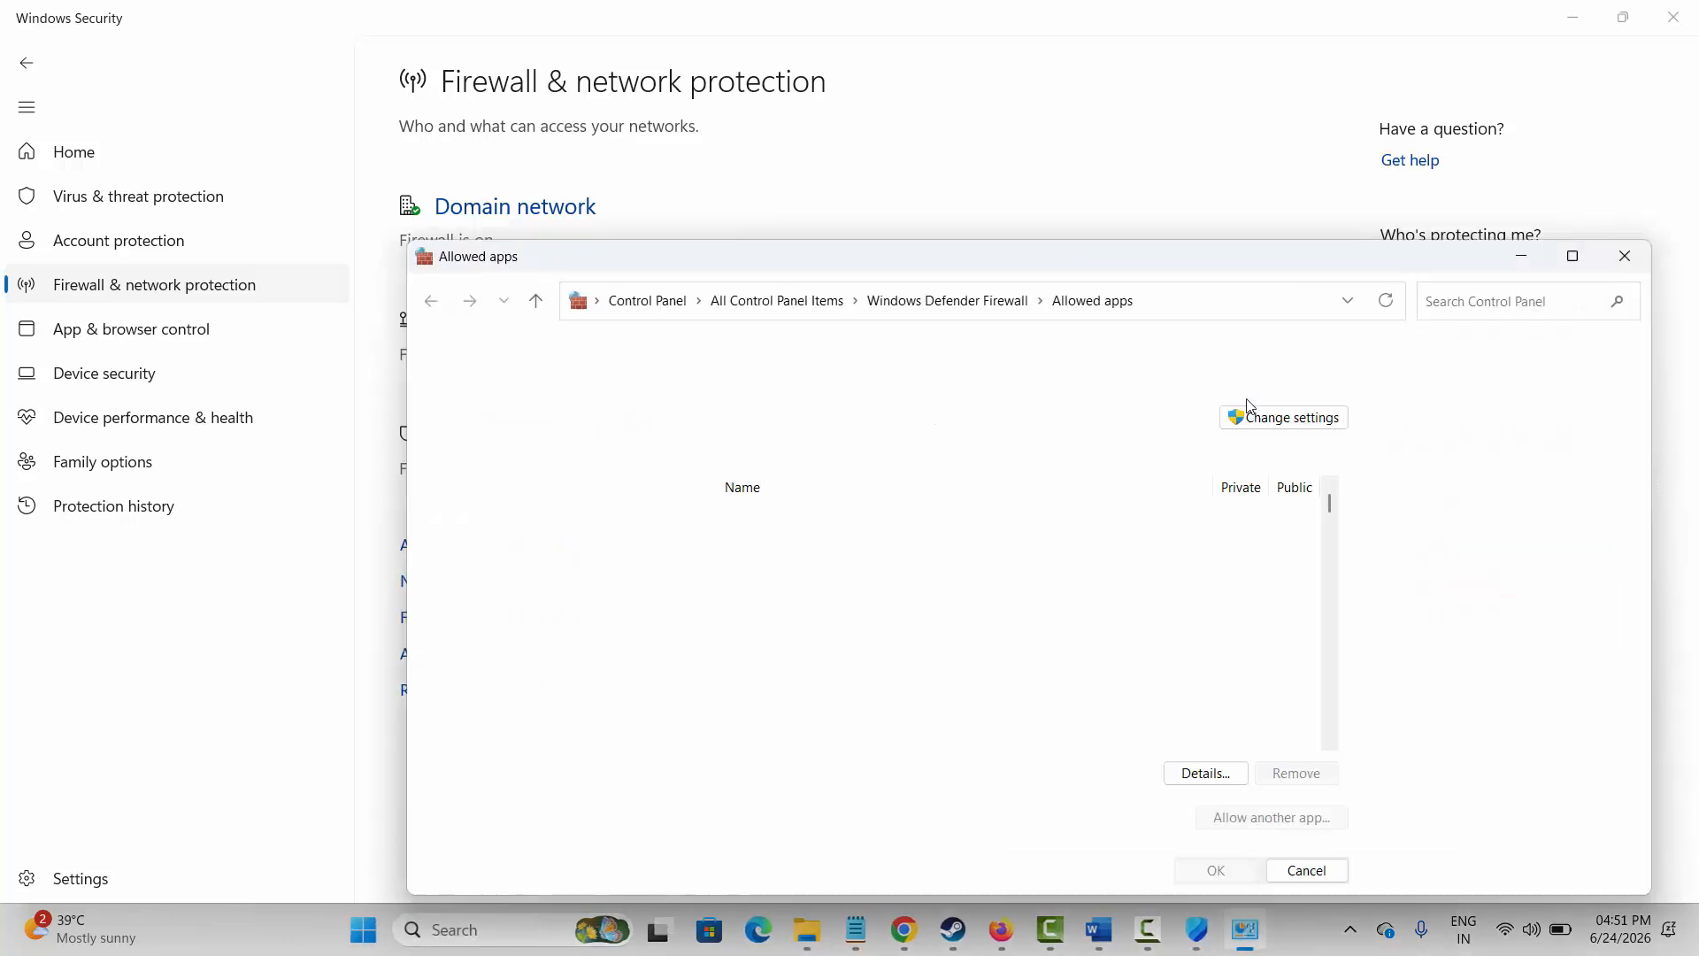
Step: Look through the allowed apps, browse for another program to allow through the firewall, and cancel without adding one
{"action": "scroll", "coordinate": [938, 645], "scroll_direction": "down", "scroll_amount": 15}
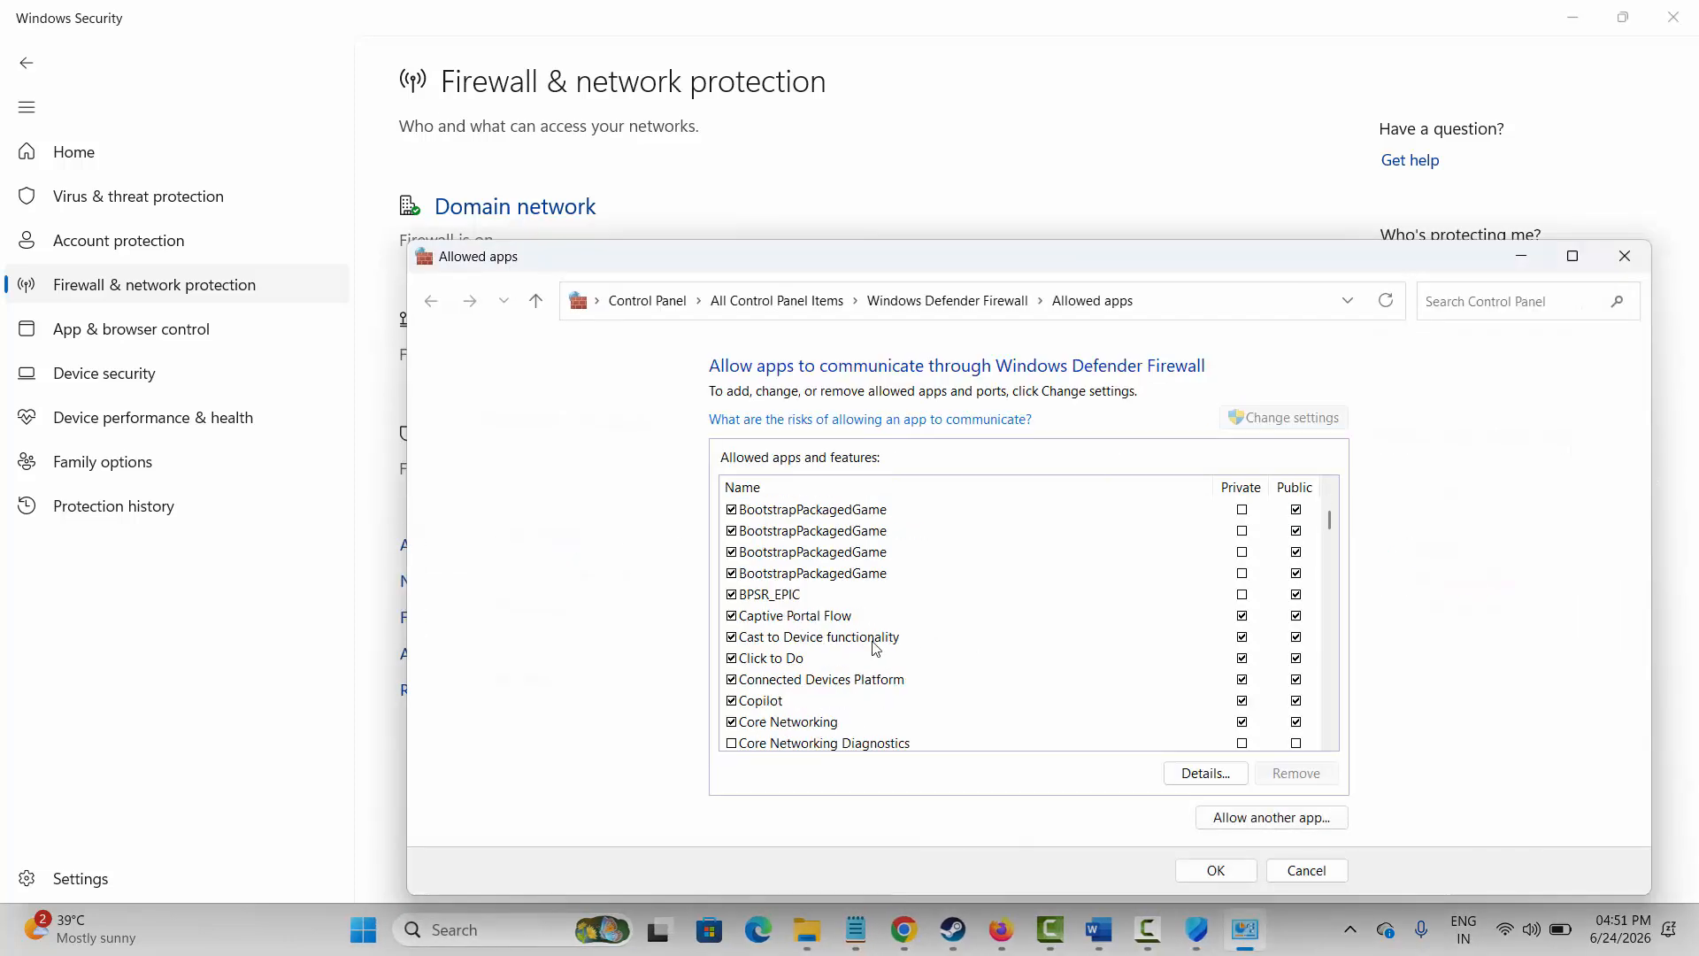
{"action": "scroll", "coordinate": [868, 659], "scroll_direction": "down", "scroll_amount": 20}
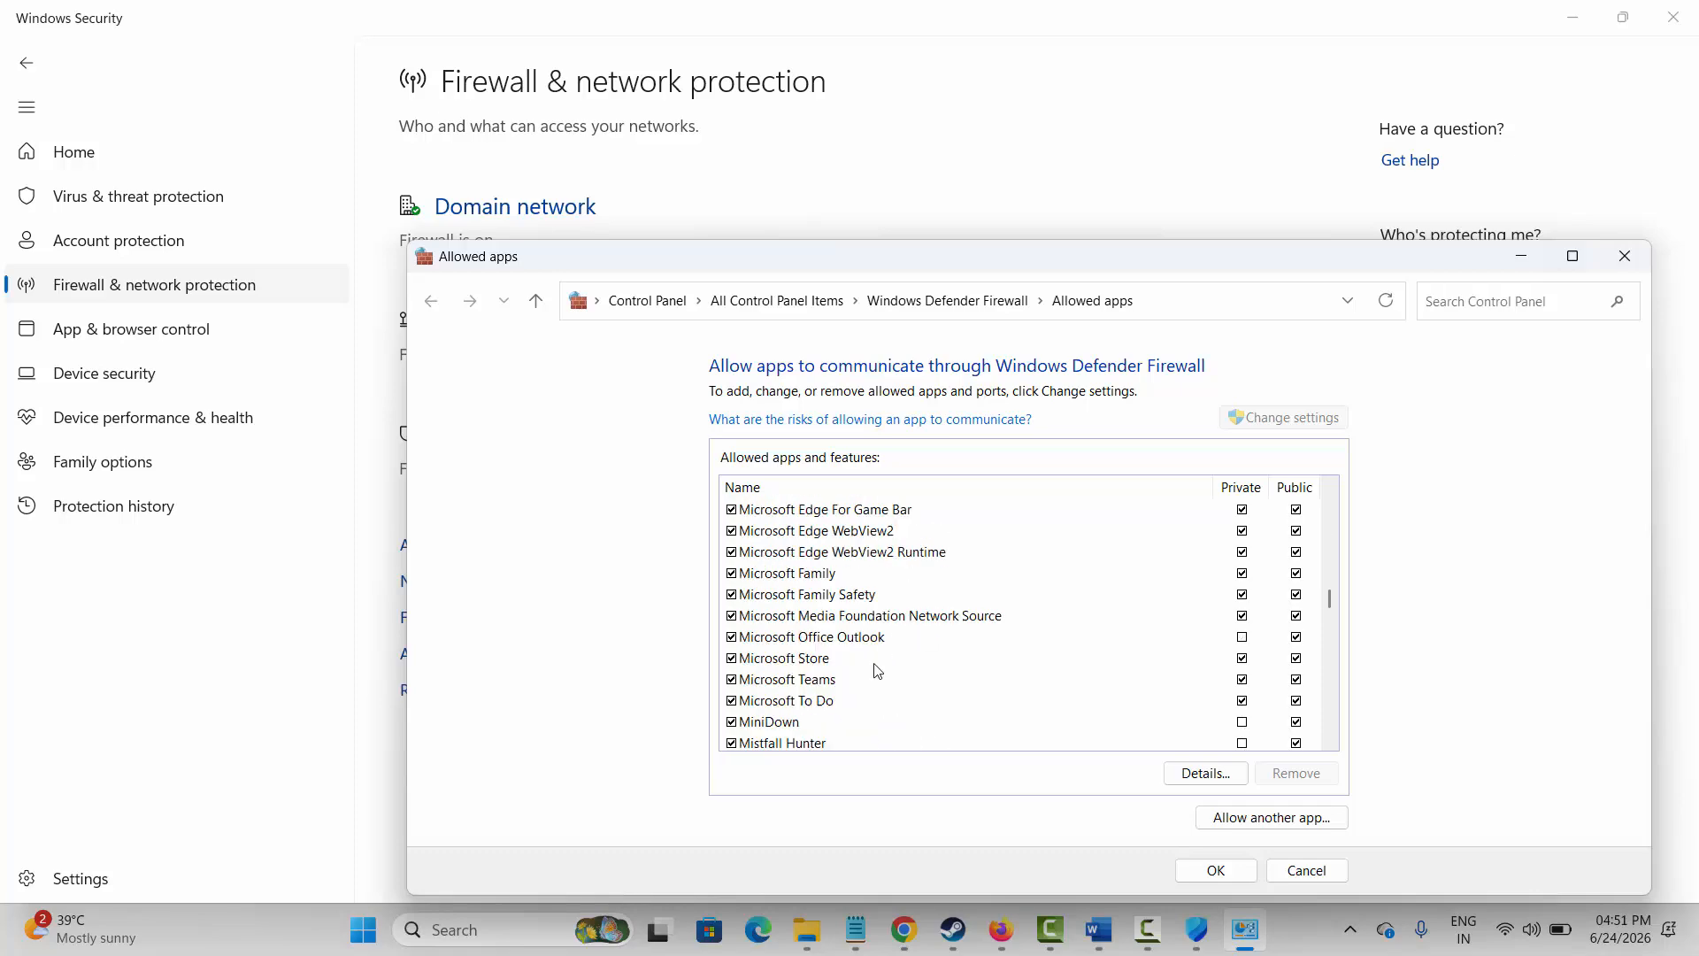
{"action": "left_click", "coordinate": [1220, 818]}
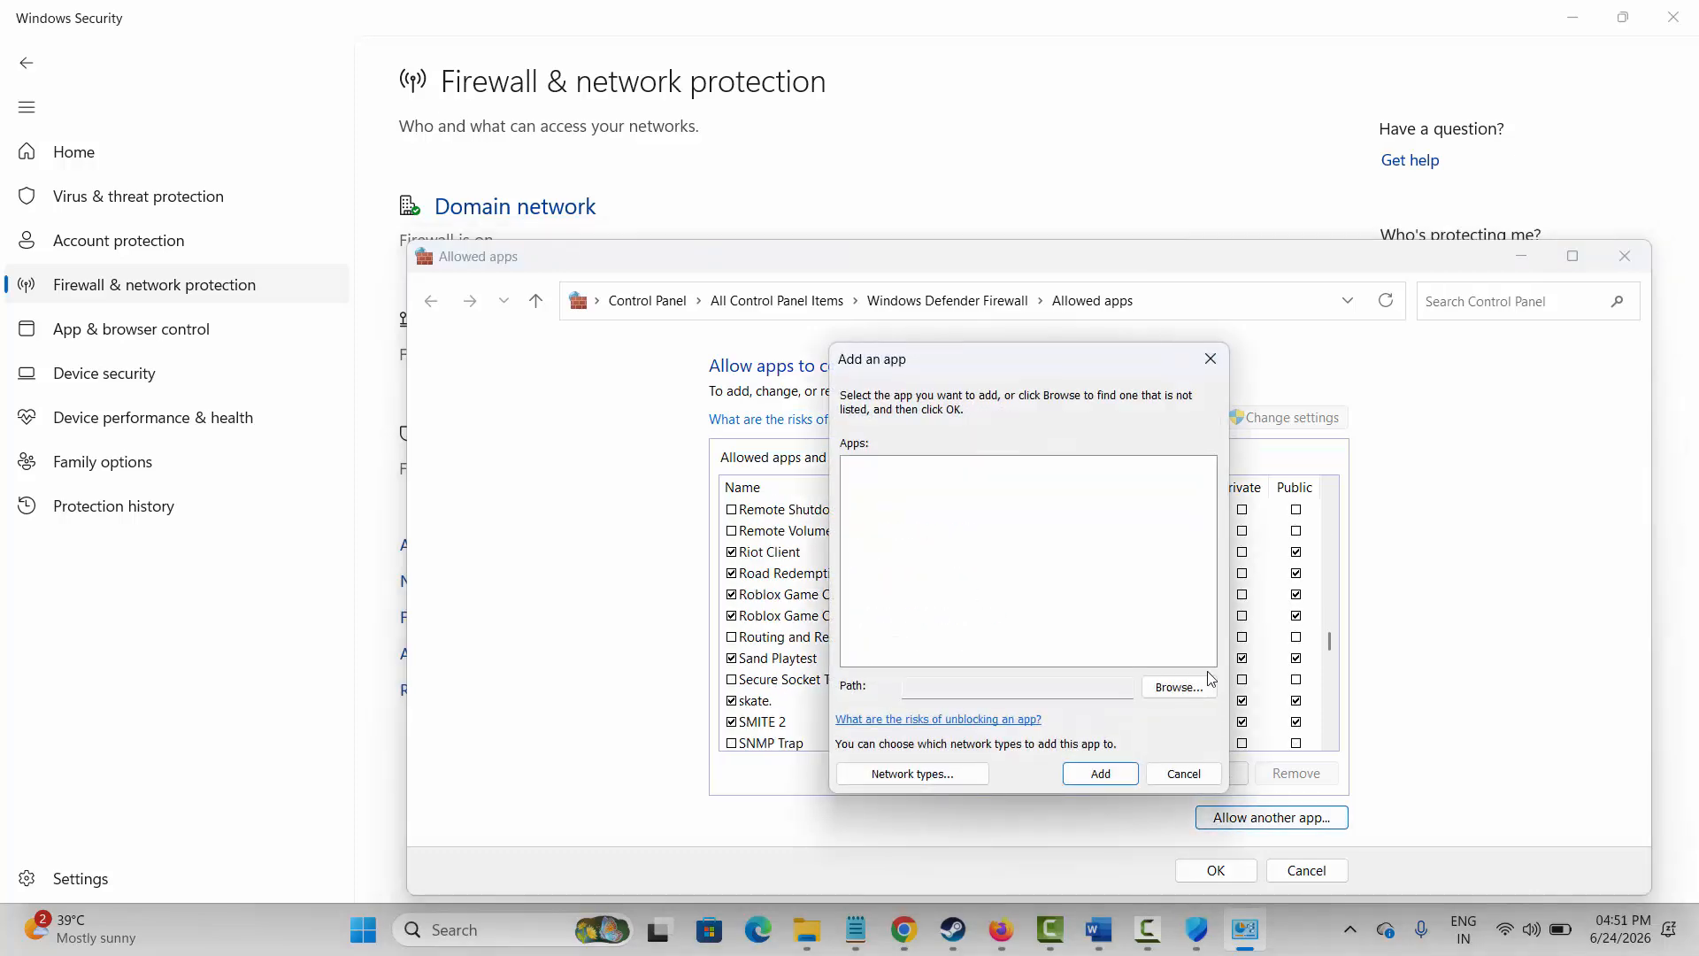
{"action": "left_click", "coordinate": [1177, 685]}
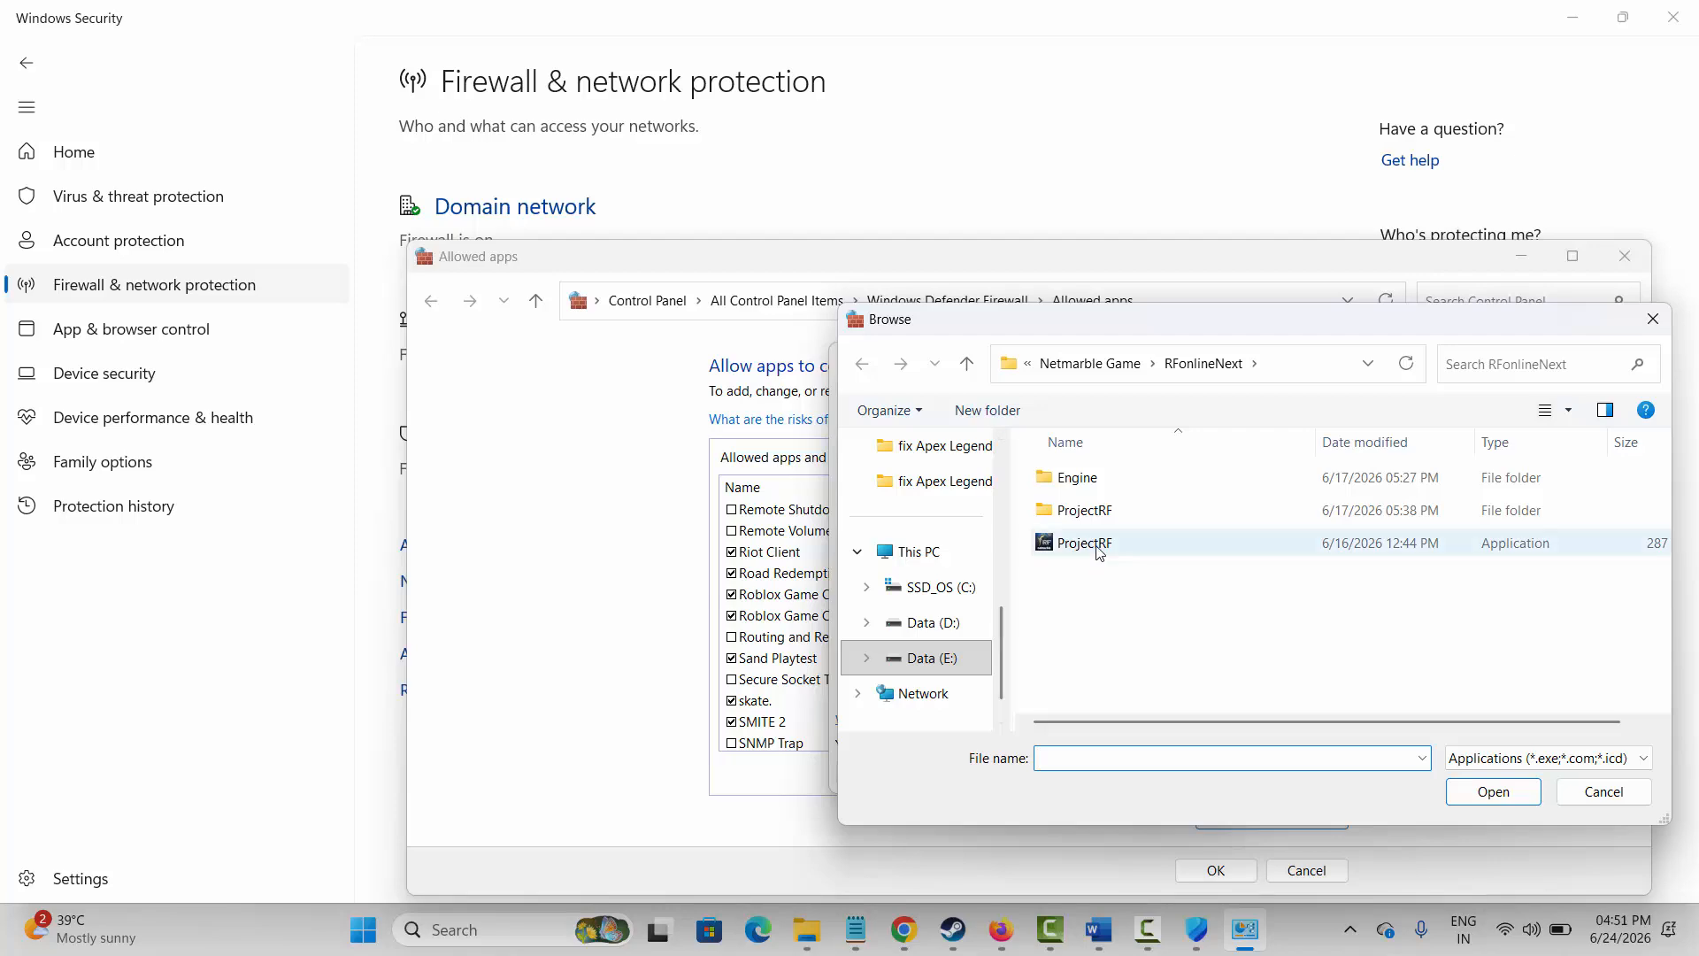
{"action": "left_click", "coordinate": [1590, 800]}
{"action": "left_click", "coordinate": [1184, 774]}
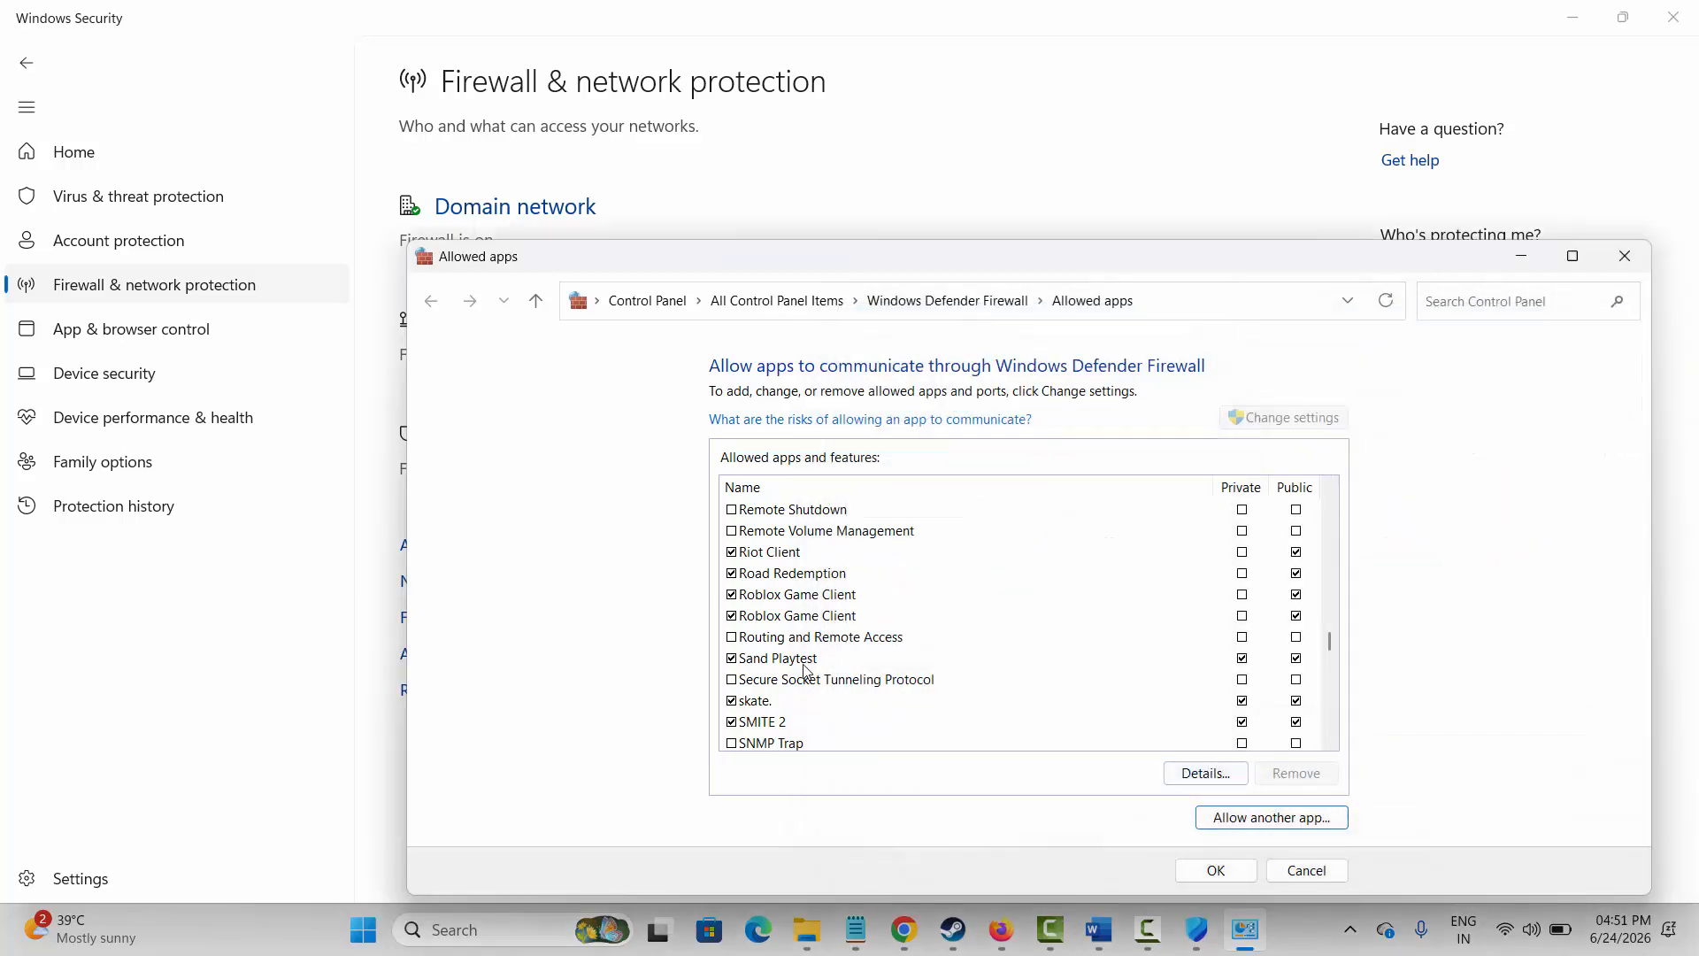
Step: Select Sand Playtest among the allowed apps, confirm the list and close Windows Security
{"action": "scroll", "coordinate": [815, 664], "scroll_direction": "down", "scroll_amount": 3}
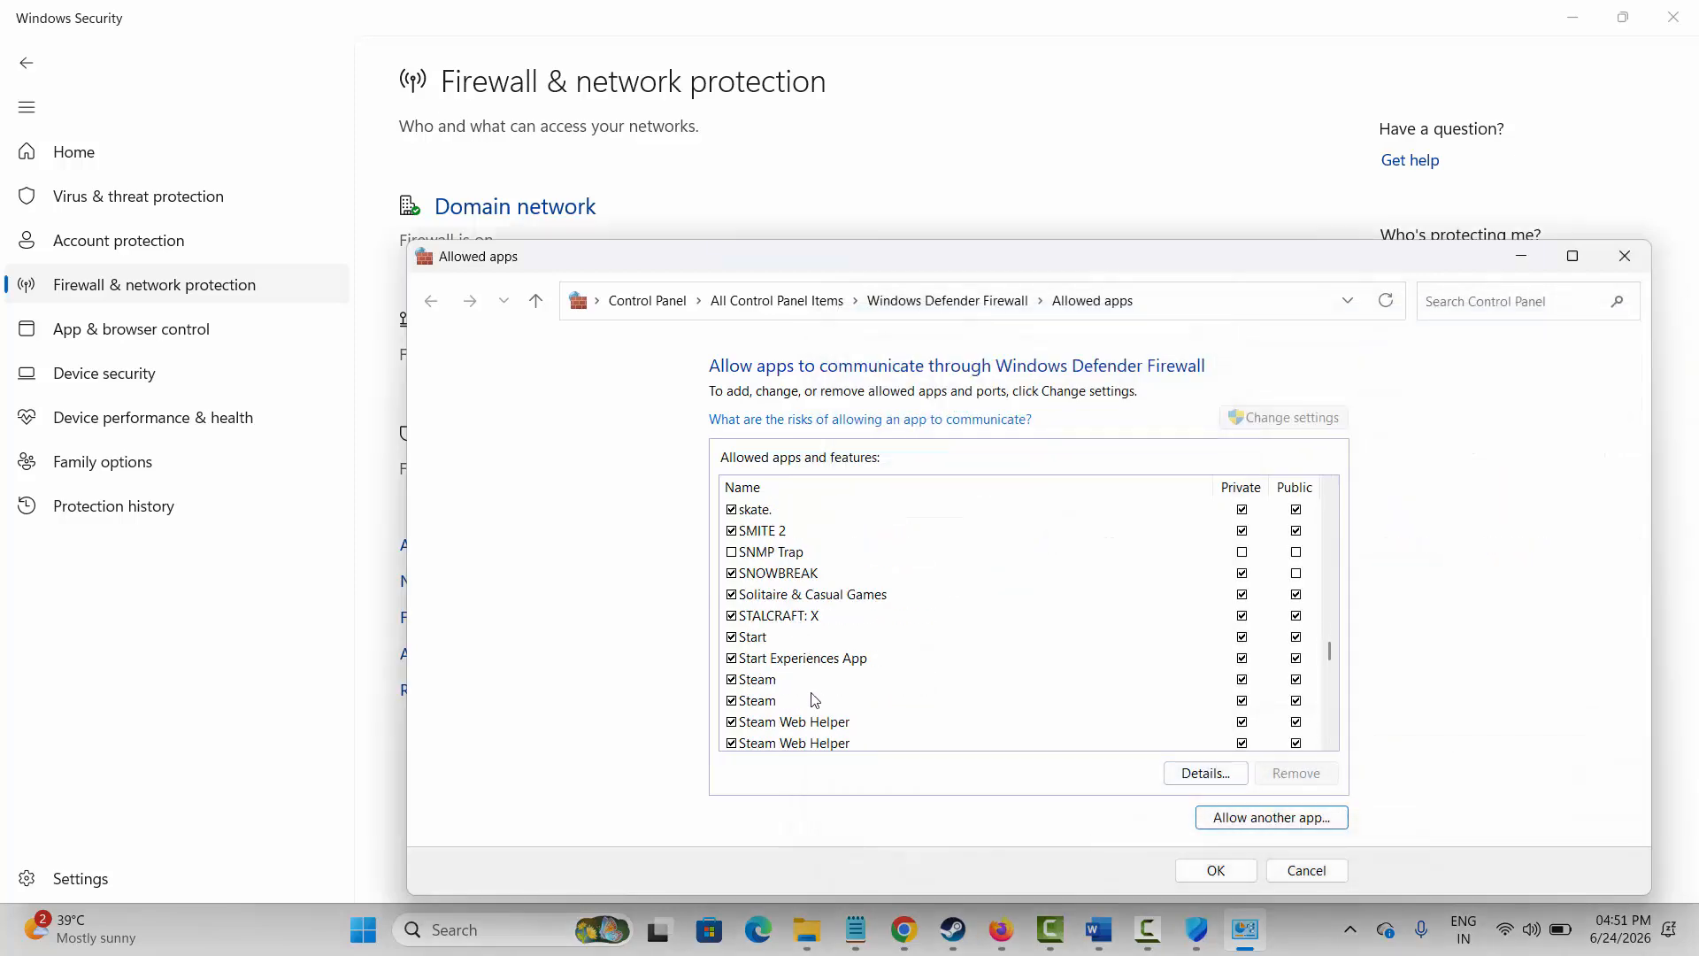
{"action": "scroll", "coordinate": [799, 644], "scroll_direction": "up", "scroll_amount": 2}
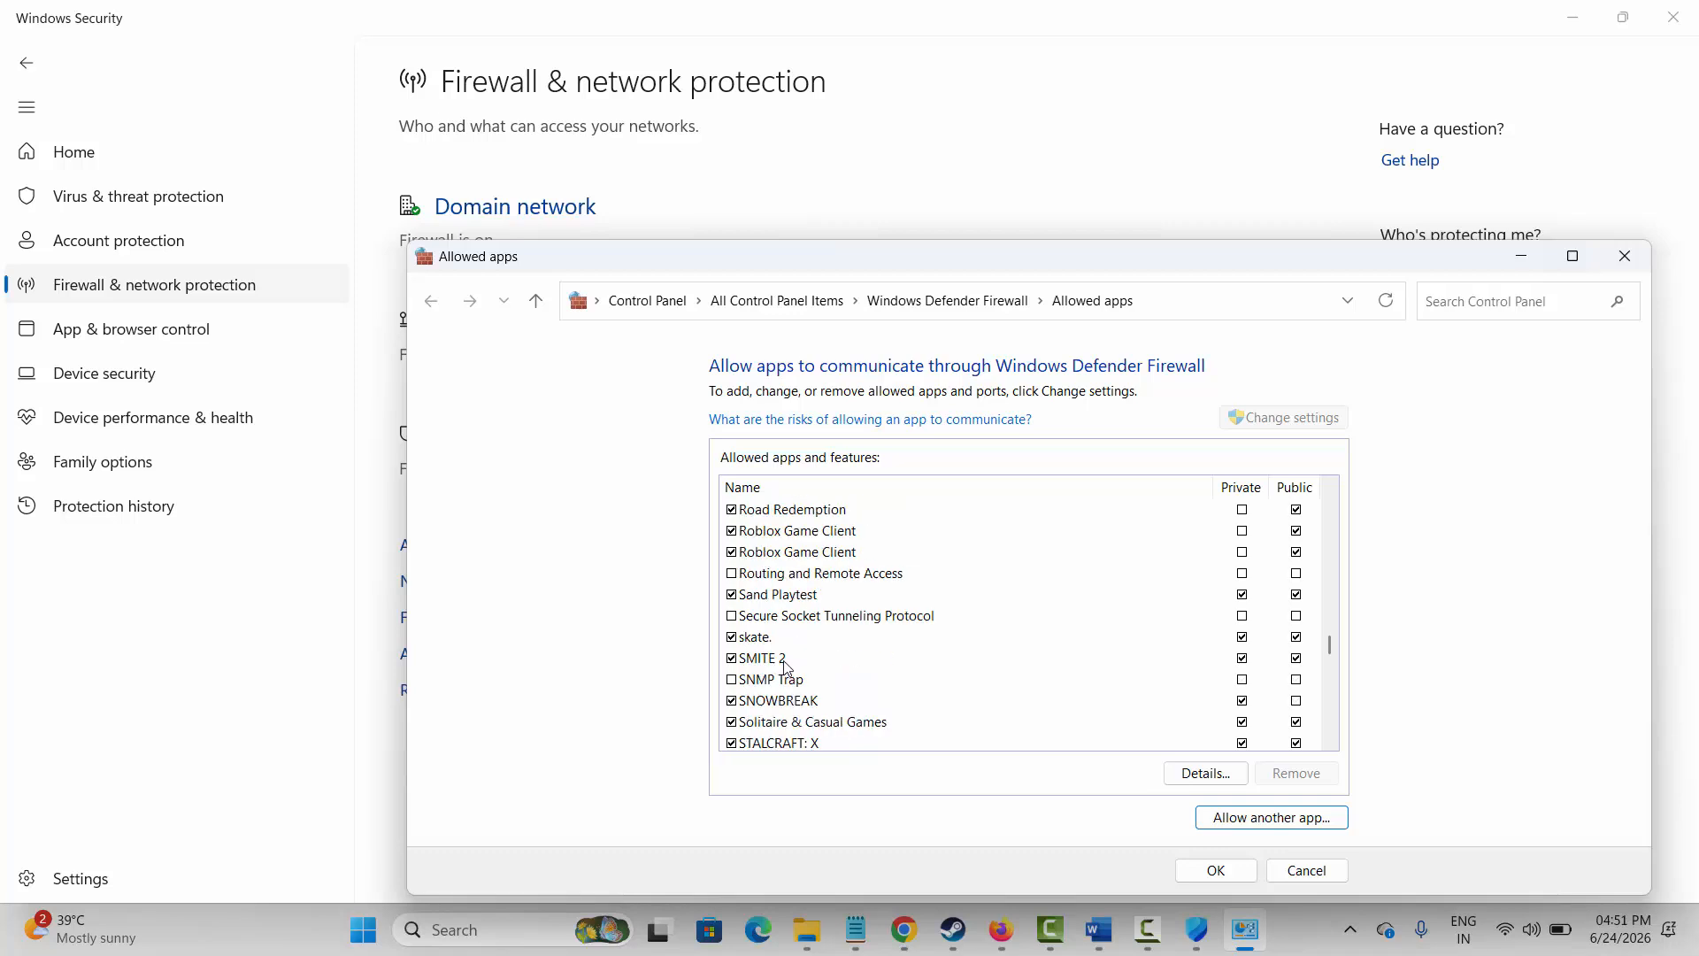
{"action": "left_click", "coordinate": [792, 614]}
{"action": "key", "text": "Up"}
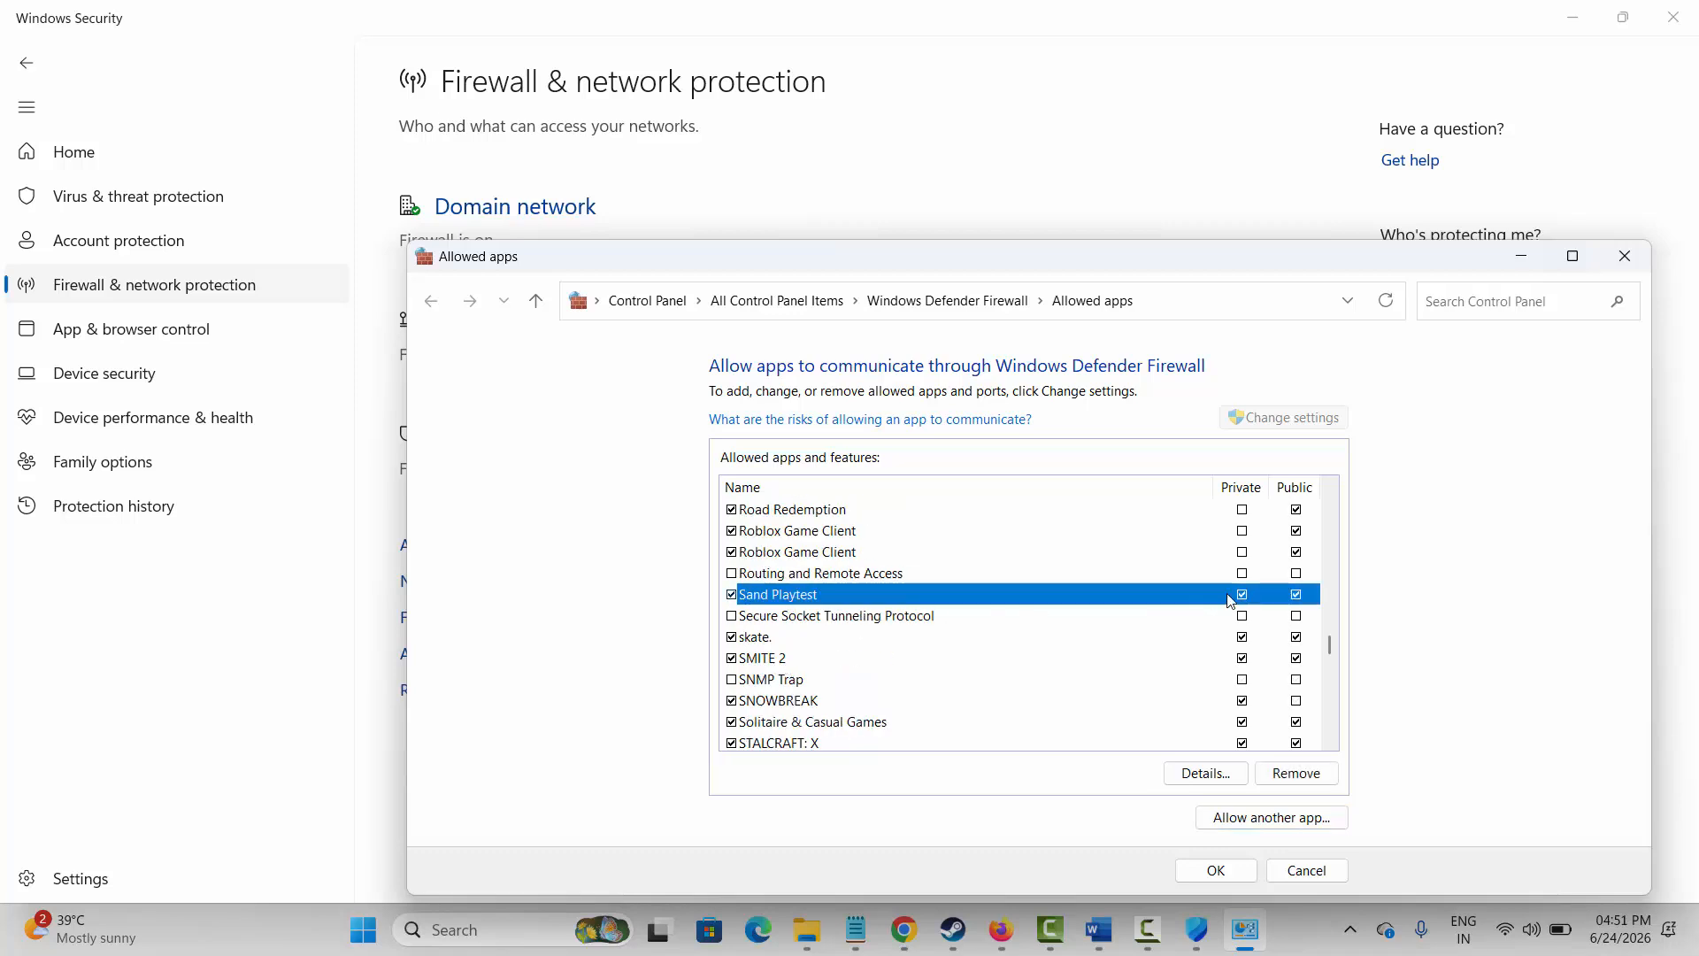
{"action": "left_click", "coordinate": [1212, 867]}
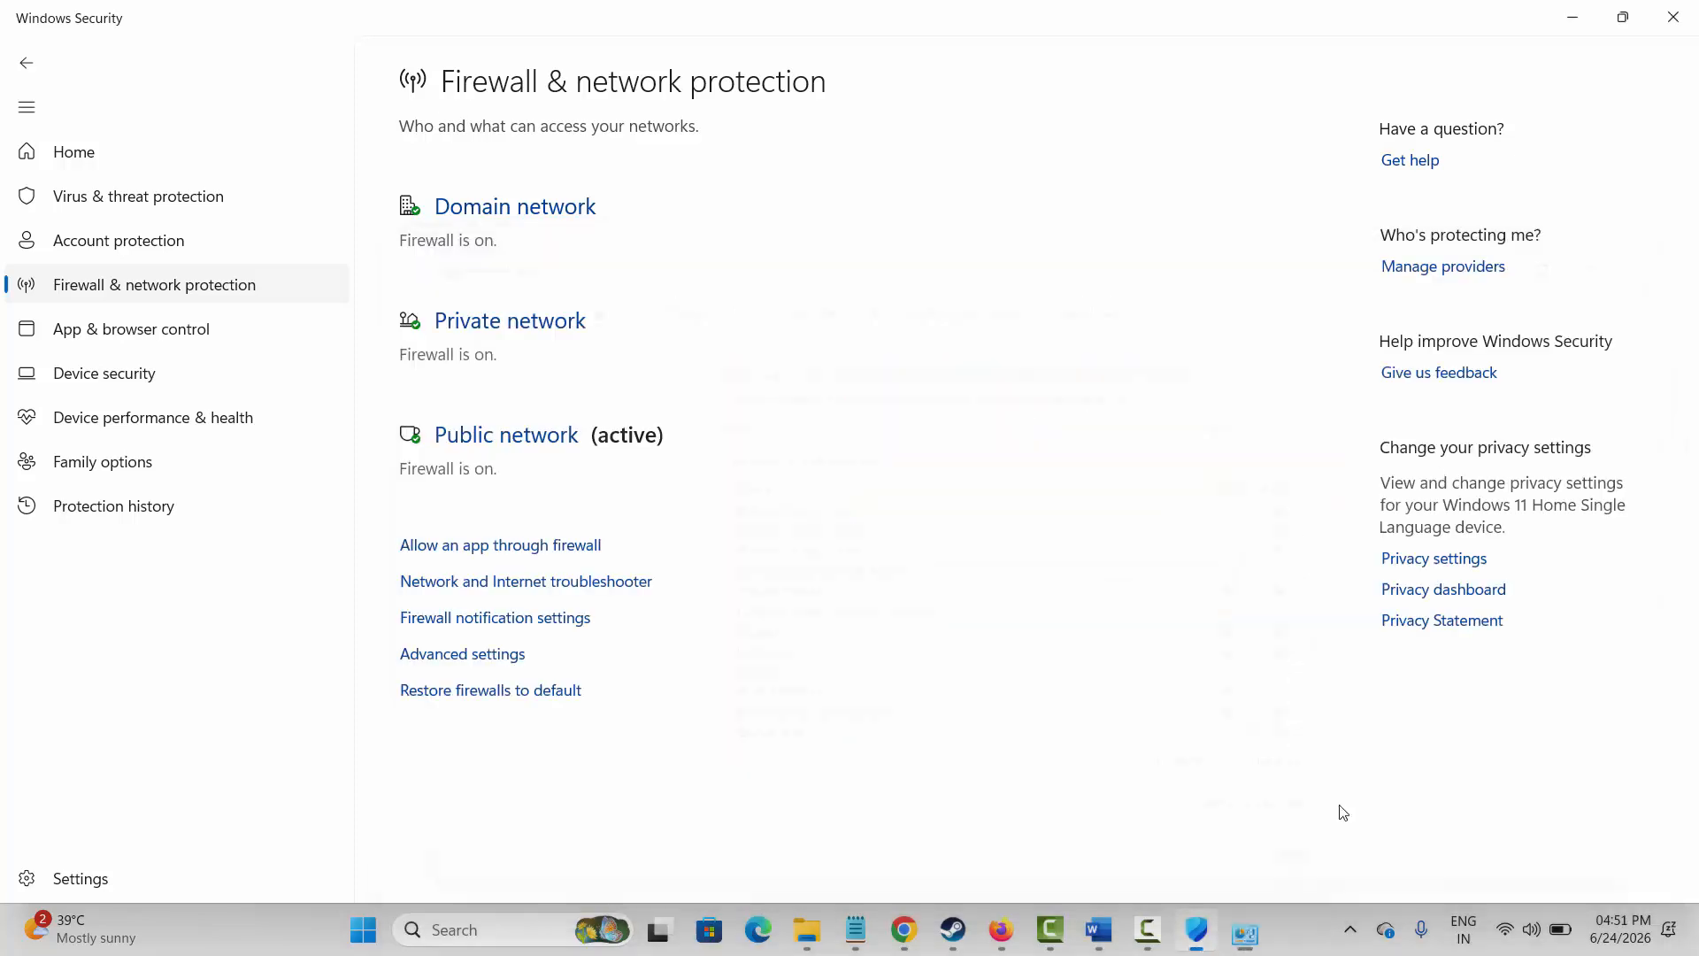
{"action": "left_click", "coordinate": [1673, 17]}
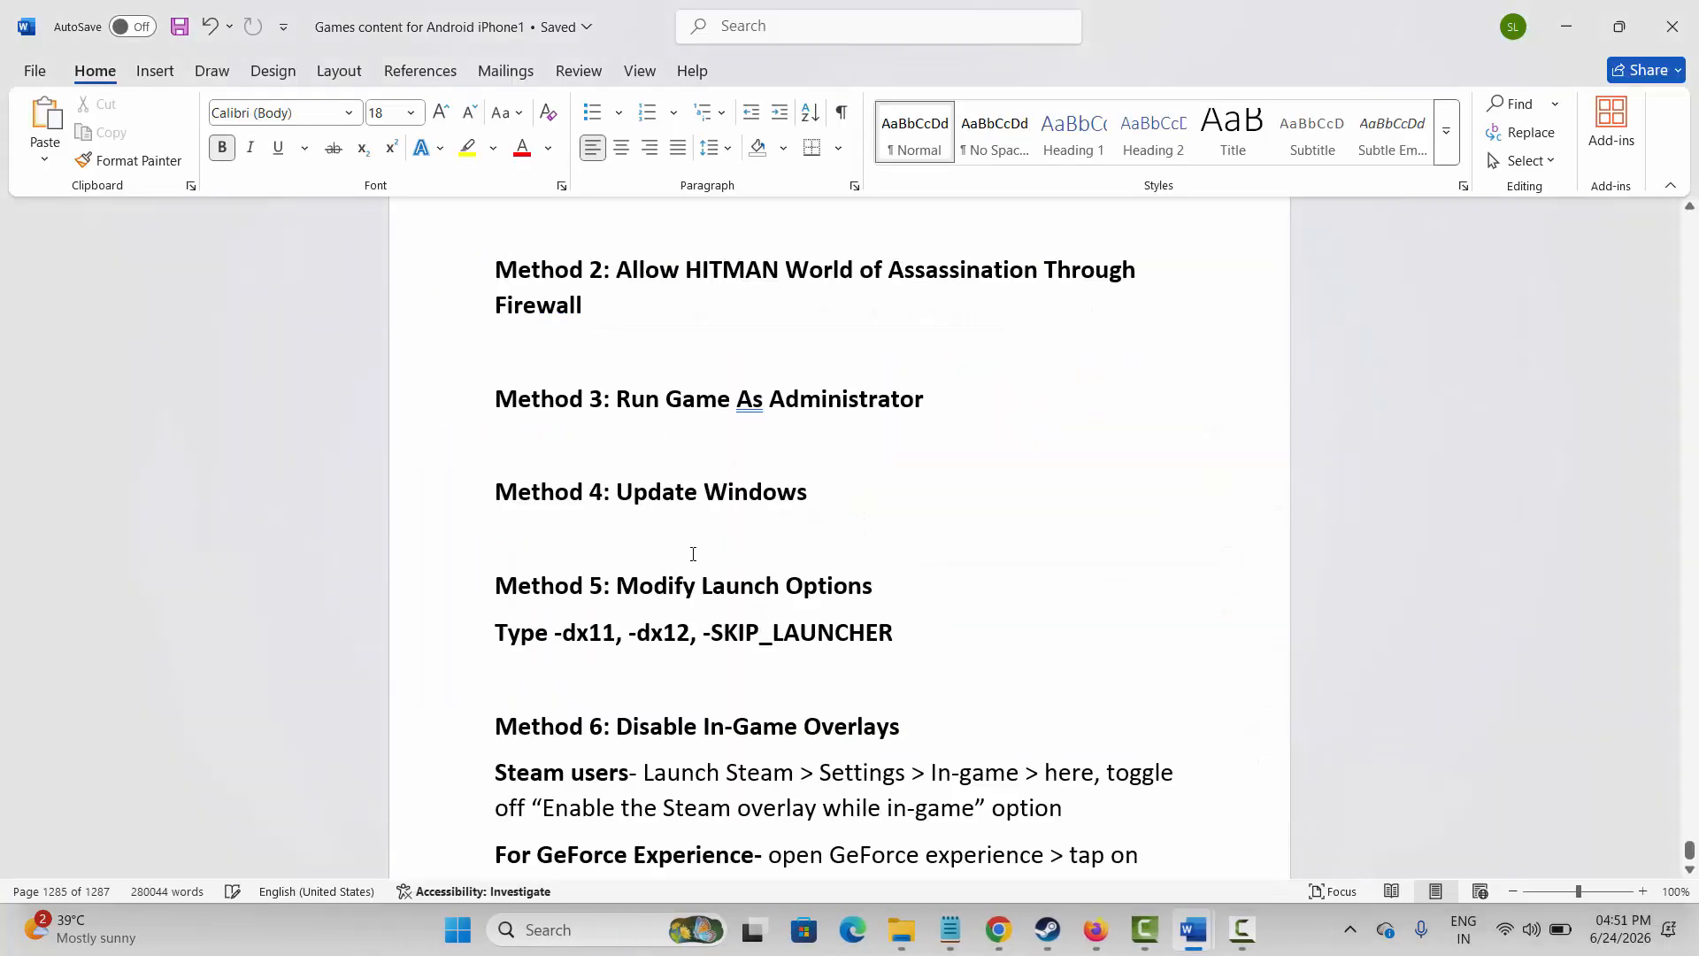
Step: Review Method 3, Run Game As Administrator, in the Word notes
{"action": "scroll", "coordinate": [665, 538], "scroll_direction": "down", "scroll_amount": 1}
{"action": "left_click", "coordinate": [662, 440]}
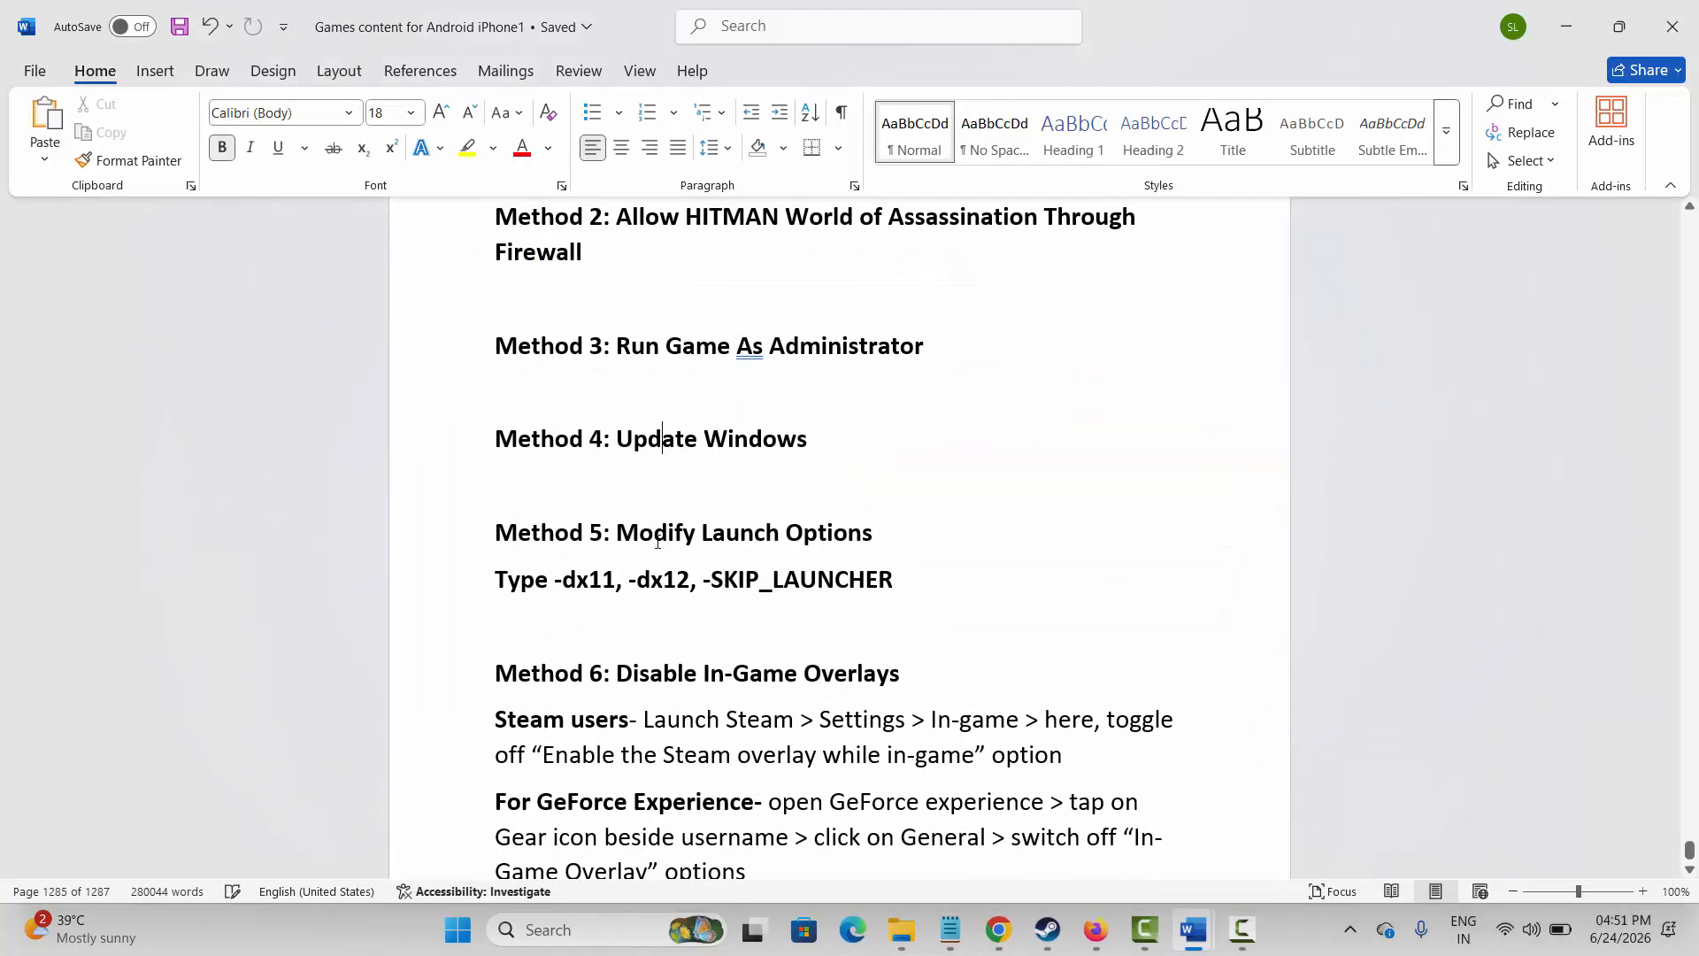
{"action": "left_click", "coordinate": [448, 353]}
{"action": "left_click", "coordinate": [635, 443]}
Step: Switch to Steam and open the local files folder of Sand Playtest from the game library
{"action": "left_click", "coordinate": [1048, 930]}
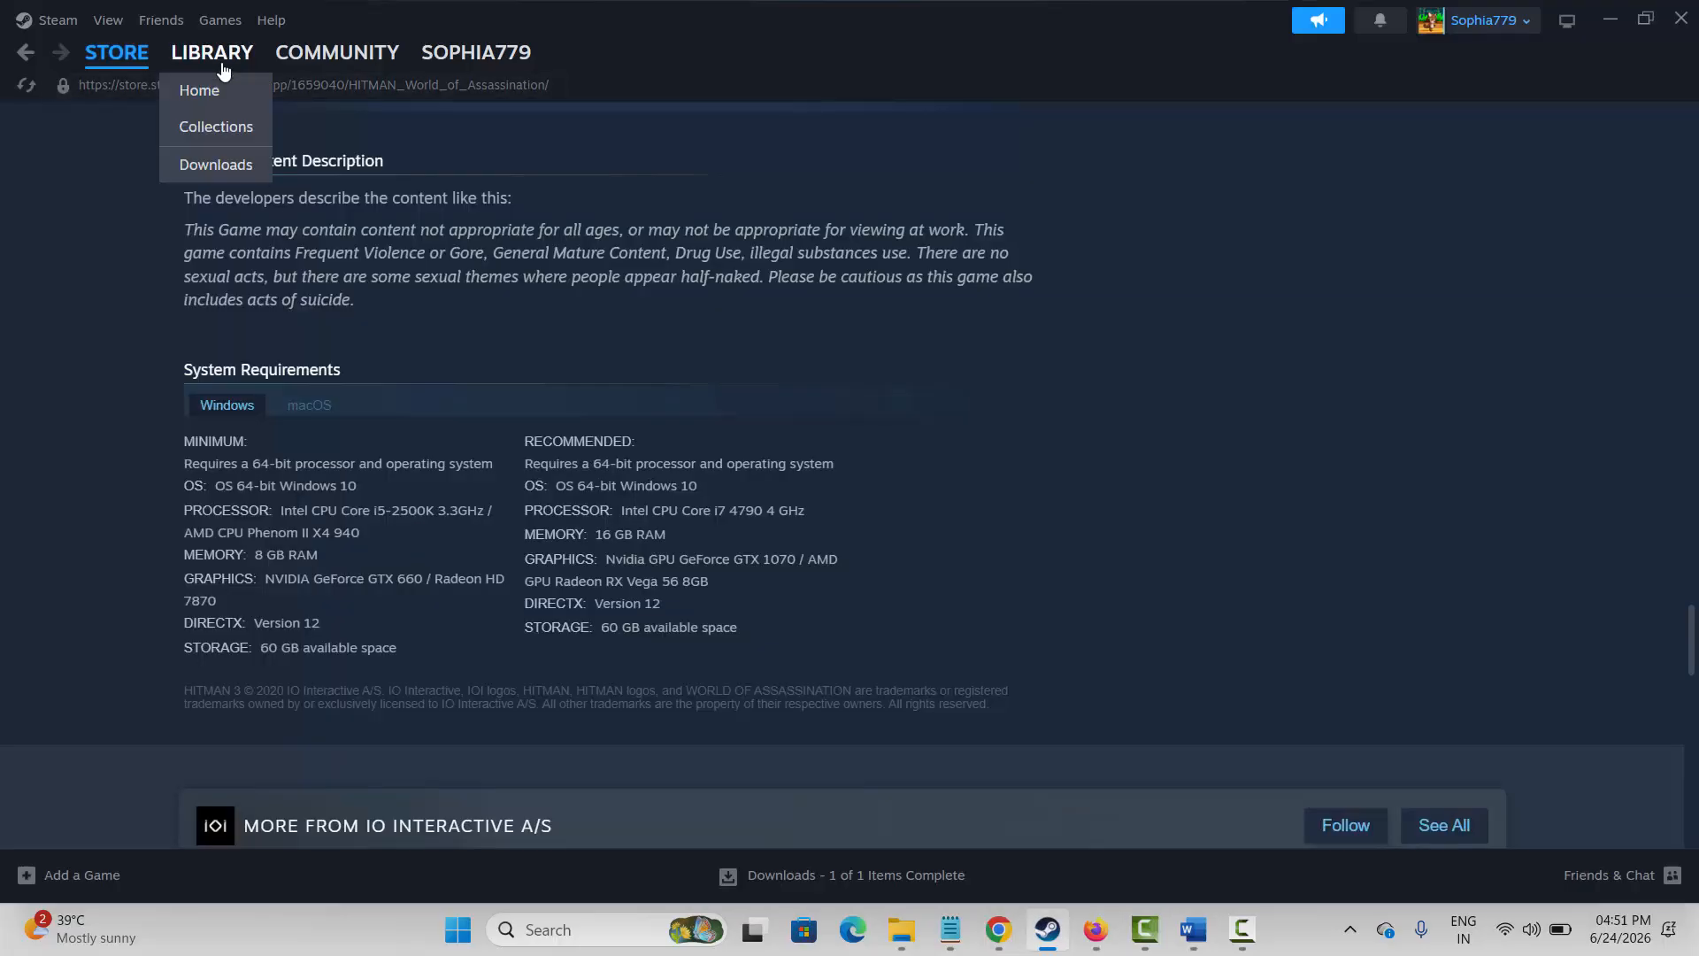
{"action": "left_click", "coordinate": [224, 71]}
{"action": "right_click", "coordinate": [137, 644]}
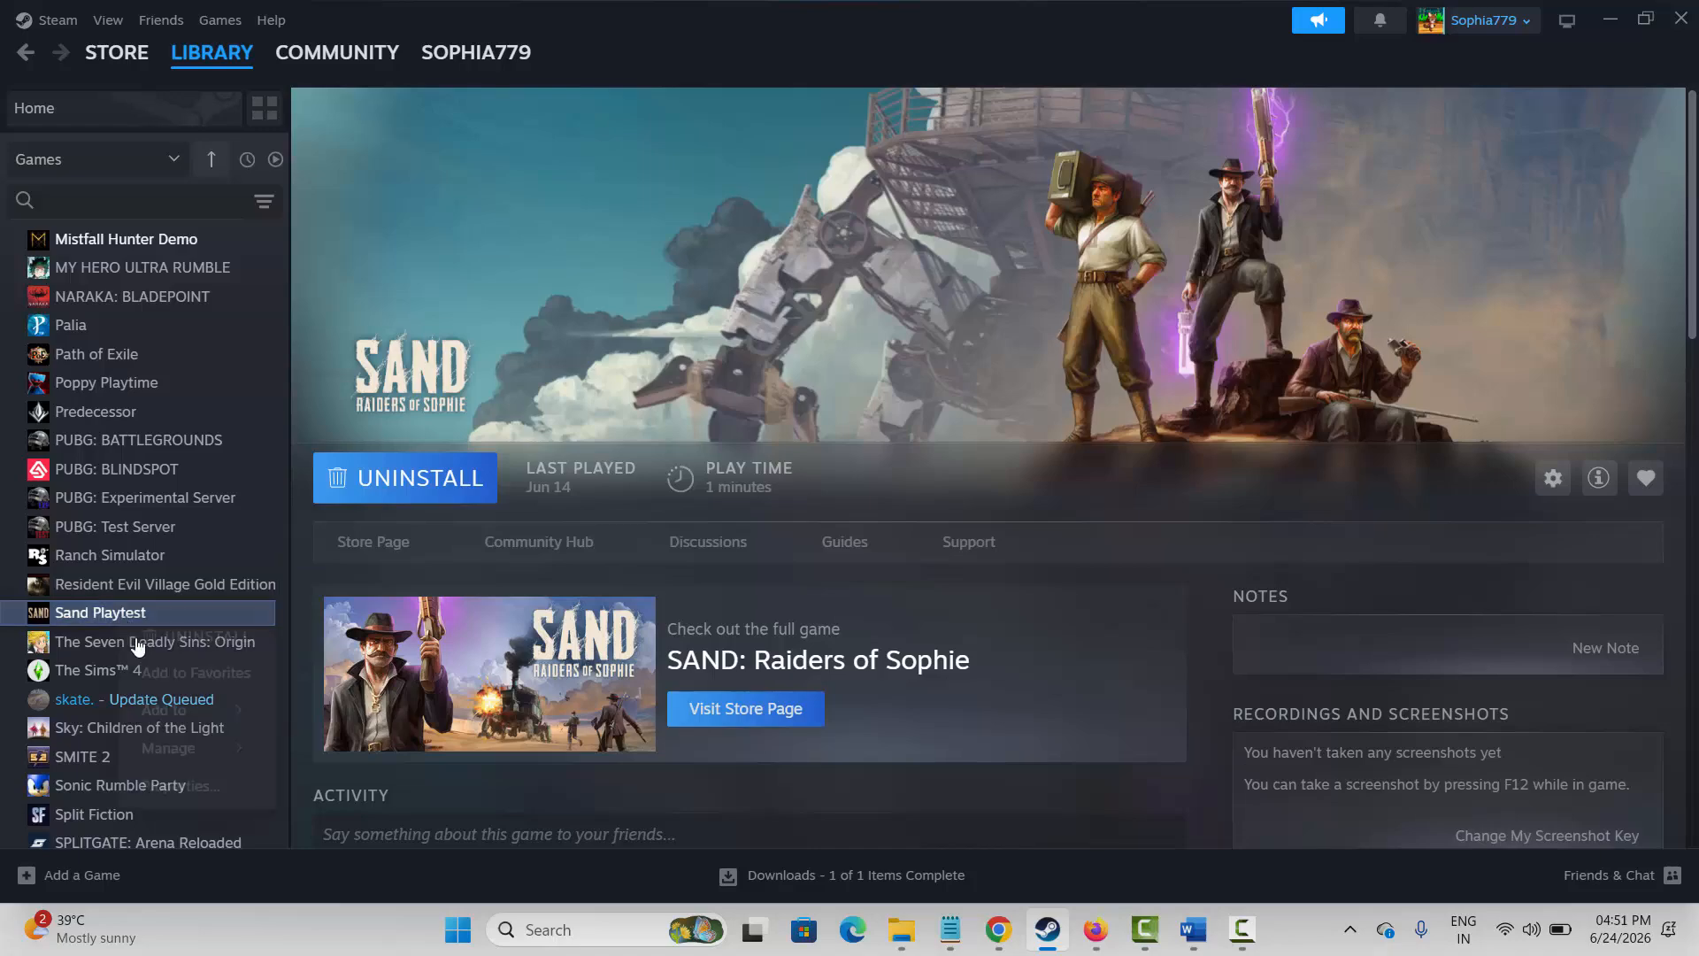
{"action": "left_click", "coordinate": [478, 479]}
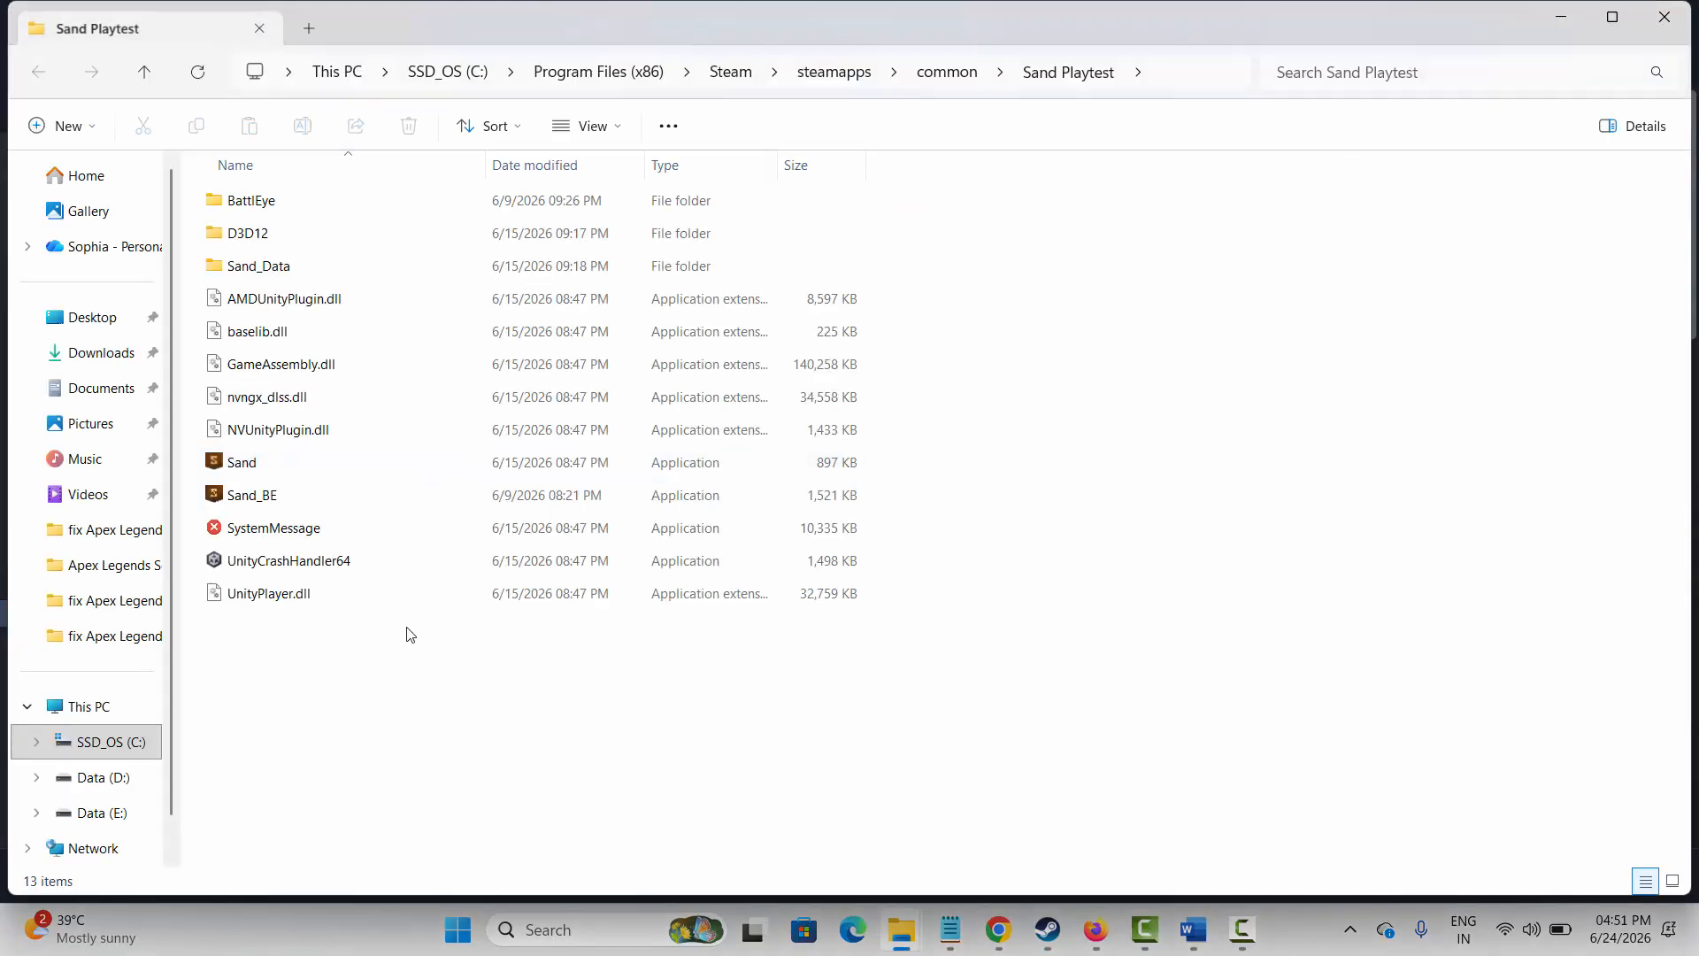
Step: Set the Sand application to run as administrator with fullscreen optimizations disabled and Windows 8 compatibility mode, and apply the settings
{"action": "left_click", "coordinate": [251, 465]}
{"action": "right_click", "coordinate": [252, 468]}
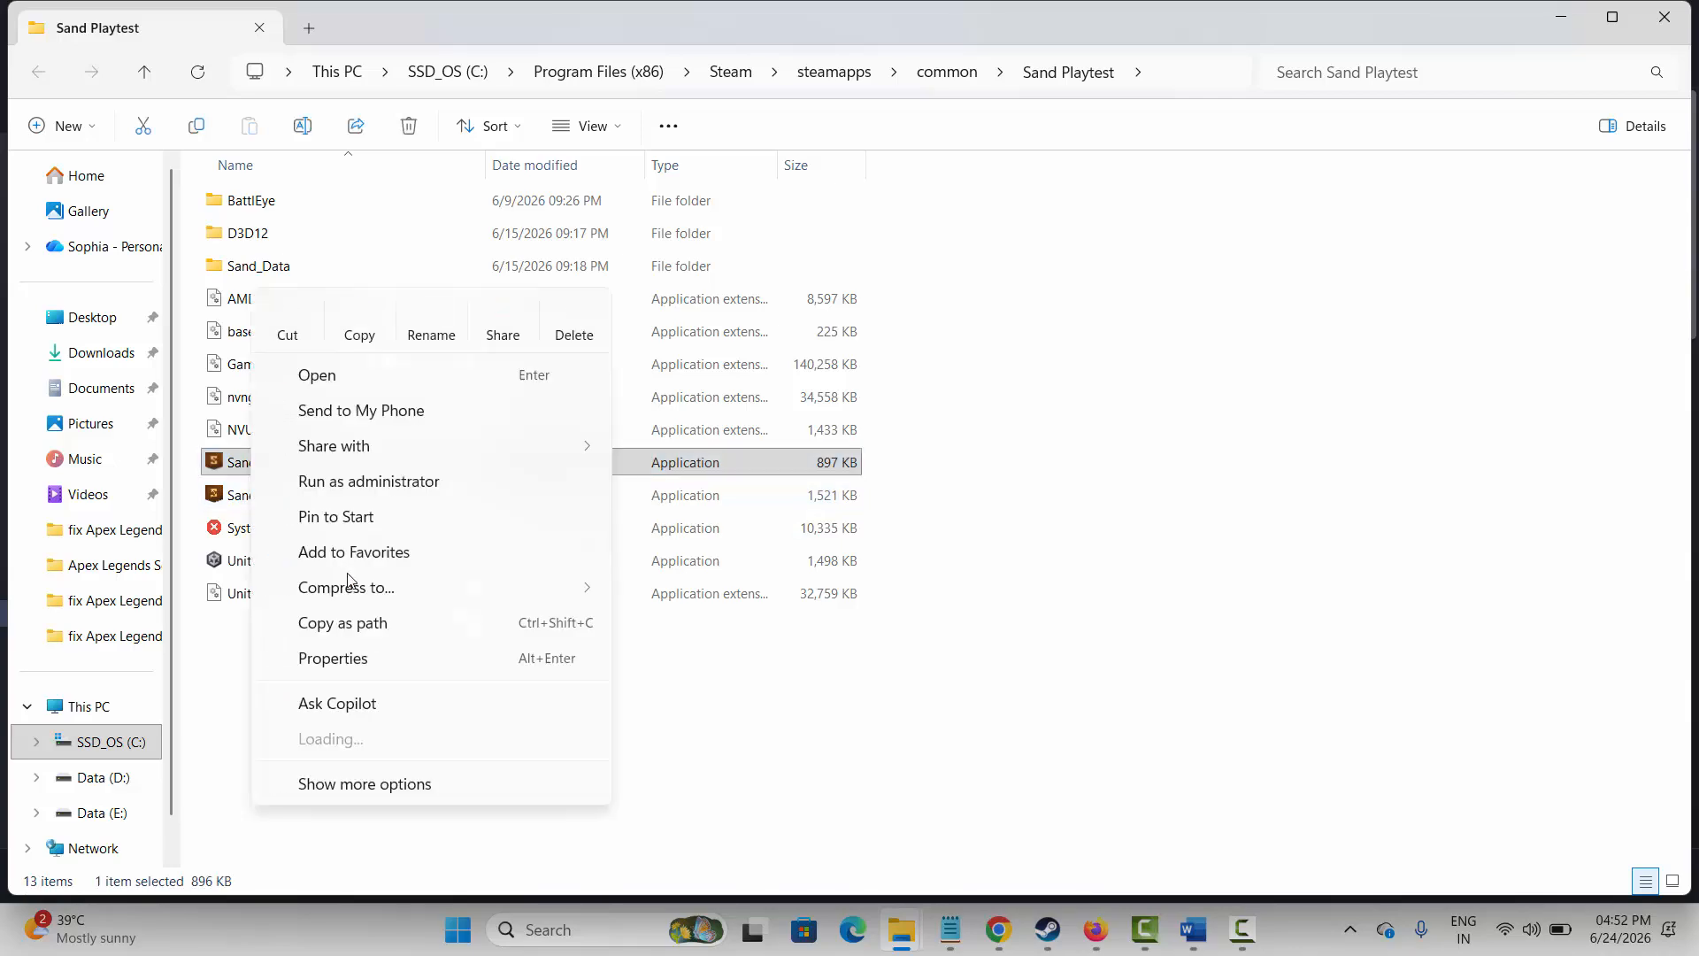
{"action": "left_click", "coordinate": [367, 660]}
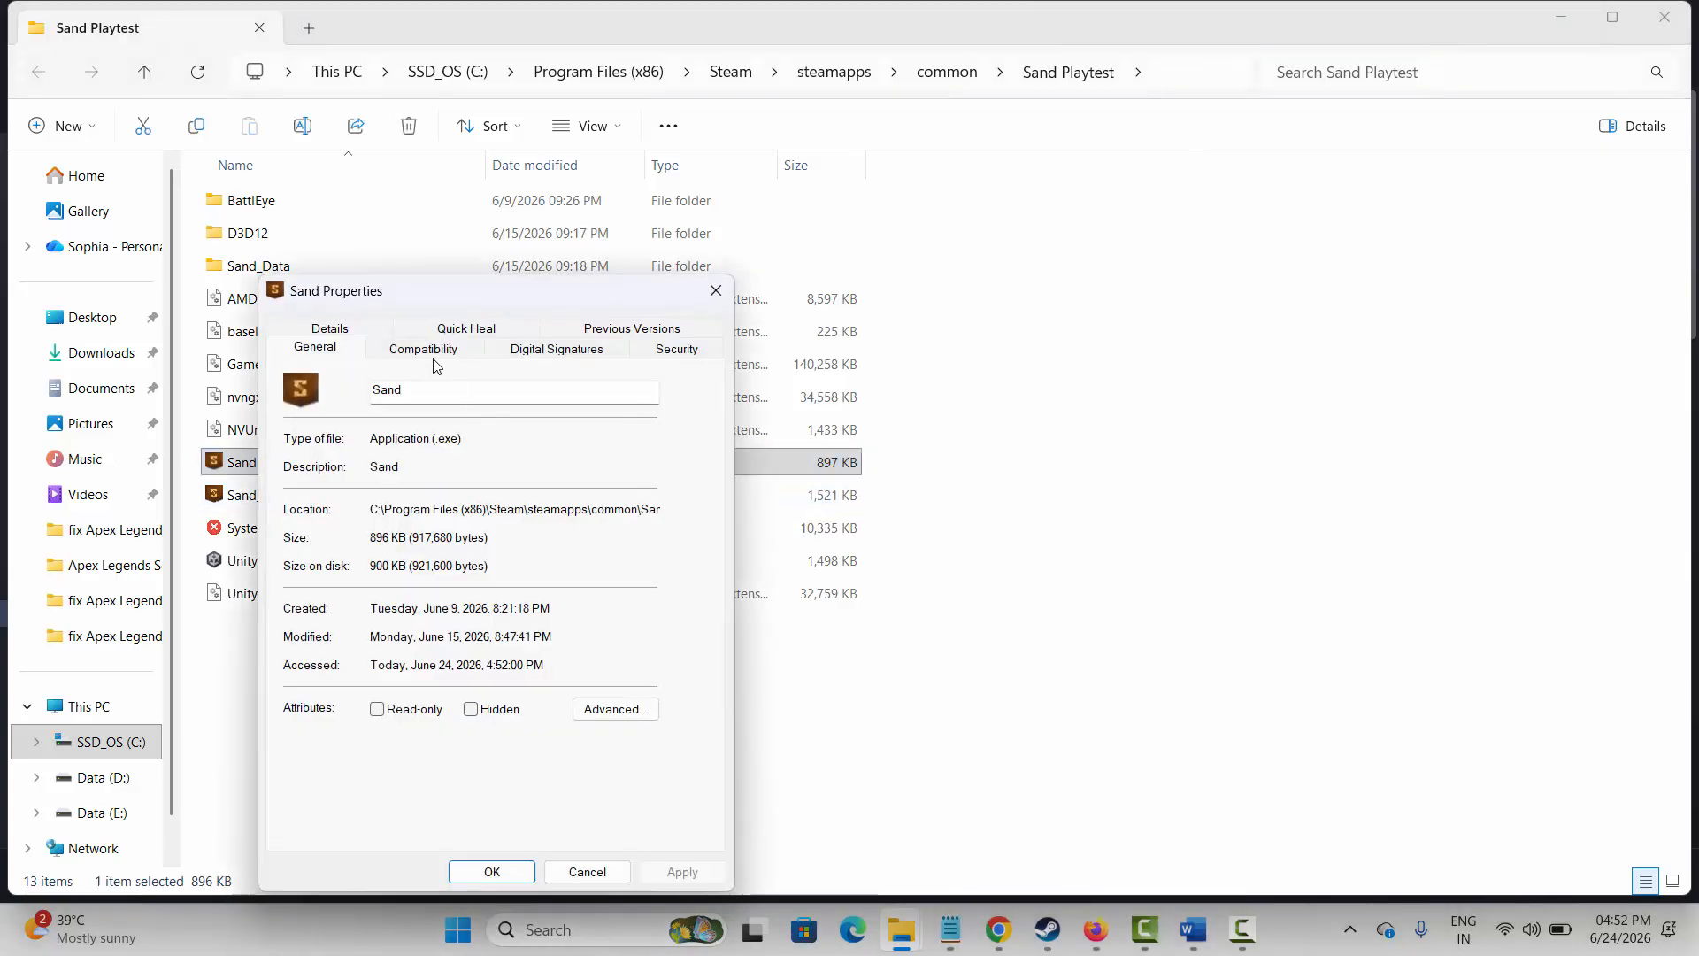
{"action": "left_click", "coordinate": [435, 364]}
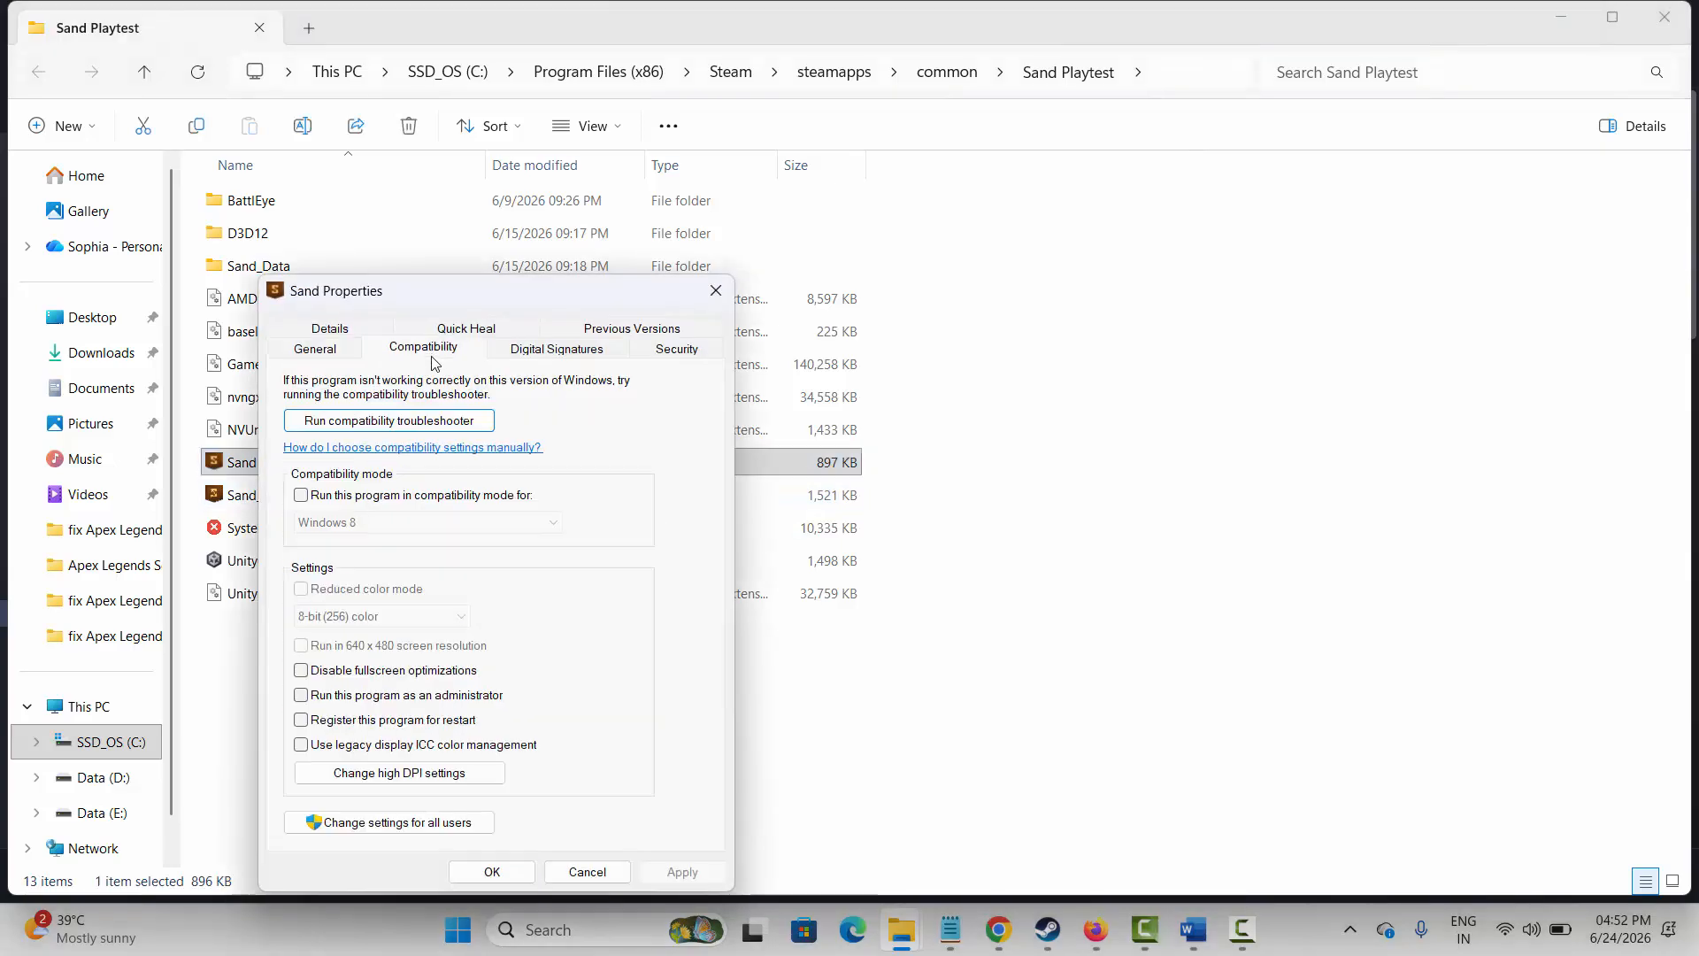
{"action": "left_click", "coordinate": [302, 696]}
{"action": "left_click", "coordinate": [683, 871]}
{"action": "left_click", "coordinate": [387, 673]}
{"action": "left_click", "coordinate": [675, 873]}
{"action": "left_click", "coordinate": [386, 498]}
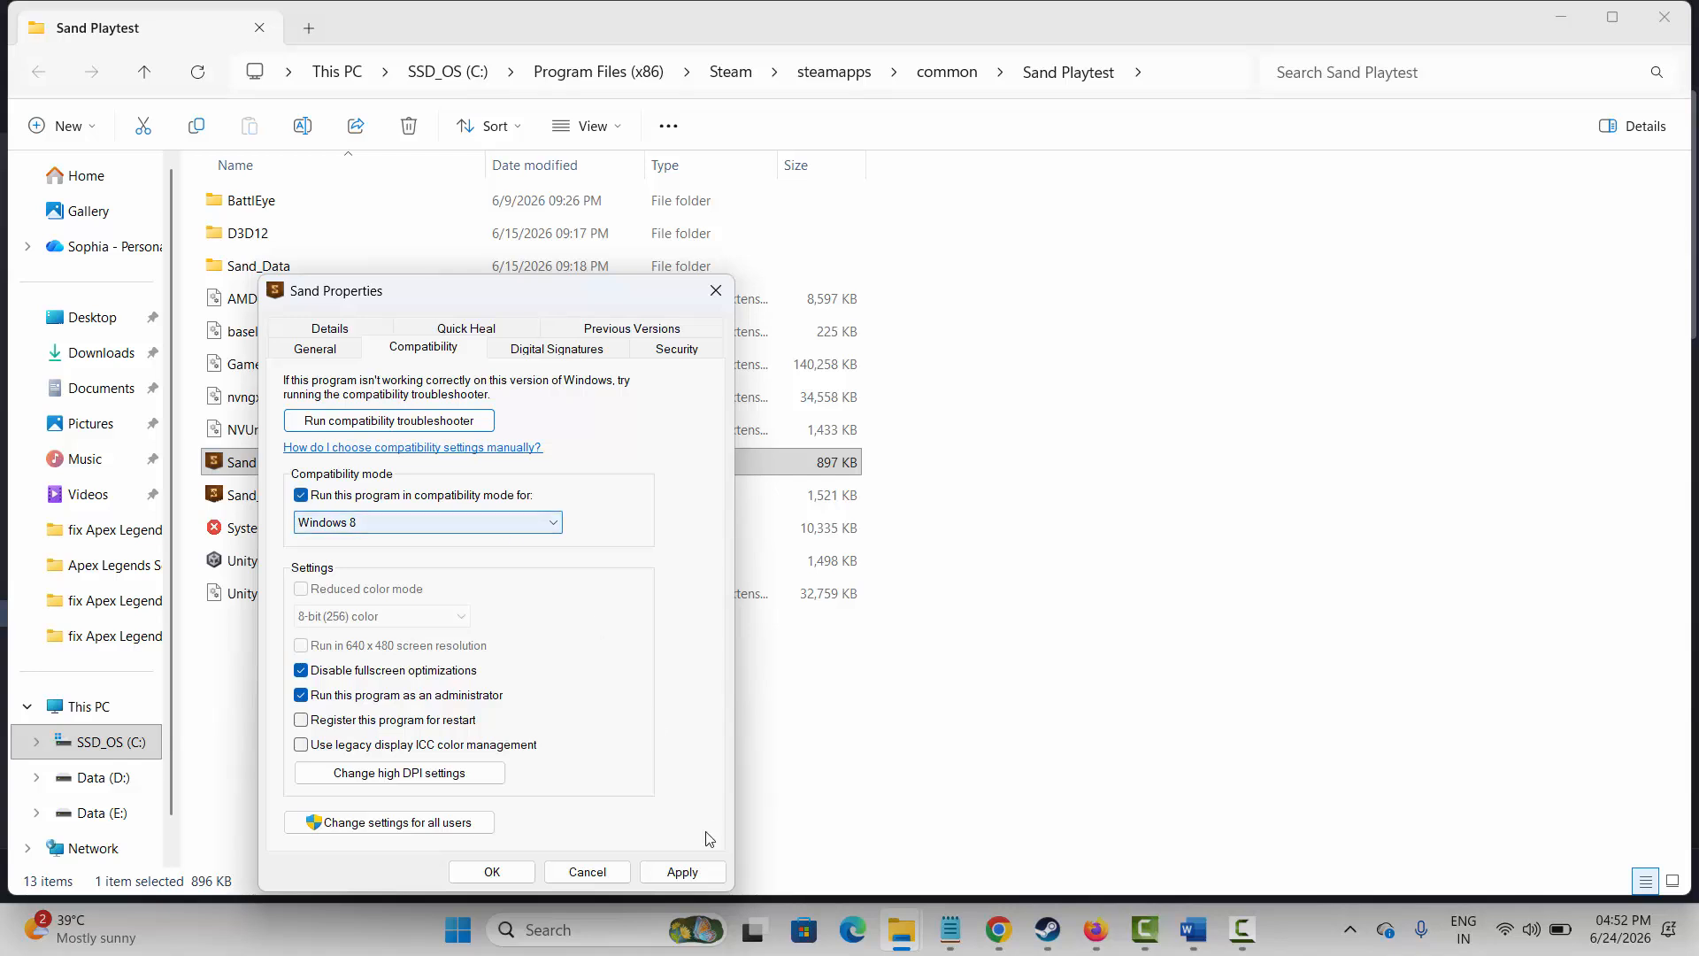
{"action": "left_click", "coordinate": [692, 878]}
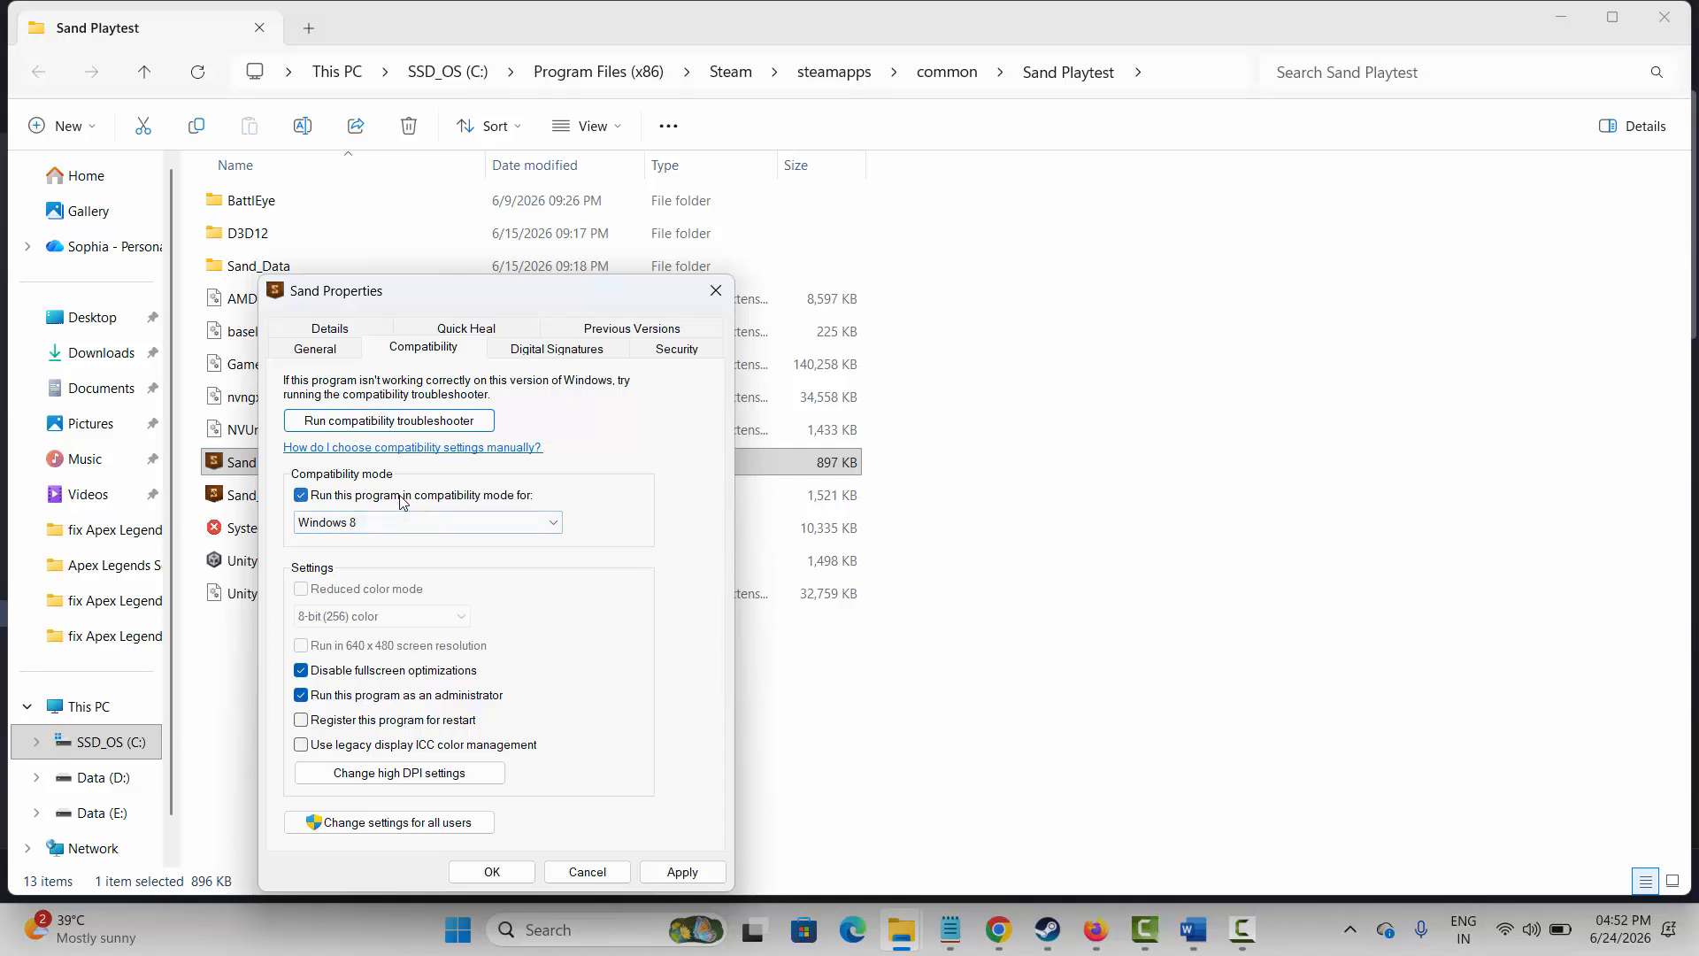
Step: Turn off Sand's compatibility mode, fullscreen optimization and administrator options, apply the change and close its properties
{"action": "left_click", "coordinate": [301, 495]}
{"action": "left_click", "coordinate": [426, 672]}
{"action": "left_click", "coordinate": [440, 697]}
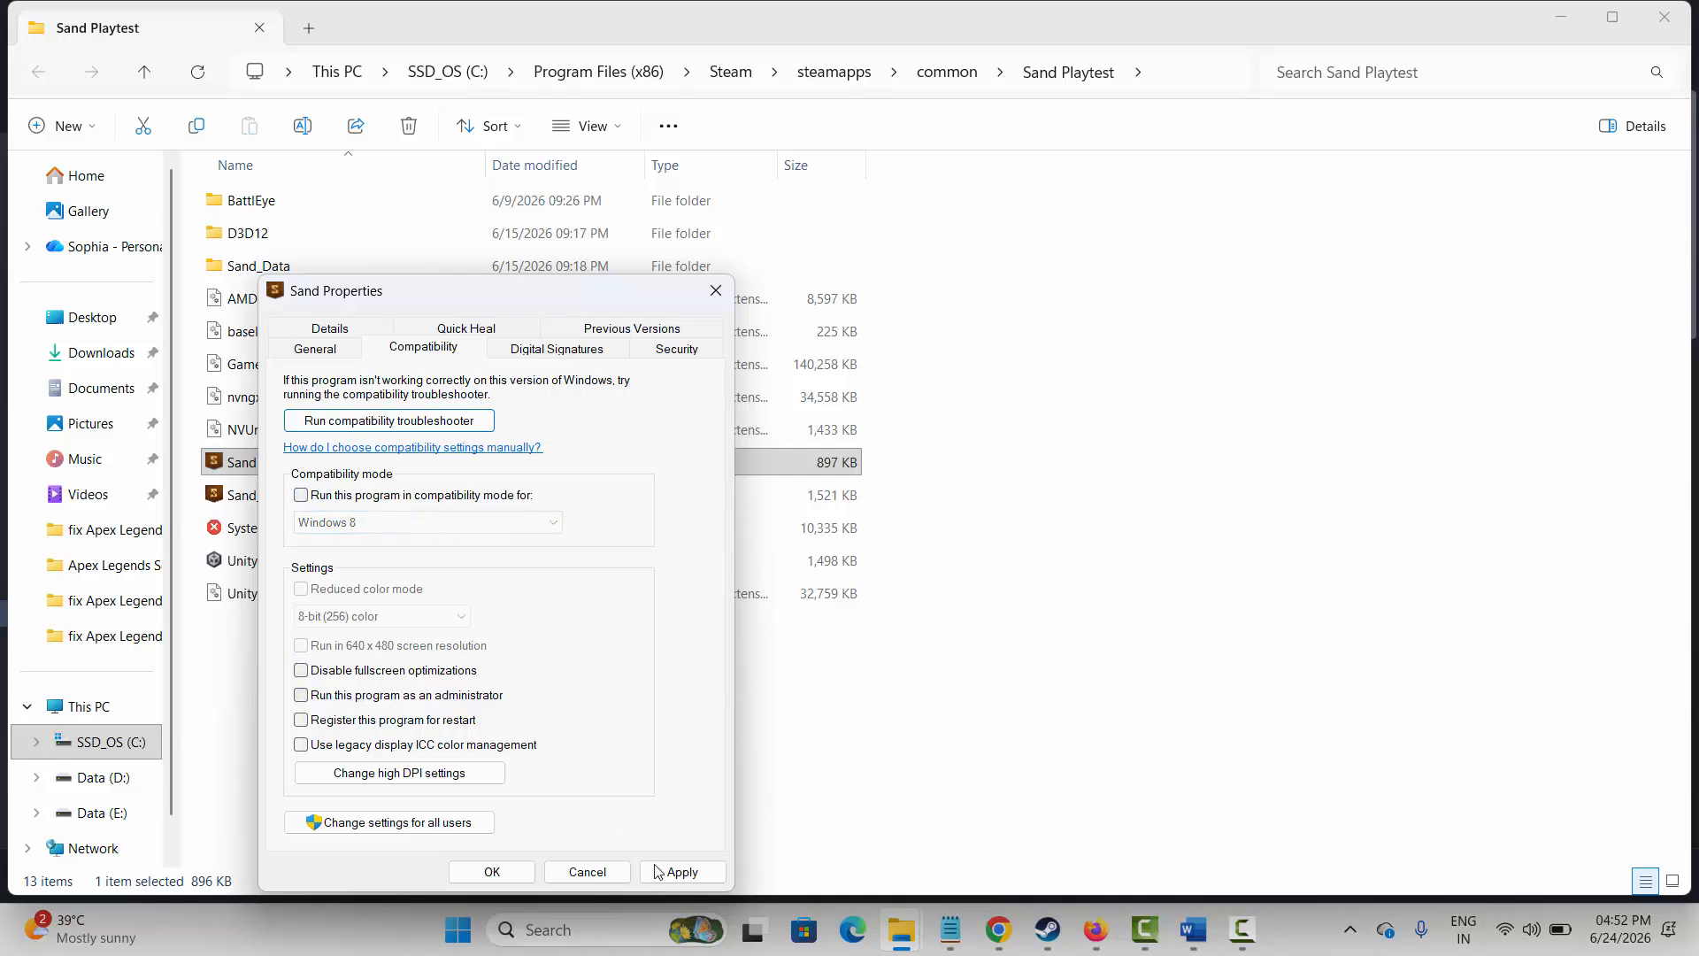
{"action": "left_click", "coordinate": [681, 872]}
{"action": "left_click", "coordinate": [716, 290]}
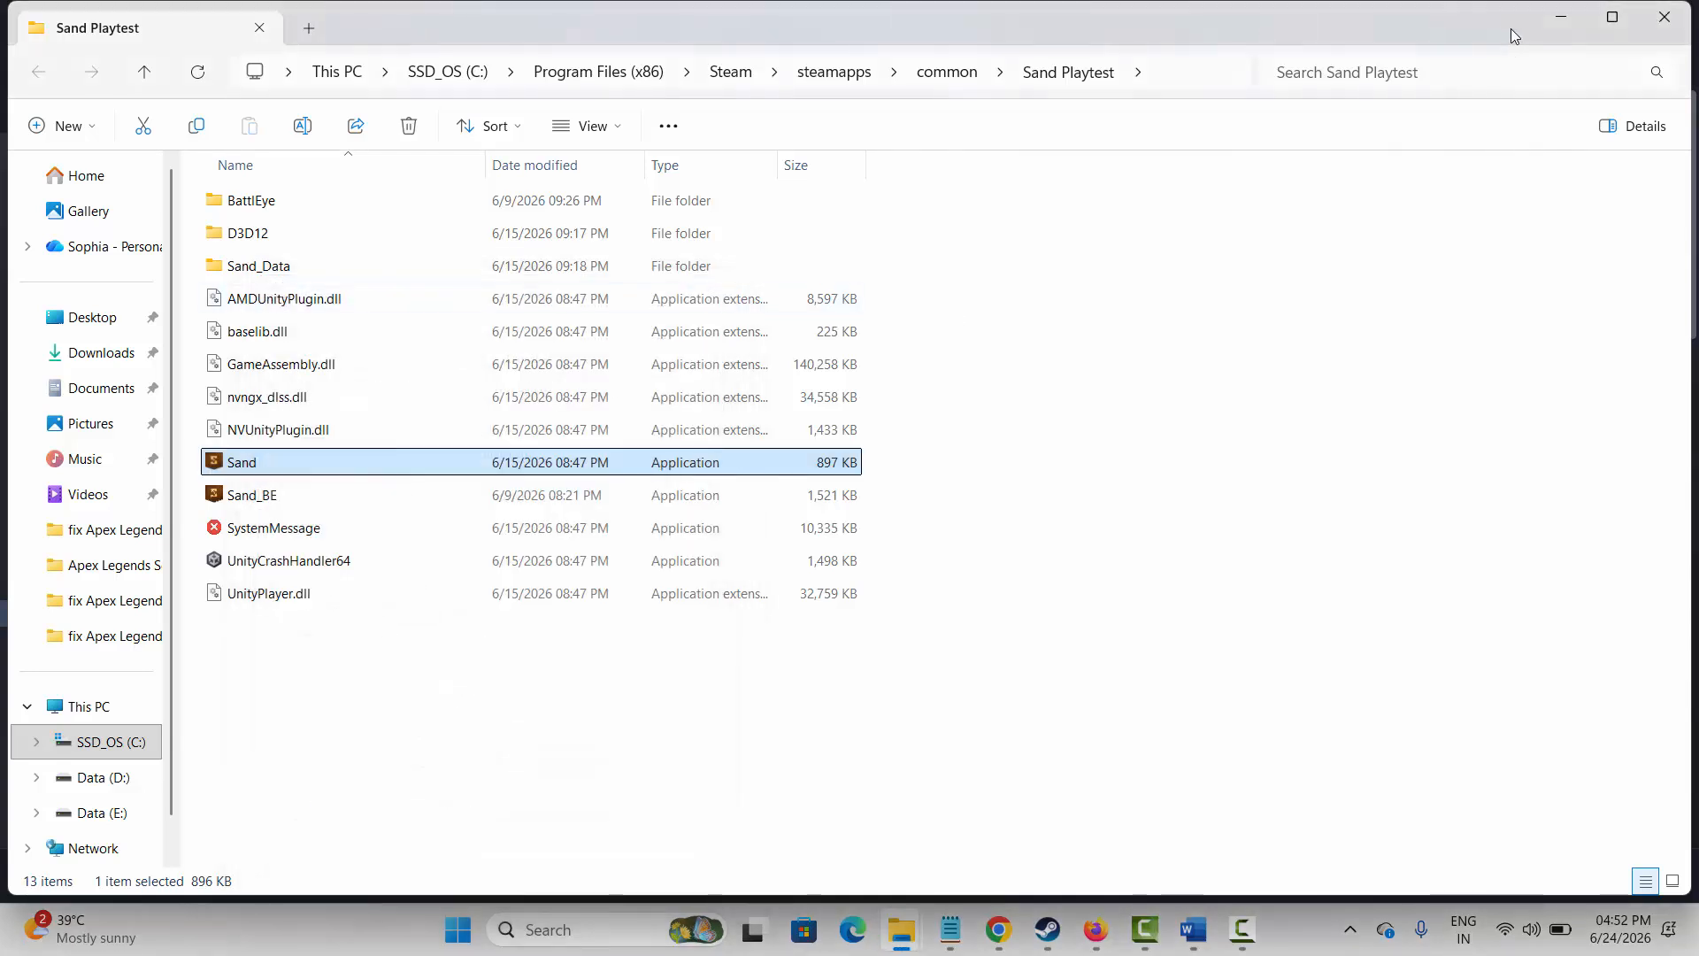
Step: Close the Sand Playtest folder, select the Method 4 heading in the notes, and check for updates in Windows Settings
{"action": "left_click", "coordinate": [1664, 16]}
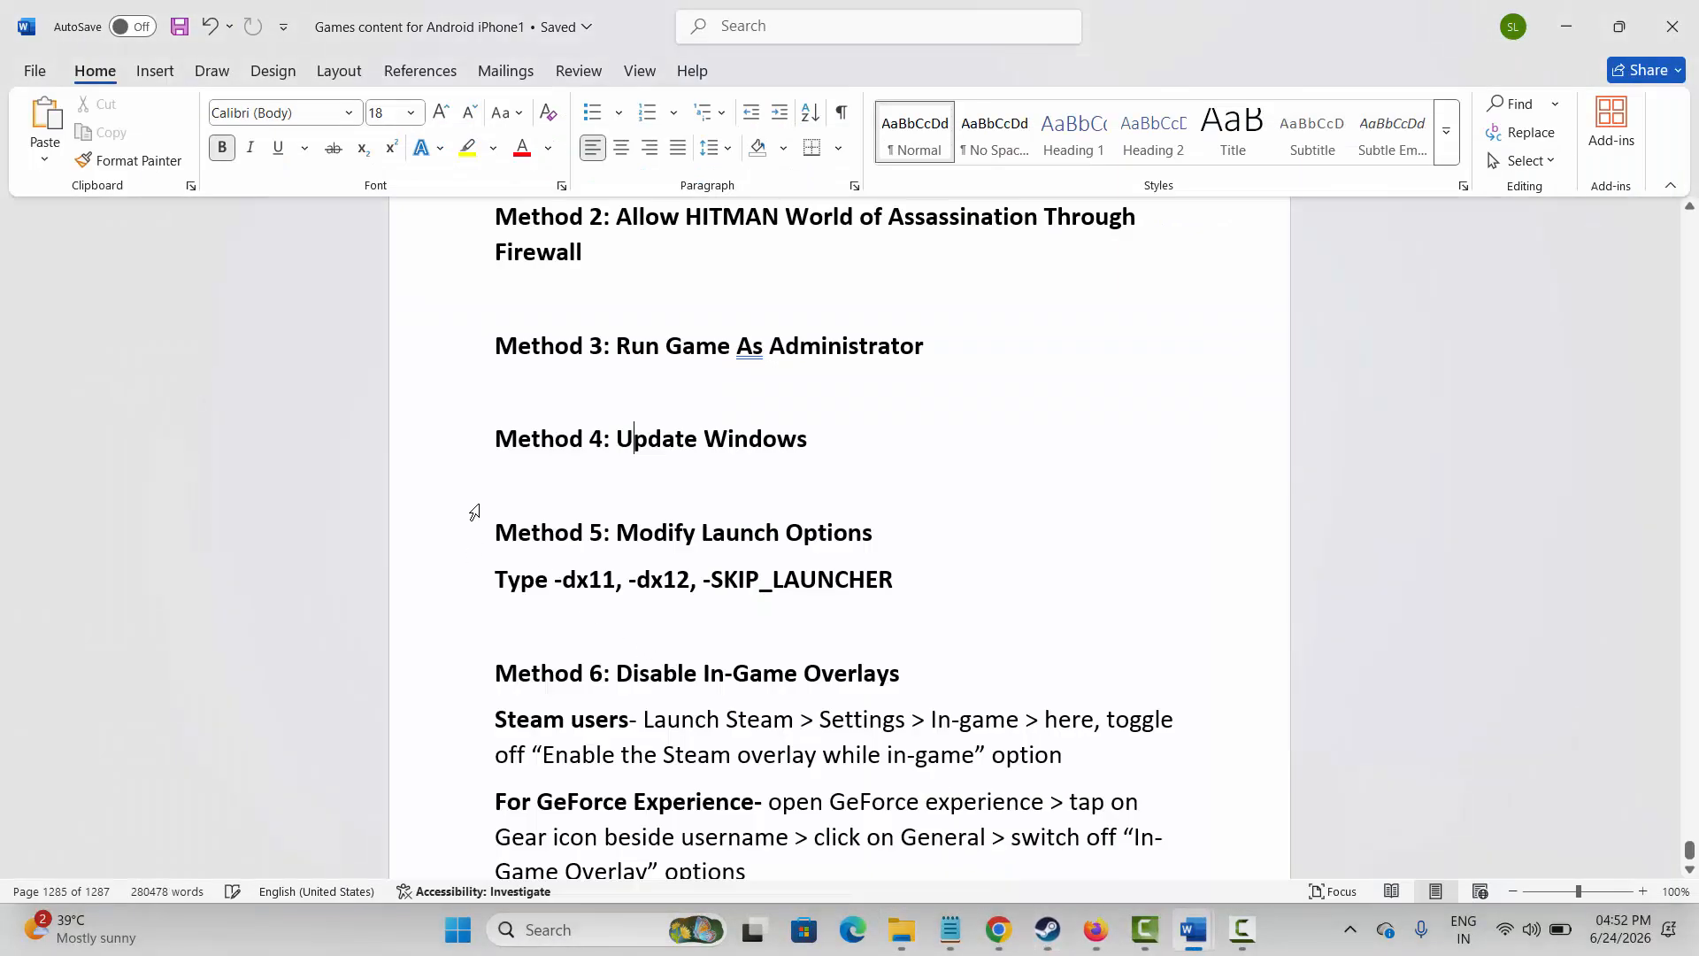
{"action": "left_click", "coordinate": [448, 442]}
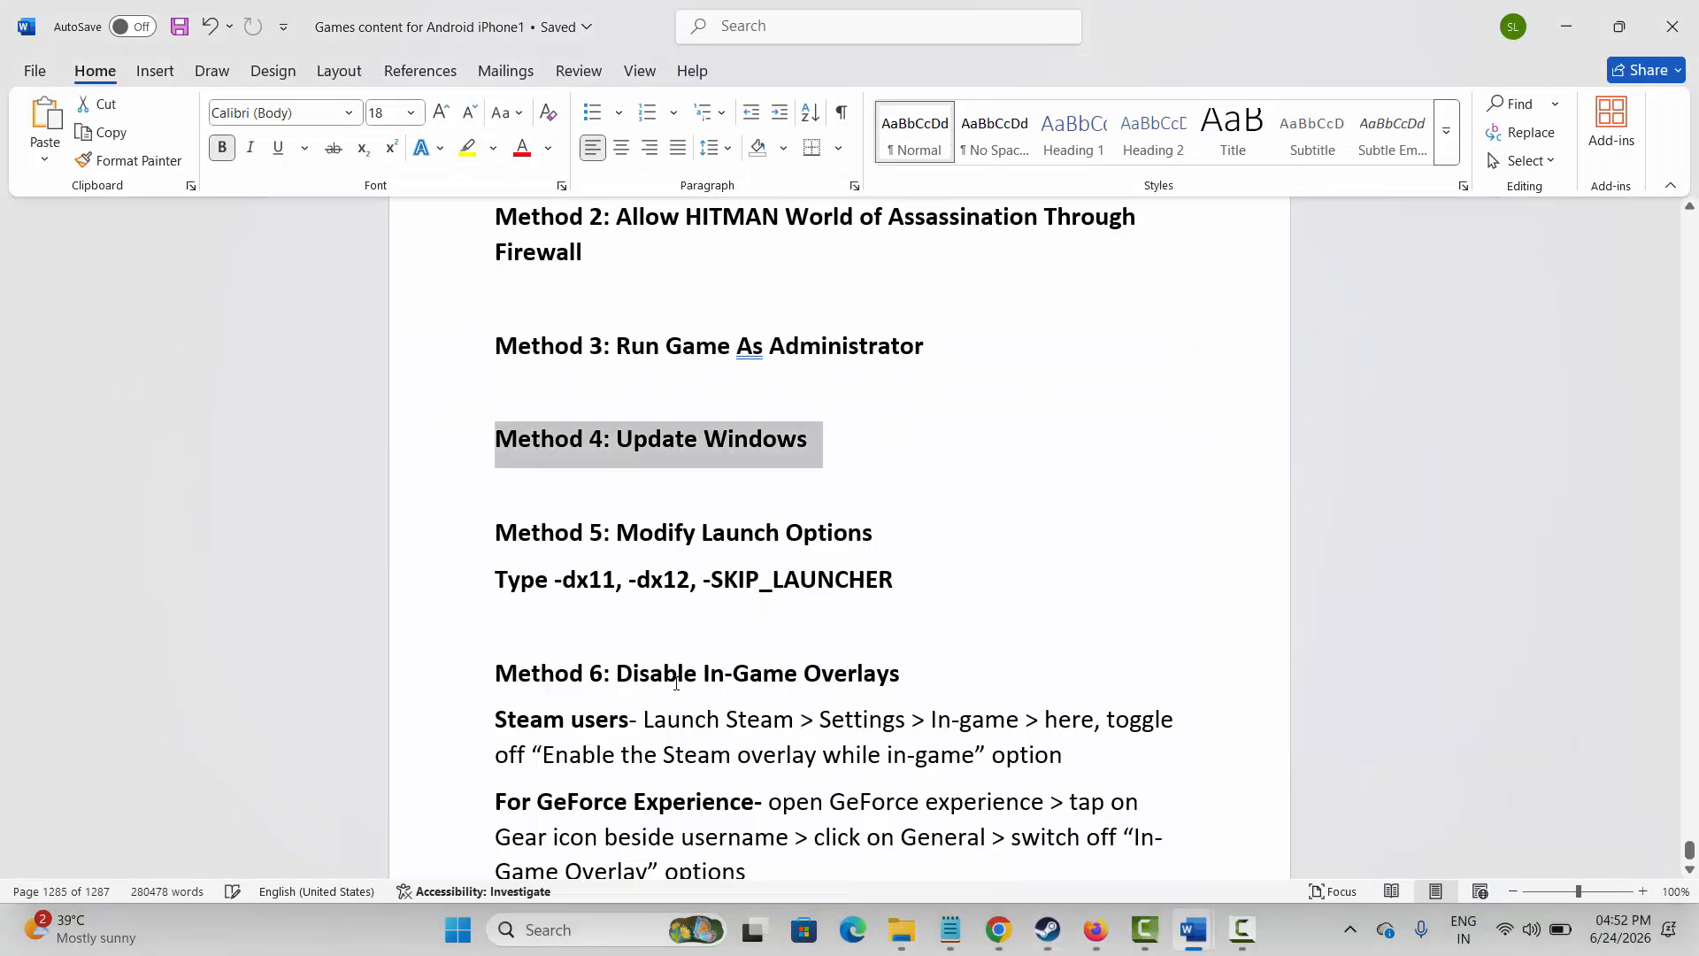
{"action": "left_click", "coordinate": [568, 929]}
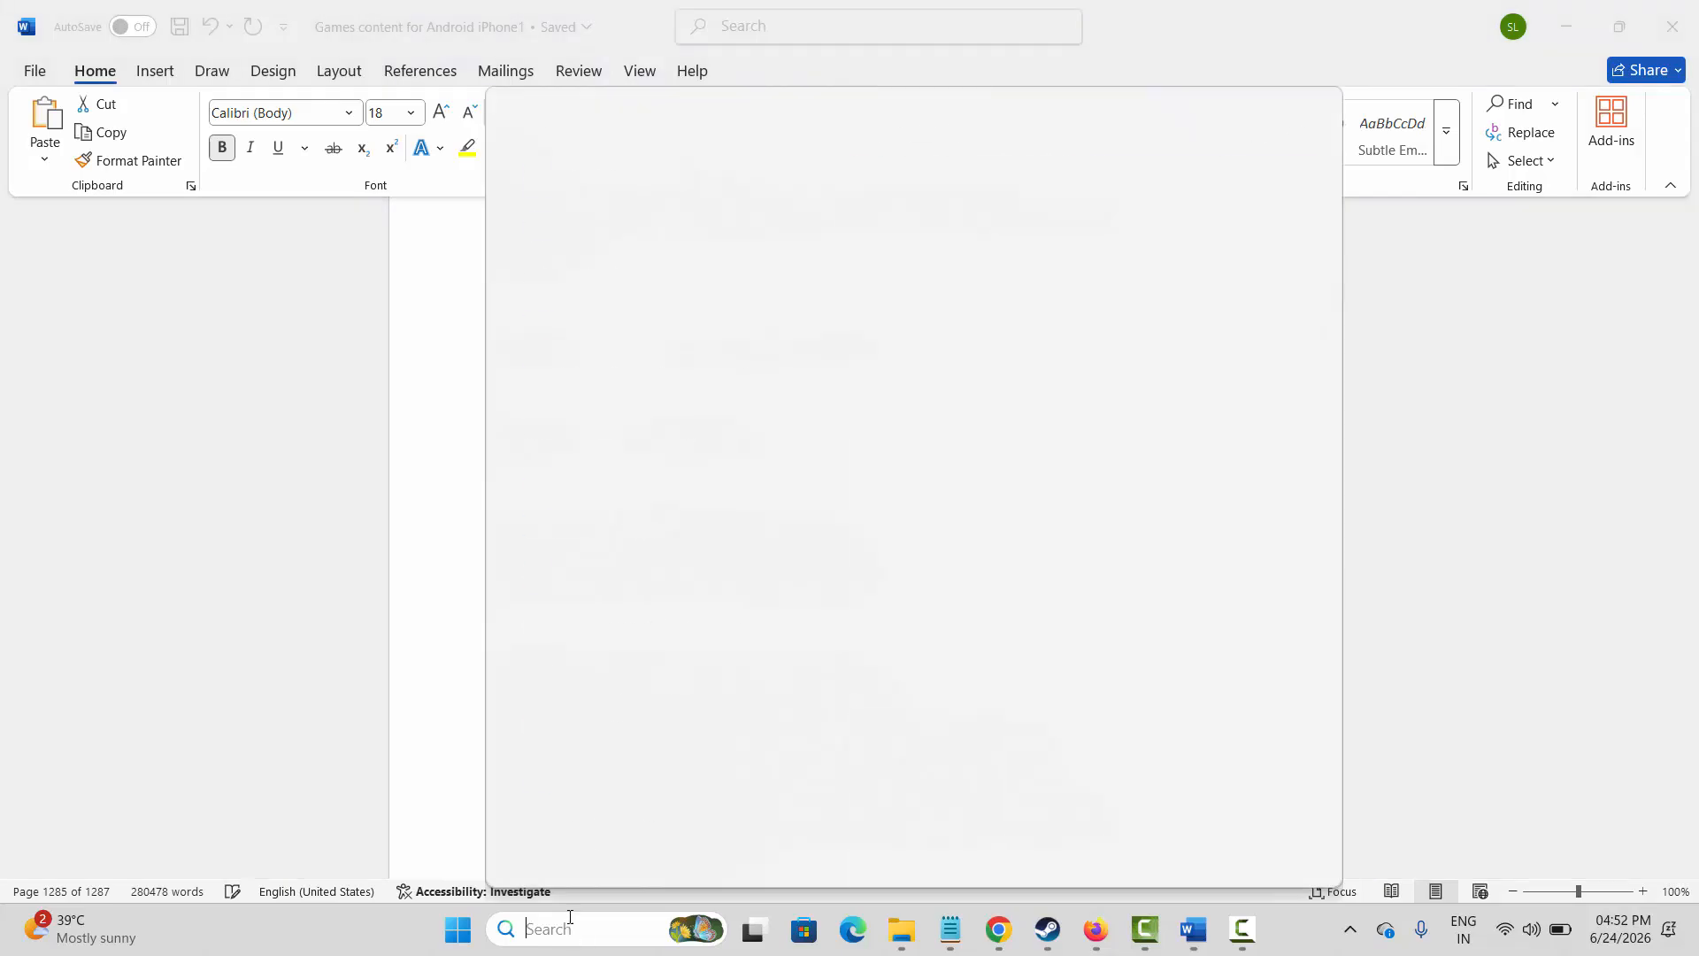
{"action": "left_click", "coordinate": [635, 248]}
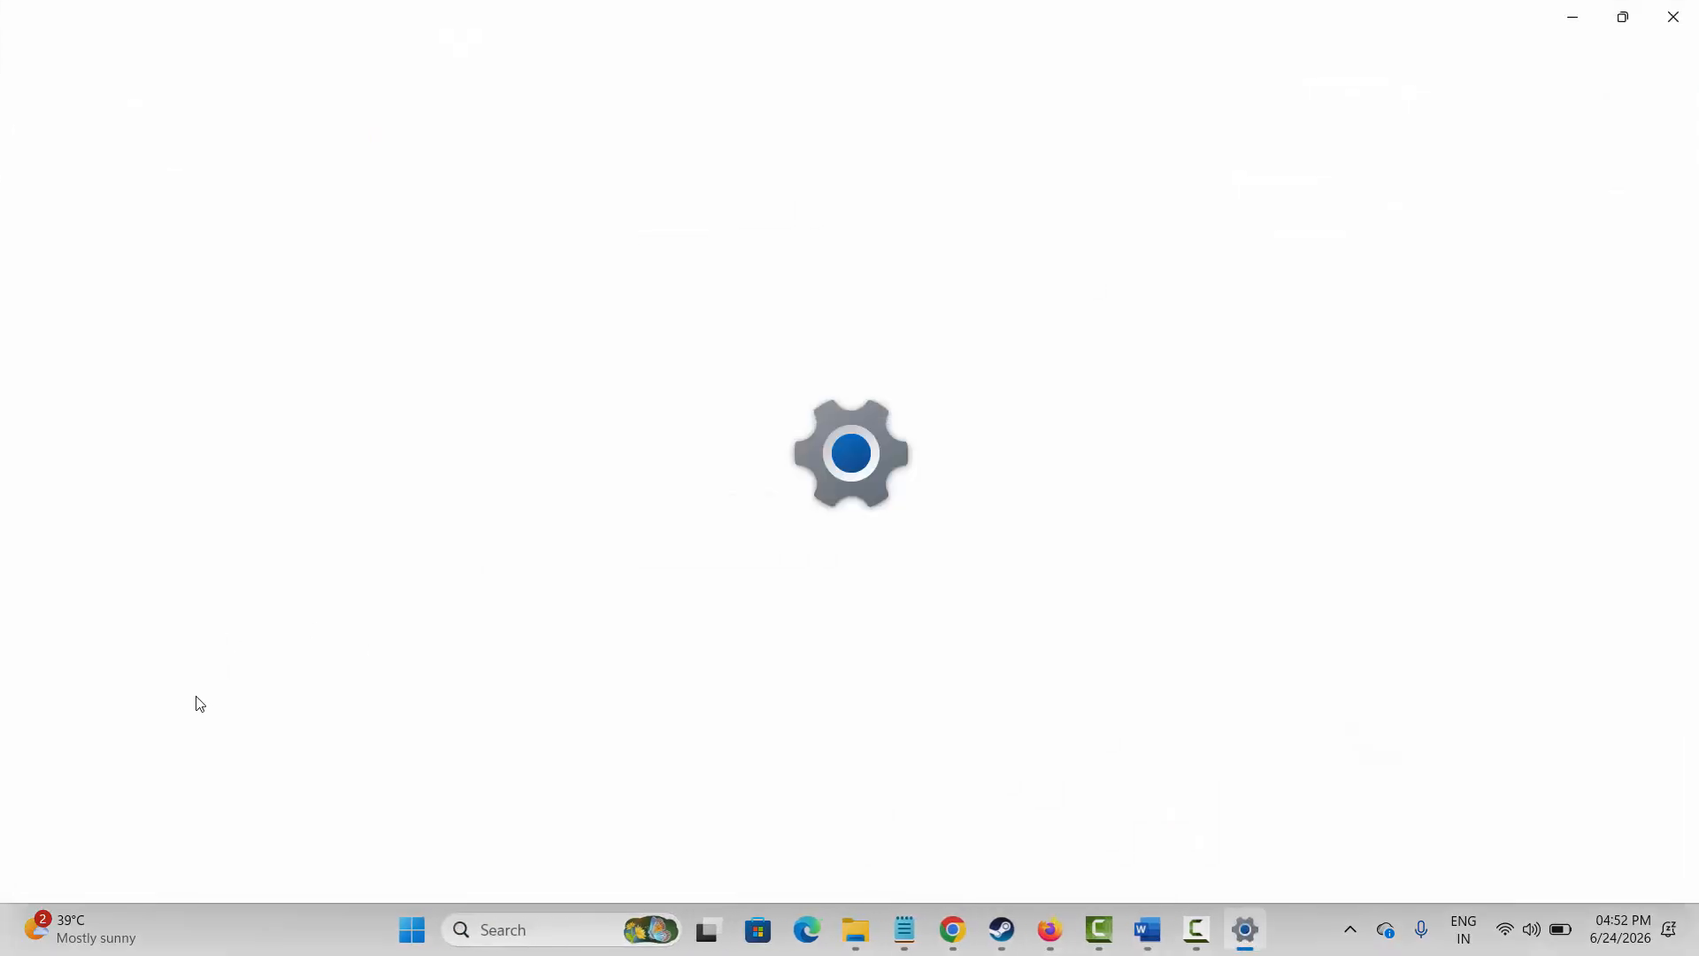
{"action": "left_click", "coordinate": [155, 680]}
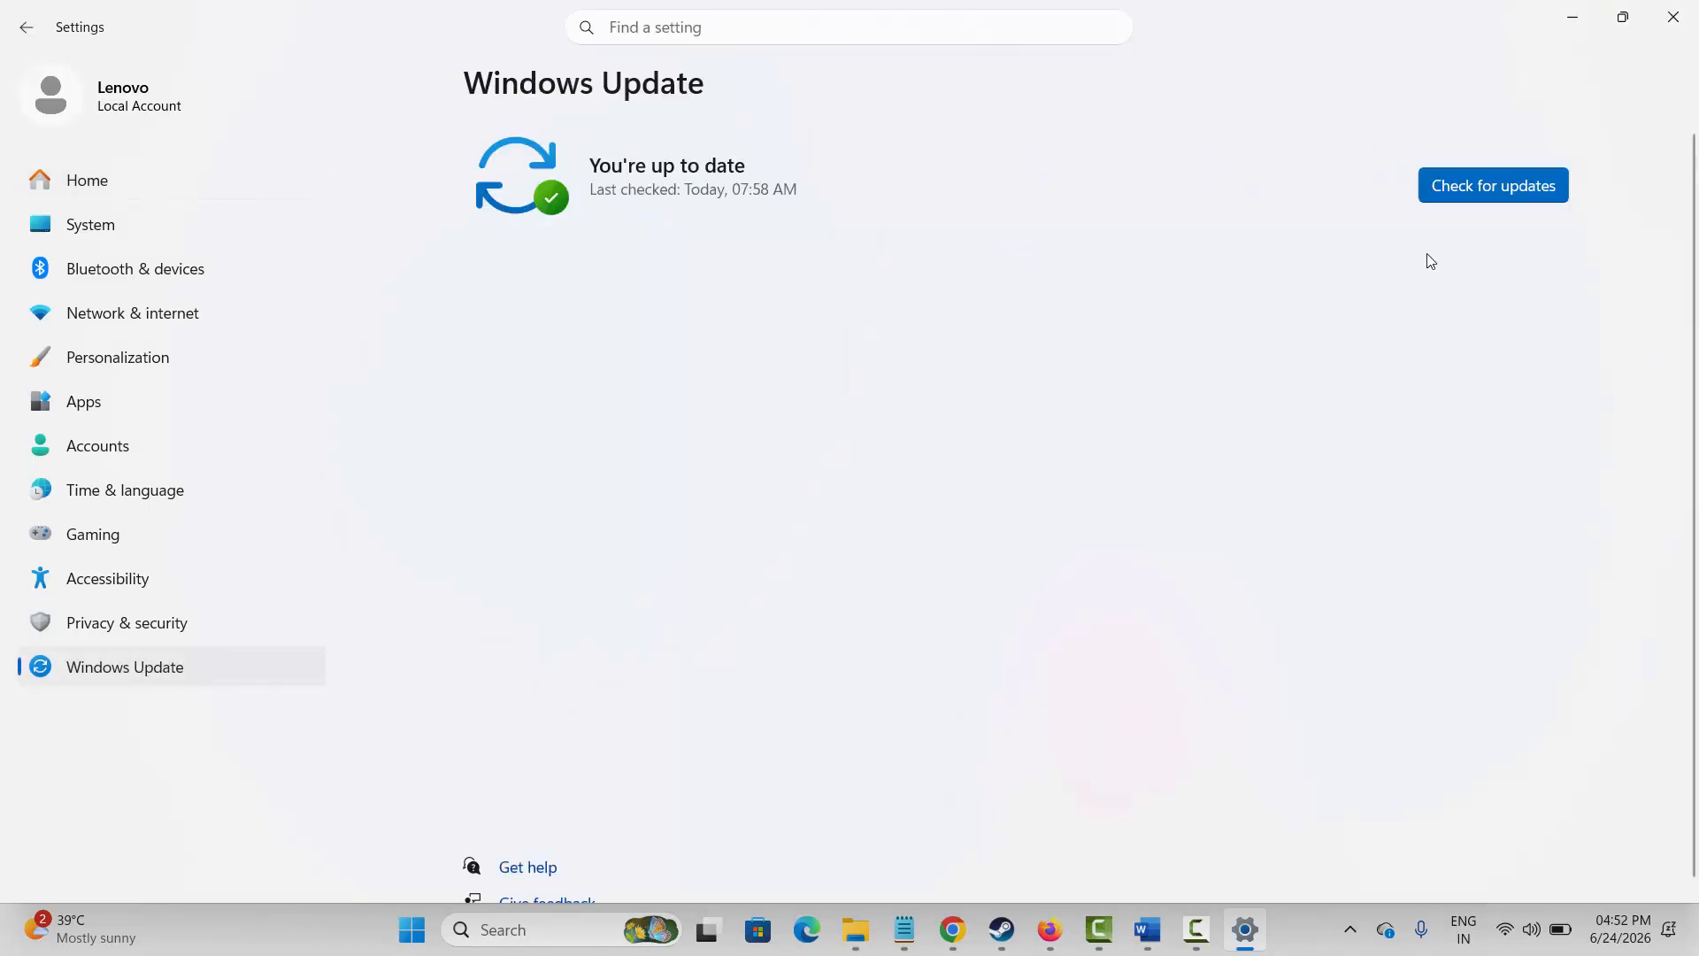
{"action": "left_click", "coordinate": [1518, 192]}
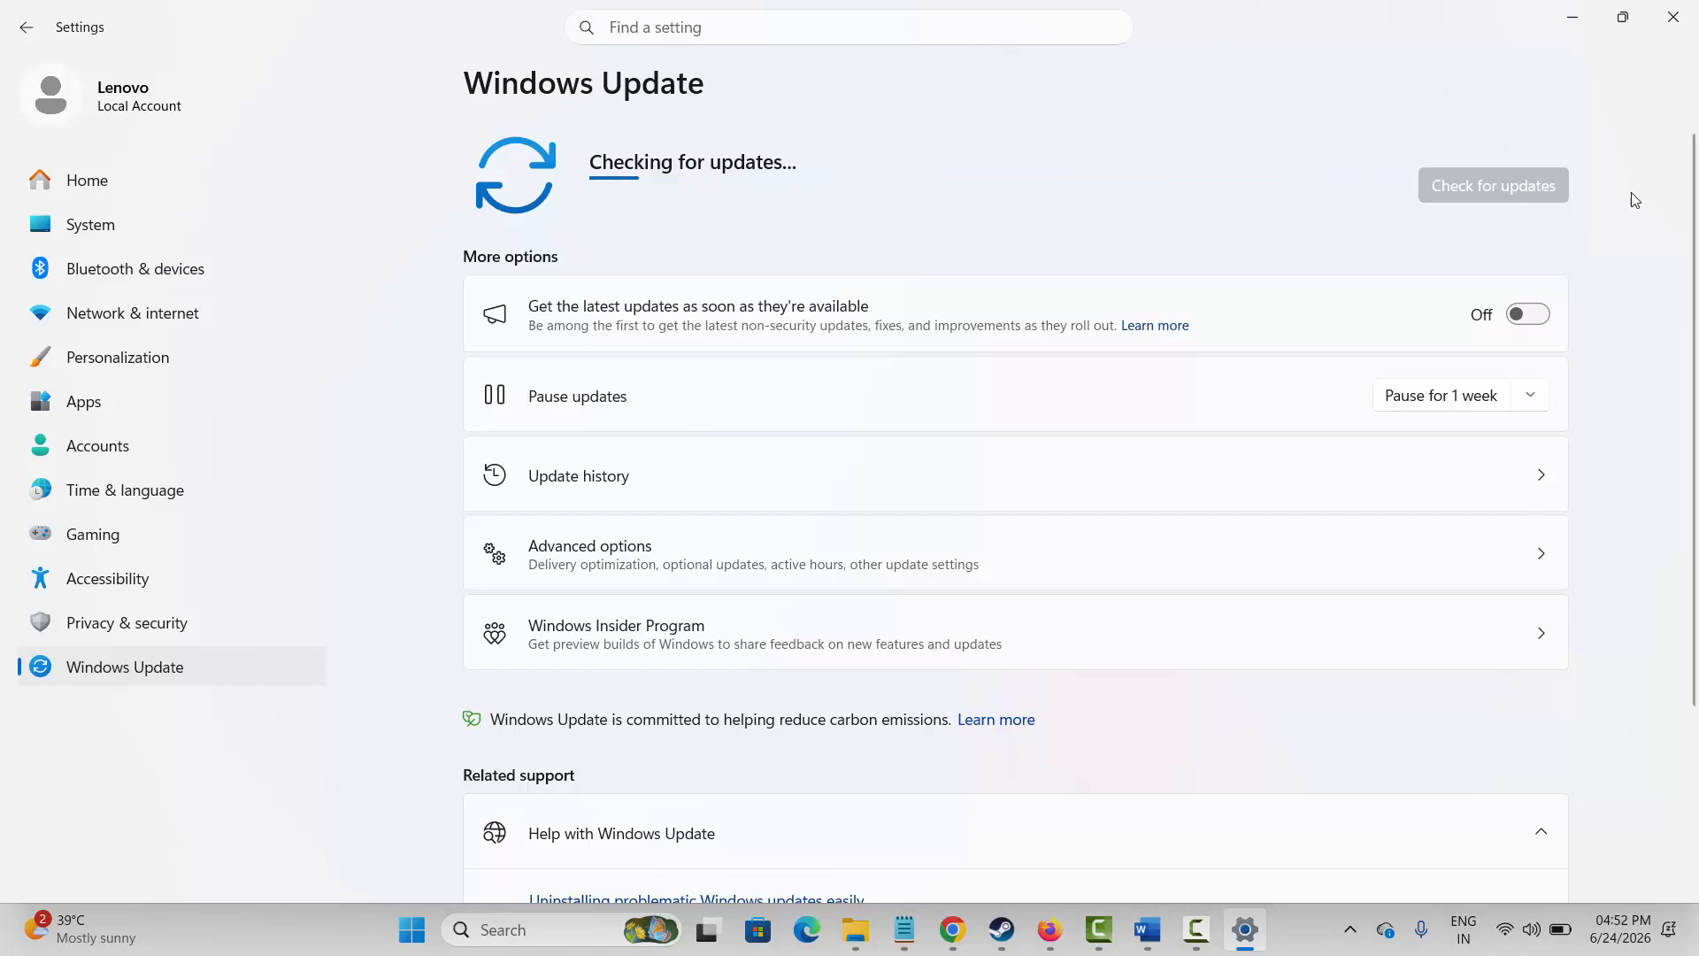
{"action": "left_click", "coordinate": [1673, 17]}
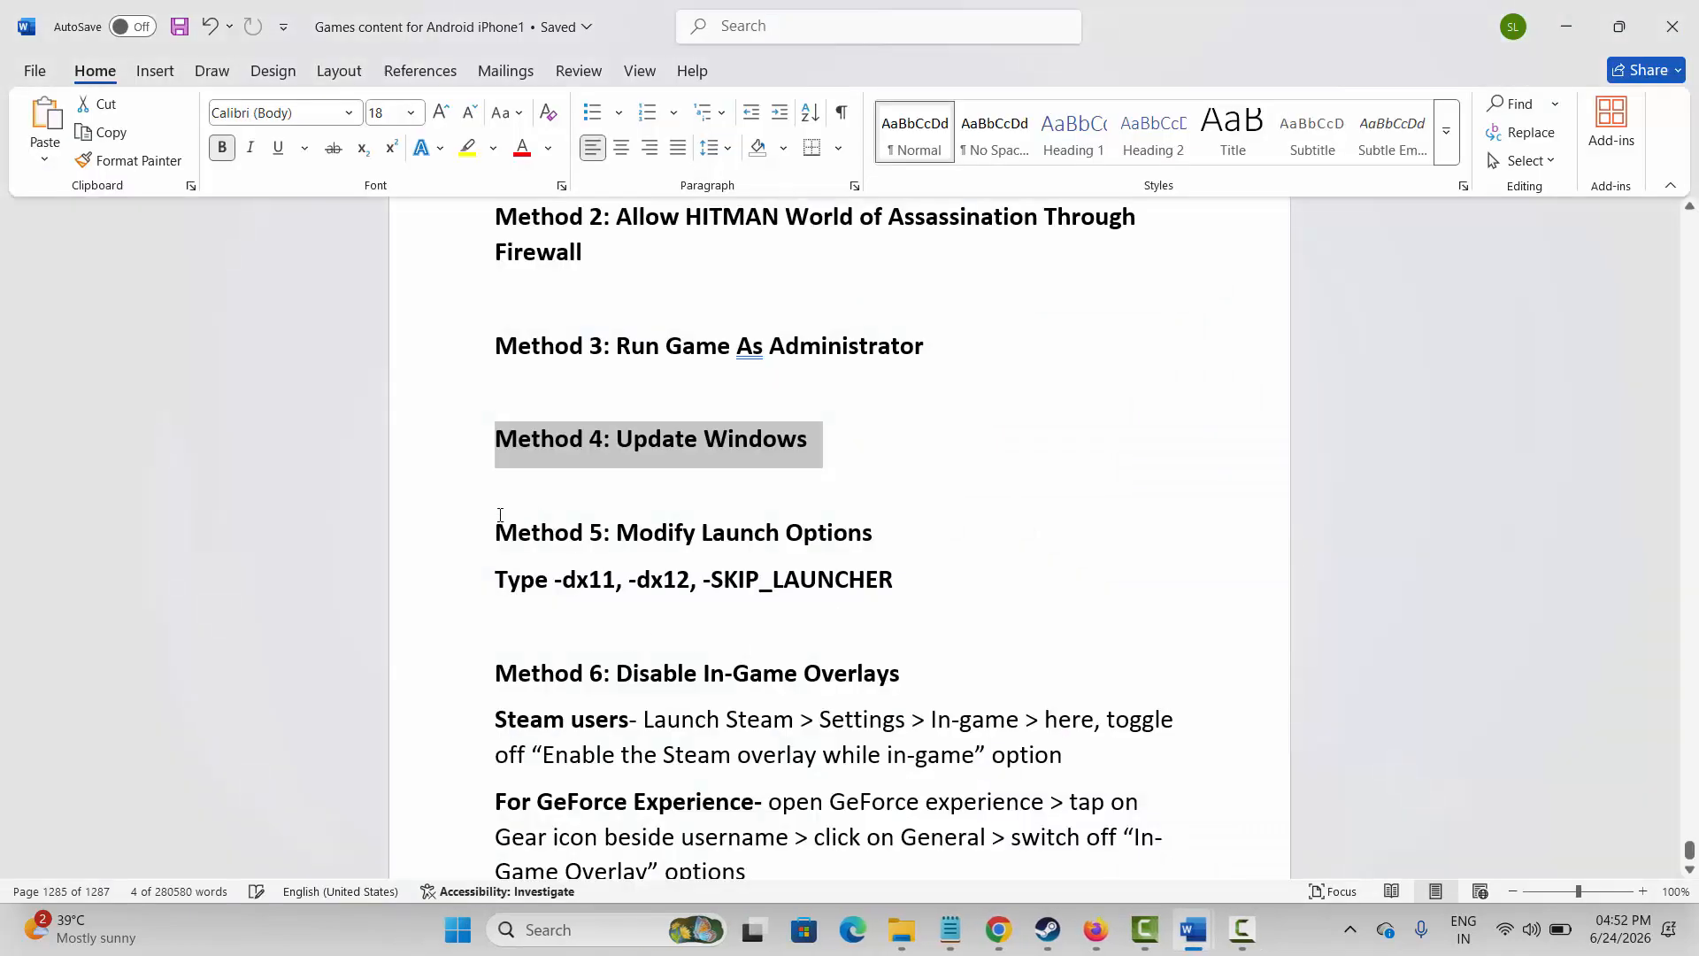
Step: Switch to Steam, open Sand Playtest's properties from the library, and try entering a DirectX launch option
{"action": "left_click", "coordinate": [422, 542]}
{"action": "left_click", "coordinate": [576, 580]}
{"action": "left_click", "coordinate": [1048, 929]}
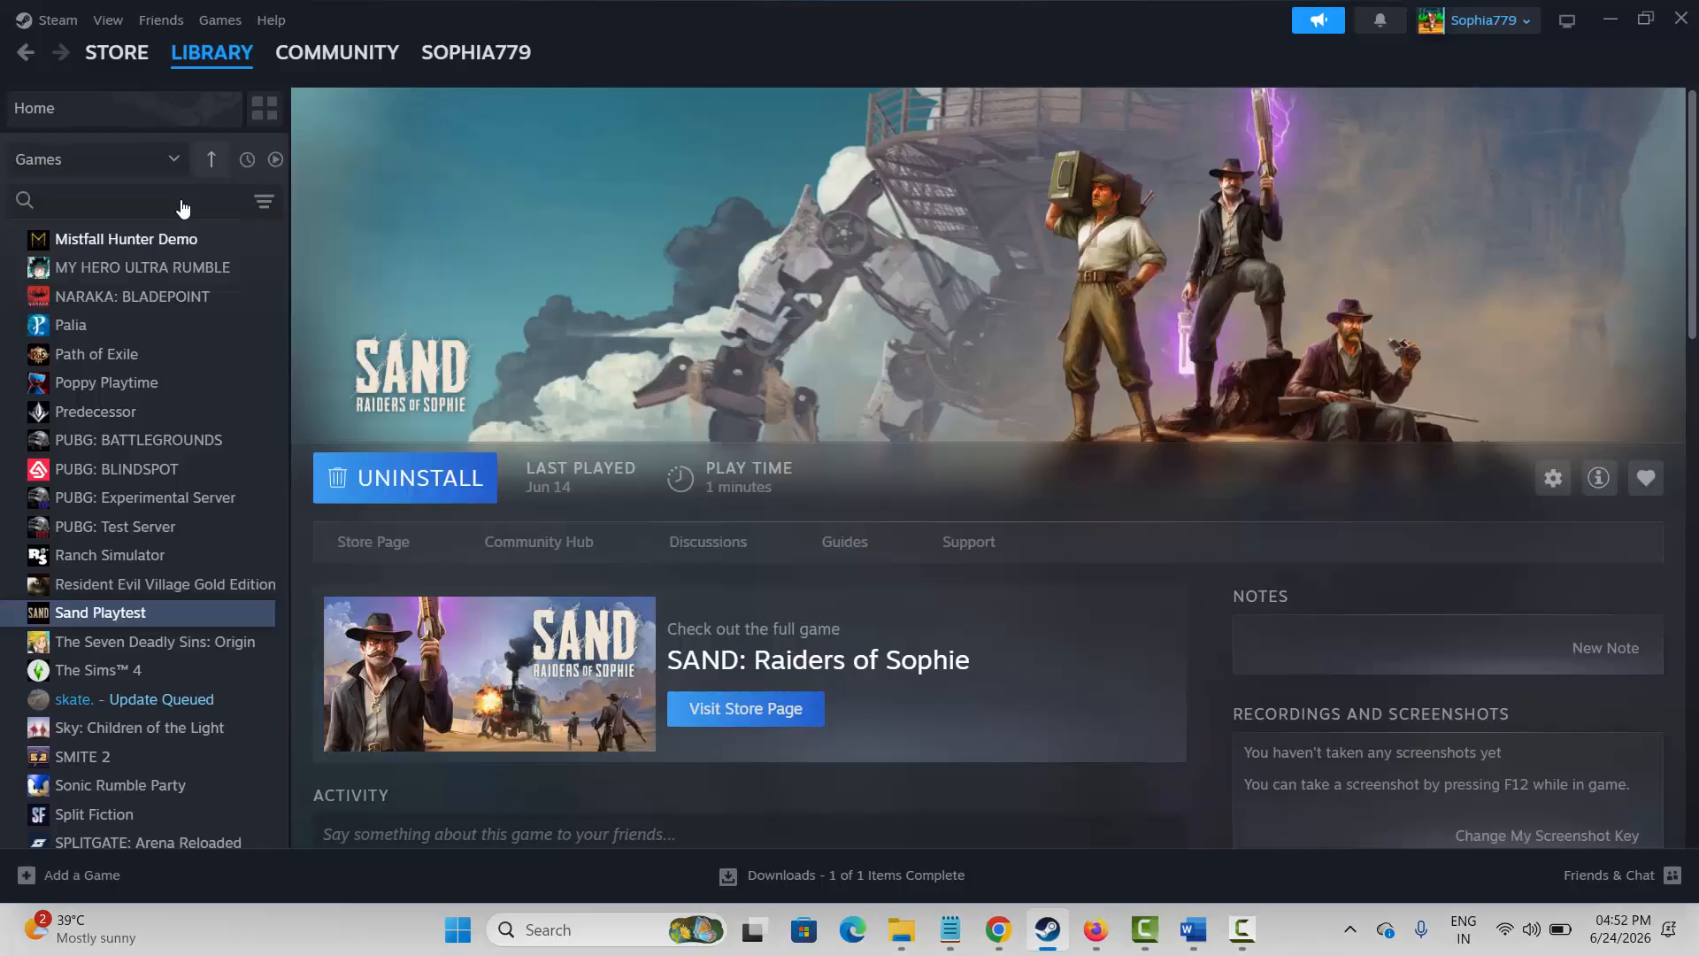
{"action": "right_click", "coordinate": [162, 618]}
{"action": "left_click", "coordinate": [200, 795]}
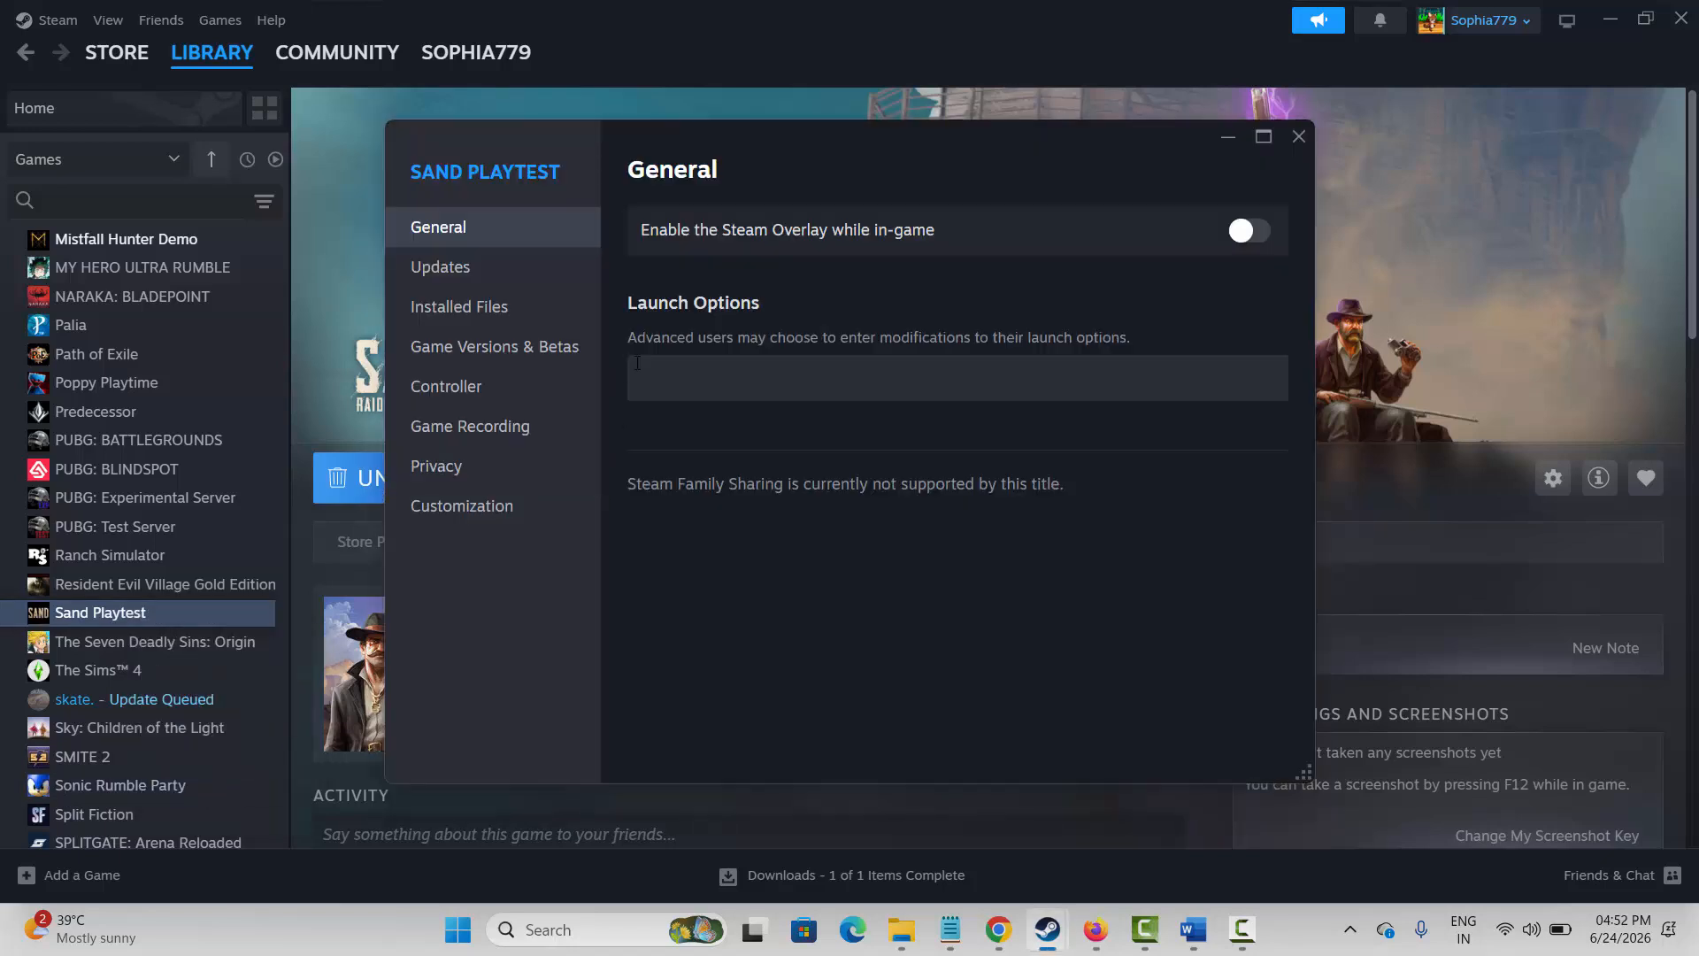
{"action": "left_click", "coordinate": [637, 363]}
{"action": "type", "text": "-d"}
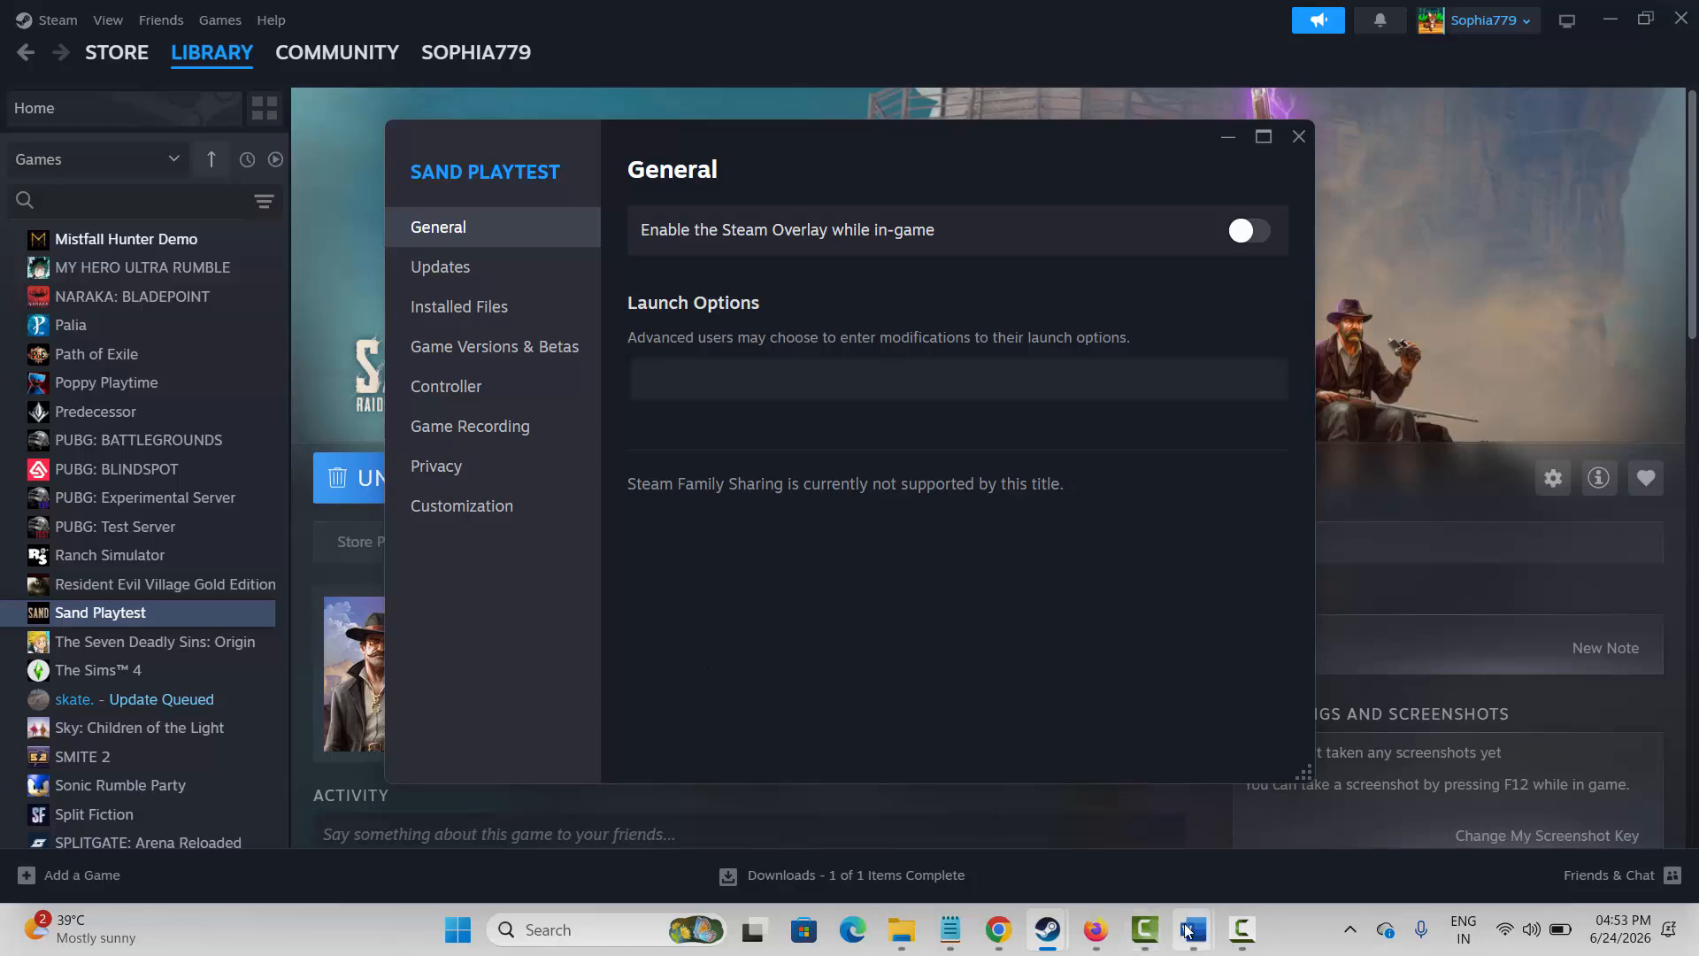
Step: Copy -SKIP_LAUNCHER from Method 5 in the Word notes into Sand Playtest's launch options
{"action": "mouse_move", "coordinate": [1186, 929]}
{"action": "left_click", "coordinate": [1313, 823]}
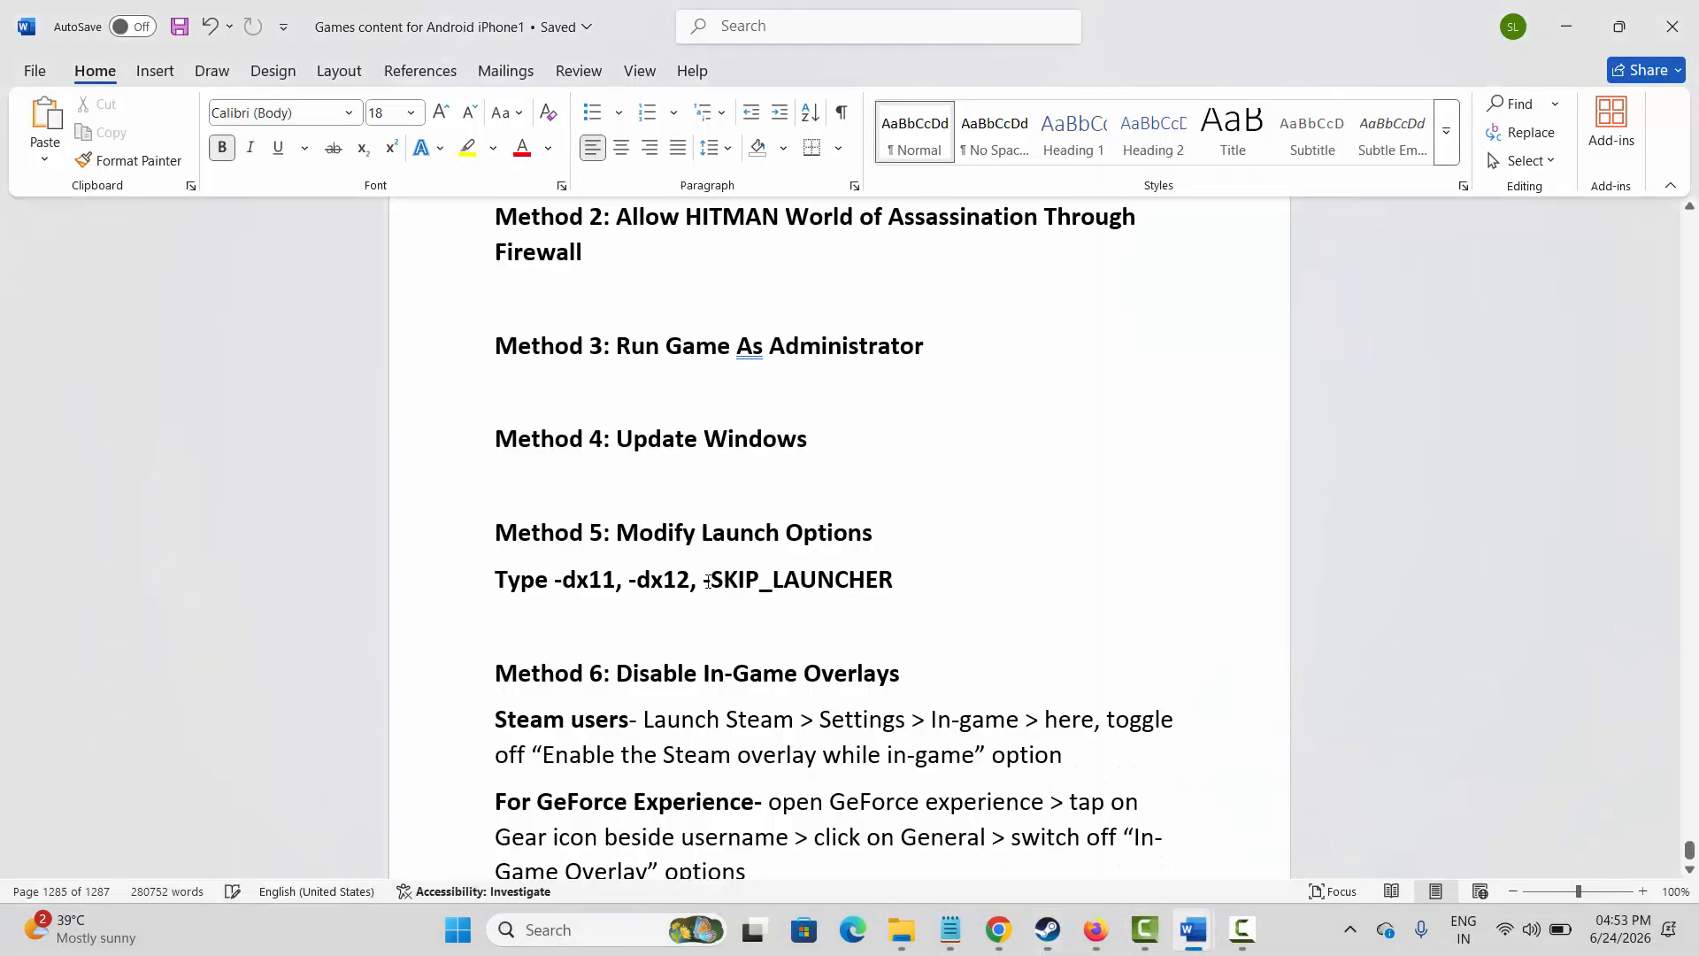
{"action": "left_click_drag", "start_coordinate": [705, 584], "coordinate": [810, 580]}
{"action": "key", "text": "ctrl+c"}
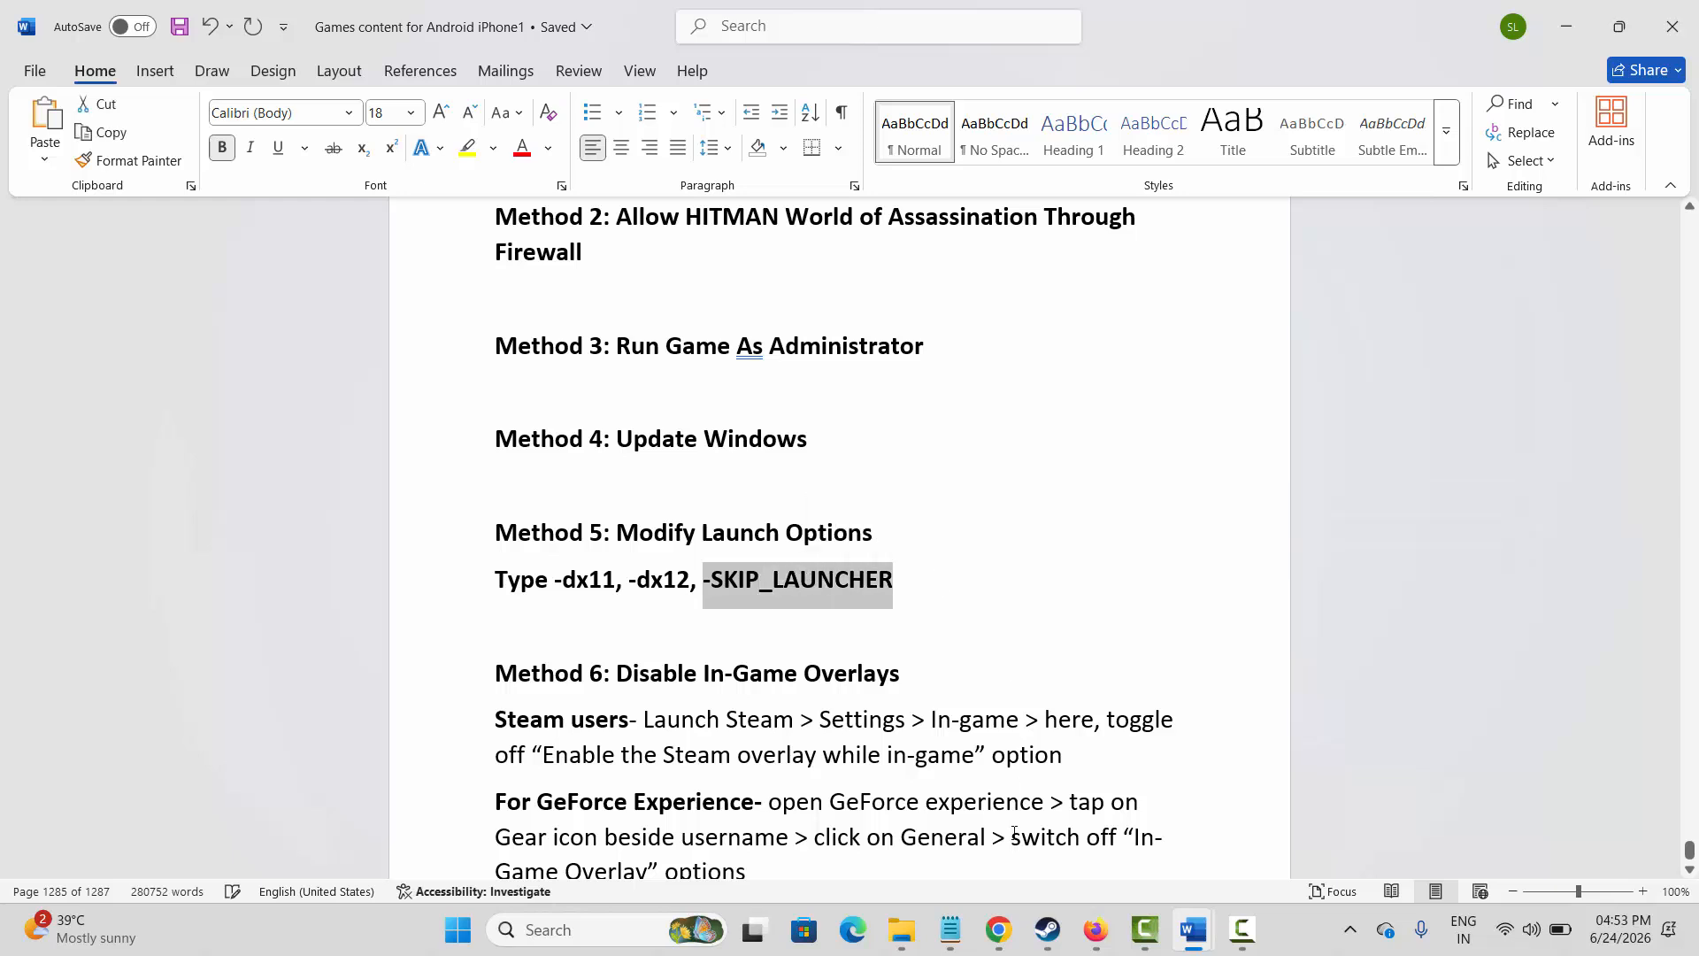
{"action": "mouse_move", "coordinate": [1048, 929]}
{"action": "left_click", "coordinate": [1164, 863]}
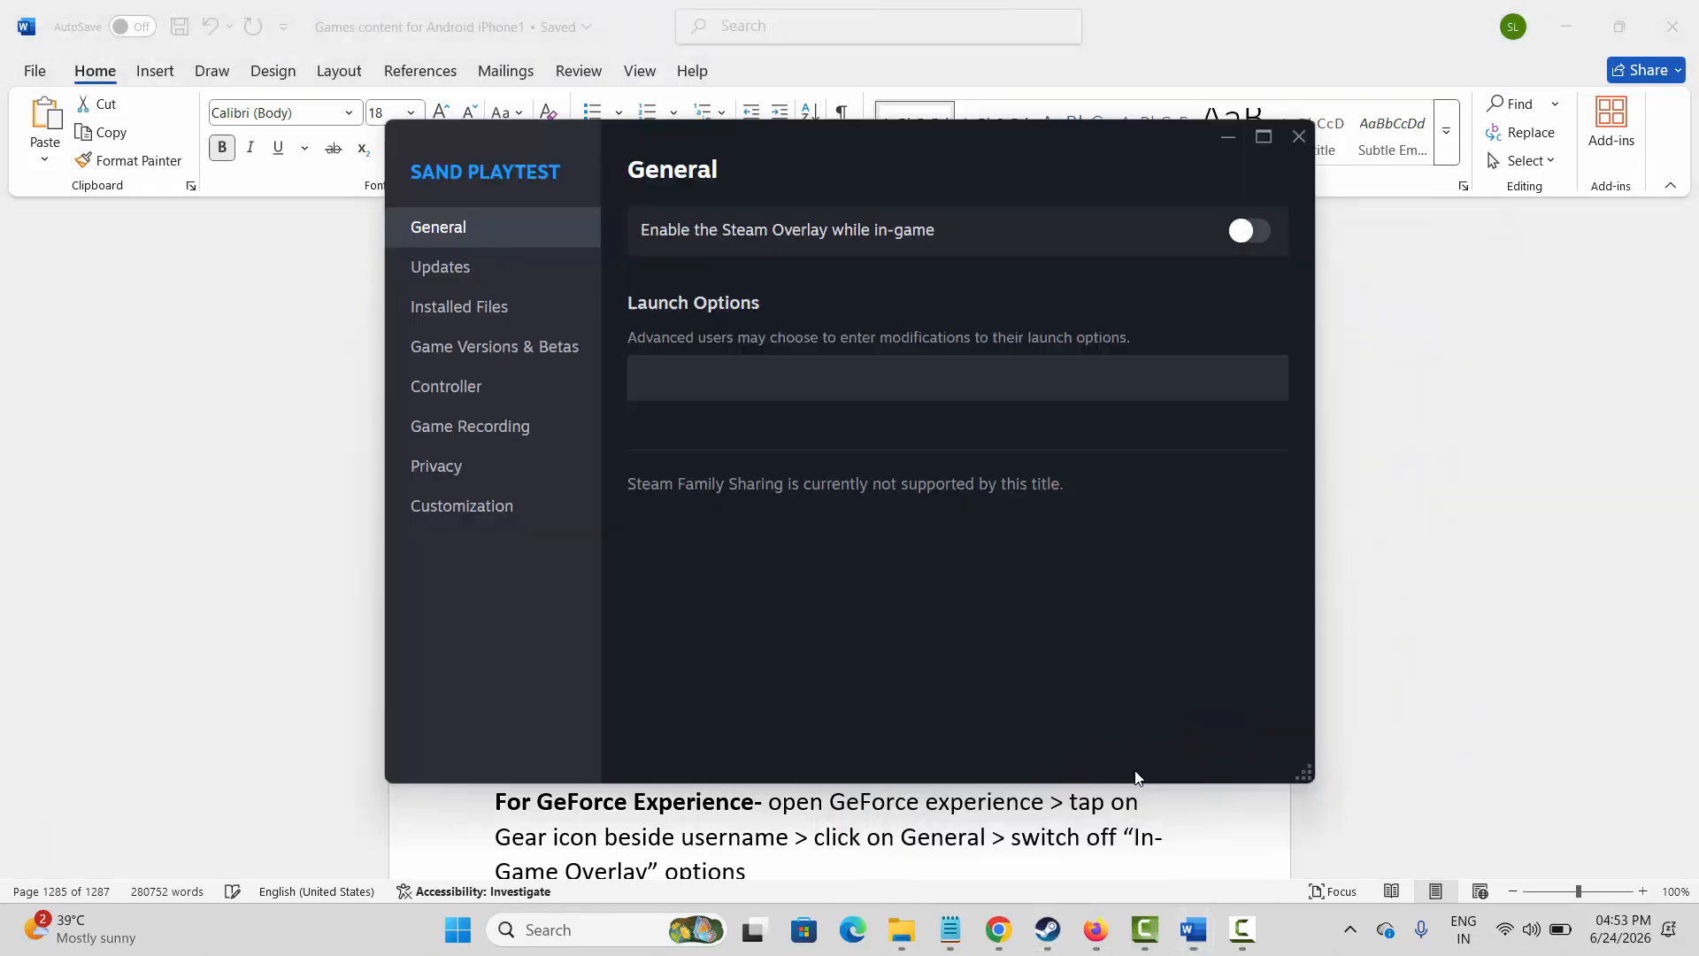
{"action": "left_click", "coordinate": [716, 383]}
{"action": "key", "text": "ctrl+v"}
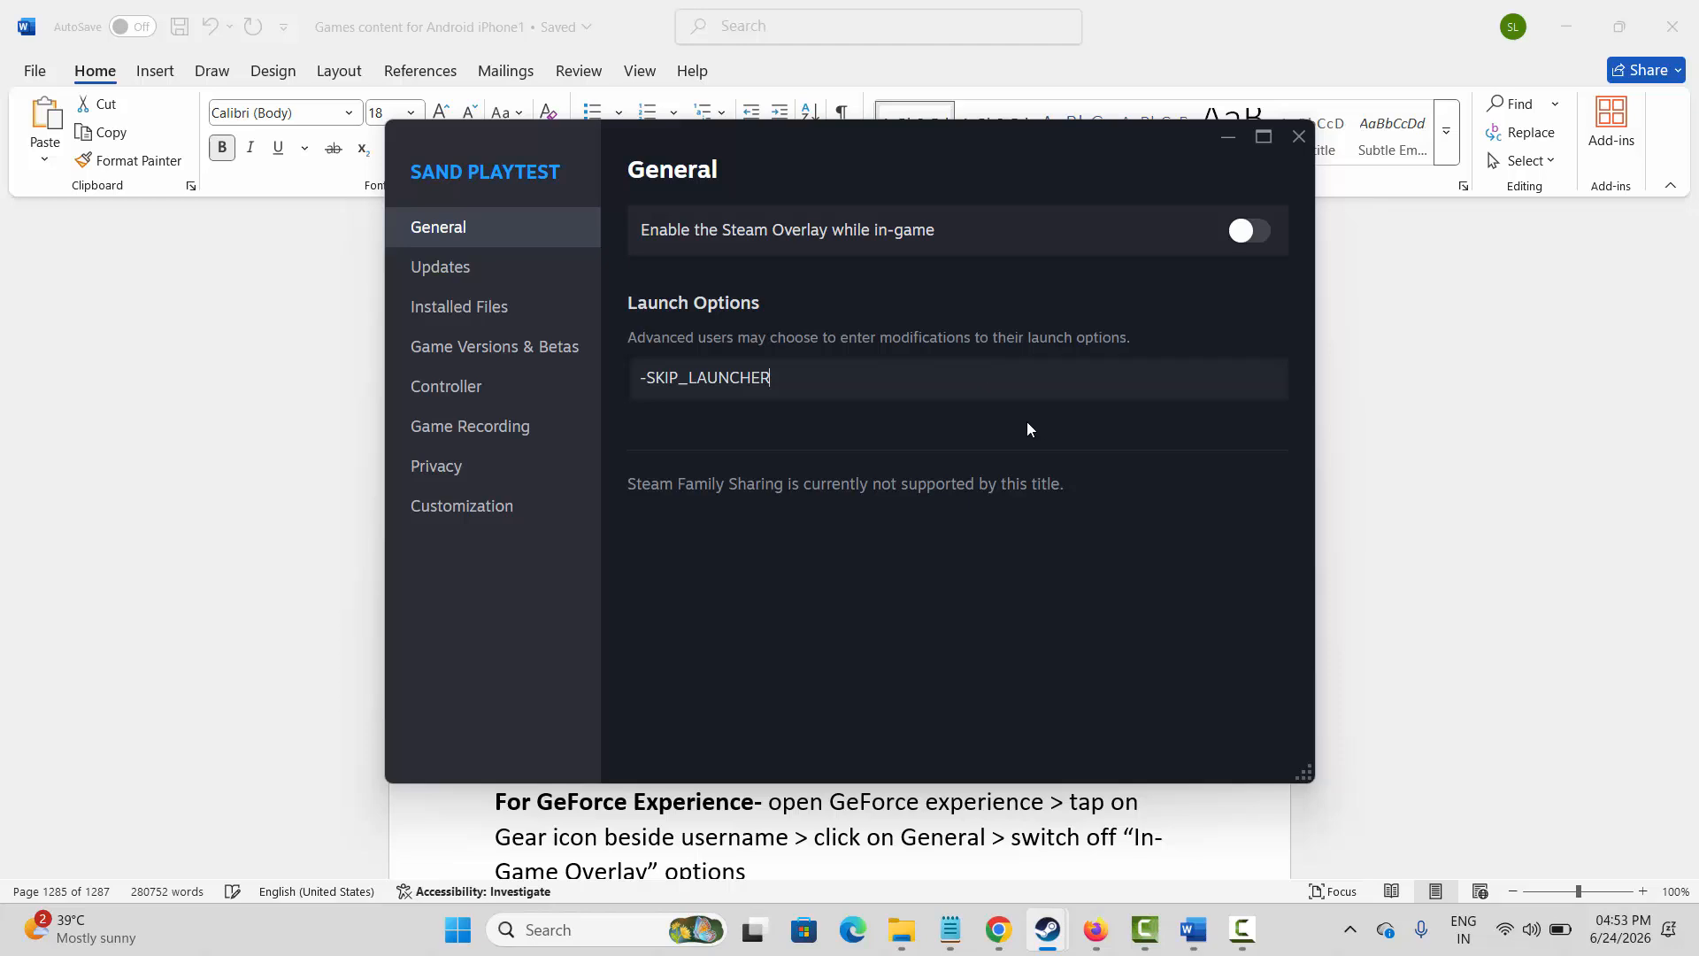
Step: Clear the Sand Playtest launch options and close its properties
{"action": "left_click_drag", "start_coordinate": [788, 386], "coordinate": [639, 381]}
{"action": "key", "text": "BackSpace"}
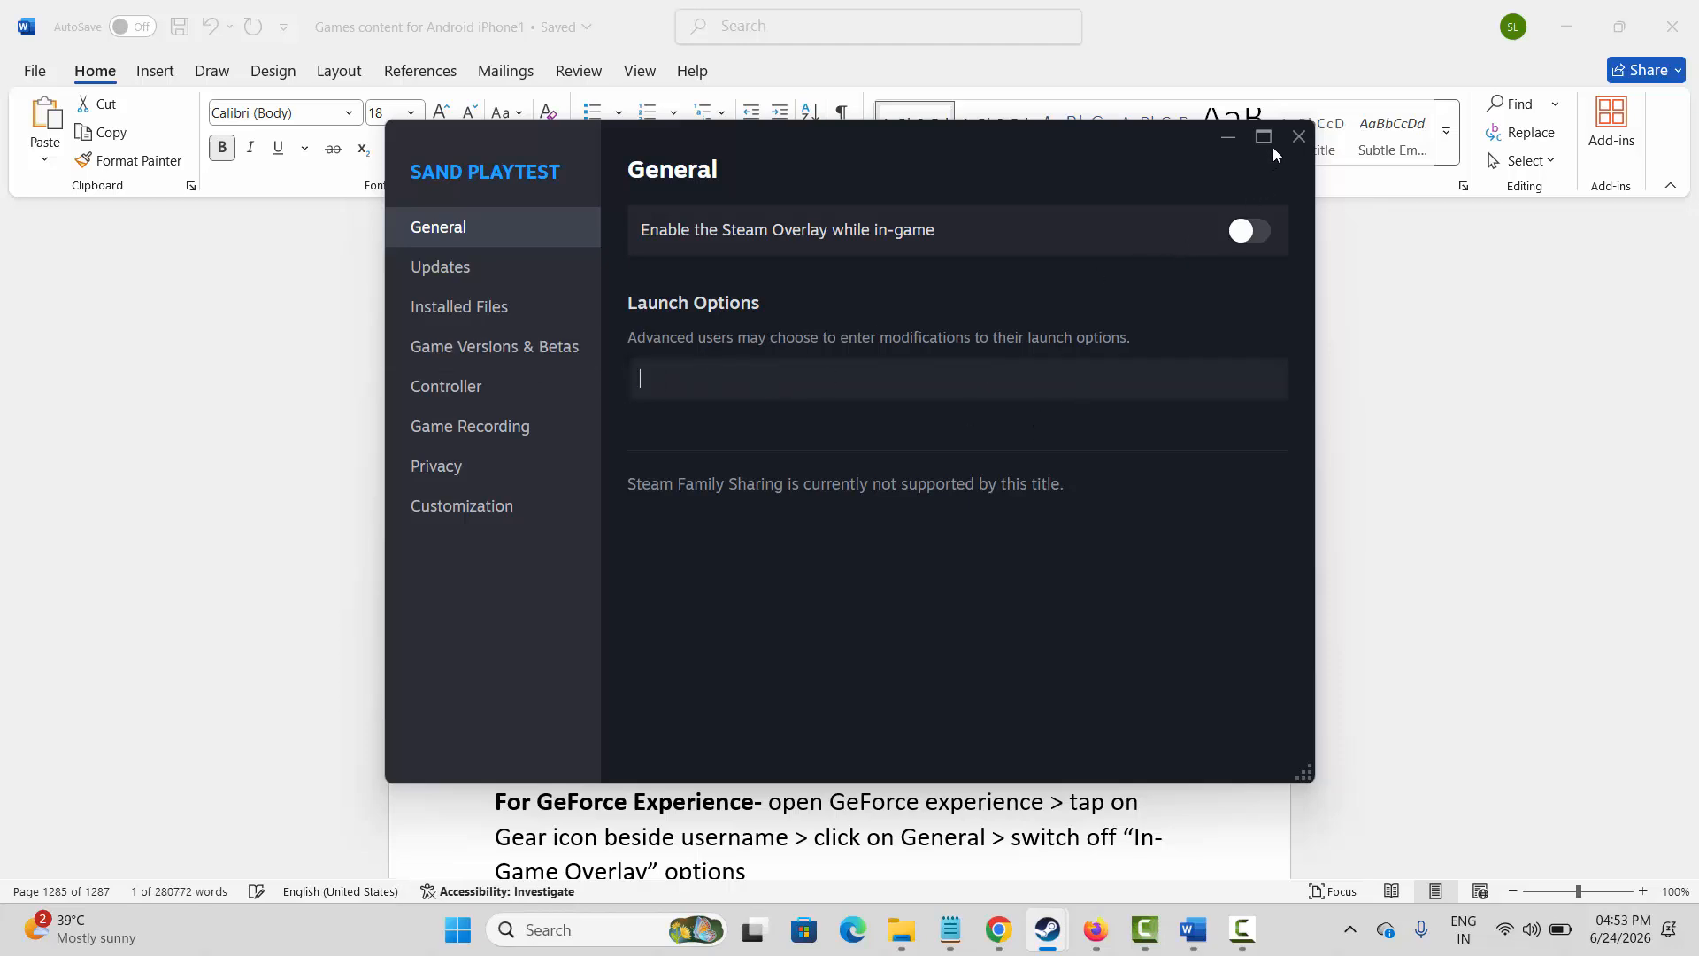
{"action": "left_click", "coordinate": [1299, 136]}
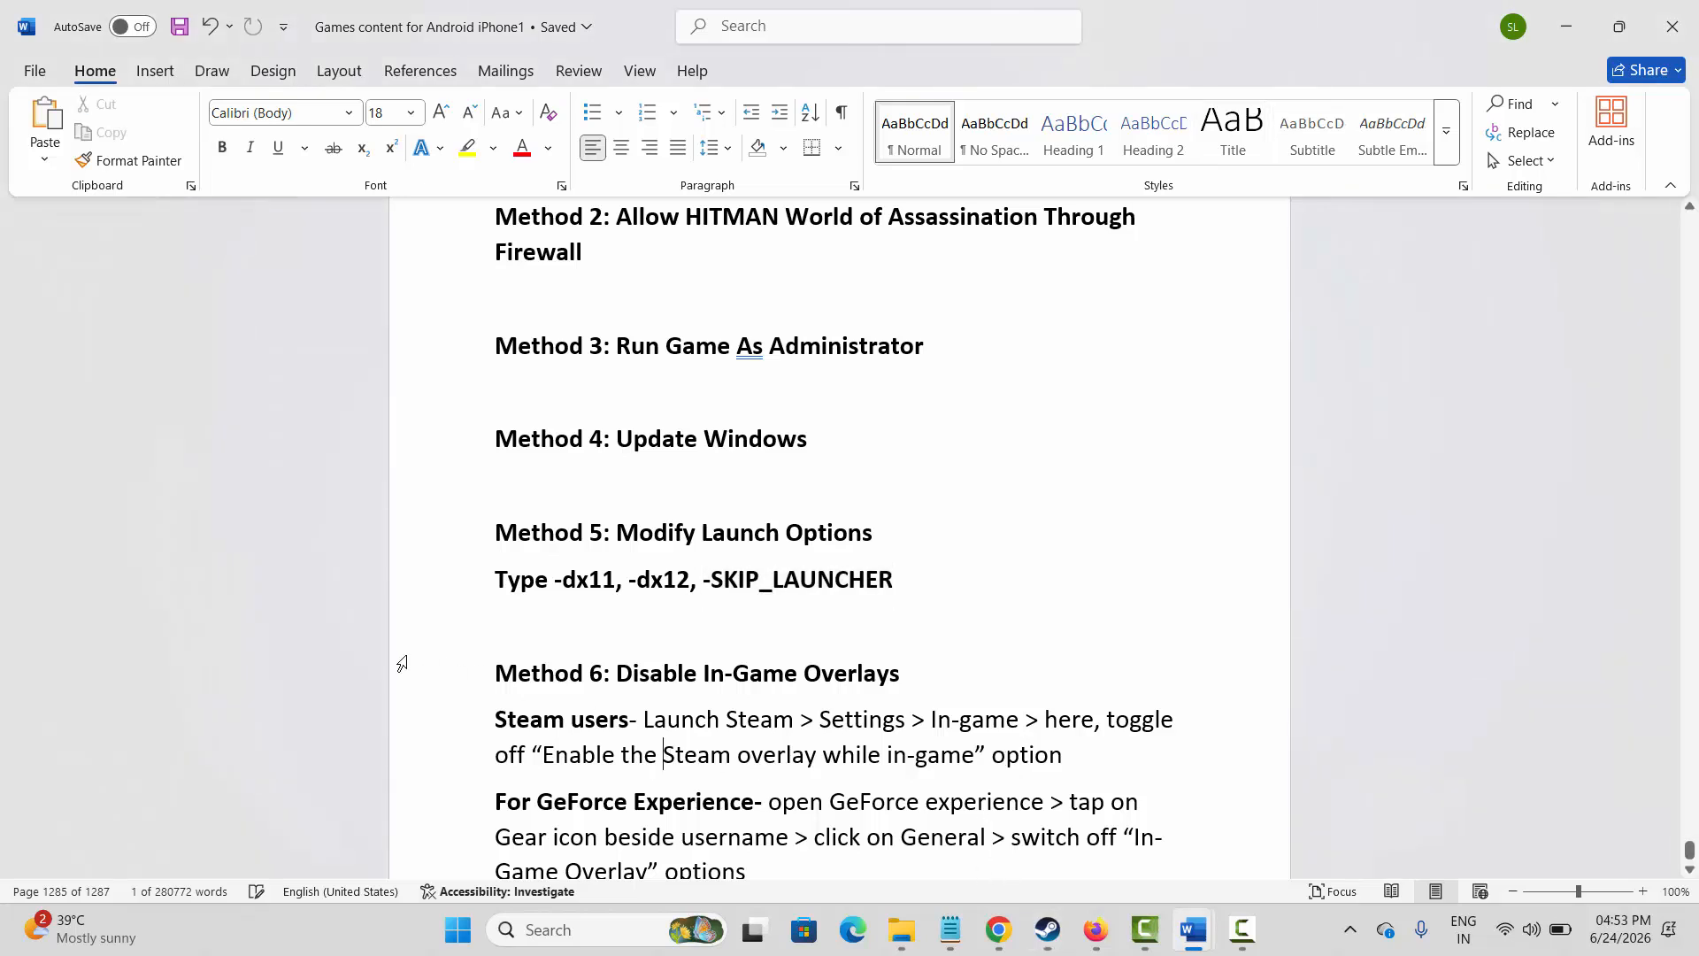
Step: Review the Steam users line under Method 6, then switch to Steam and open Sand Playtest's properties
{"action": "left_click_drag", "start_coordinate": [495, 719], "coordinate": [620, 719]}
{"action": "left_click", "coordinate": [619, 719]}
{"action": "left_click", "coordinate": [1048, 929]}
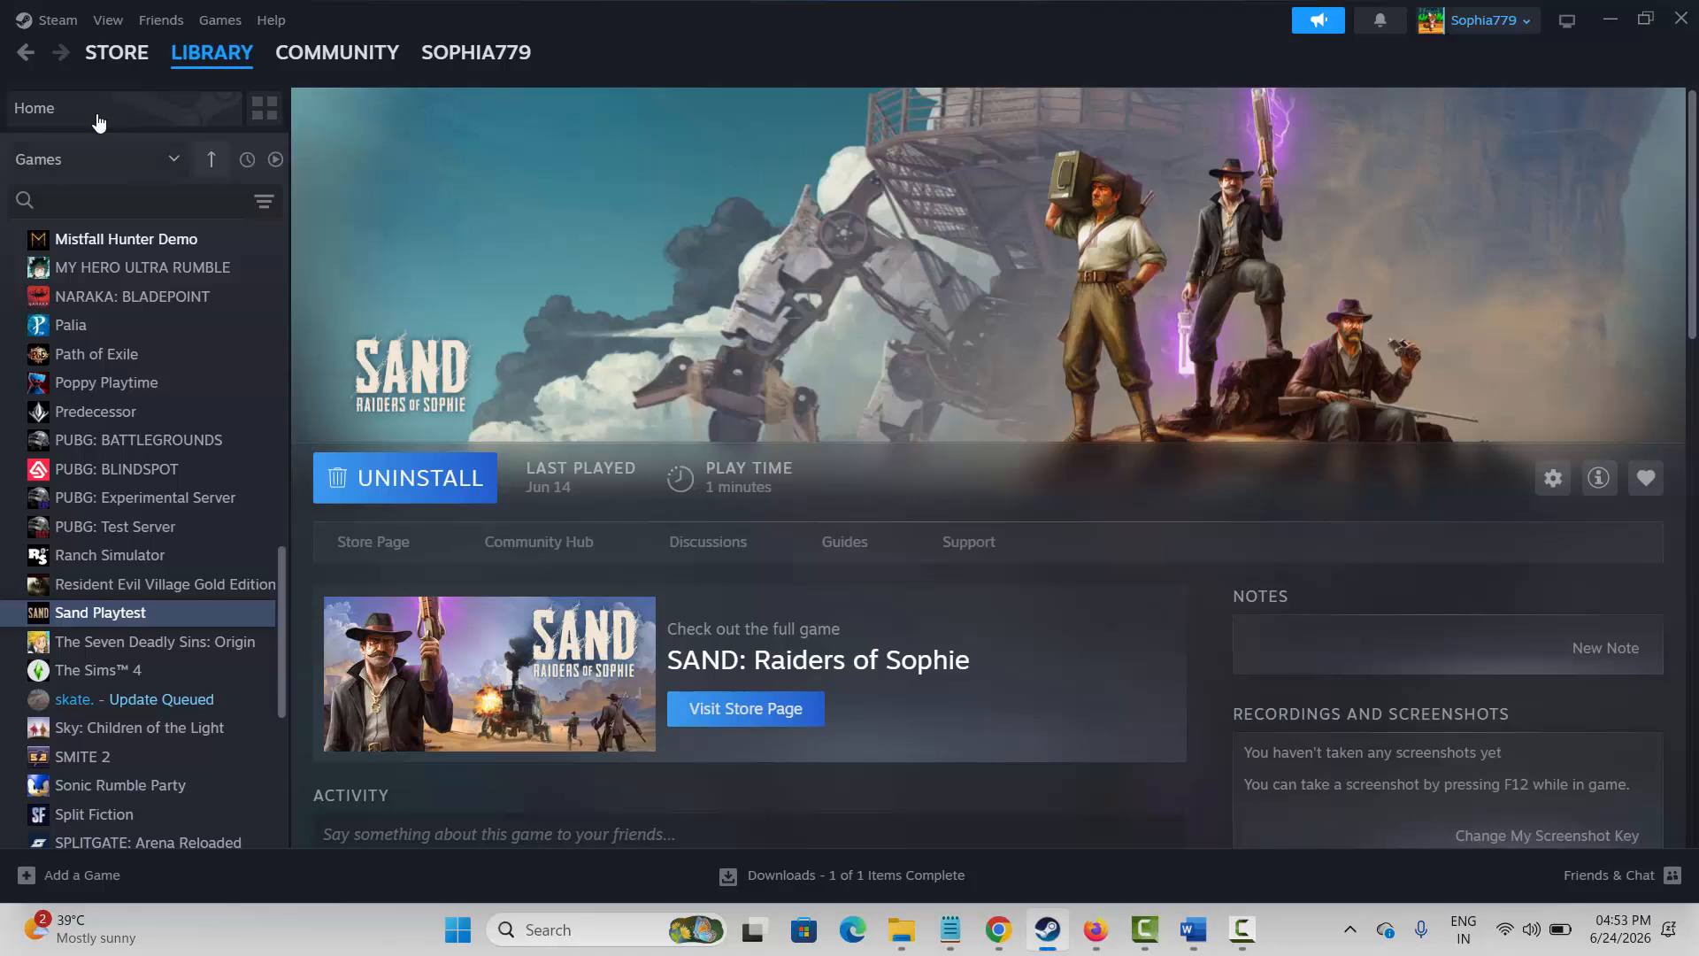
{"action": "left_click", "coordinate": [53, 20]}
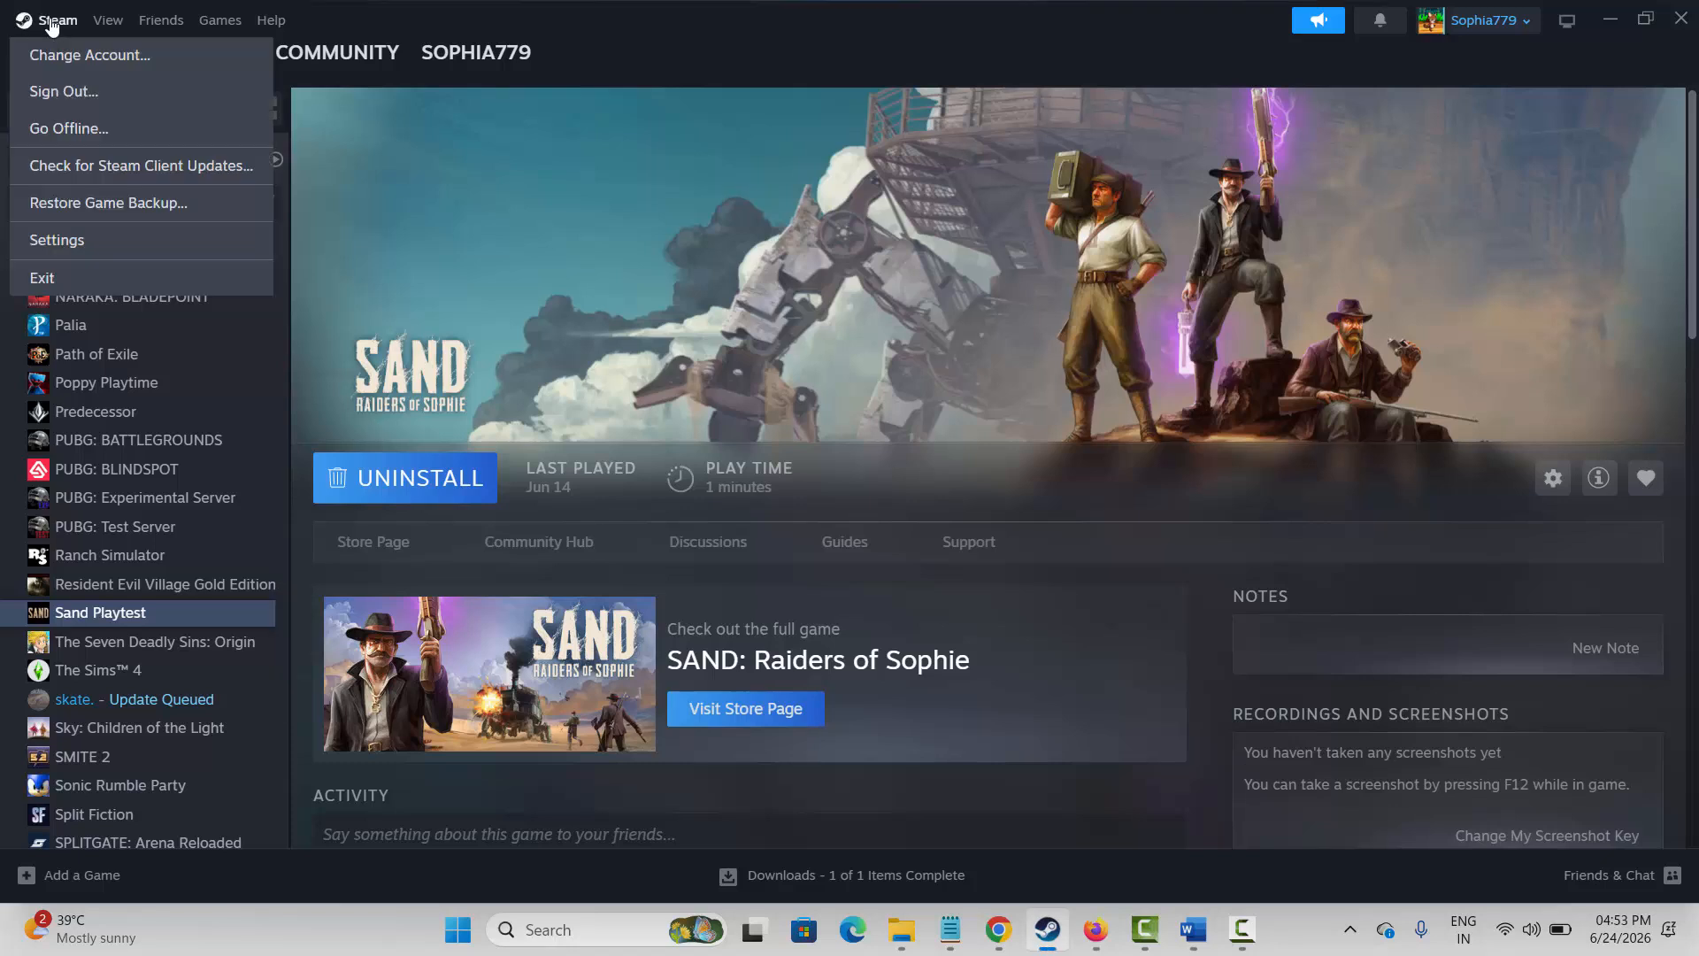
{"action": "left_click", "coordinate": [439, 354]}
{"action": "right_click", "coordinate": [106, 616]}
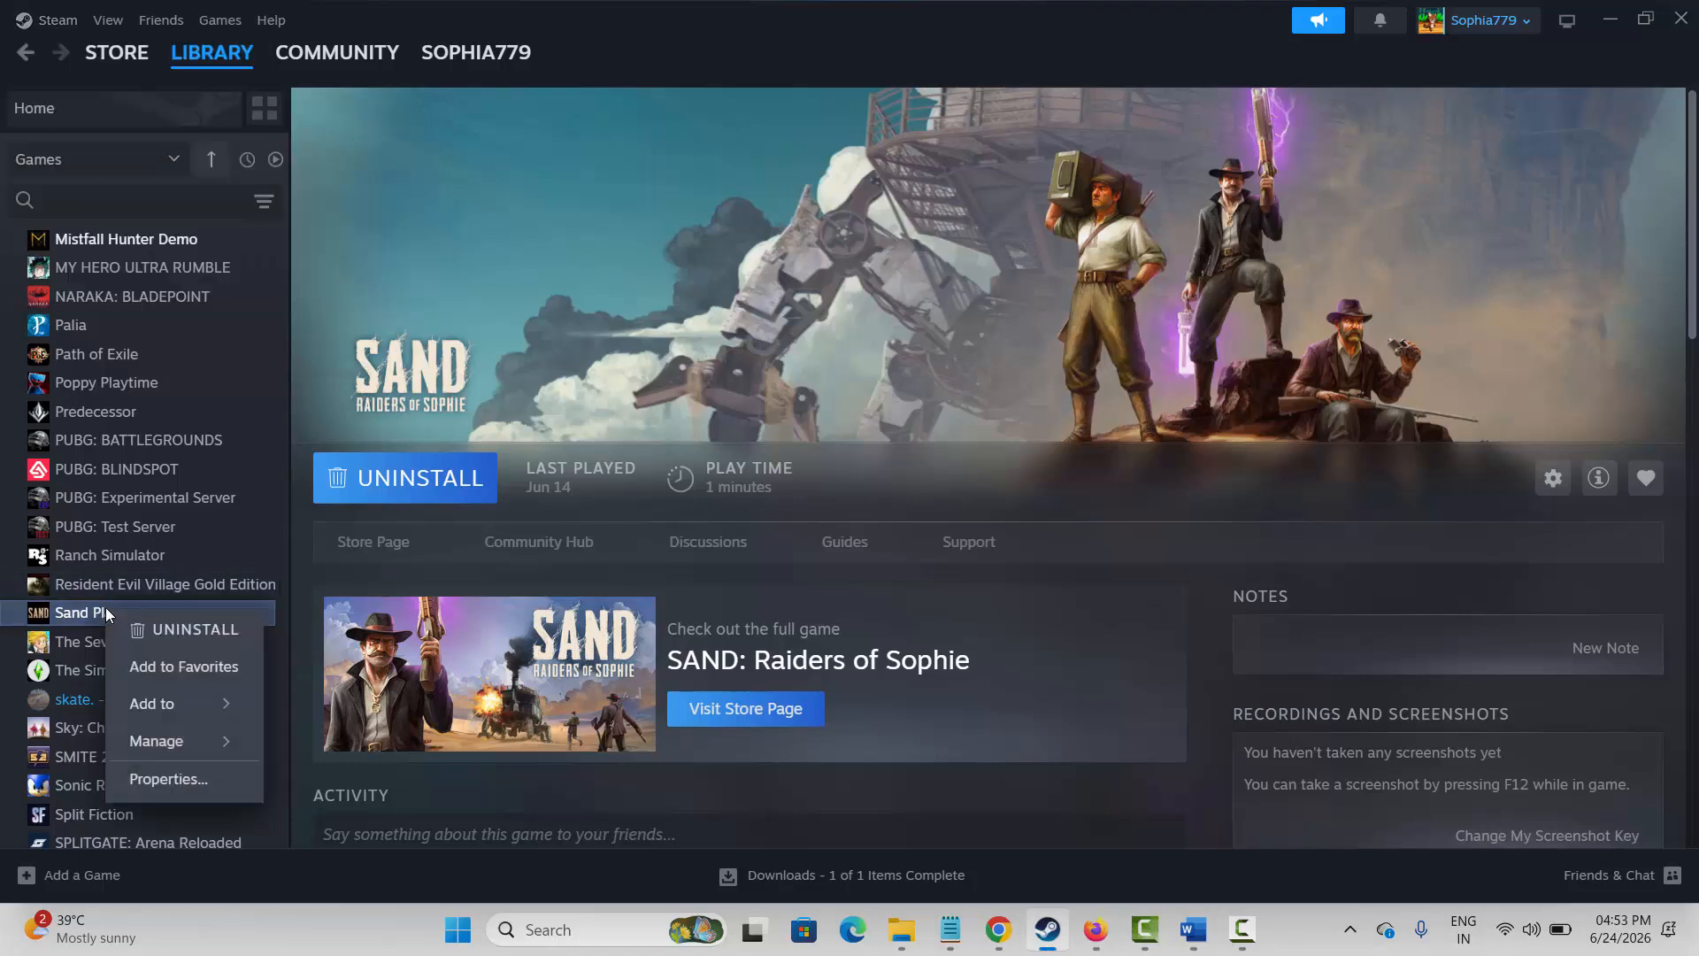
{"action": "left_click", "coordinate": [171, 779]}
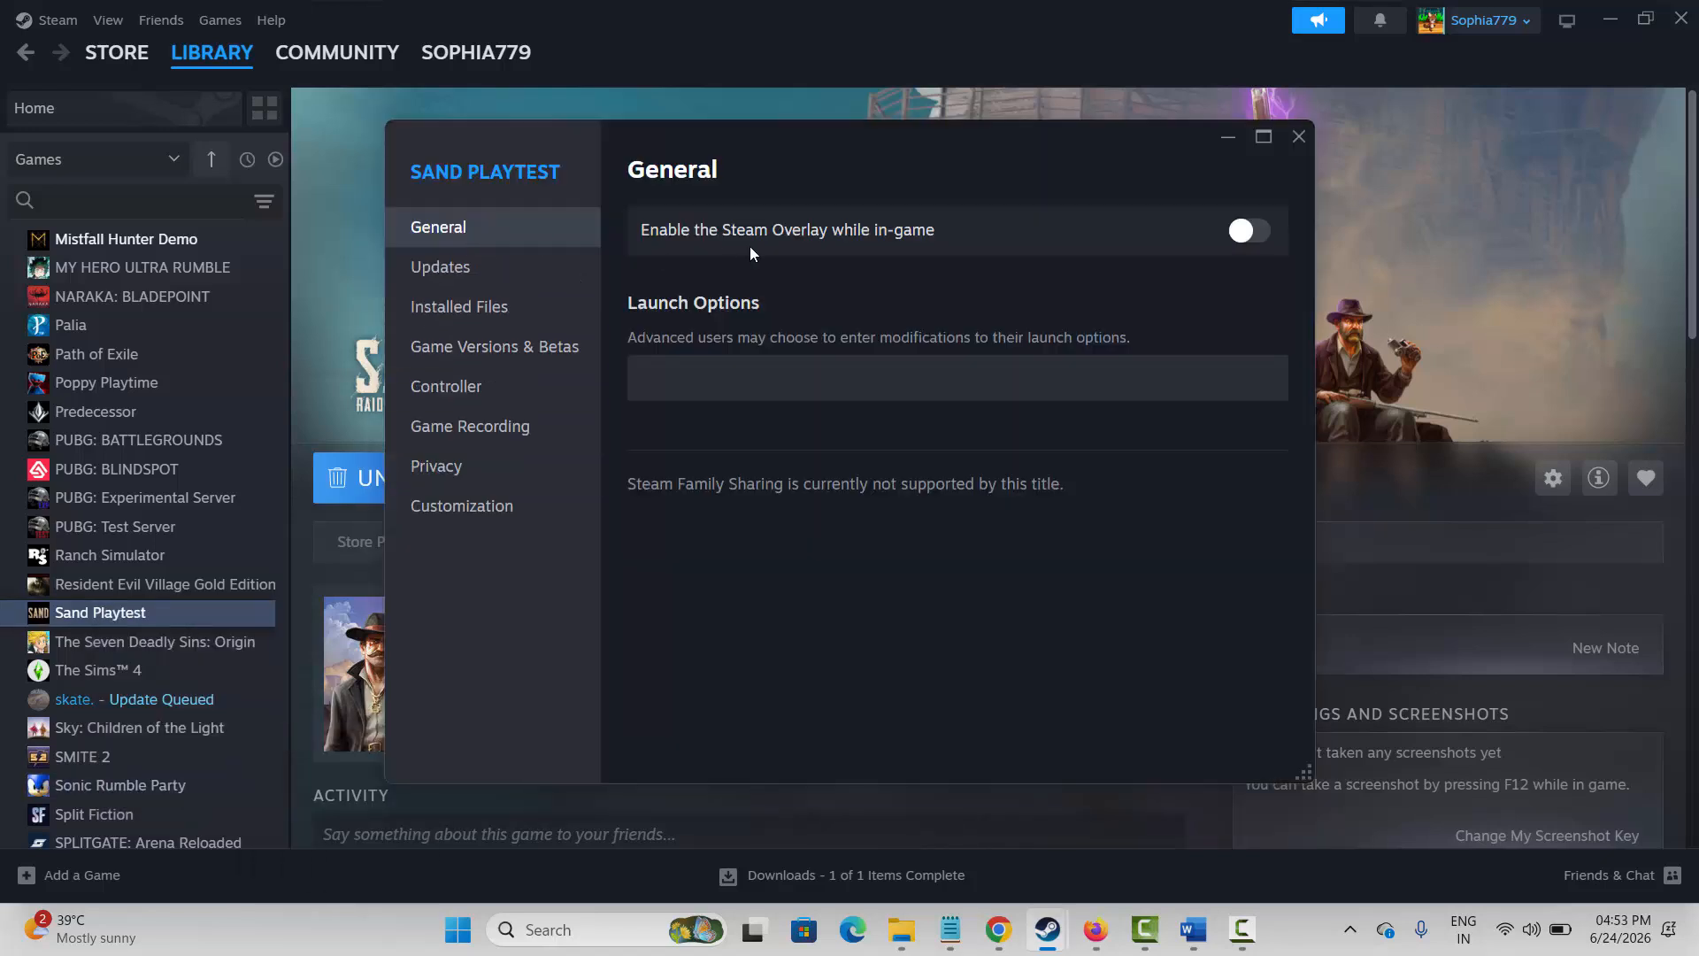
Step: Switch Sand Playtest's in-game Steam Overlay on and back off, and close its properties
{"action": "left_click", "coordinate": [1262, 239]}
{"action": "left_click", "coordinate": [1245, 232]}
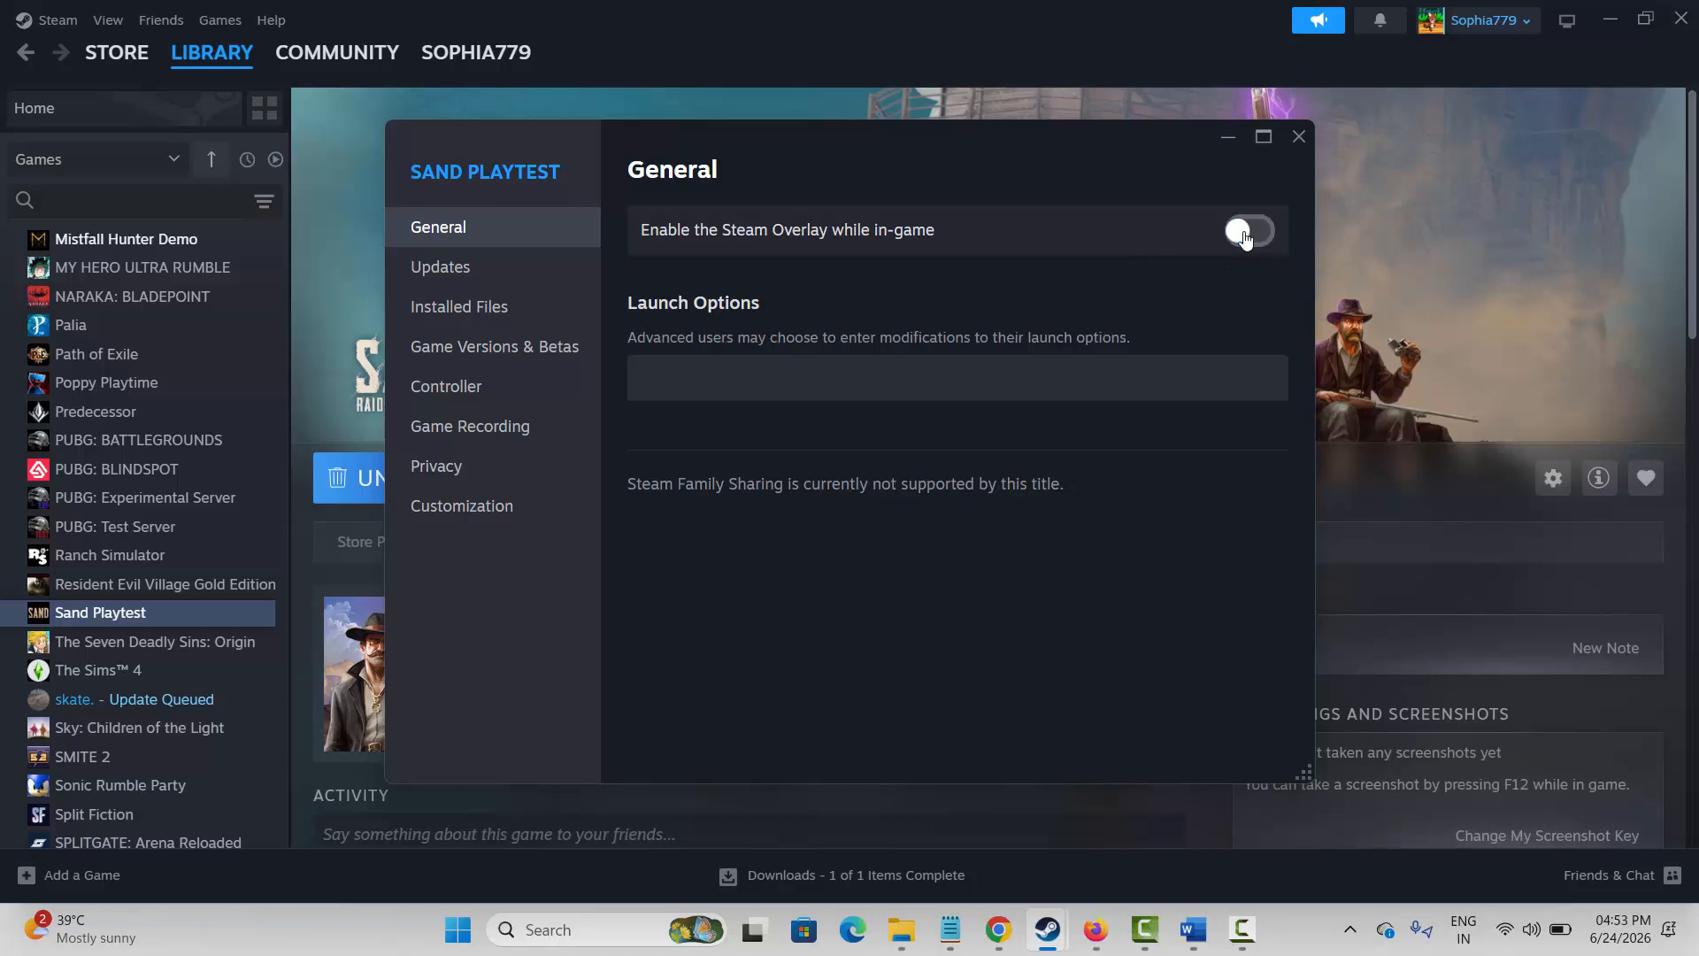
{"action": "left_click", "coordinate": [1290, 144]}
Step: Return to the Word notes and read the GeForce Experience and Discord overlay instructions under Method 6
{"action": "key", "text": "alt+Tab"}
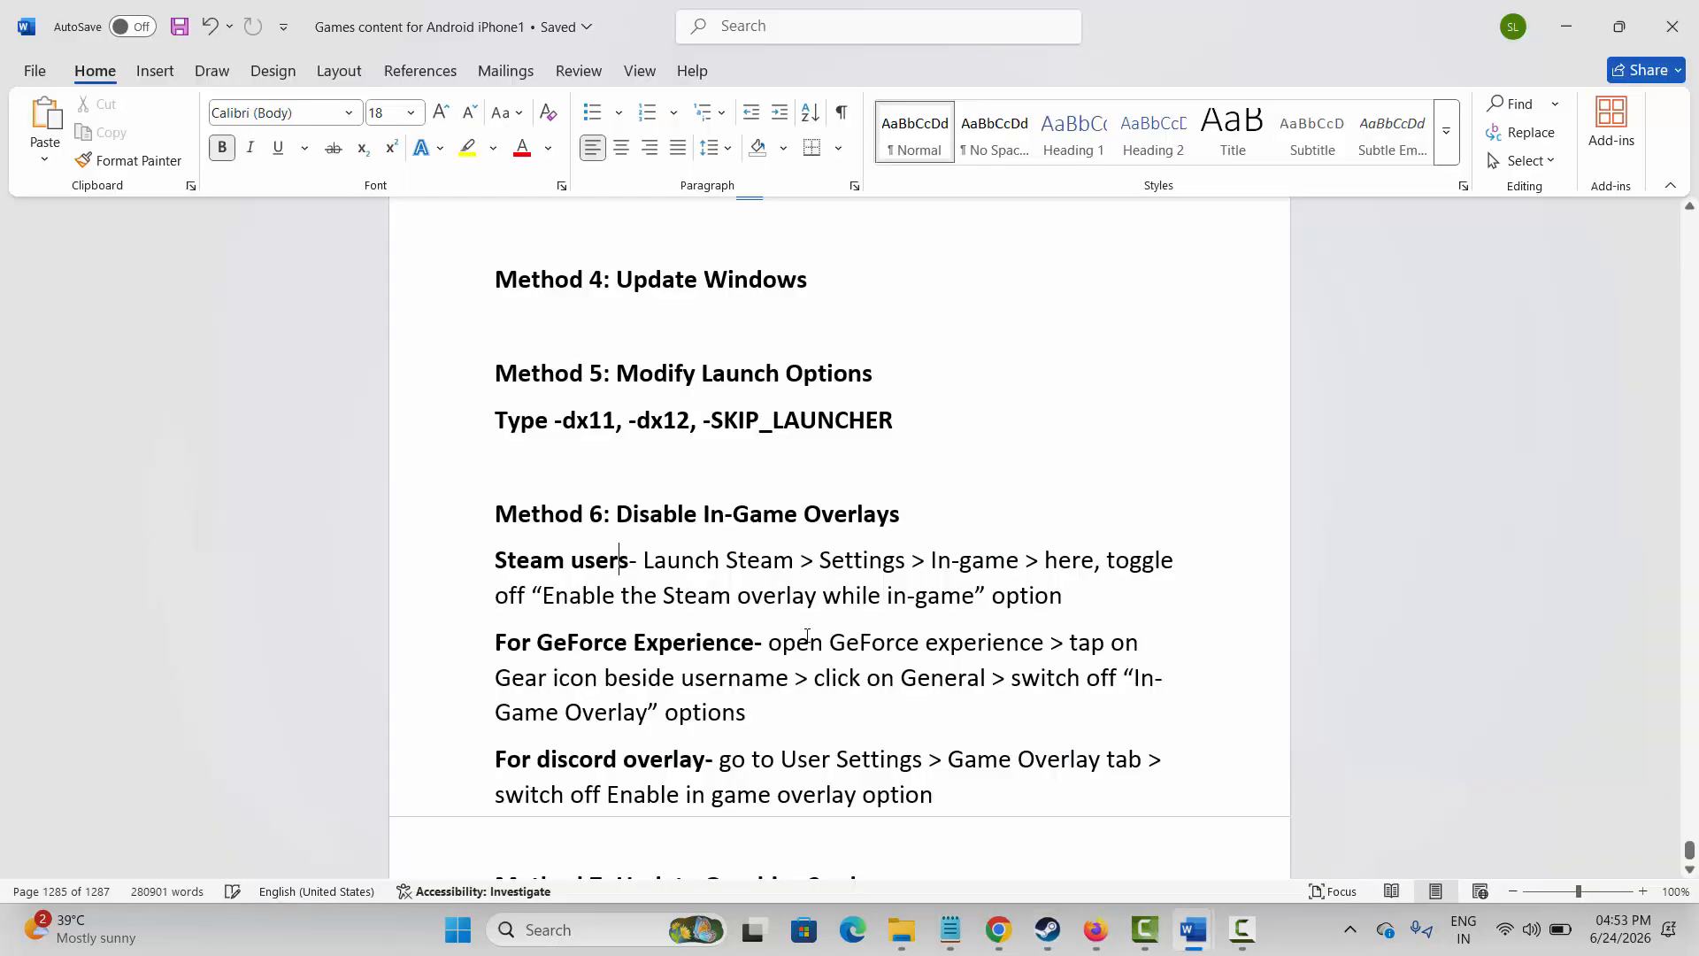
{"action": "left_click_drag", "start_coordinate": [807, 636], "coordinate": [1041, 642]}
{"action": "left_click_drag", "start_coordinate": [526, 678], "coordinate": [793, 679]}
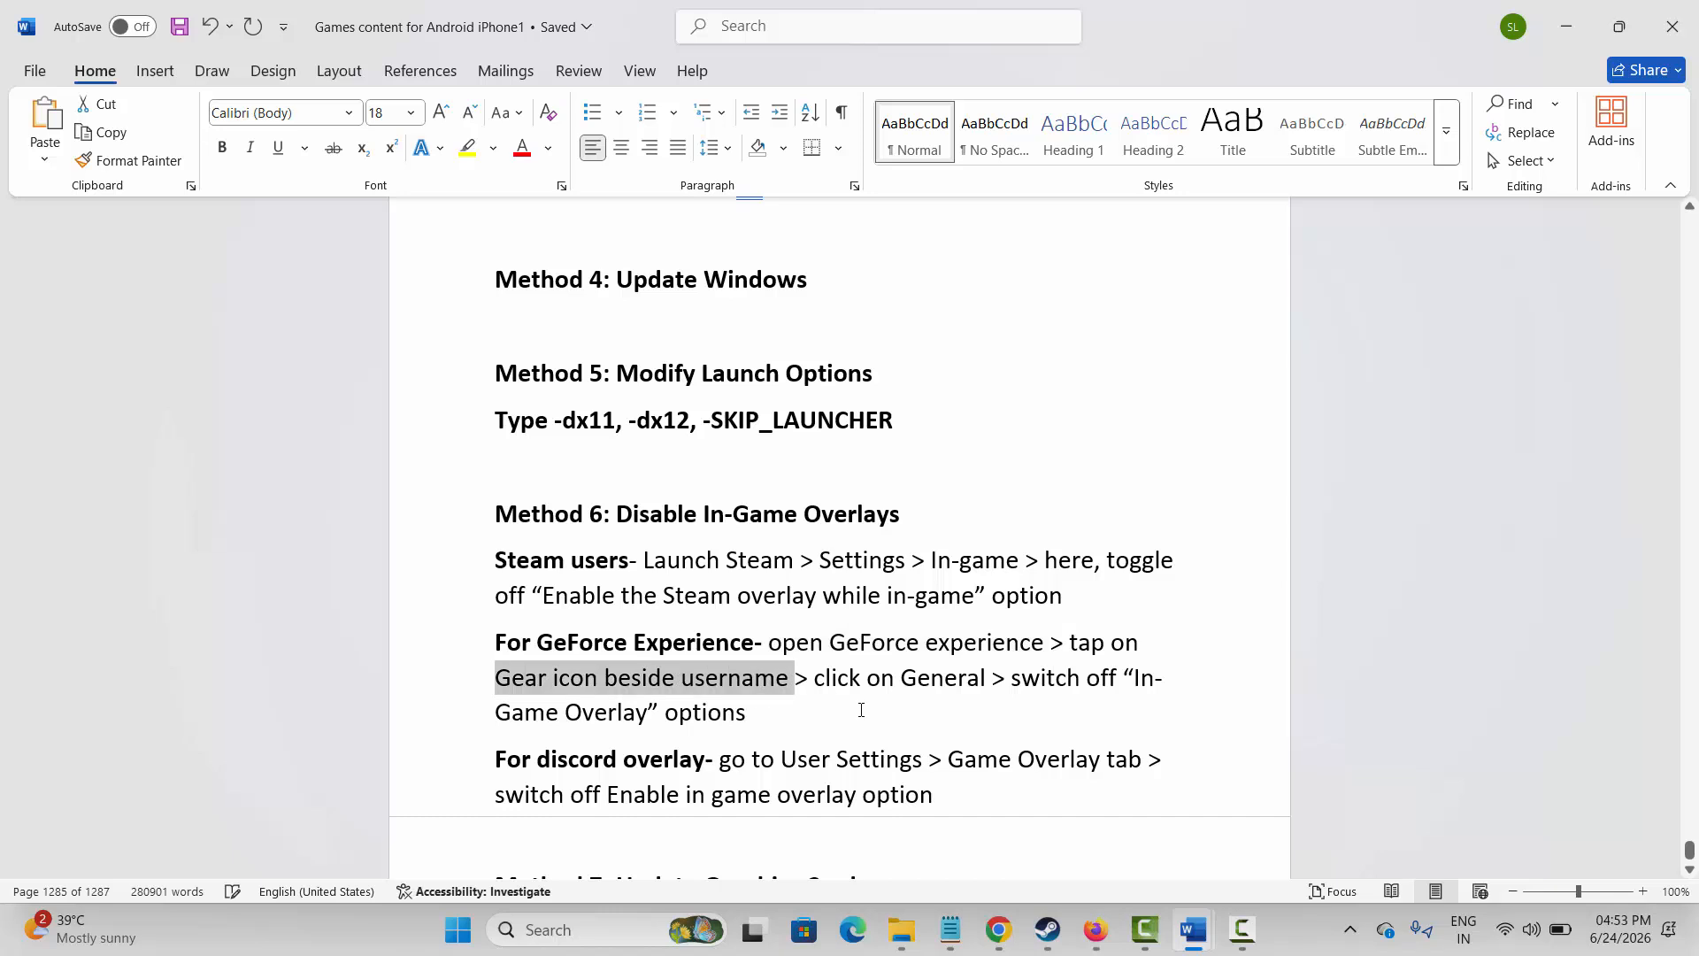
{"action": "left_click", "coordinate": [813, 708]}
{"action": "left_click_drag", "start_coordinate": [630, 718], "coordinate": [632, 720]}
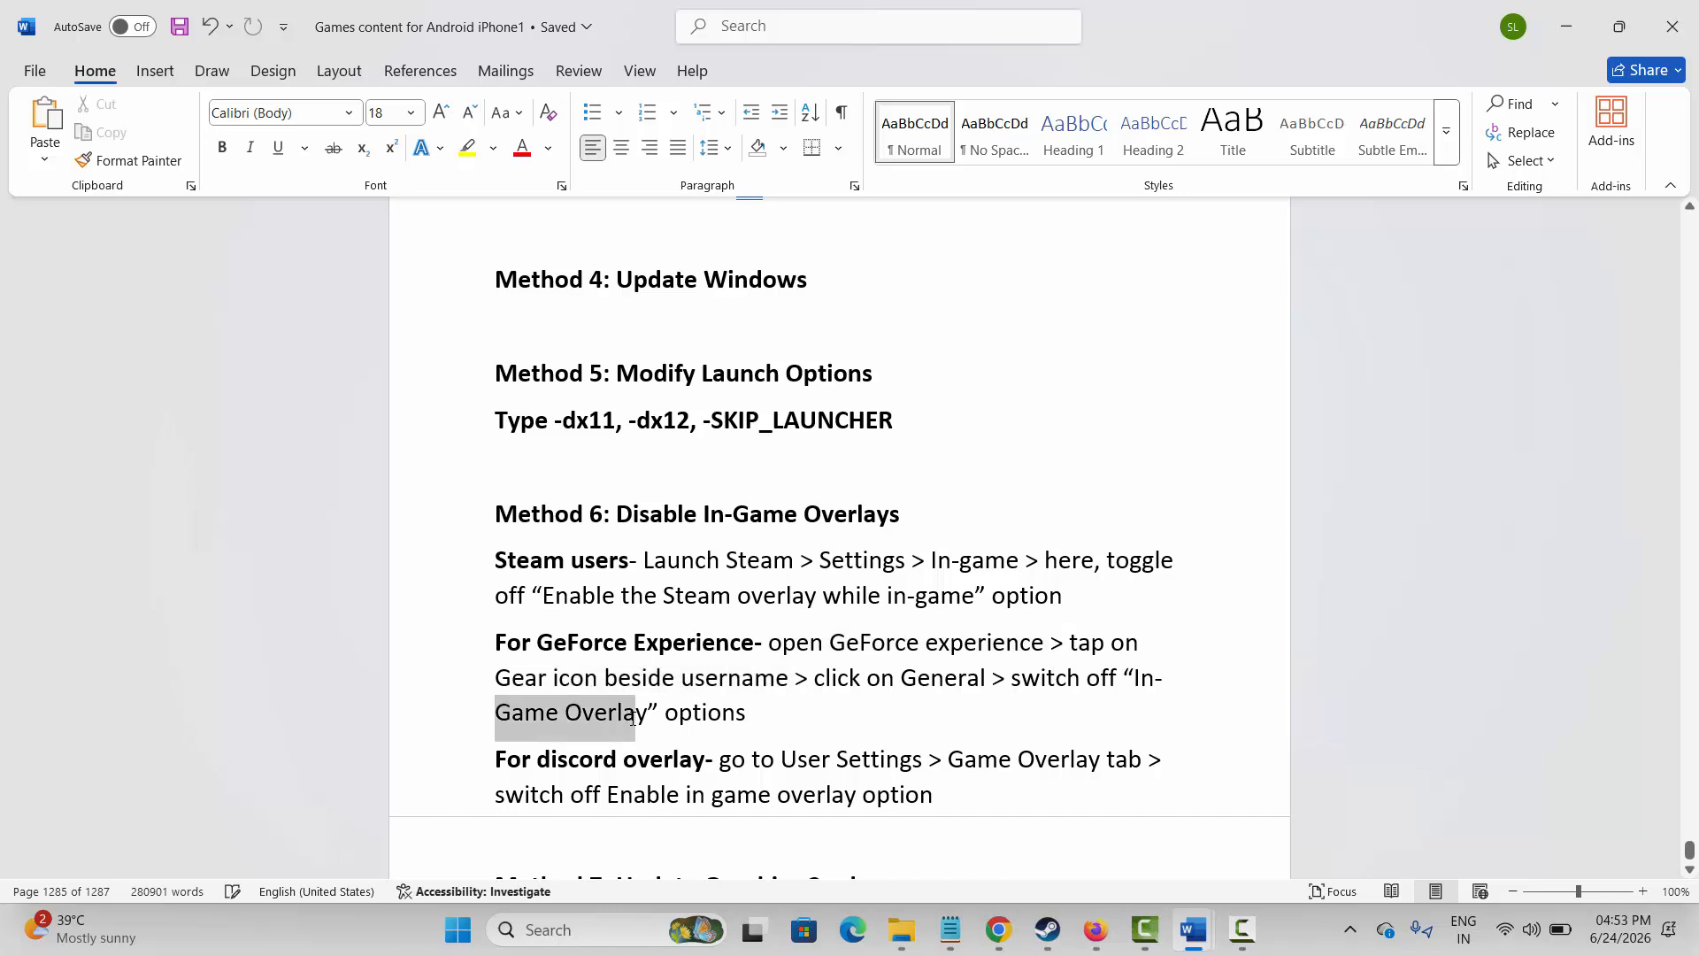
{"action": "left_click", "coordinate": [605, 723]}
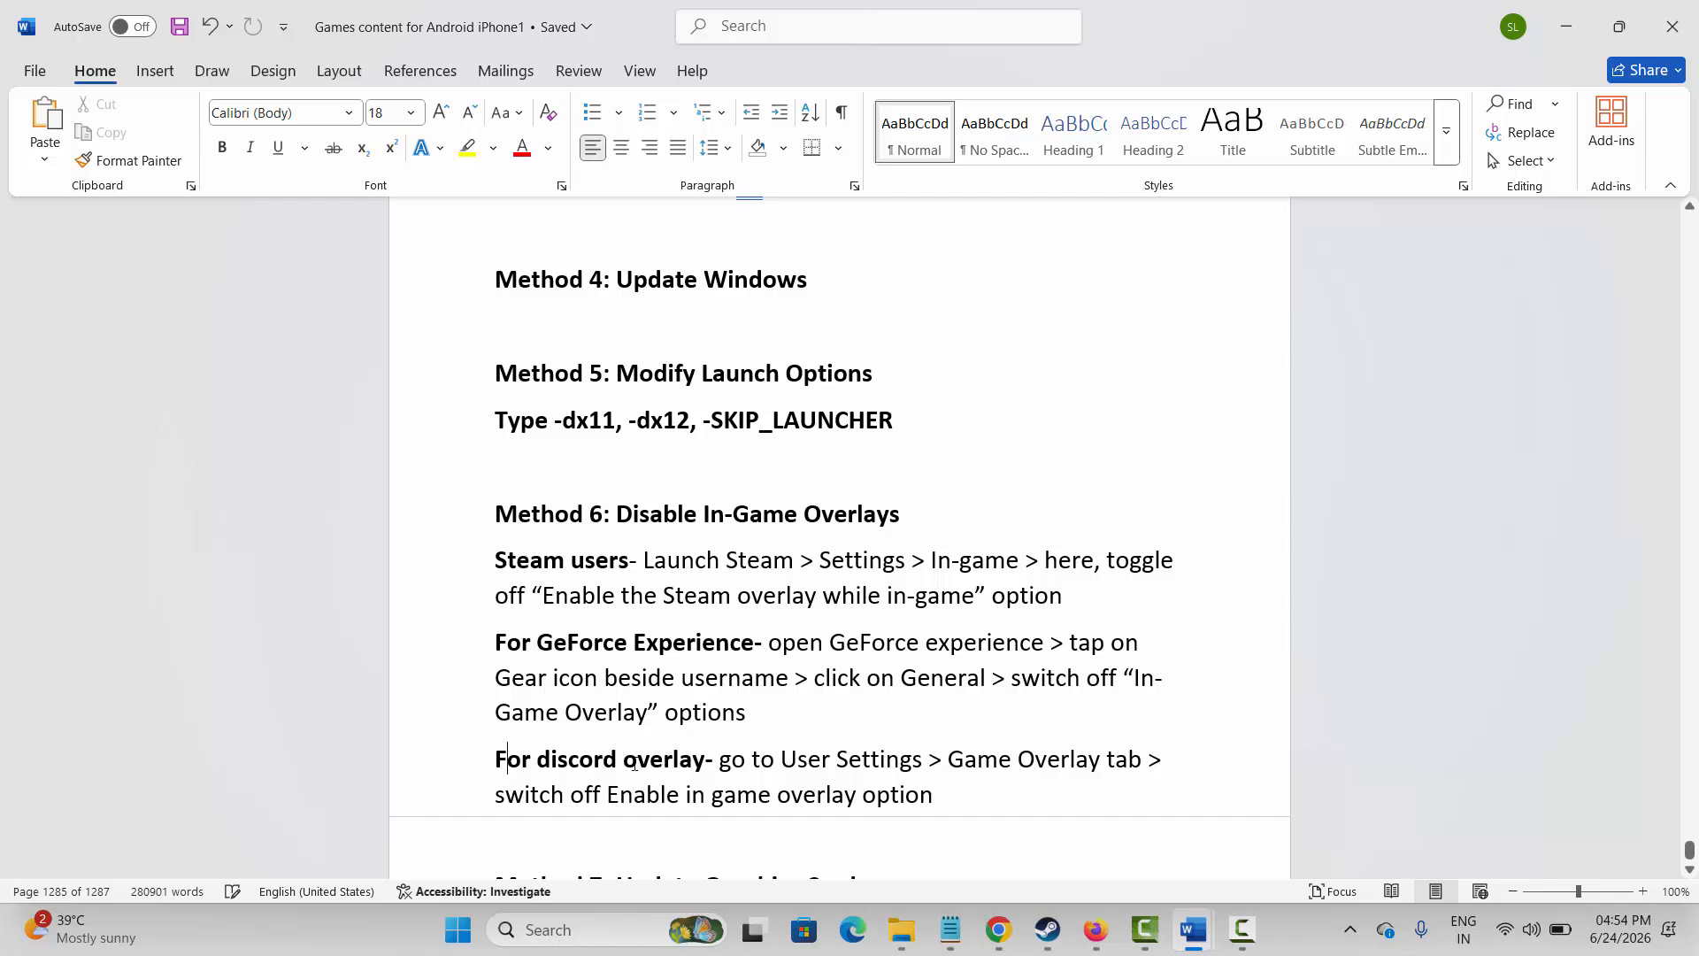
{"action": "left_click_drag", "start_coordinate": [633, 765], "coordinate": [703, 762]}
{"action": "left_click", "coordinate": [651, 760]}
{"action": "left_click_drag", "start_coordinate": [505, 762], "coordinate": [748, 761]}
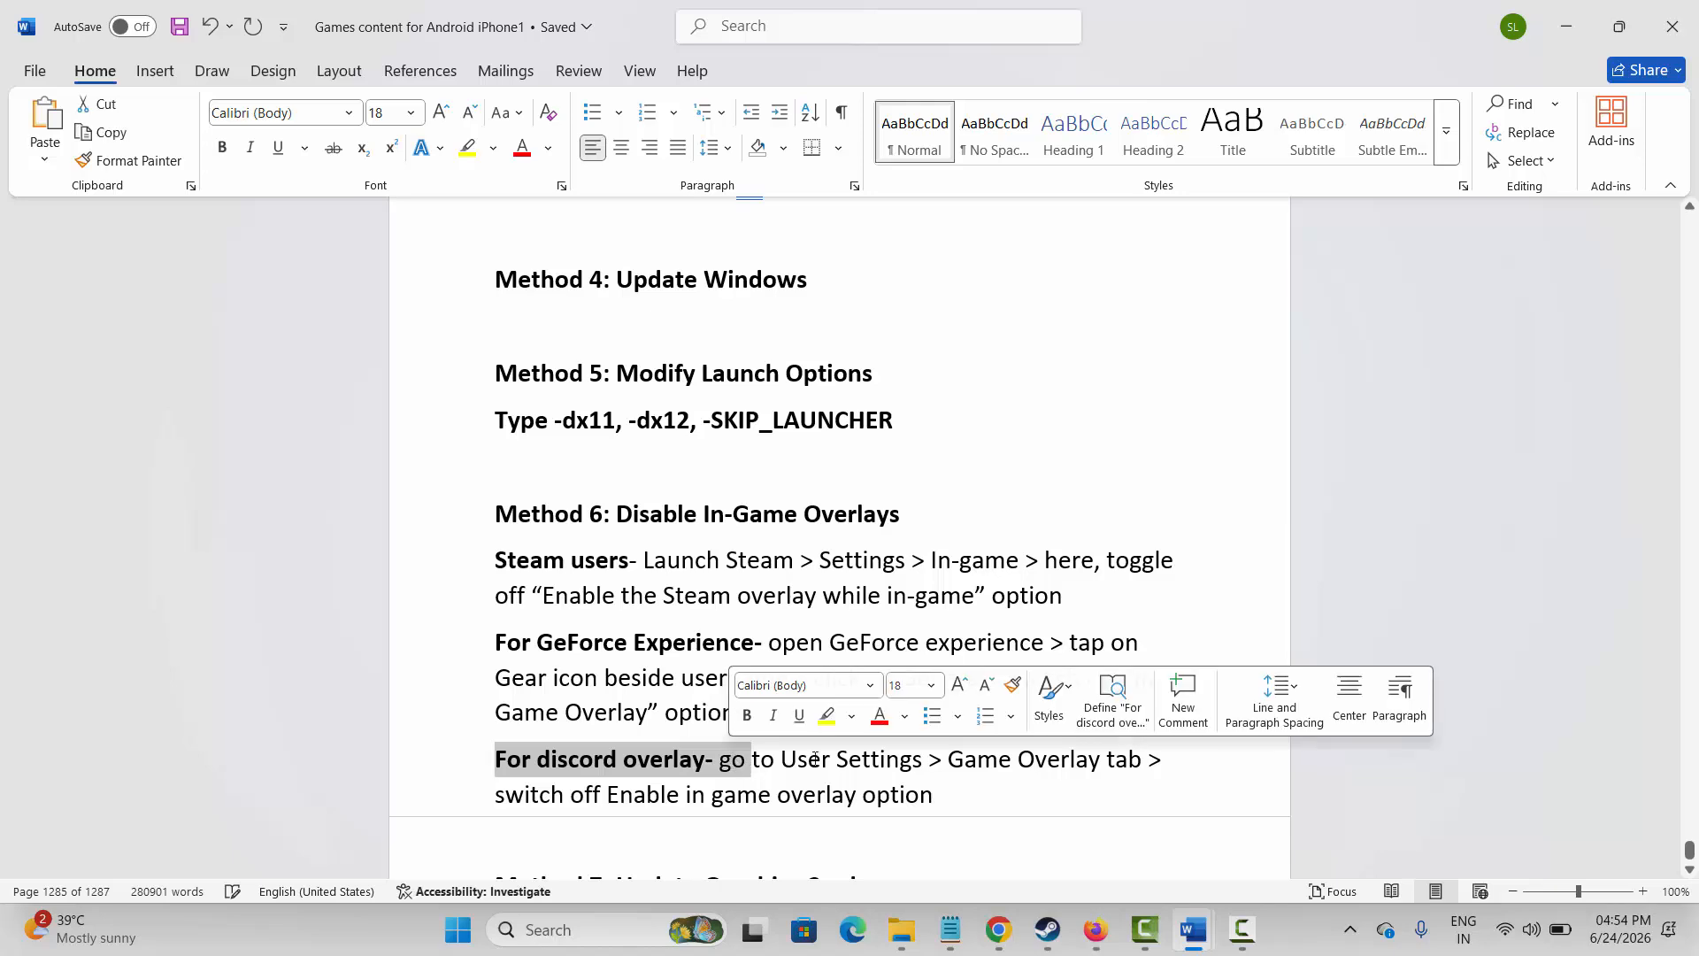
{"action": "left_click_drag", "start_coordinate": [544, 797], "coordinate": [681, 795]}
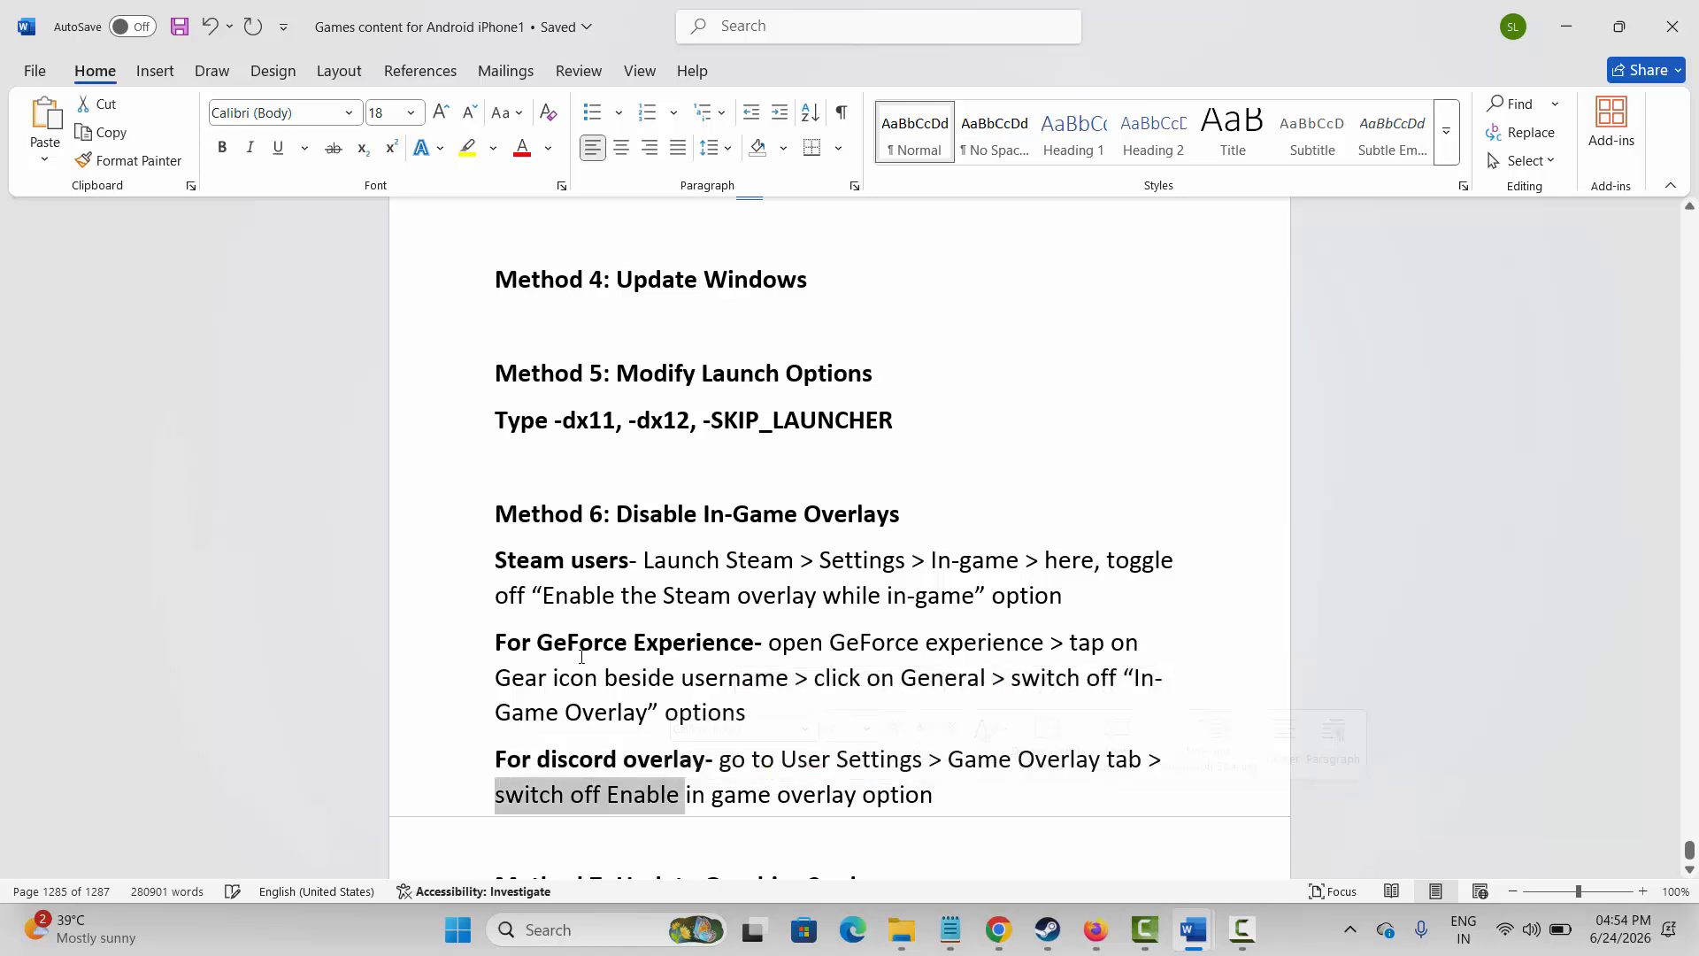
{"action": "left_click", "coordinate": [584, 775]}
Step: Go to Method 7 in the notes, open Device Manager, and select Intel(R) UHD Graphics under Display adapters
{"action": "scroll", "coordinate": [583, 673], "scroll_direction": "down", "scroll_amount": 2}
{"action": "scroll", "coordinate": [583, 671], "scroll_direction": "down", "scroll_amount": 3}
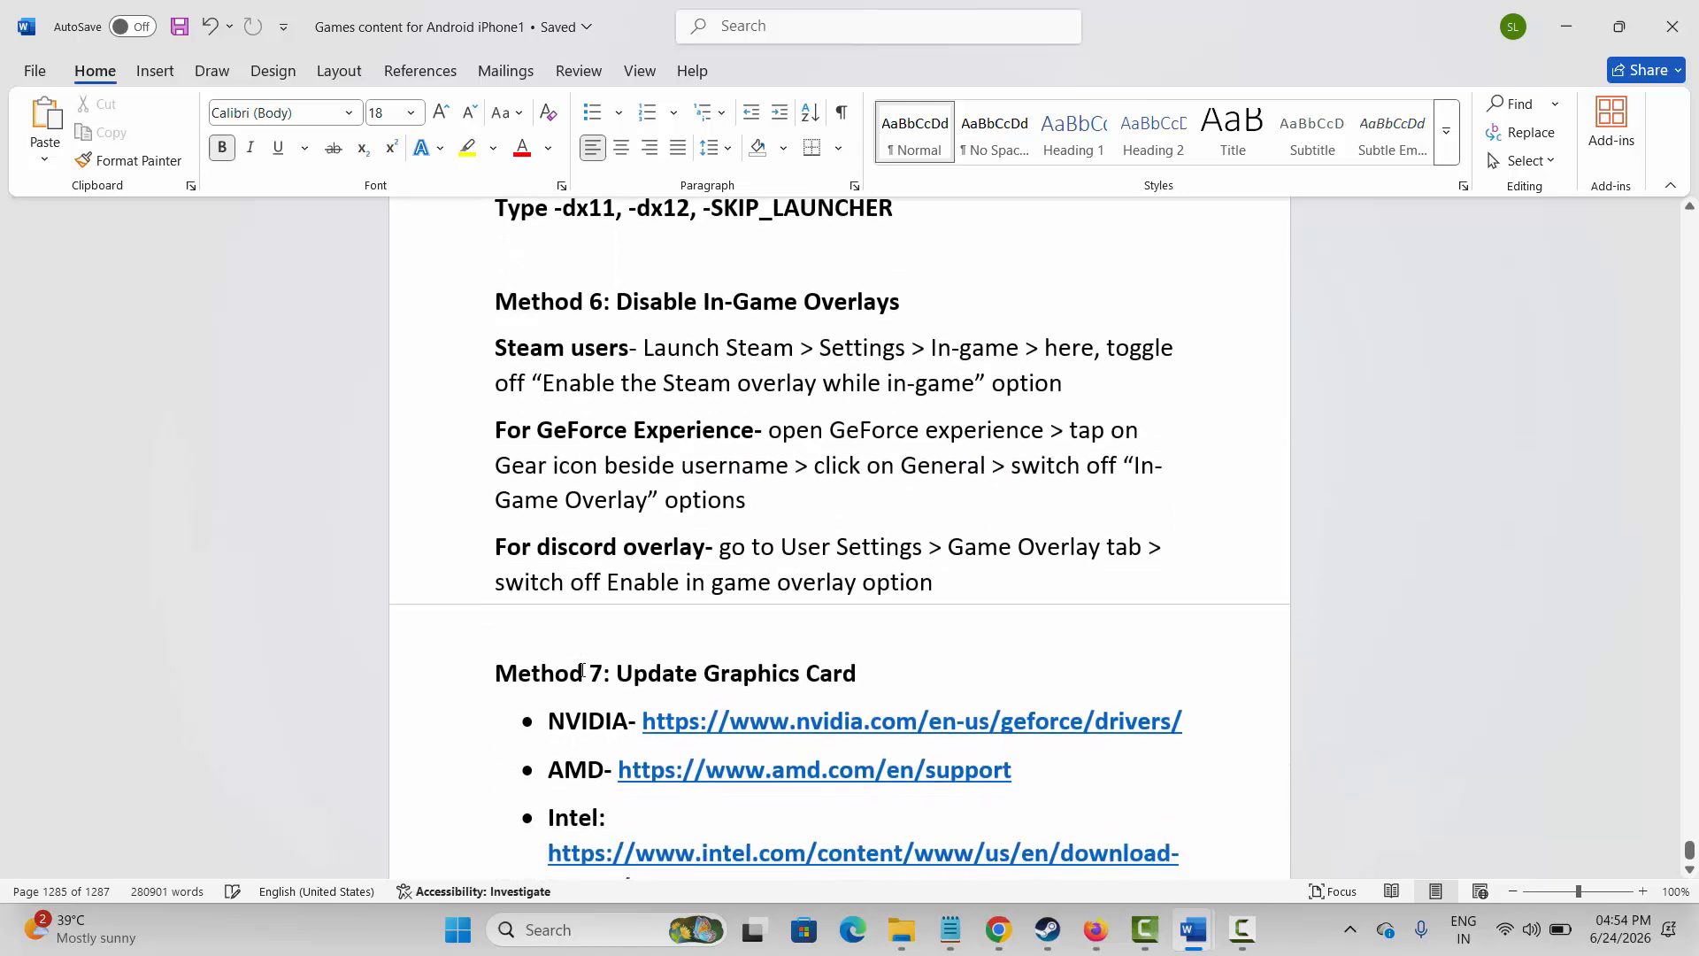
{"action": "left_click", "coordinate": [561, 927]}
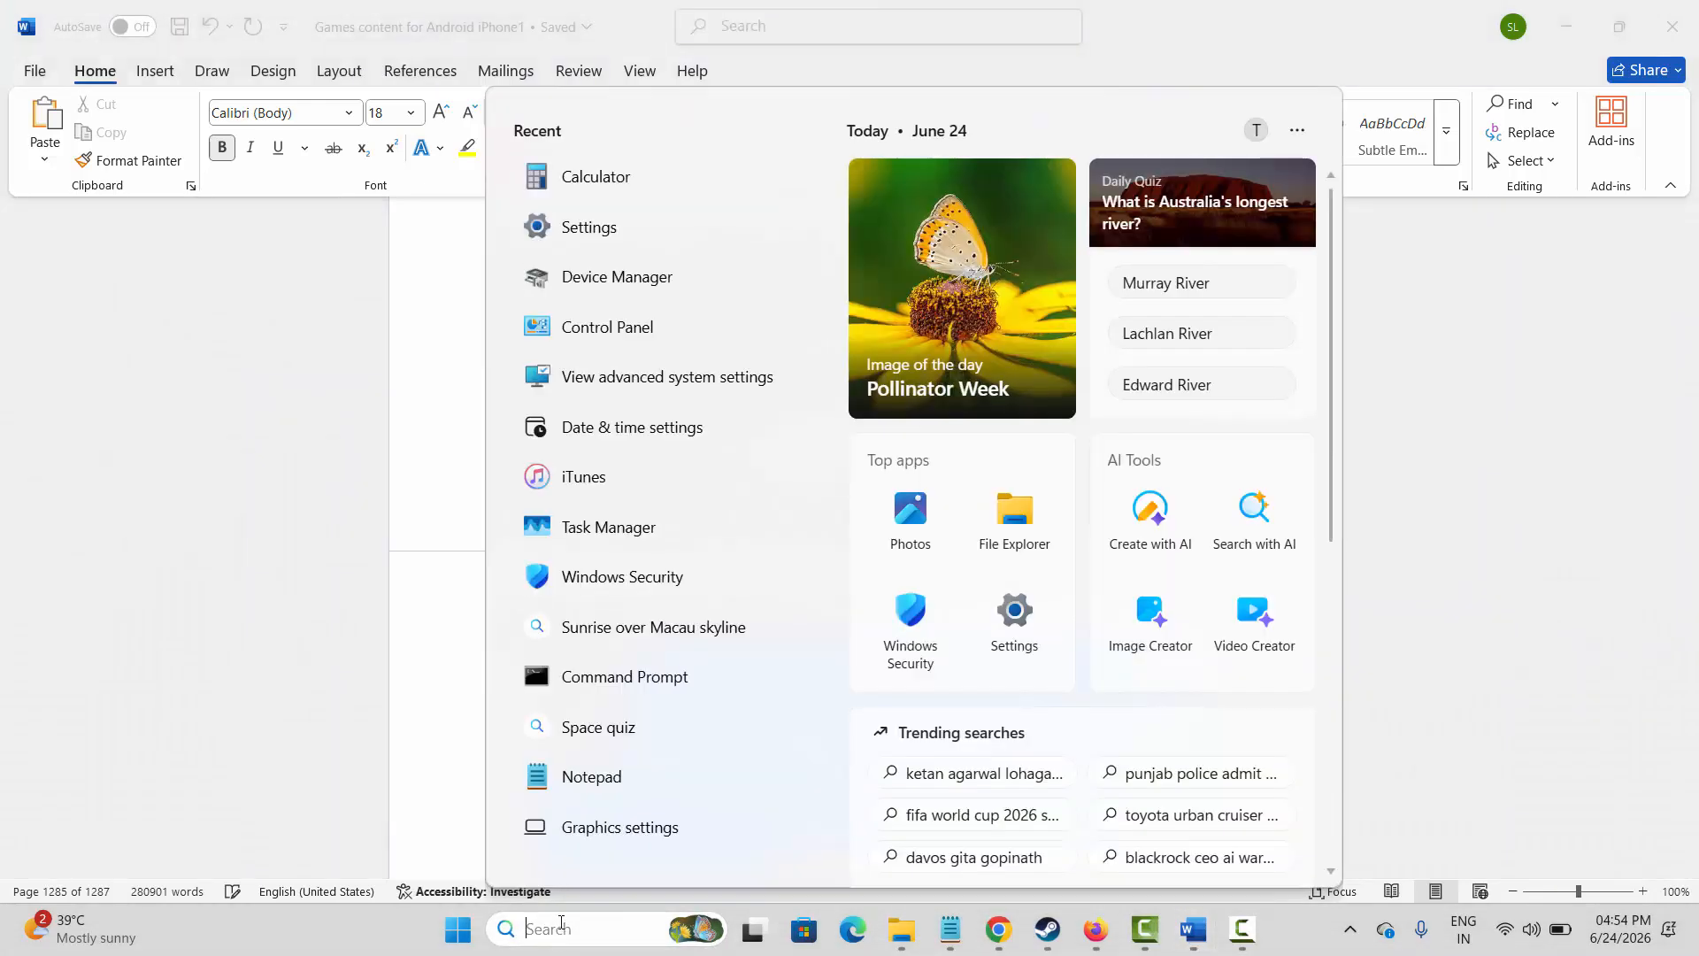
{"action": "left_click", "coordinate": [612, 278]}
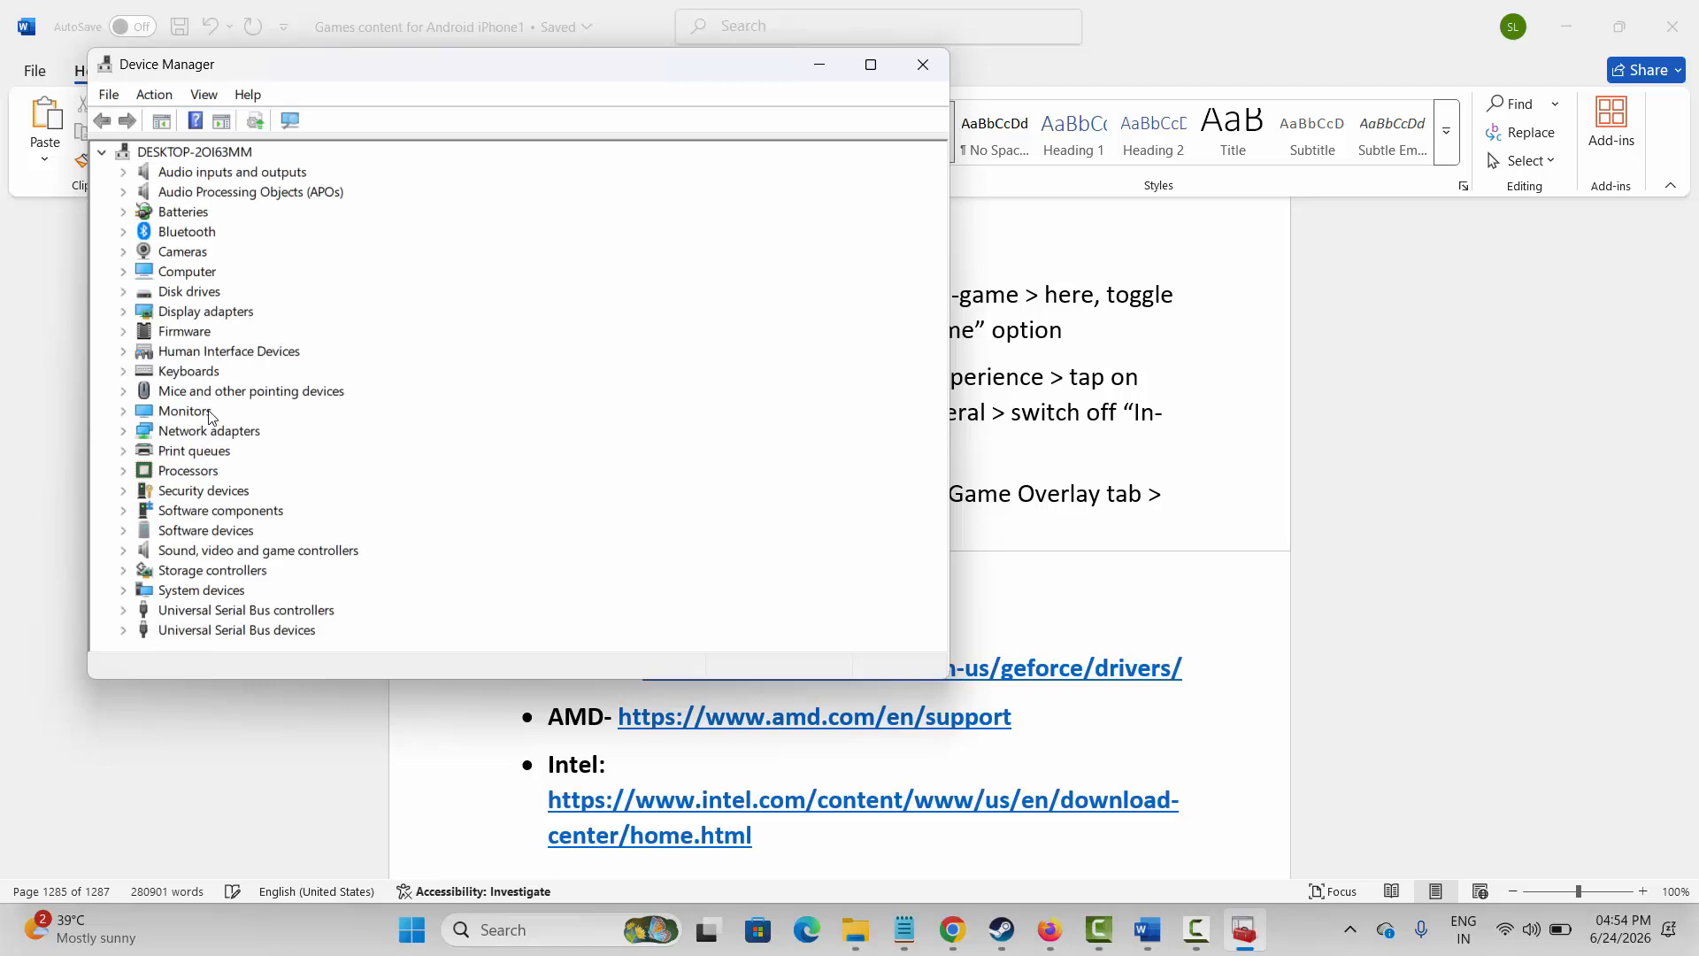
{"action": "left_click", "coordinate": [123, 312]}
{"action": "left_click", "coordinate": [228, 338]}
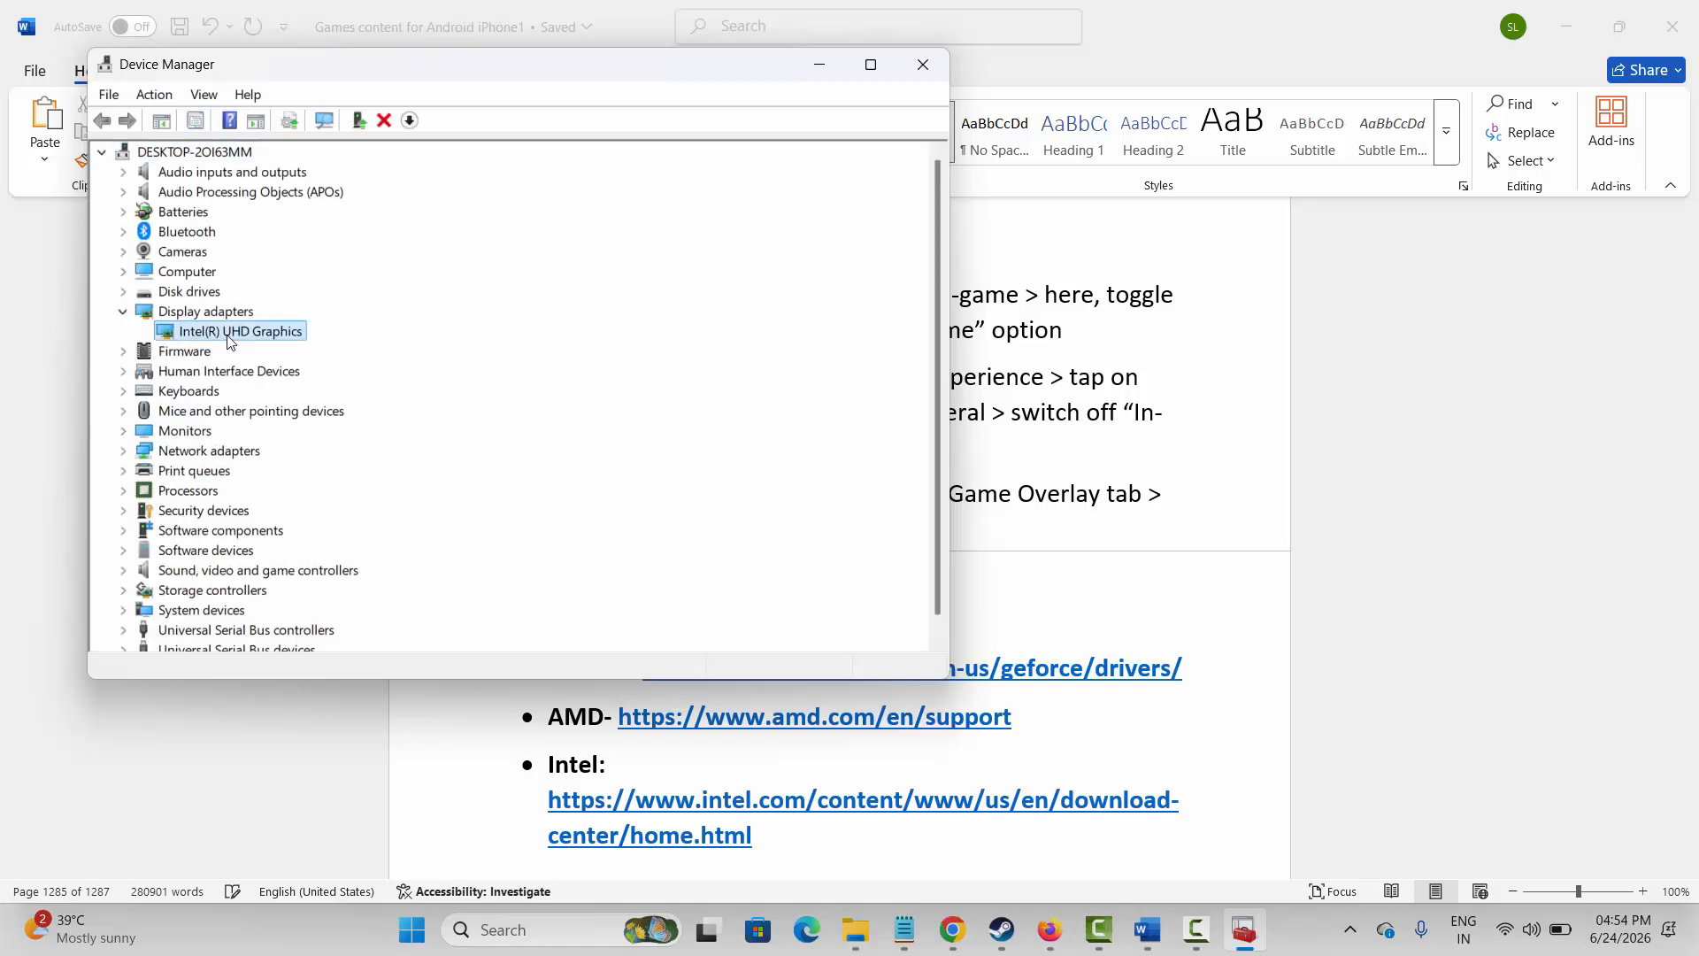
Step: Run an automatic driver update search for Intel(R) UHD Graphics, then close the wizard and Device Manager
{"action": "right_click", "coordinate": [230, 338]}
{"action": "left_click", "coordinate": [255, 351]}
{"action": "left_click", "coordinate": [510, 325]}
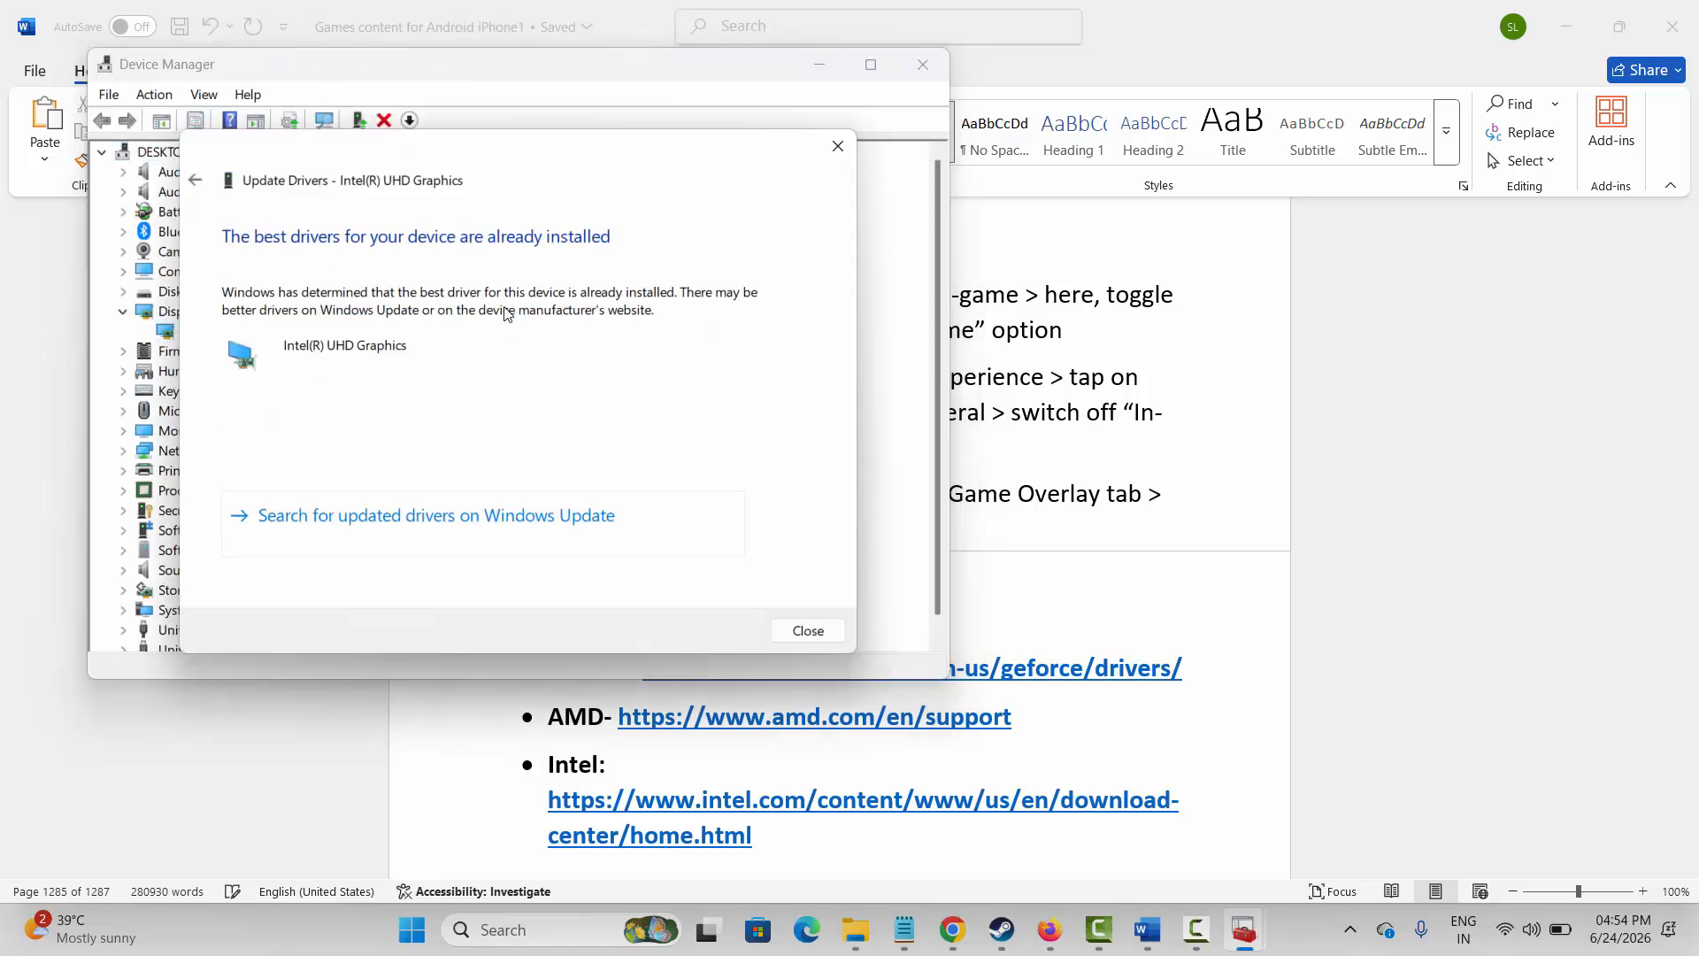
{"action": "left_click", "coordinate": [807, 632]}
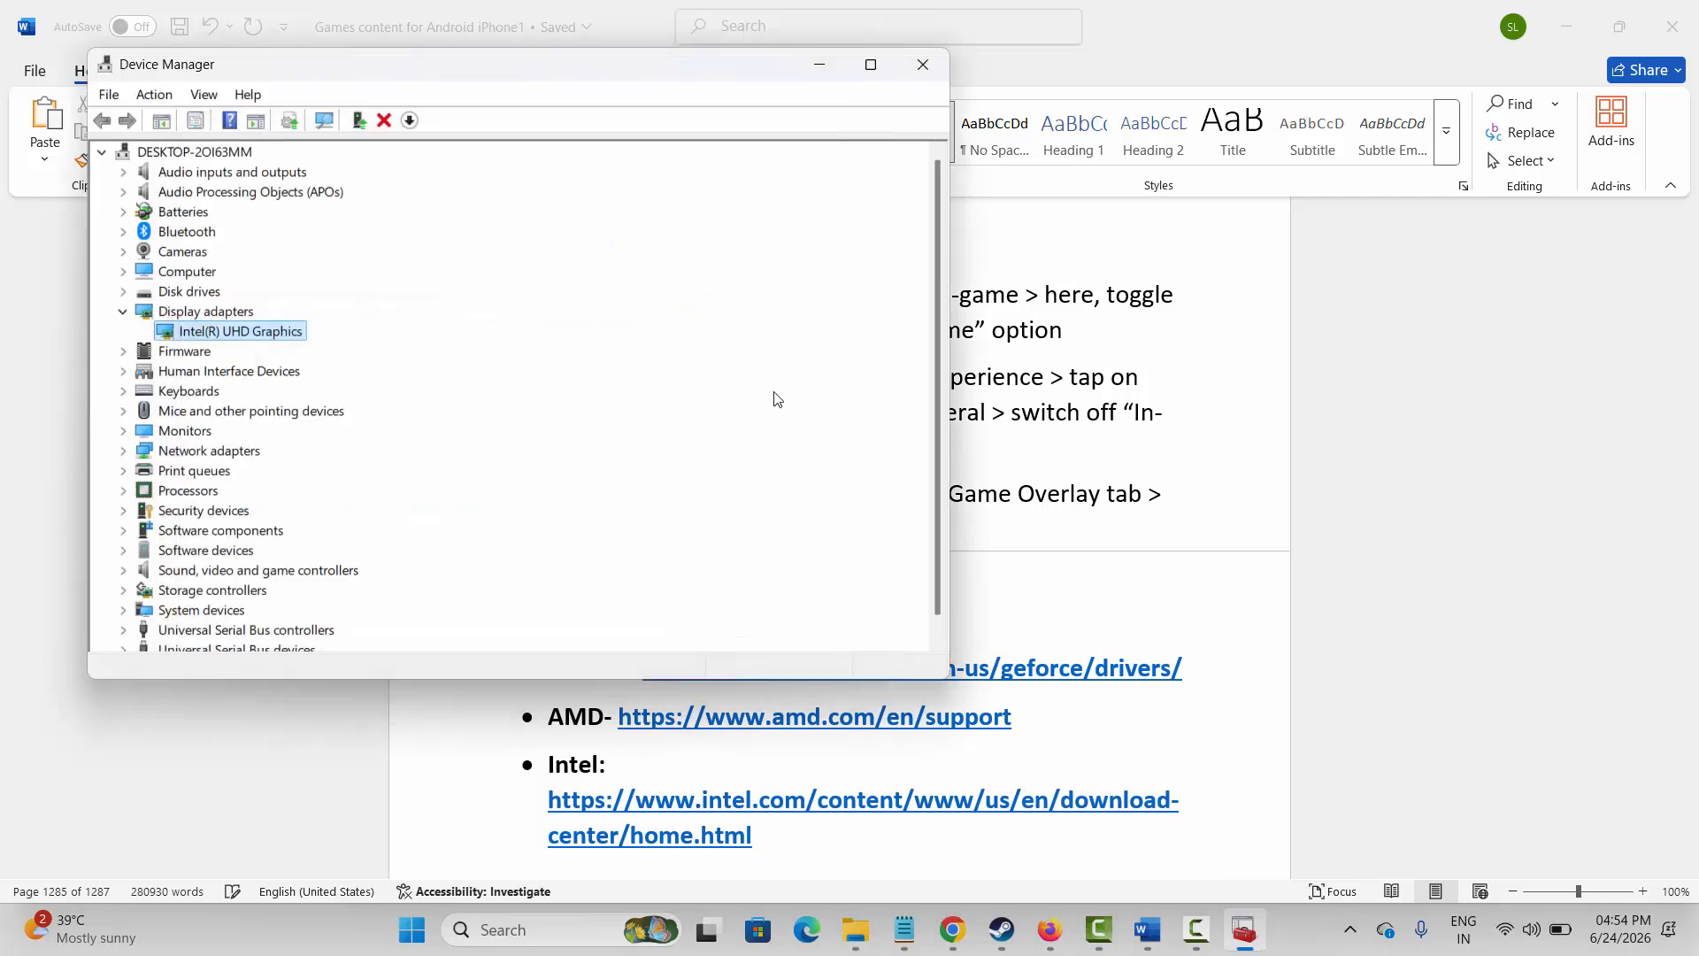
{"action": "left_click", "coordinate": [923, 64]}
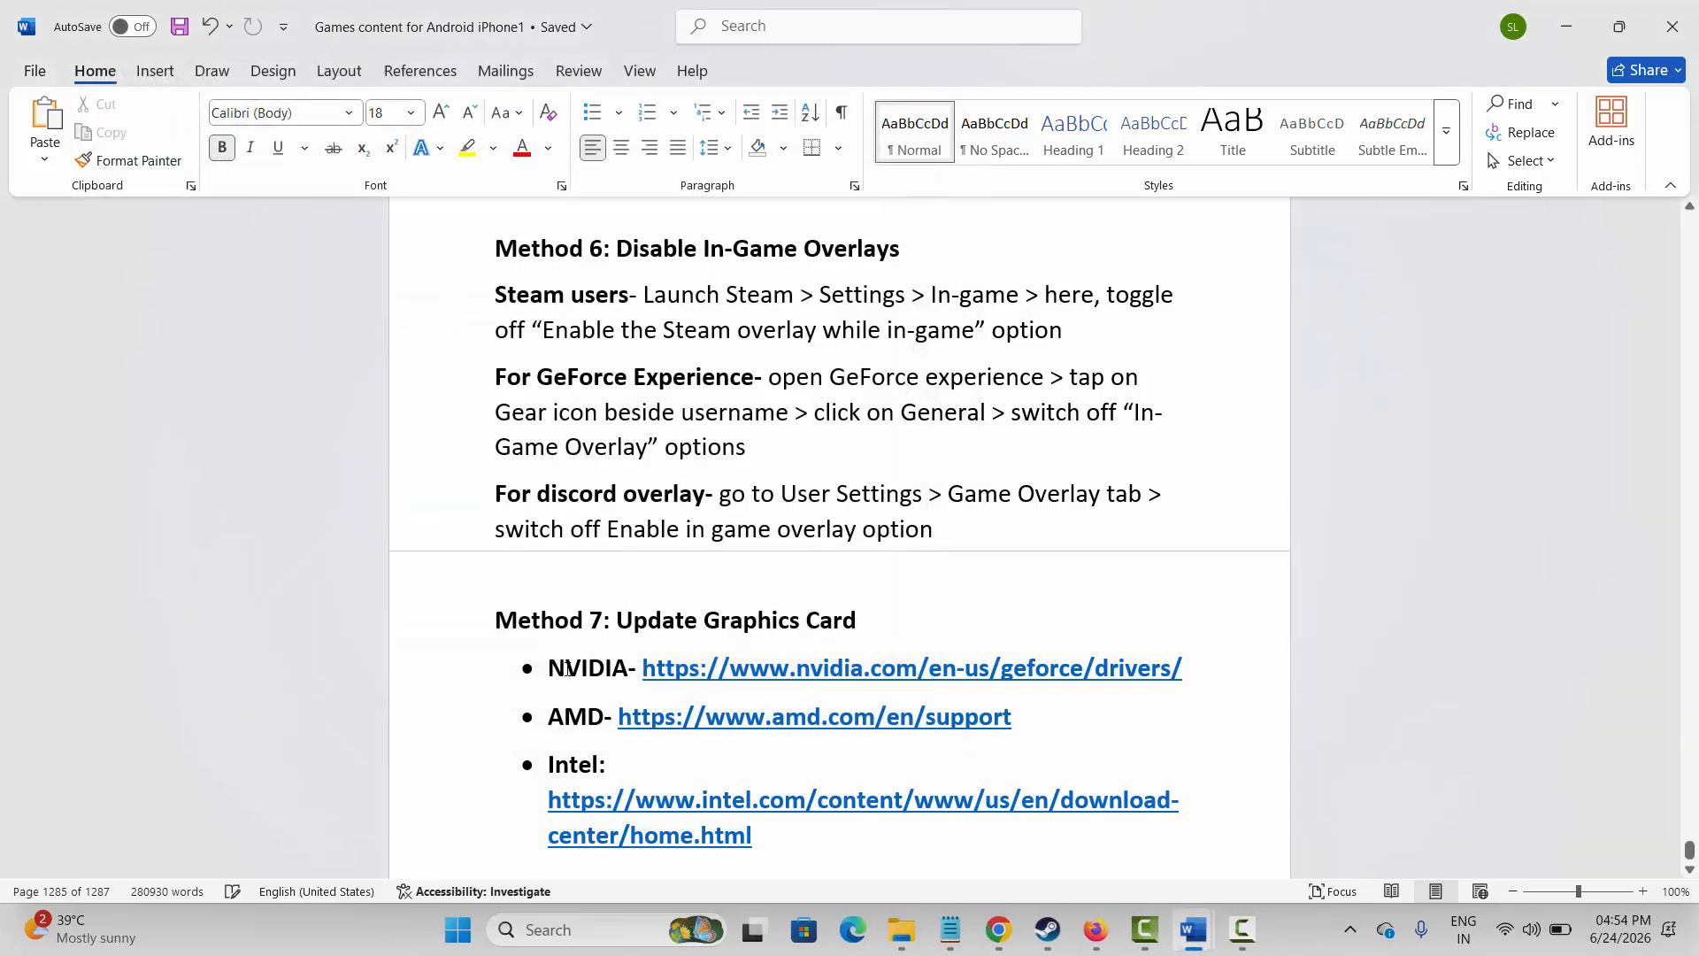
Step: Read the NVIDIA, AMD and Intel driver links under Method 7 in the notes and move on to Method 8: Clear Download Cache
{"action": "left_click_drag", "start_coordinate": [571, 681], "coordinate": [609, 718]}
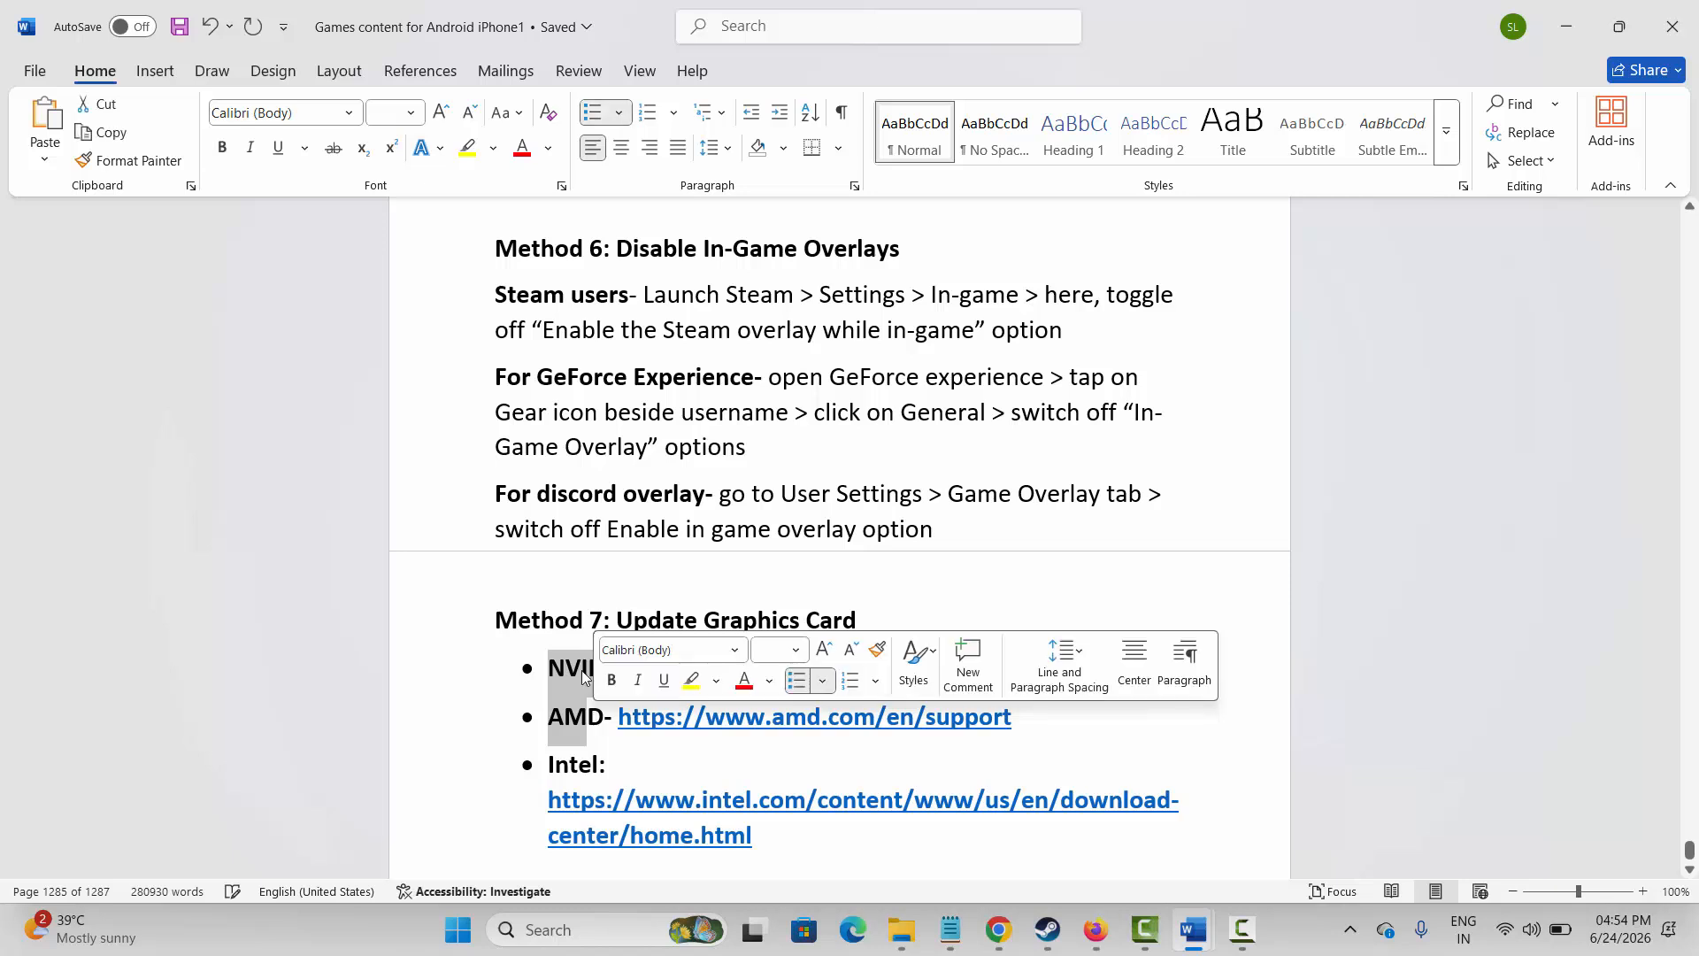
{"action": "left_click", "coordinate": [569, 647]}
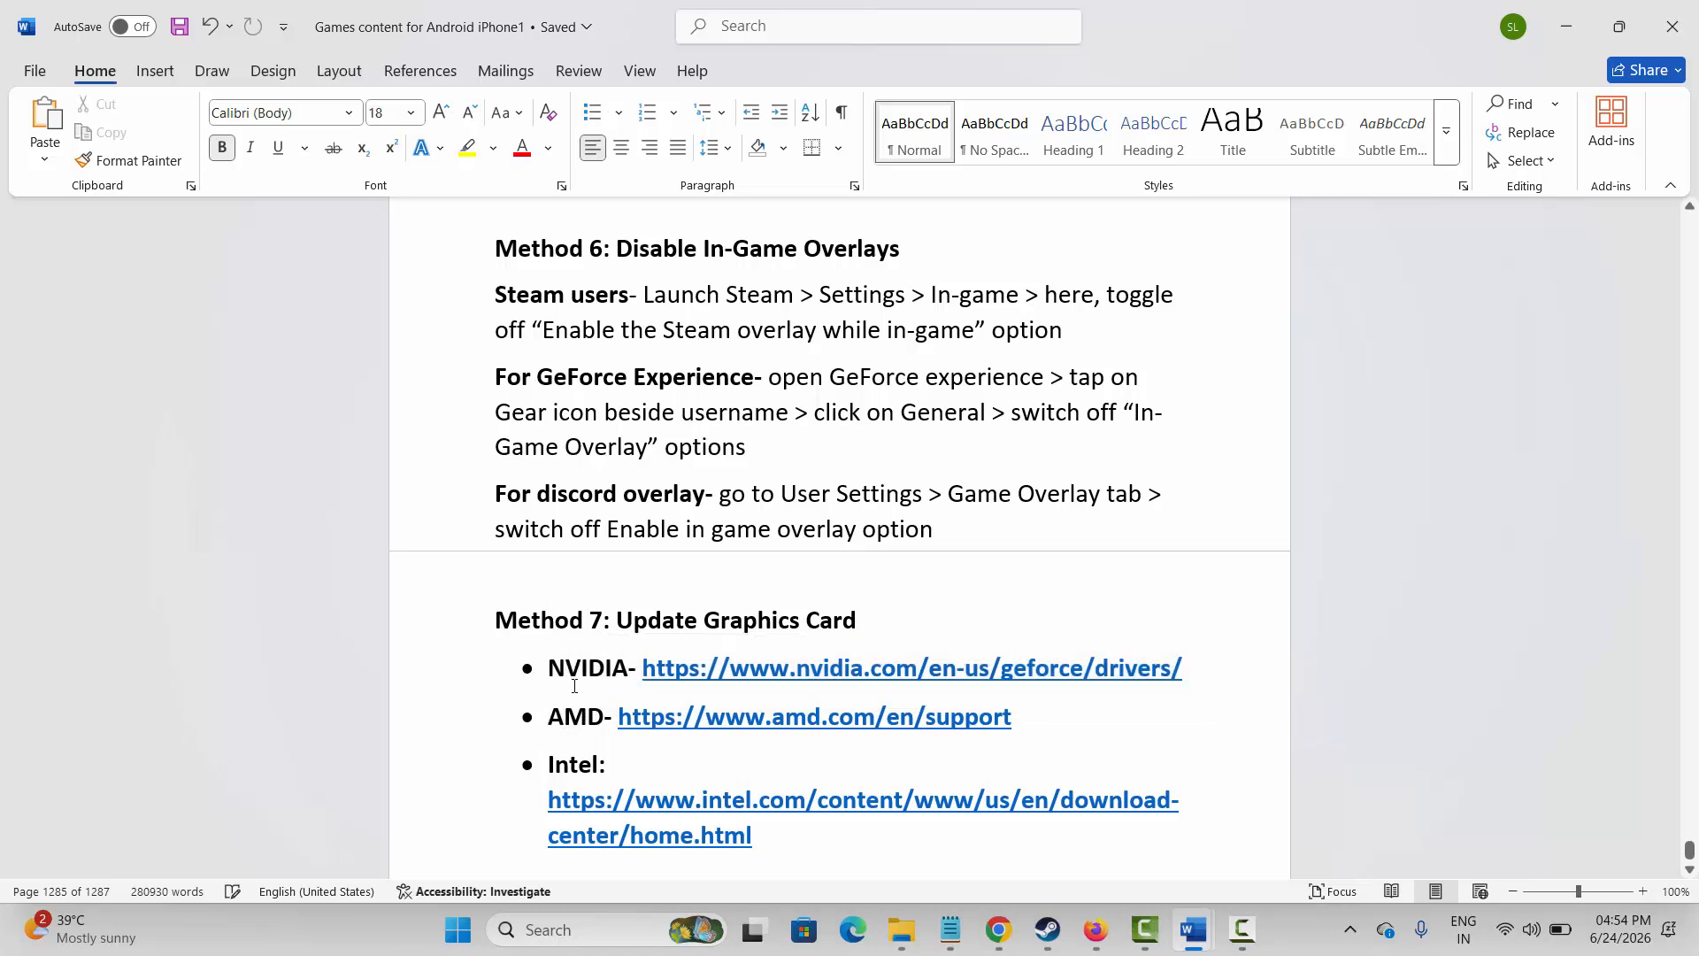
{"action": "scroll", "coordinate": [574, 686], "scroll_direction": "down", "scroll_amount": 3}
{"action": "left_click", "coordinate": [423, 740]}
{"action": "left_click", "coordinate": [619, 715]}
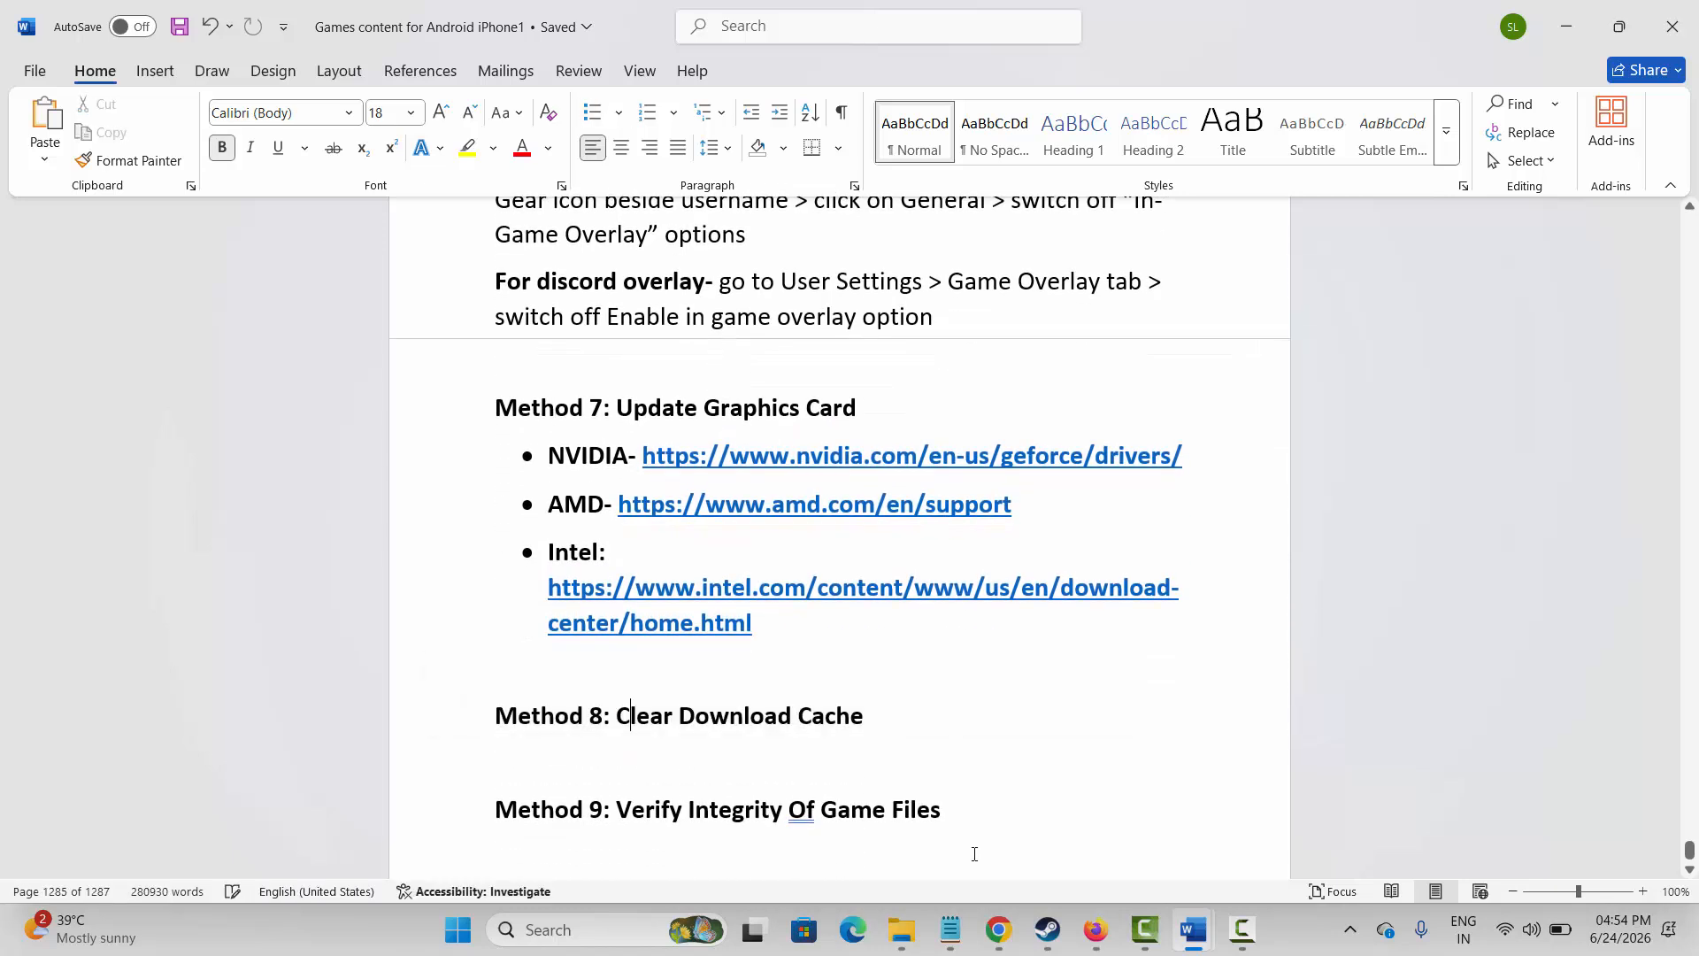
Step: Switch to Steam and bring up the Clear Download Cache option in the Downloads settings
{"action": "left_click", "coordinate": [1047, 929]}
{"action": "left_click", "coordinate": [60, 21]}
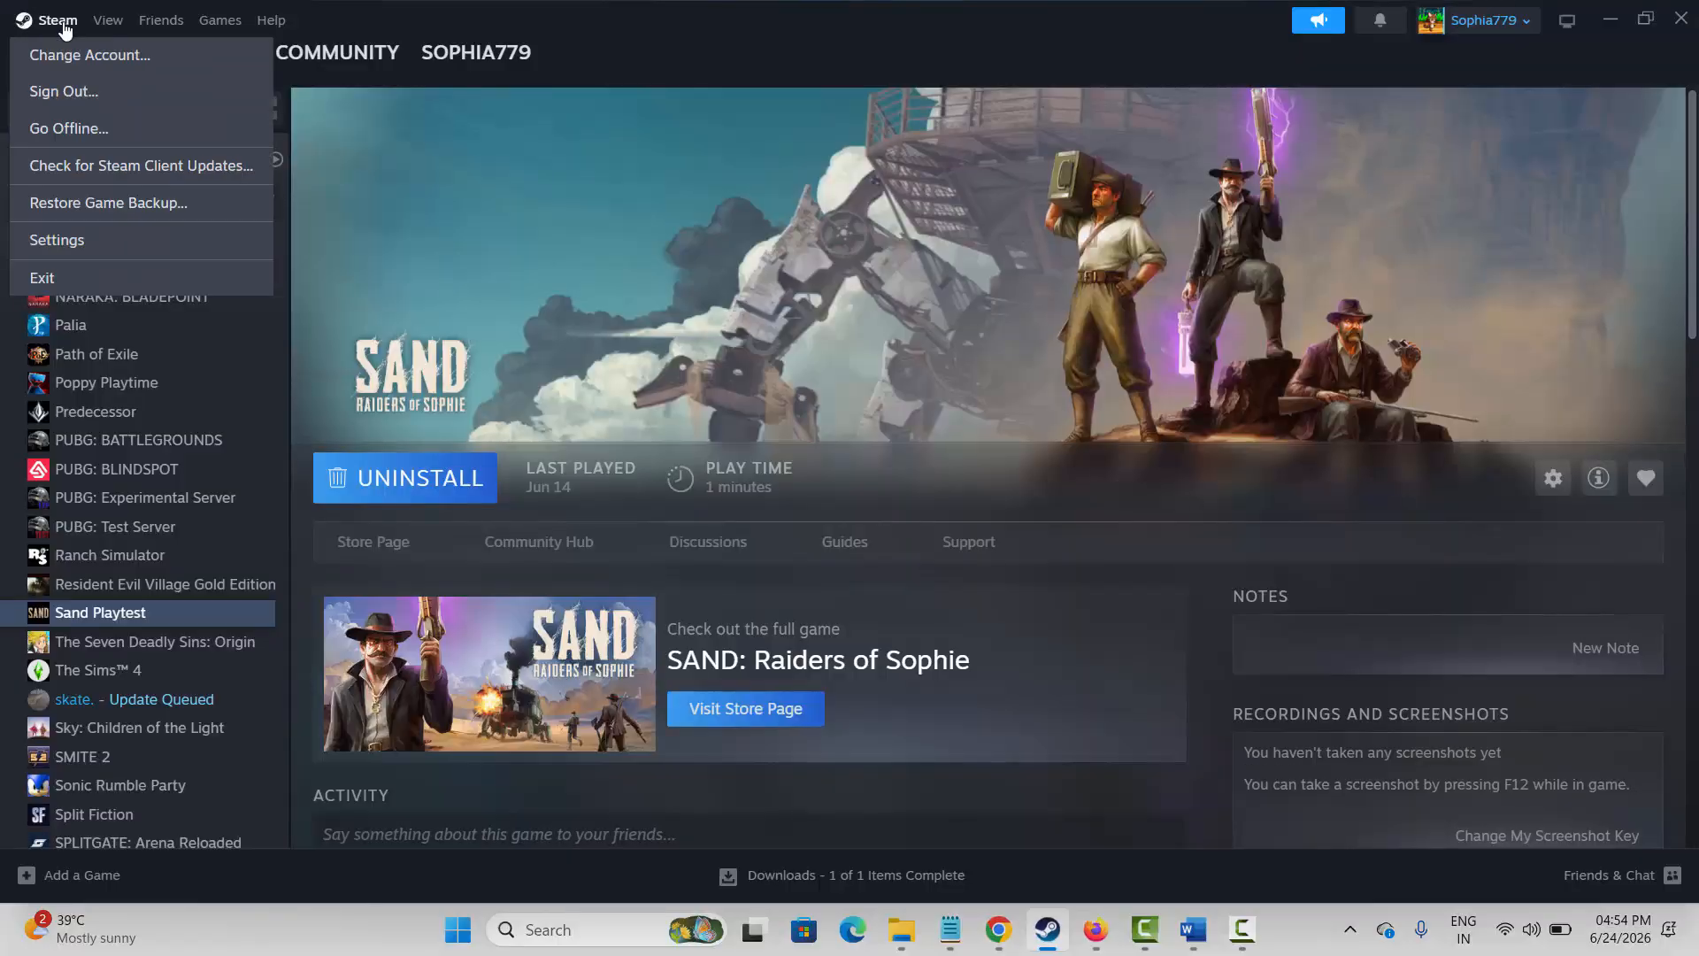
{"action": "left_click", "coordinate": [56, 240]}
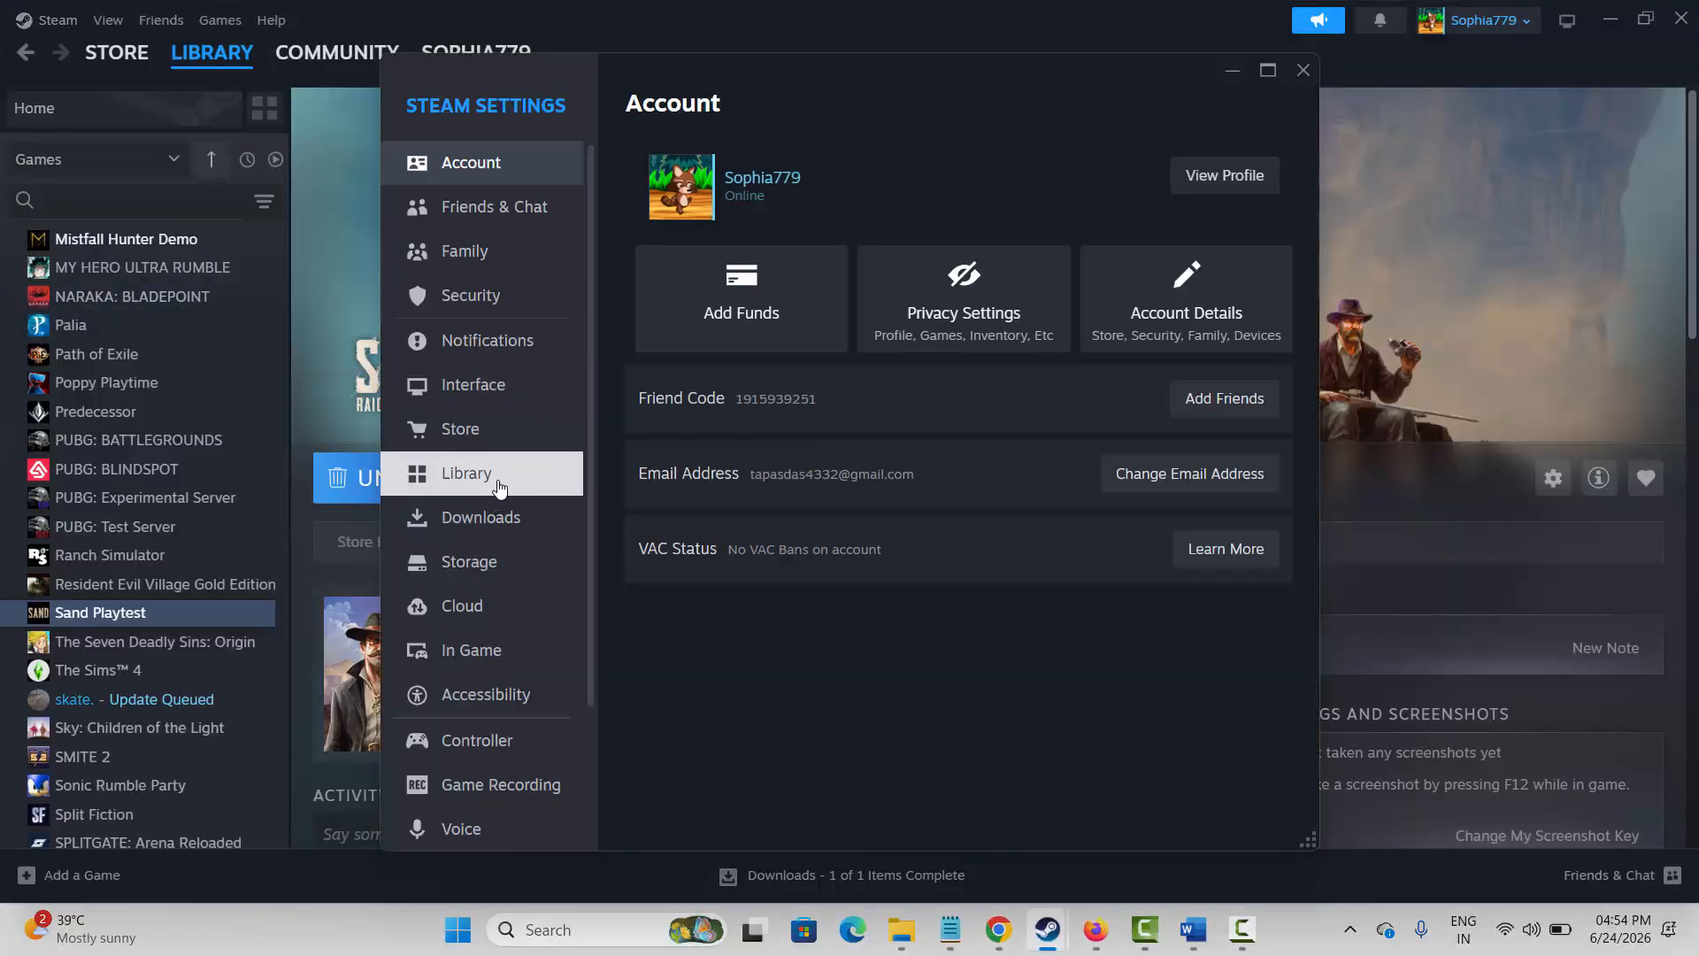
{"action": "left_click", "coordinate": [493, 571]}
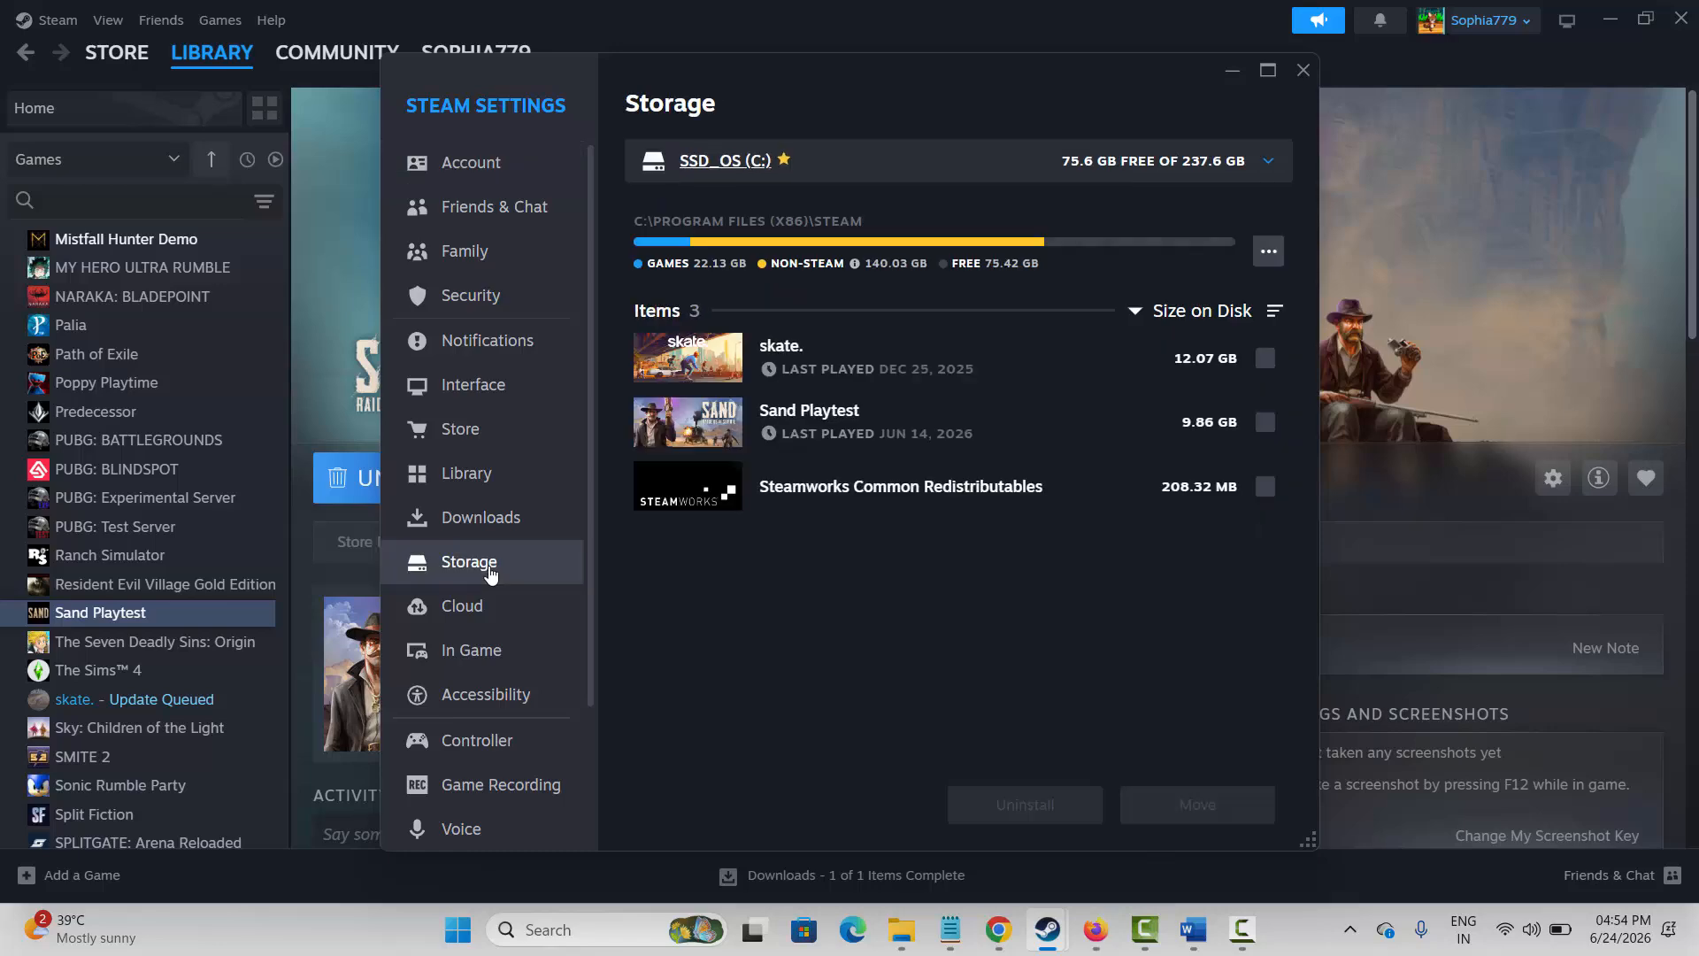
{"action": "left_click", "coordinate": [488, 524]}
{"action": "scroll", "coordinate": [938, 509], "scroll_direction": "down", "scroll_amount": 4}
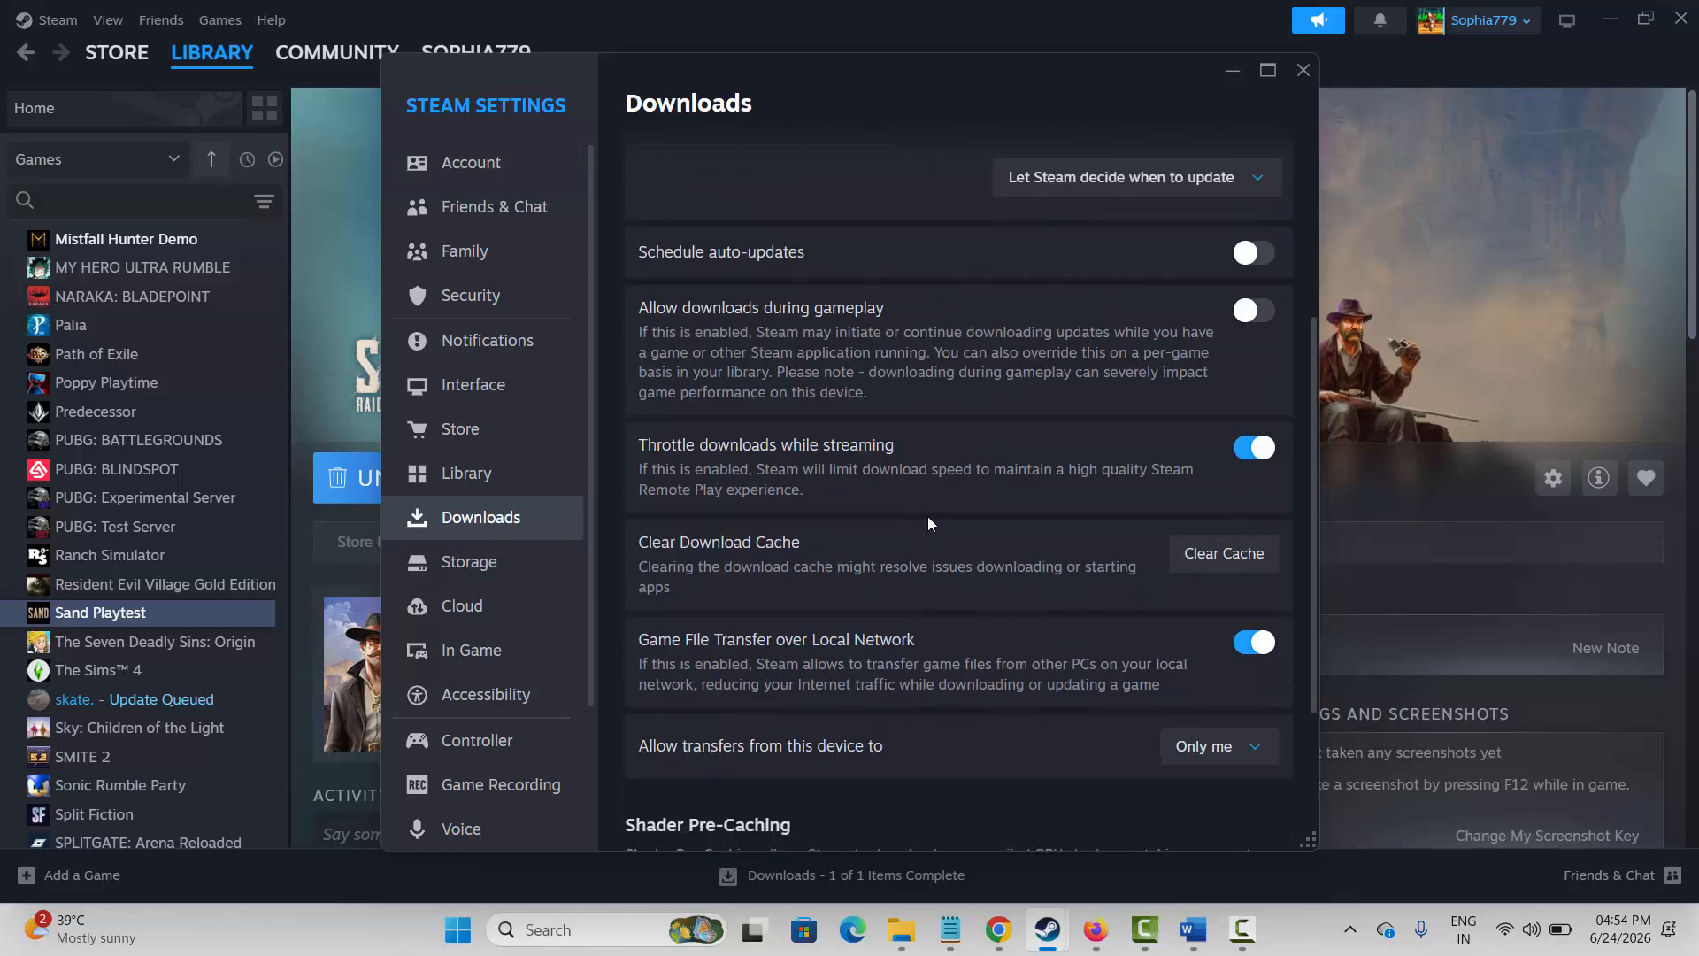
Step: Bring up the confirmation for clearing the download cache, dismiss it without confirming, and close Steam's settings
{"action": "left_click", "coordinate": [1224, 554]}
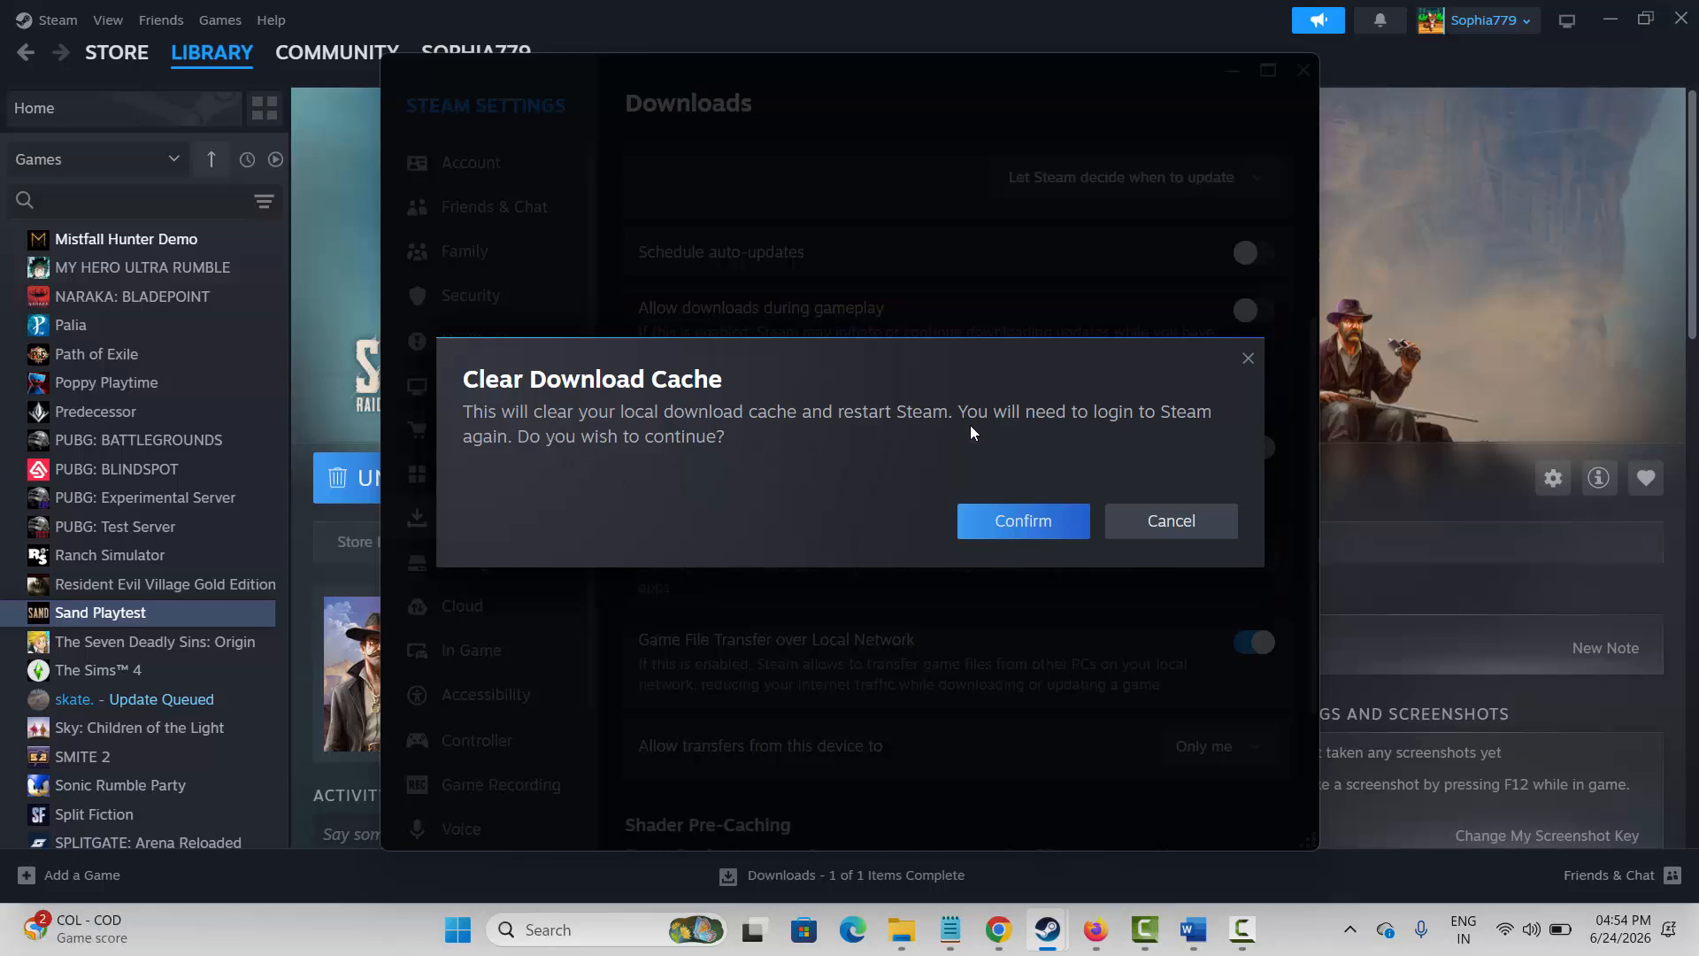
{"action": "left_click", "coordinate": [1248, 359]}
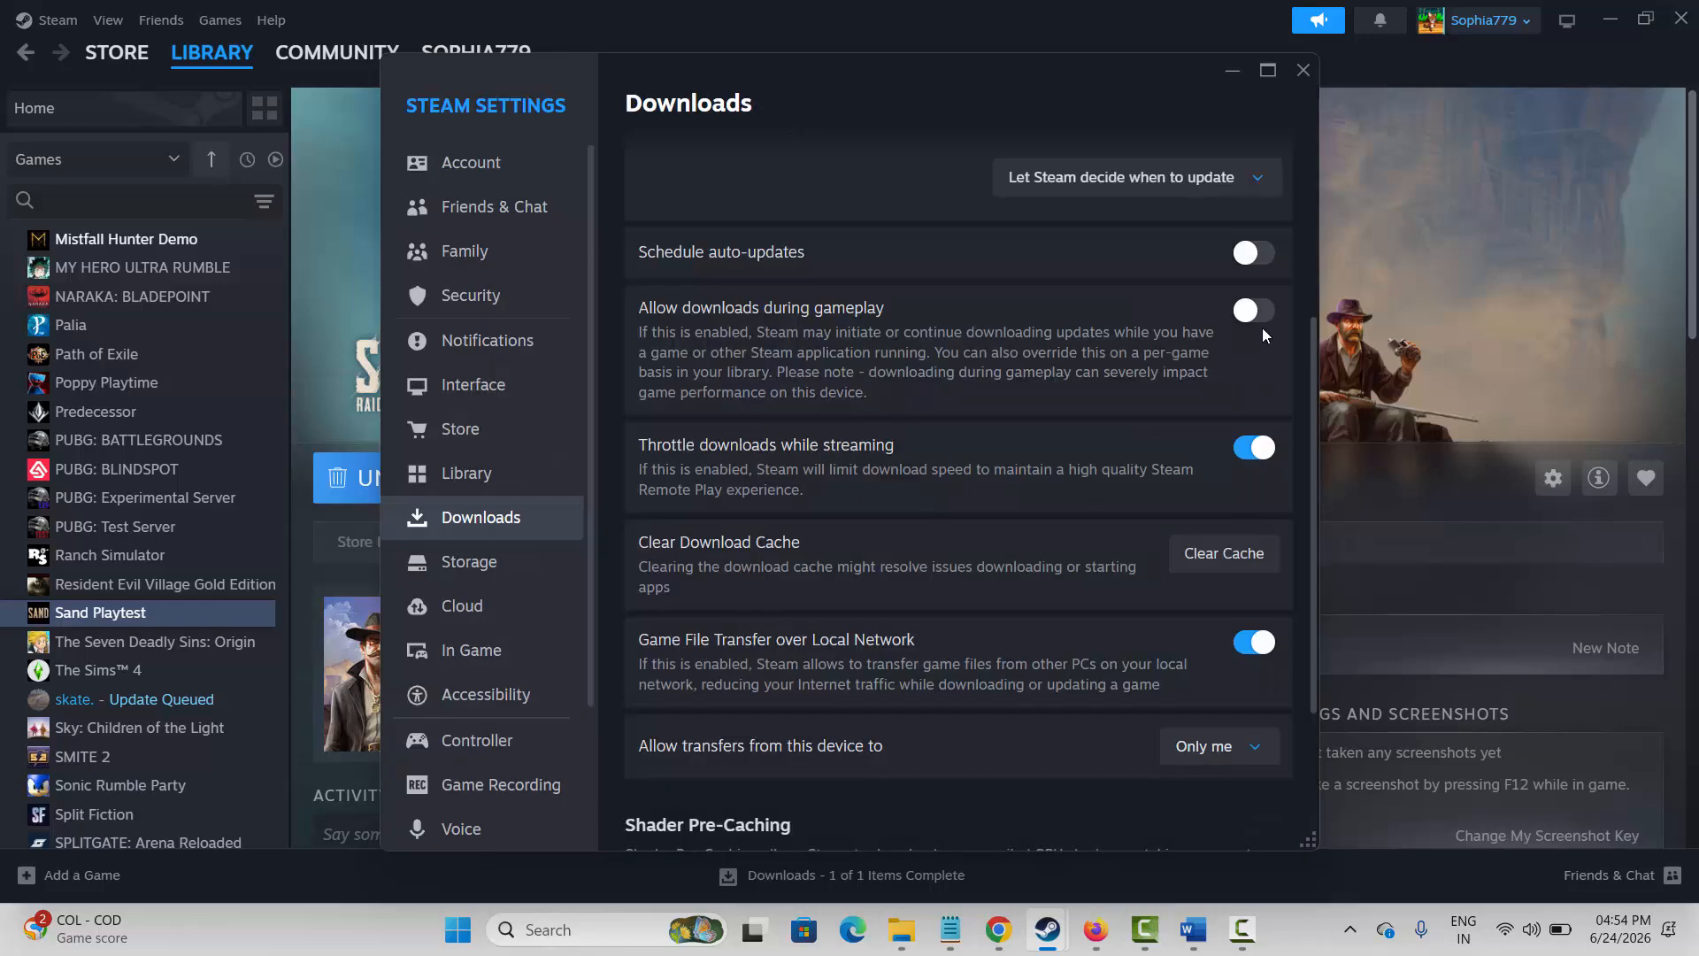
{"action": "left_click", "coordinate": [1299, 77]}
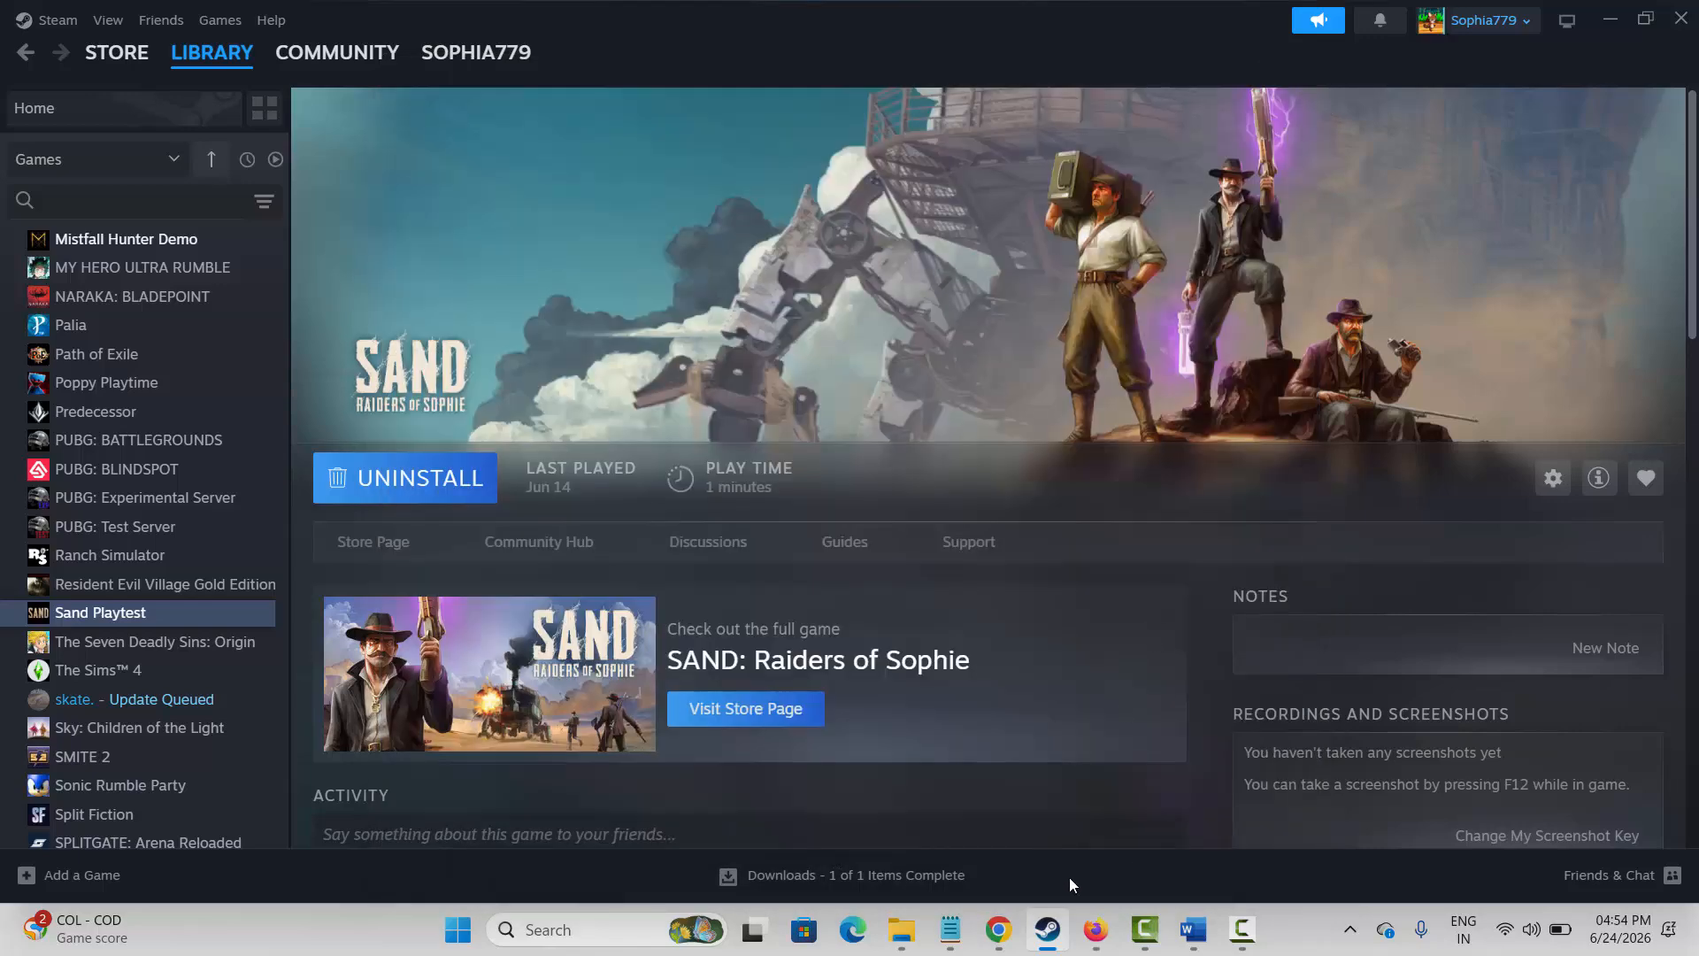
Step: Check Method 9 in the Word notes, view the file integrity verification option in Sand Playtest's Installed Files properties in Steam, and close the properties
{"action": "left_click", "coordinate": [1193, 929]}
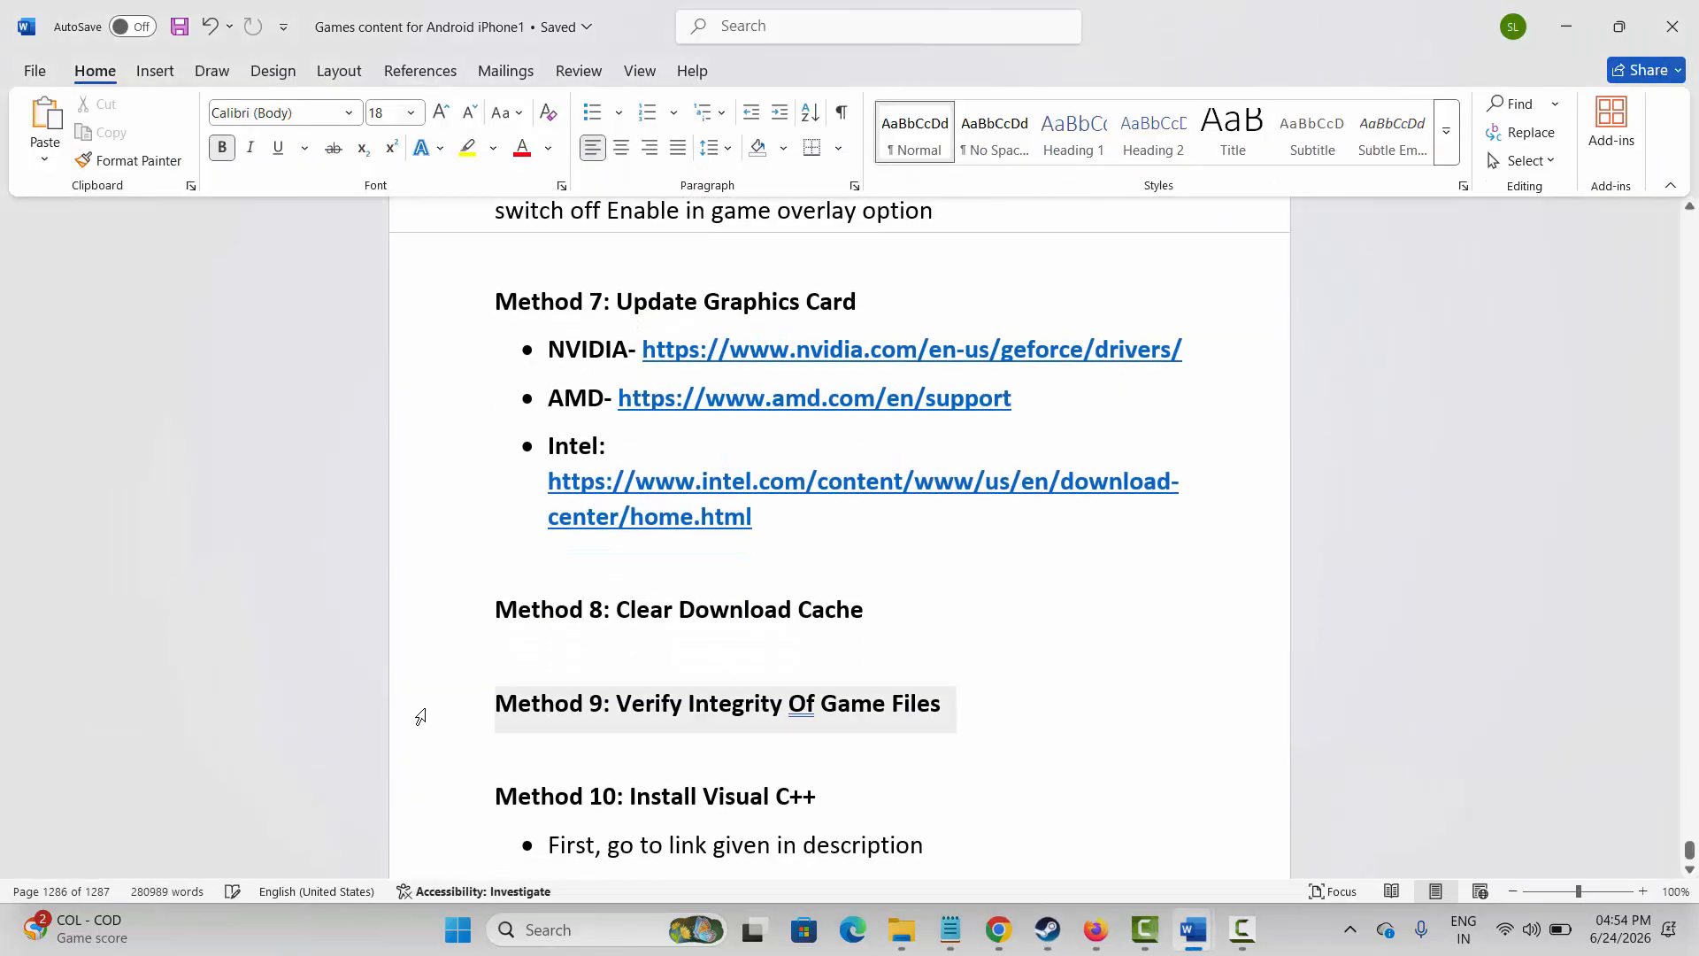
{"action": "left_click", "coordinate": [713, 768]}
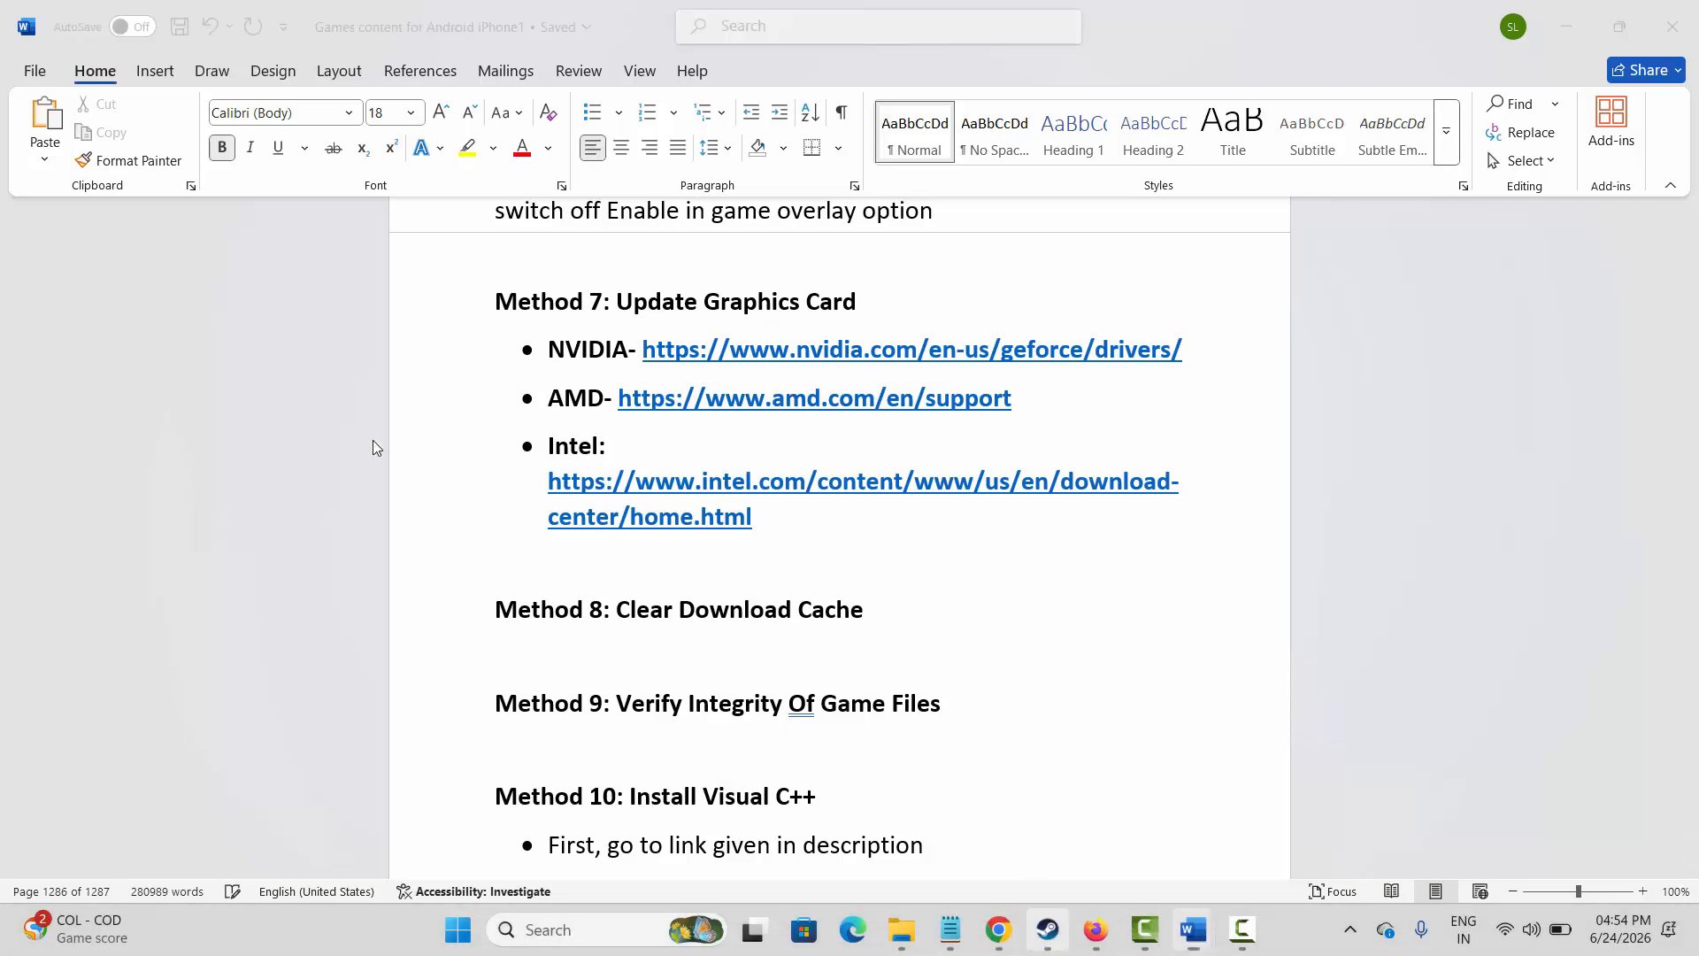
{"action": "key", "text": "alt+Tab"}
{"action": "right_click", "coordinate": [113, 616]}
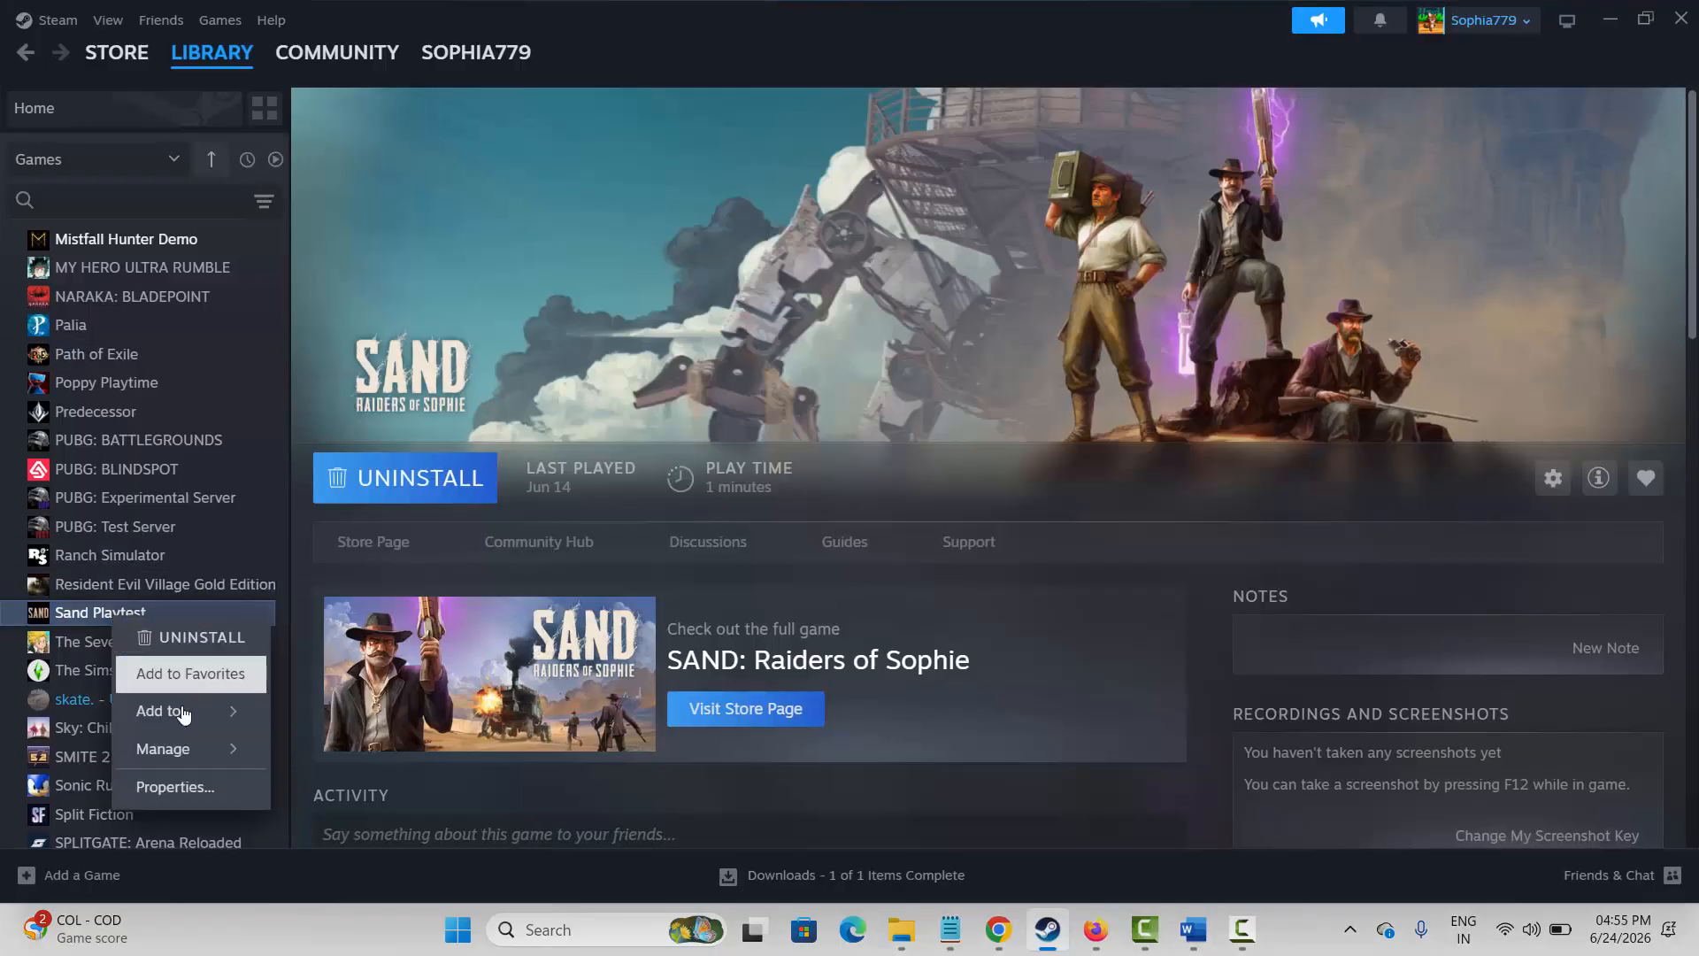
{"action": "left_click", "coordinate": [170, 783]}
{"action": "left_click", "coordinate": [475, 321]}
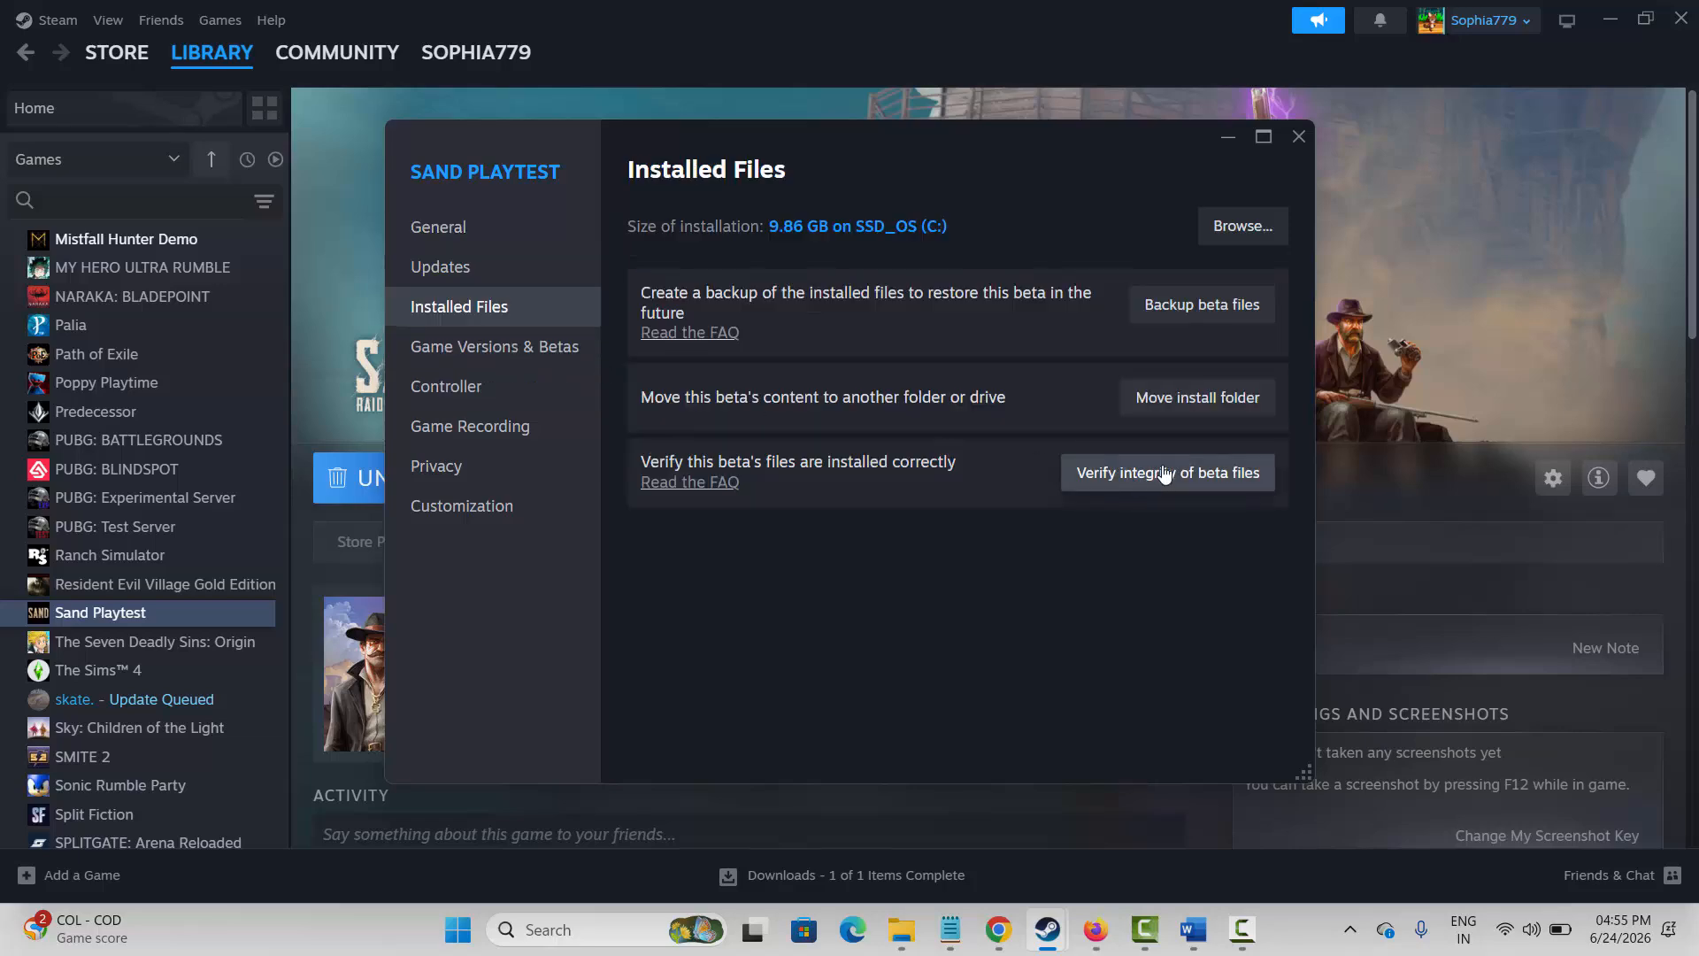
{"action": "left_click", "coordinate": [1297, 139]}
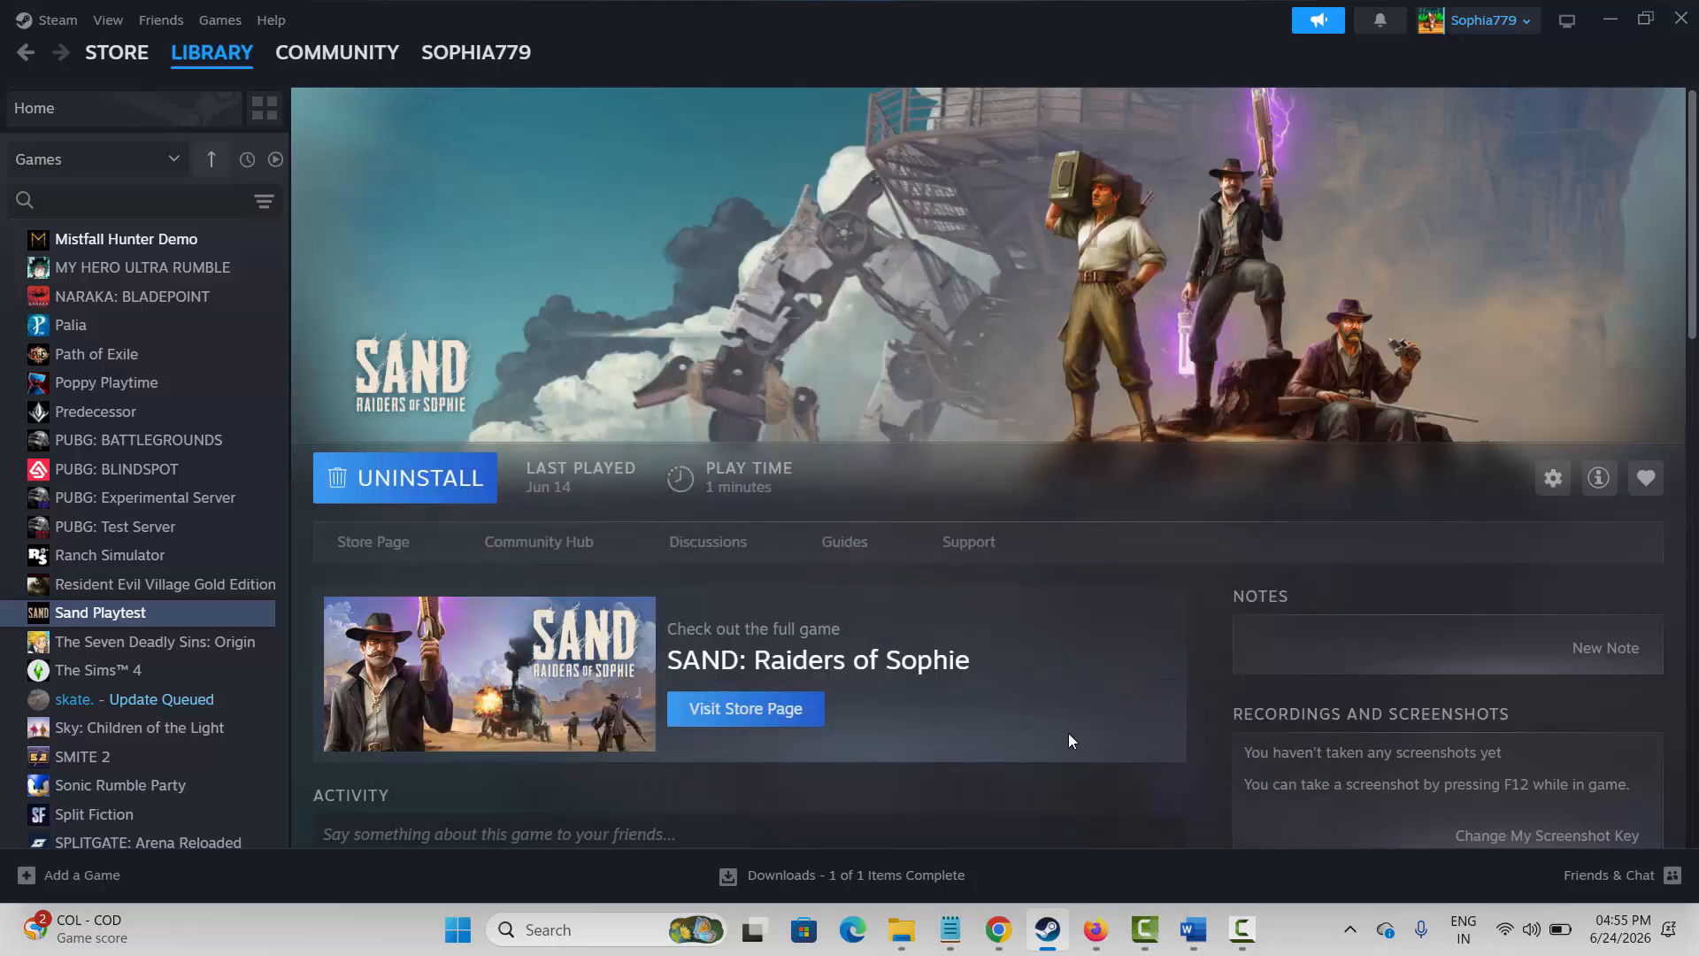
Step: Return to the Word notes and read the Method 10: Install Visual C++ instructions
{"action": "left_click", "coordinate": [1046, 921]}
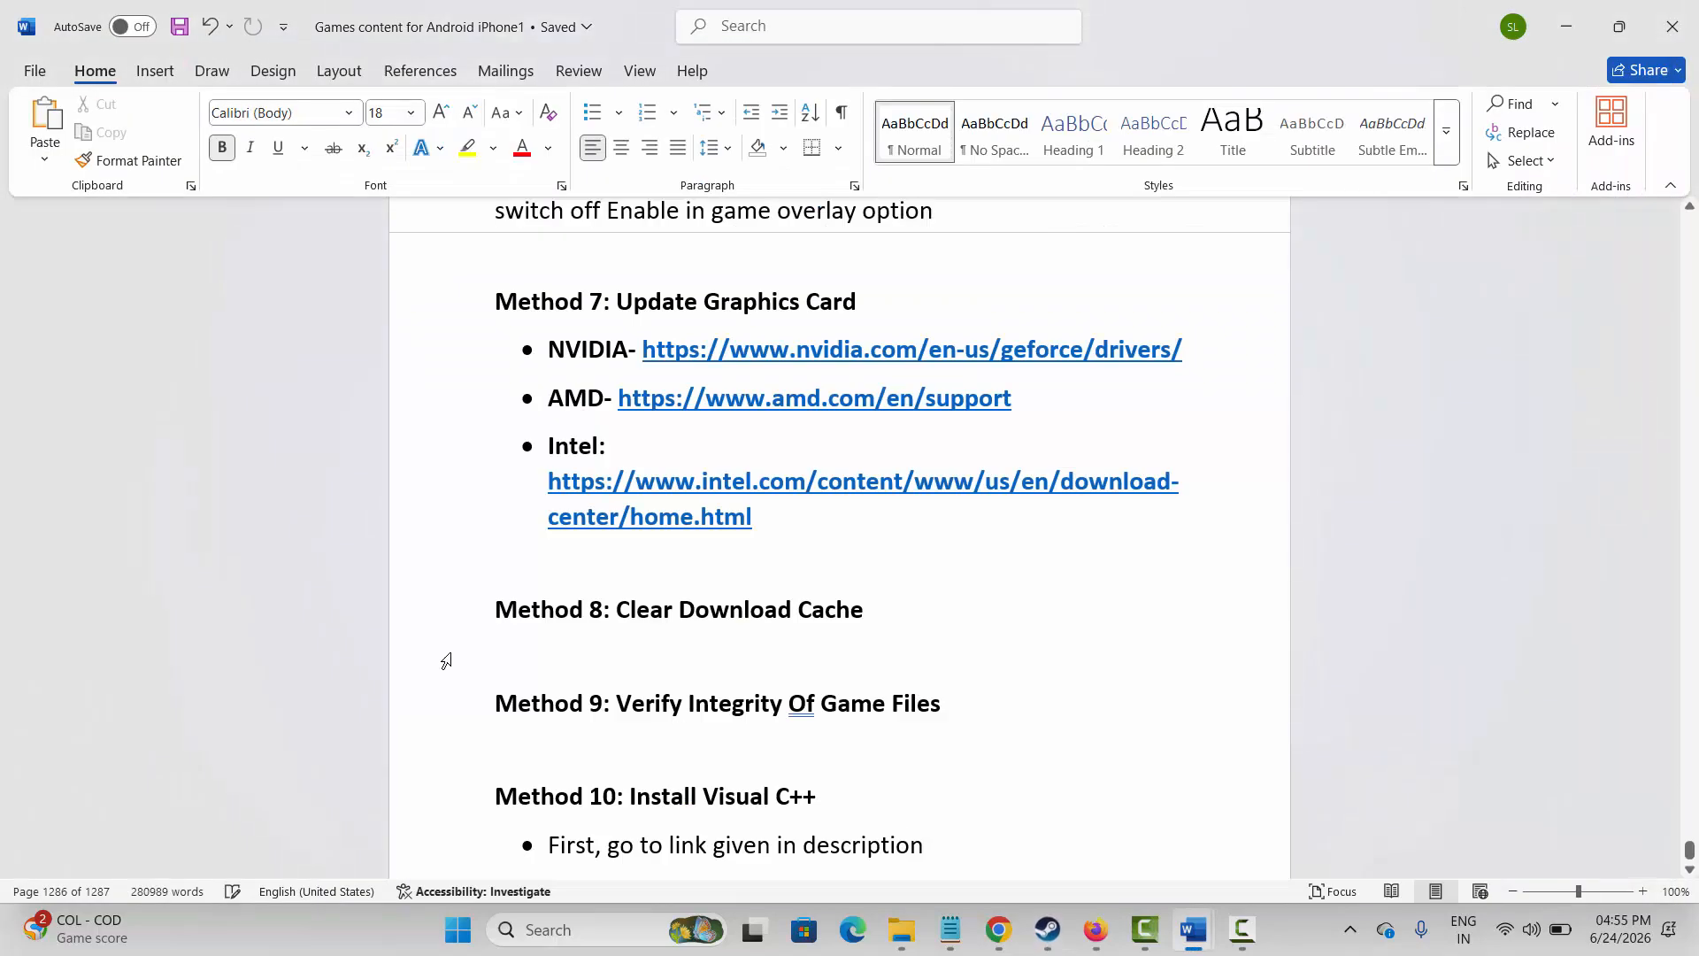
{"action": "scroll", "coordinate": [530, 684], "scroll_direction": "down", "scroll_amount": 1}
{"action": "left_click", "coordinate": [496, 695]}
{"action": "scroll", "coordinate": [496, 675], "scroll_direction": "down", "scroll_amount": 2}
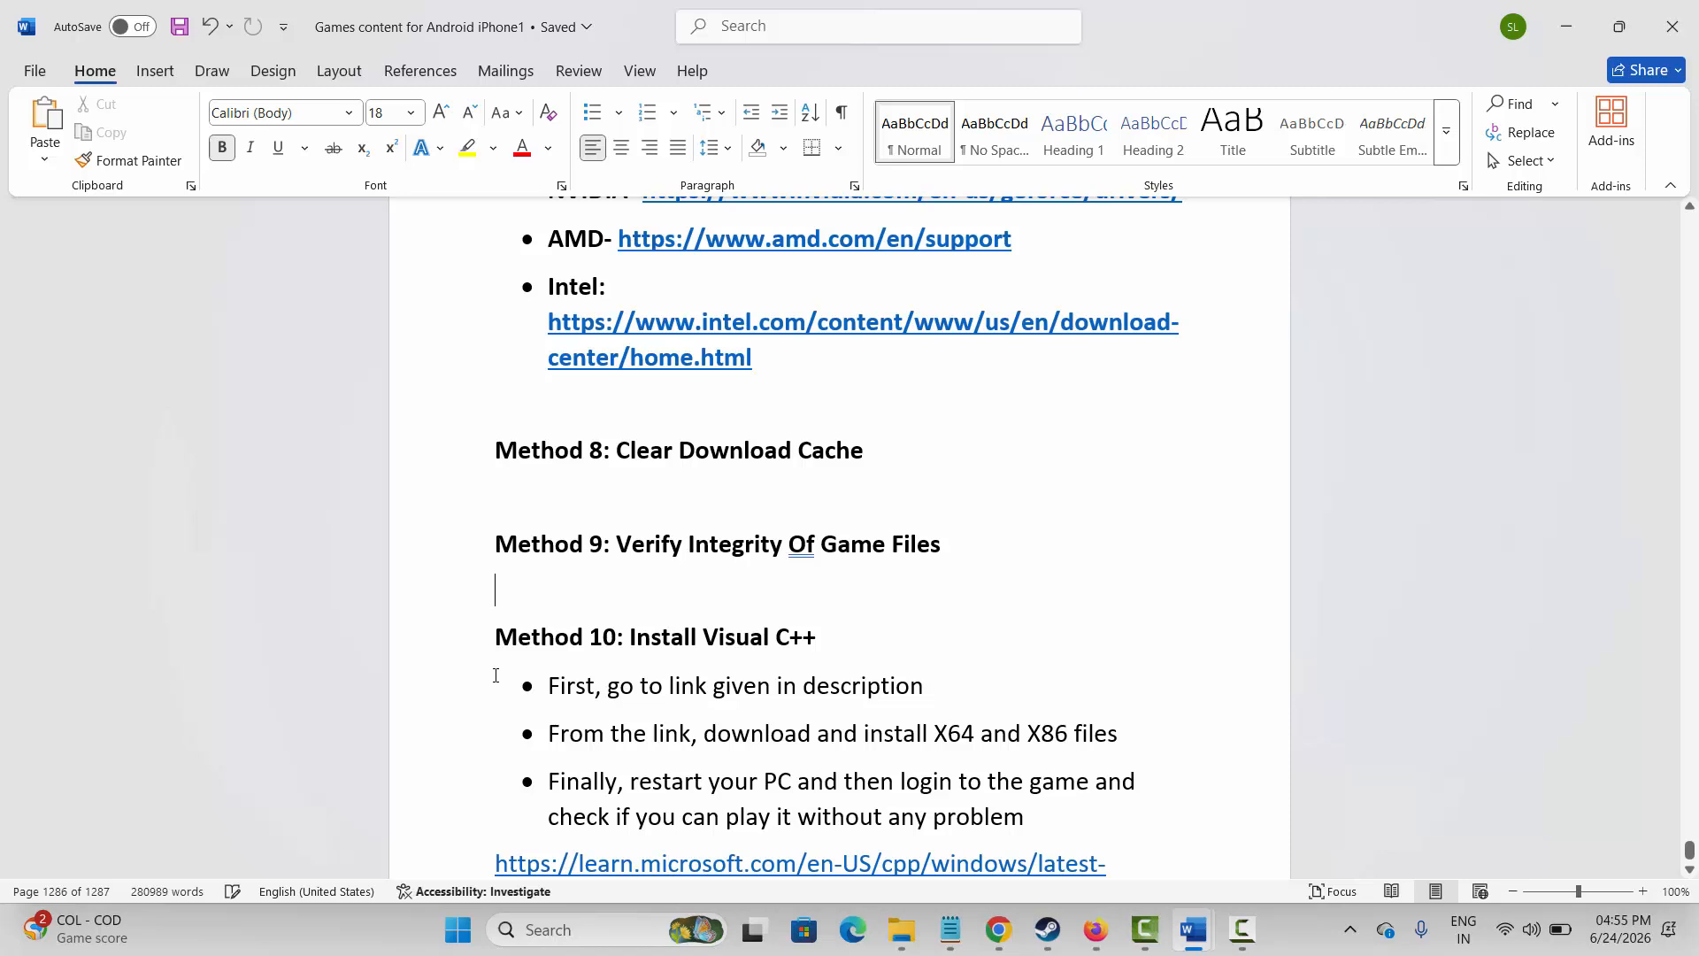
{"action": "scroll", "coordinate": [549, 695], "scroll_direction": "down", "scroll_amount": 1}
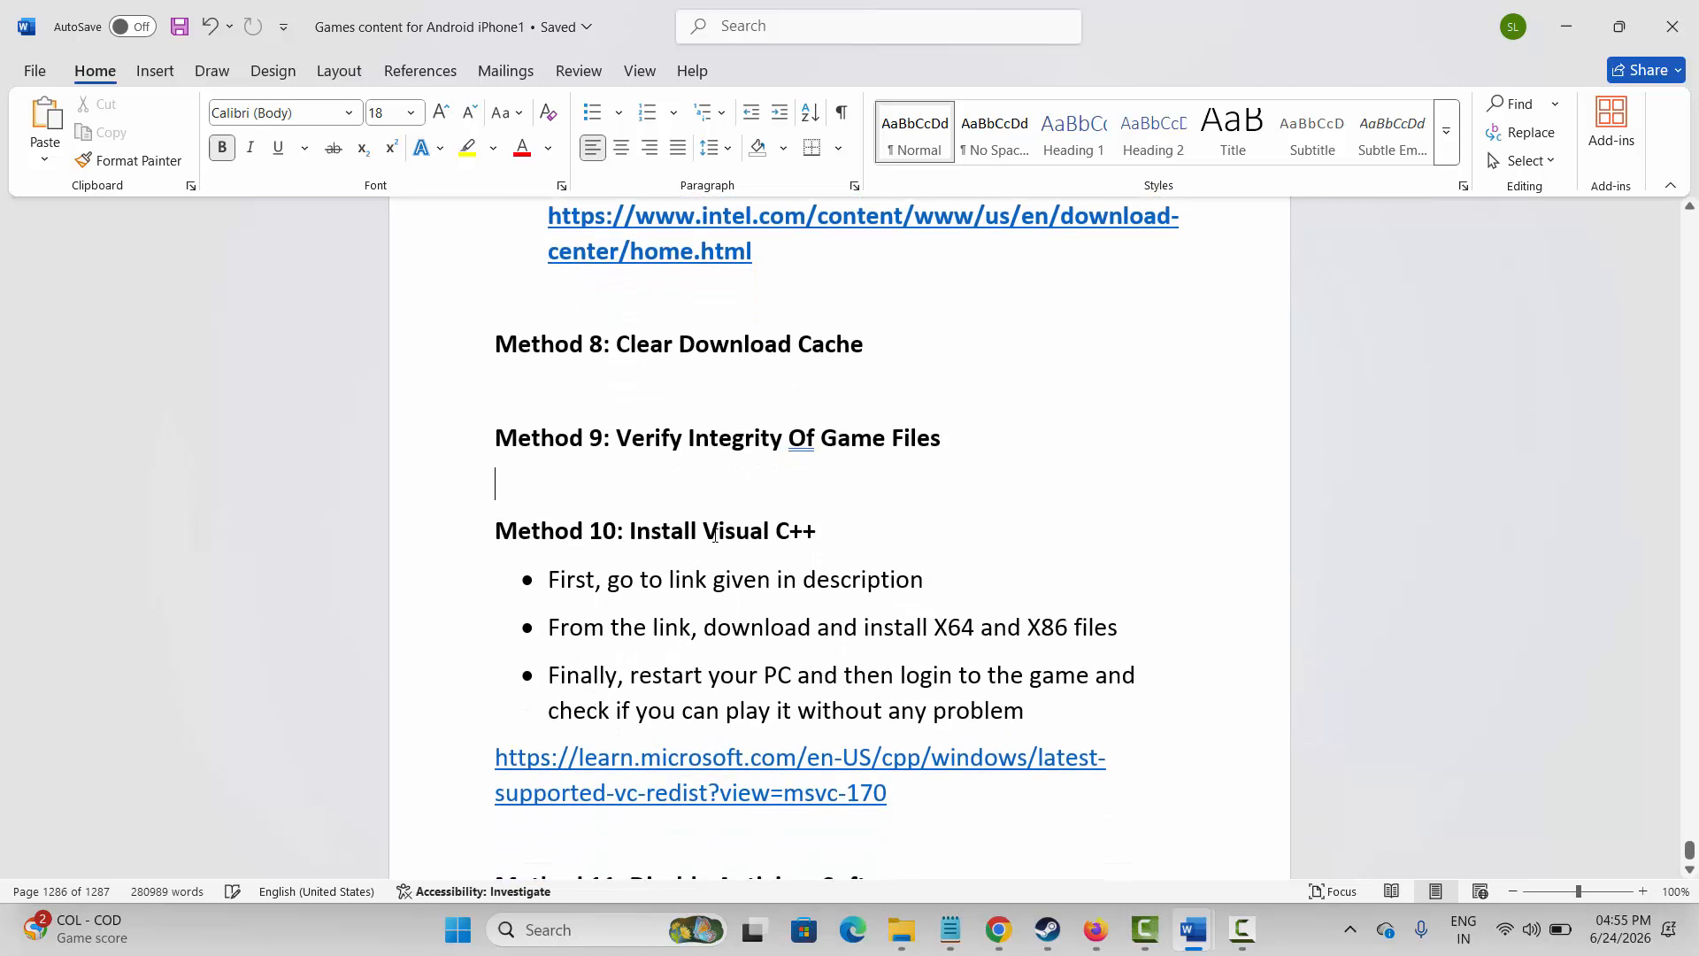
Step: Open the Microsoft link under Method 10 in the browser and go to the latest supported redistributable downloads
{"action": "left_click_drag", "start_coordinate": [496, 751], "coordinate": [890, 792]}
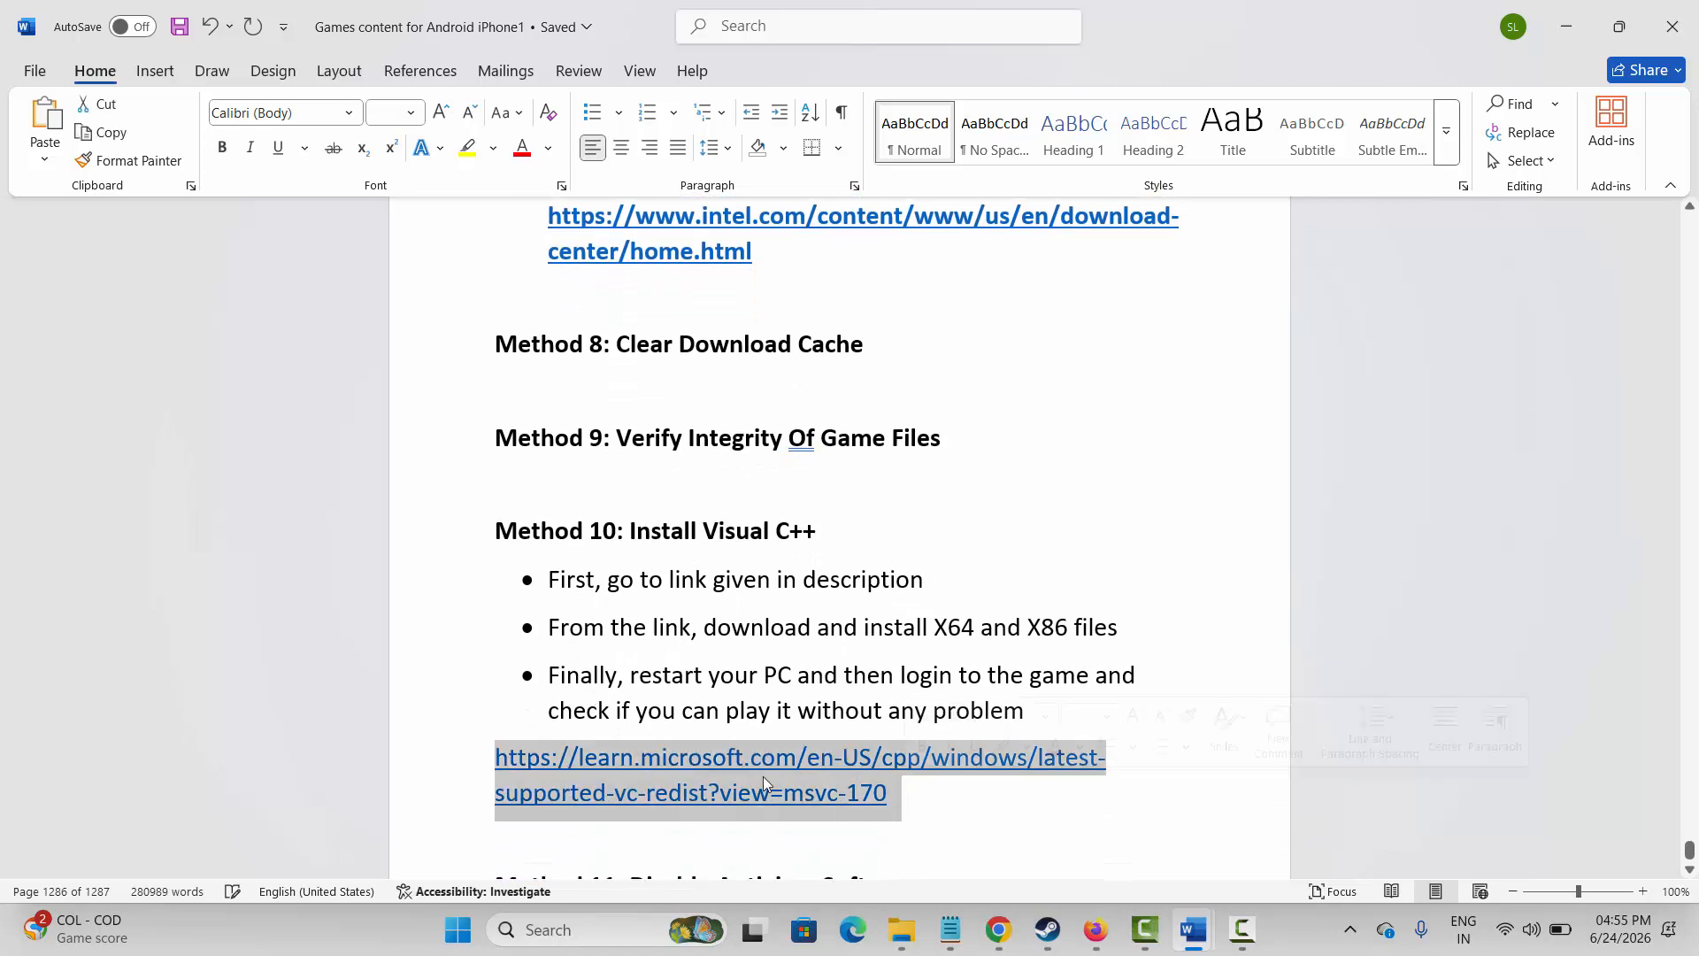
{"action": "left_click", "coordinate": [763, 777], "text": "ctrl"}
{"action": "scroll", "coordinate": [779, 361], "scroll_direction": "down", "scroll_amount": 15}
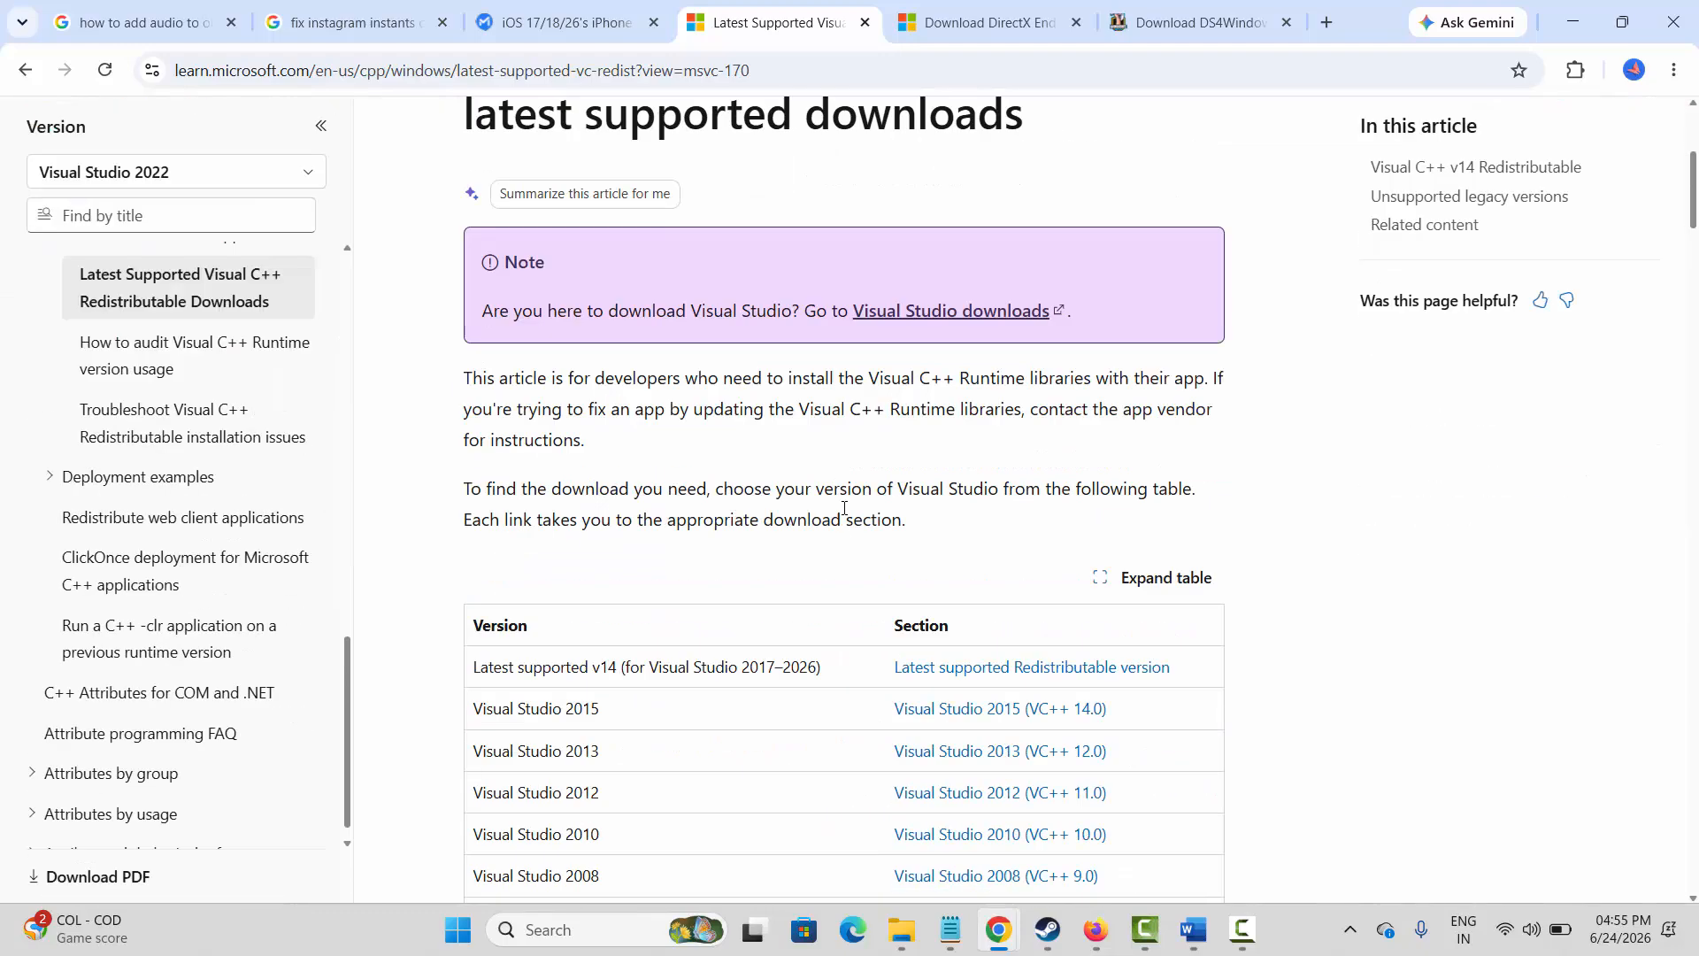
Step: Download and launch the Microsoft Visual C++ v14 Redistributable (x86), repair the installation, and close the setup
{"action": "left_click", "coordinate": [793, 570]}
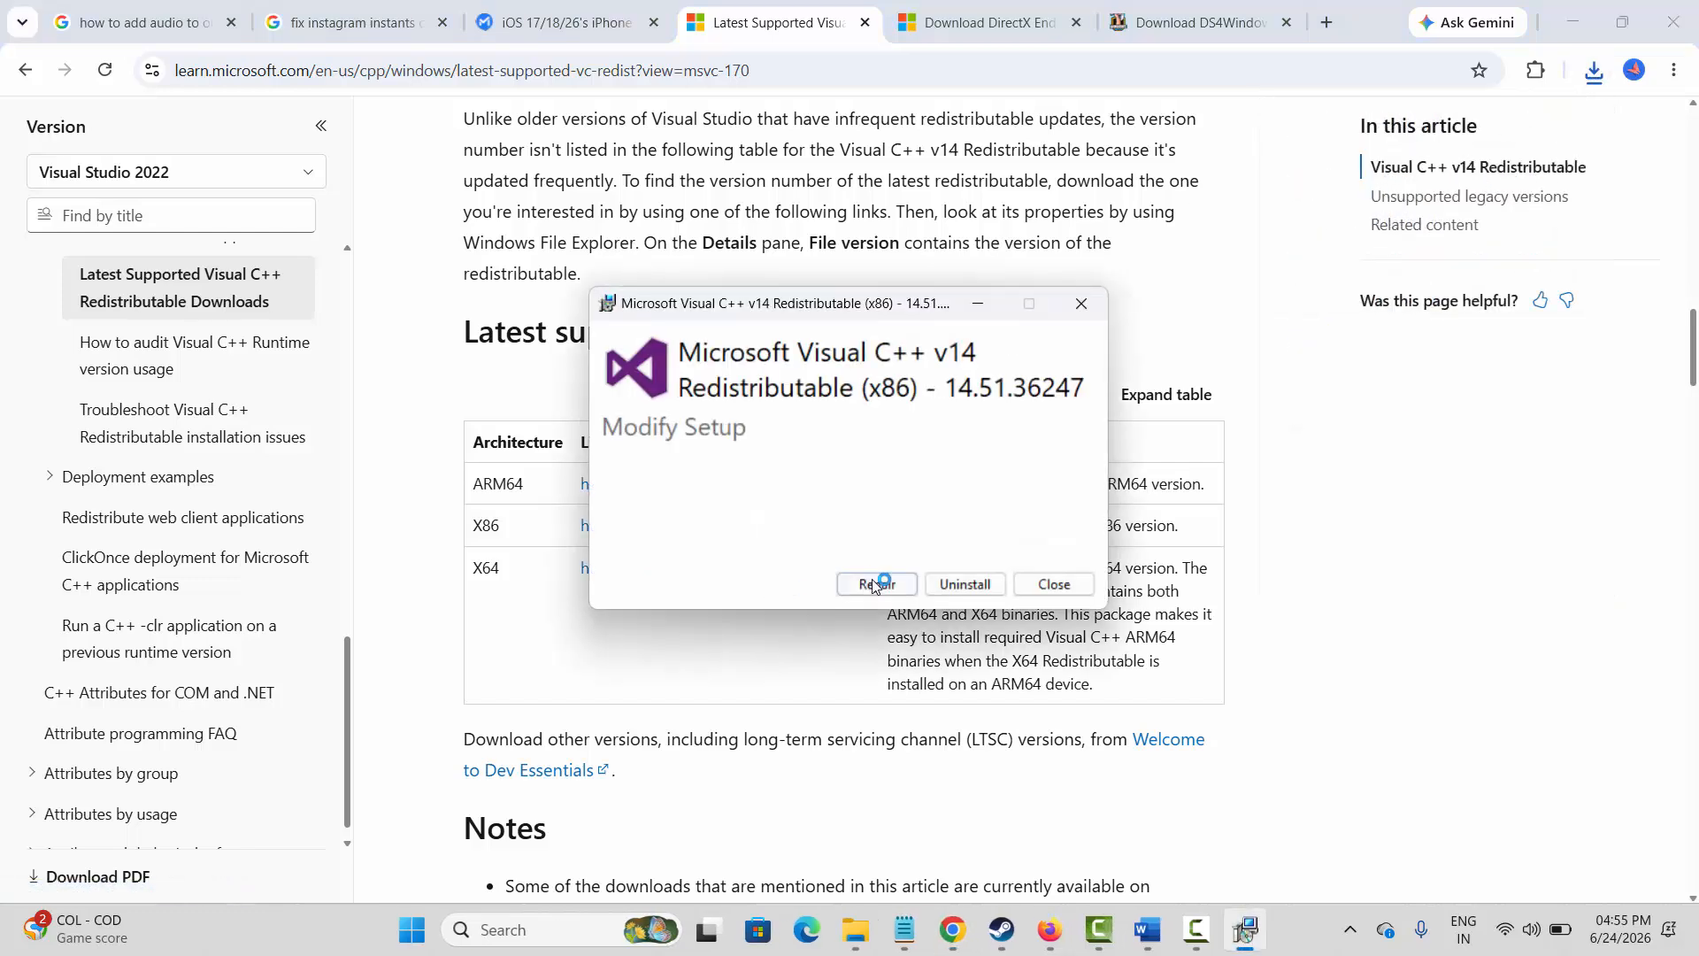
{"action": "left_click", "coordinate": [875, 582]}
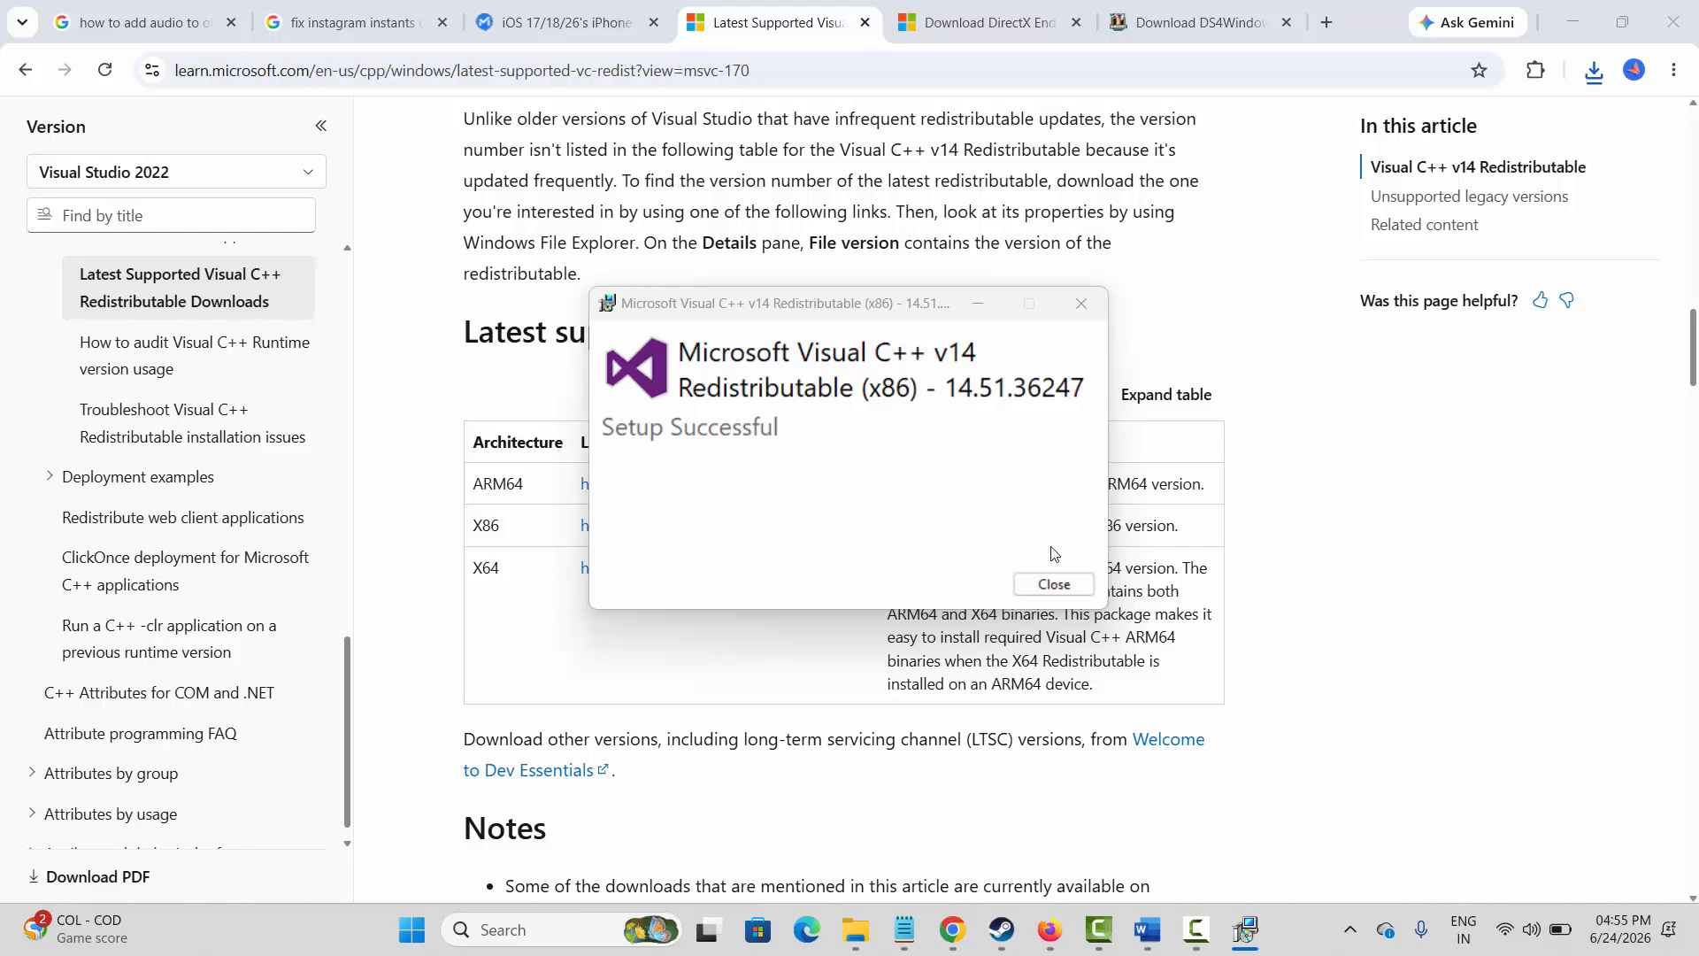
{"action": "left_click", "coordinate": [1054, 585]}
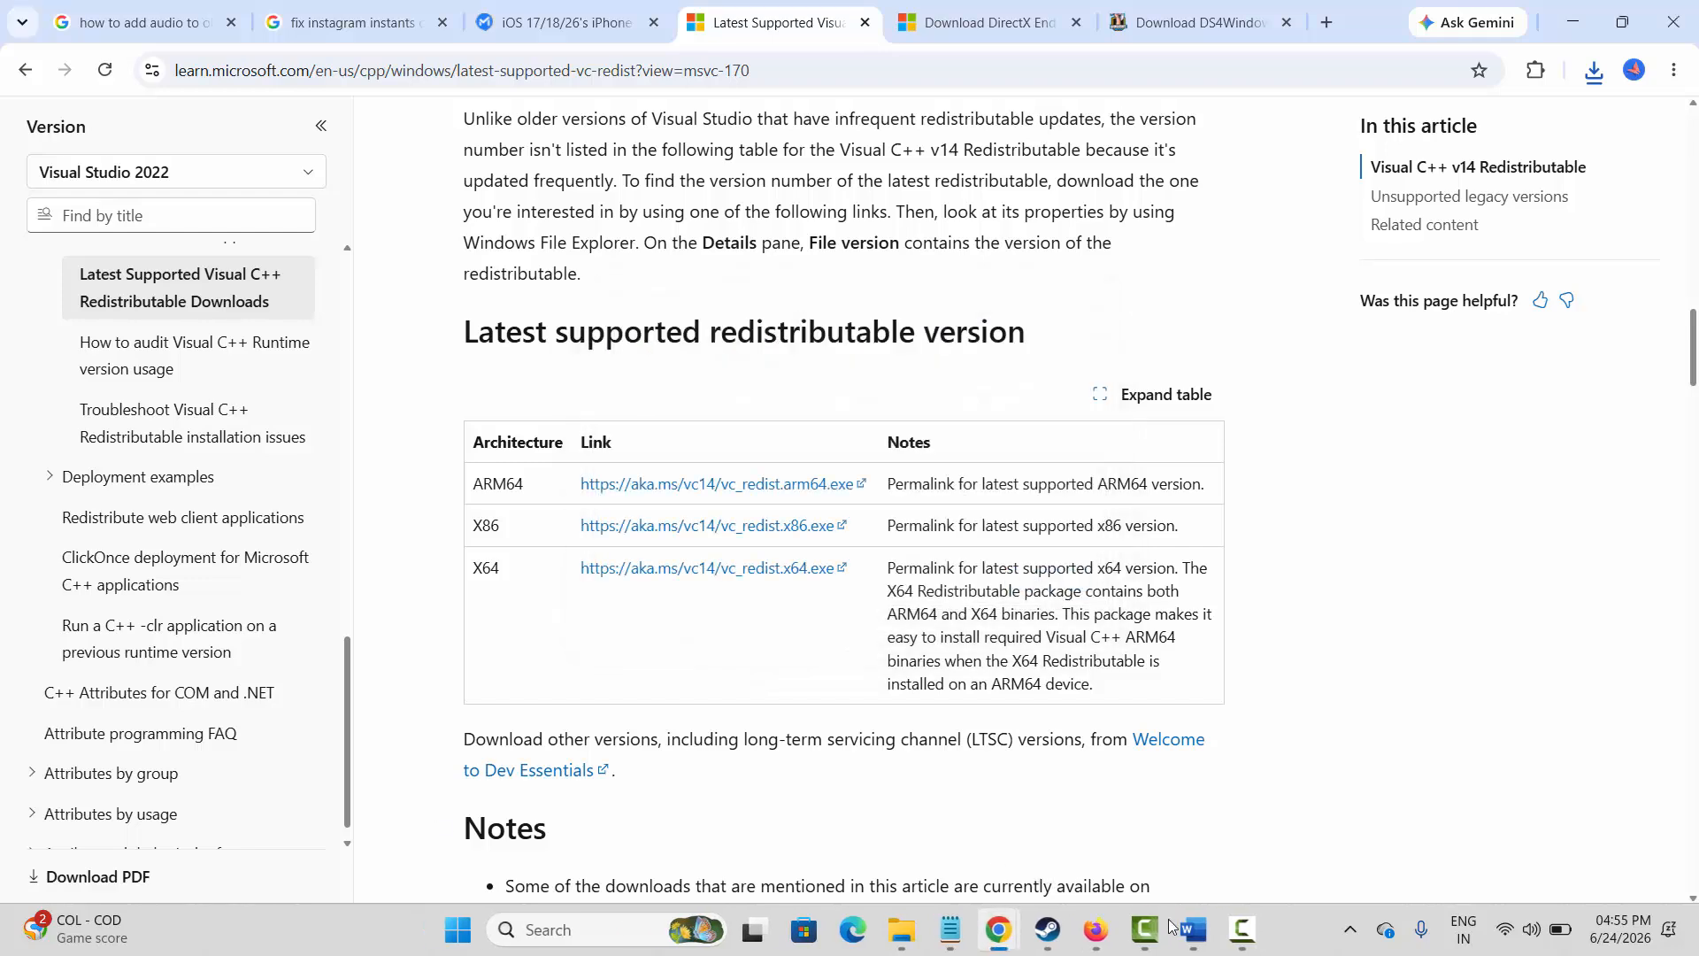
Step: Return to the Word notes and read Method 11: Disable Antivirus Software and Method 12: Move Game to SSD
{"action": "mouse_move", "coordinate": [1190, 928]}
{"action": "left_click", "coordinate": [1309, 818]}
{"action": "scroll", "coordinate": [448, 782], "scroll_direction": "down", "scroll_amount": 2}
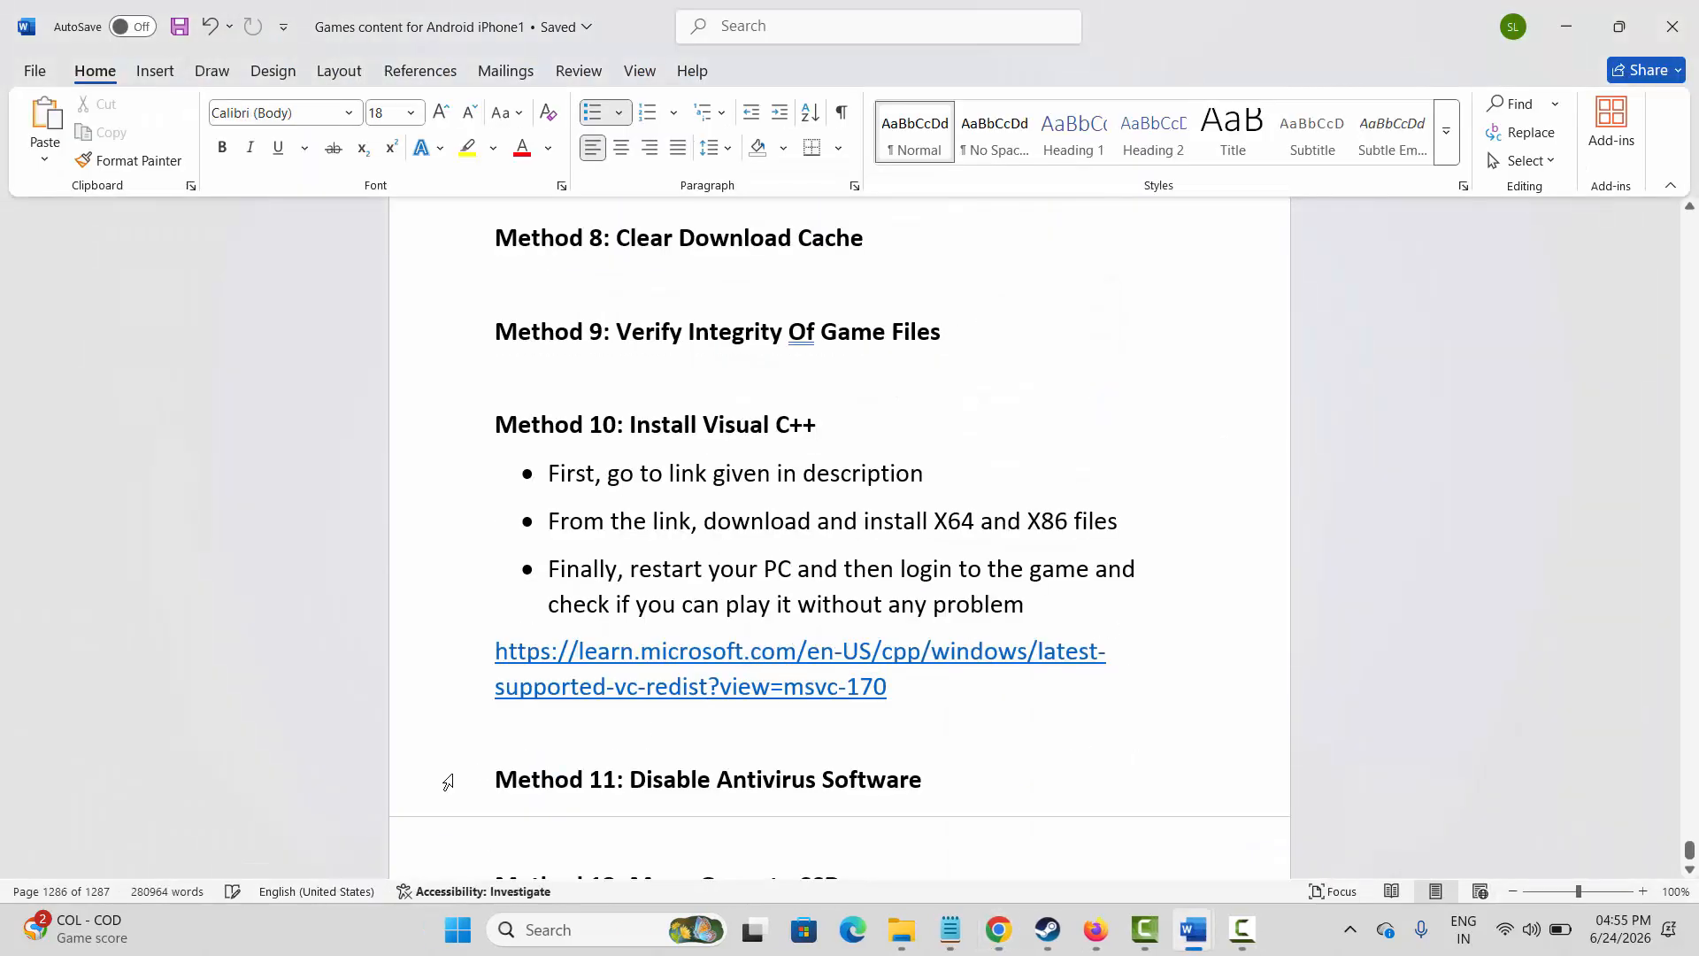
{"action": "left_click", "coordinate": [721, 787]}
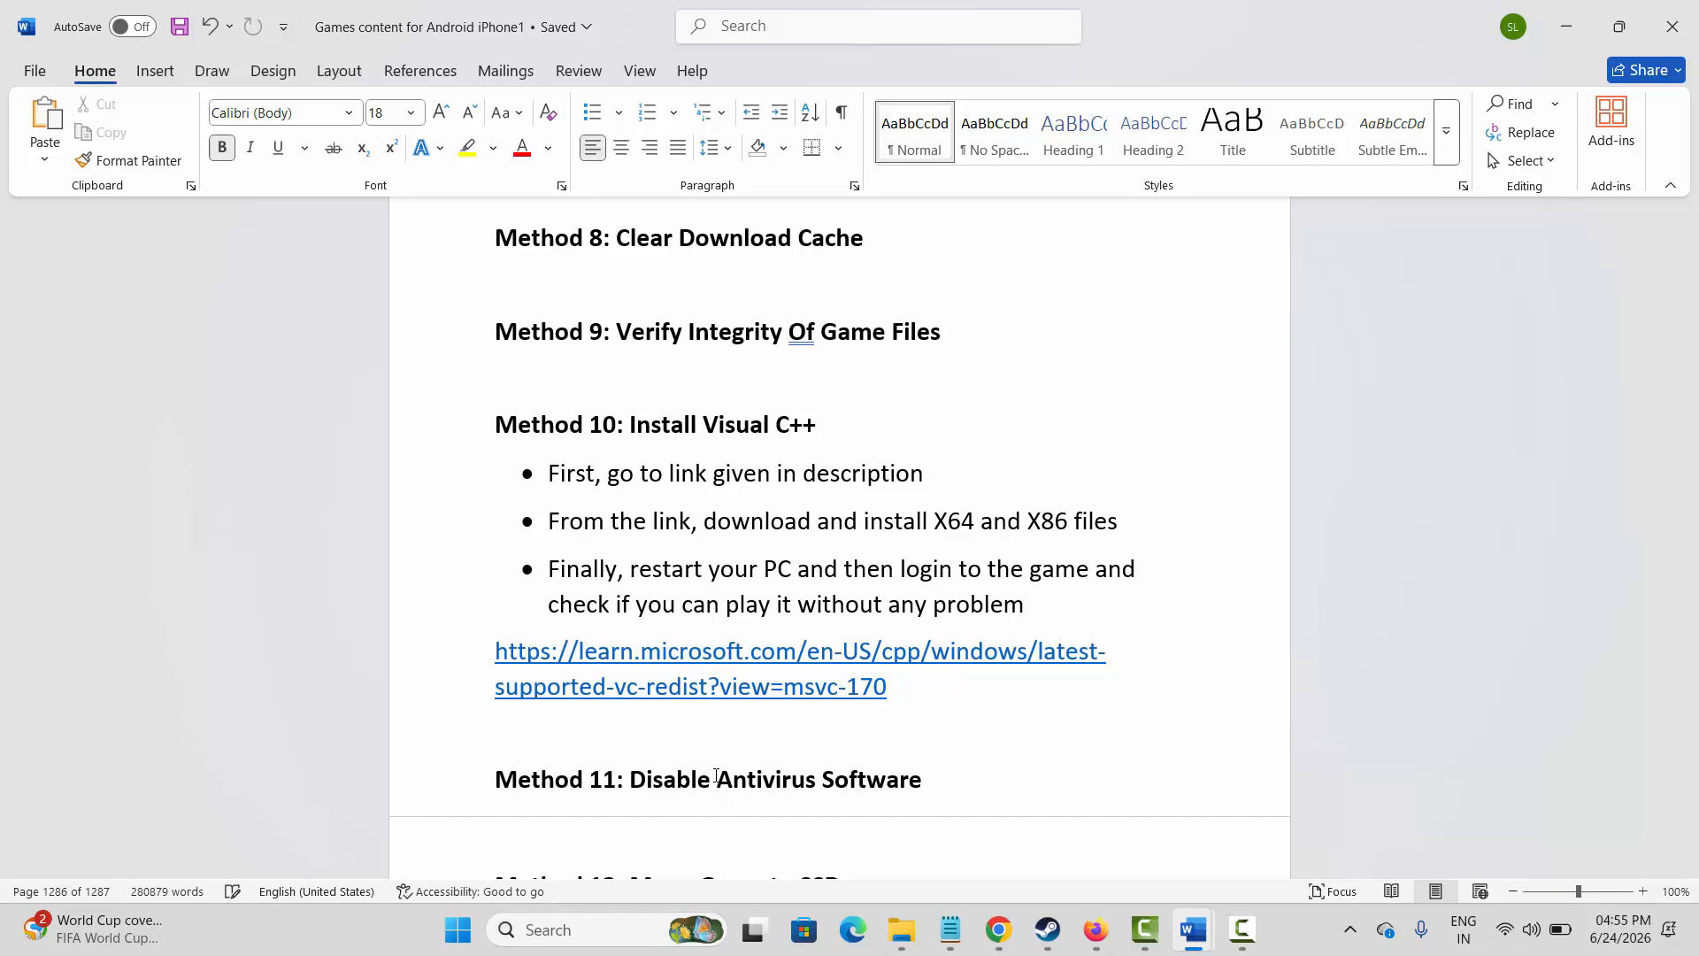
{"action": "scroll", "coordinate": [694, 754], "scroll_direction": "down", "scroll_amount": 3}
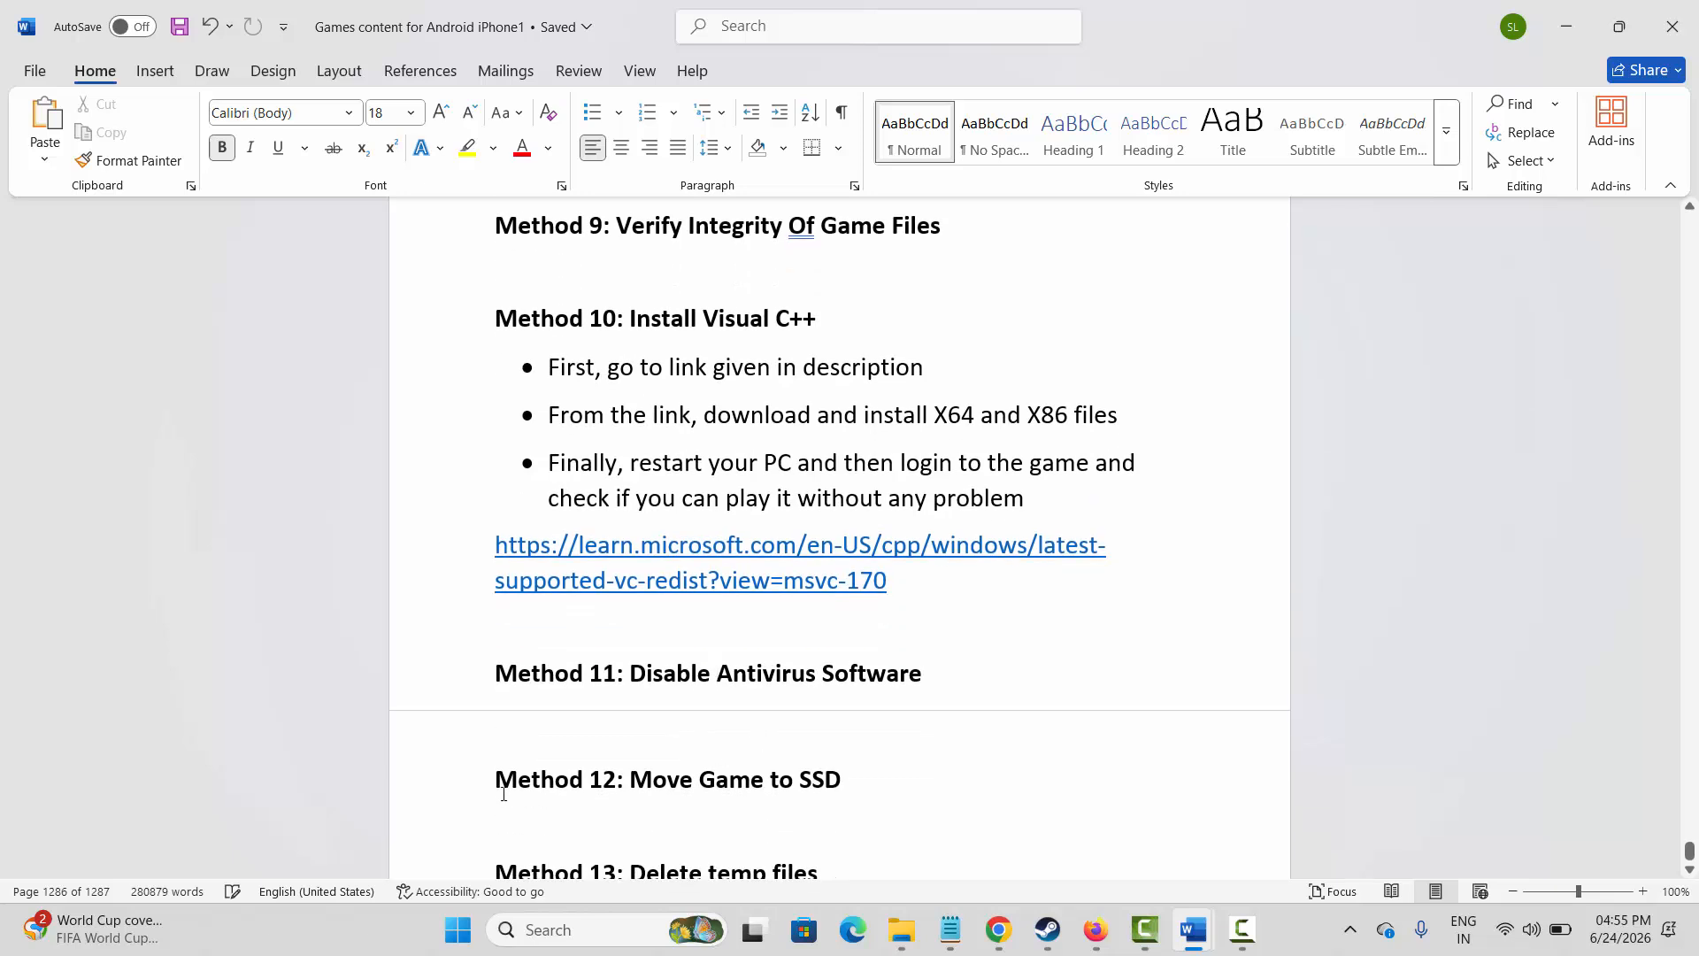
{"action": "triple_click", "coordinate": [591, 788]}
{"action": "left_click", "coordinate": [729, 791]}
{"action": "scroll", "coordinate": [808, 810], "scroll_direction": "up", "scroll_amount": 1}
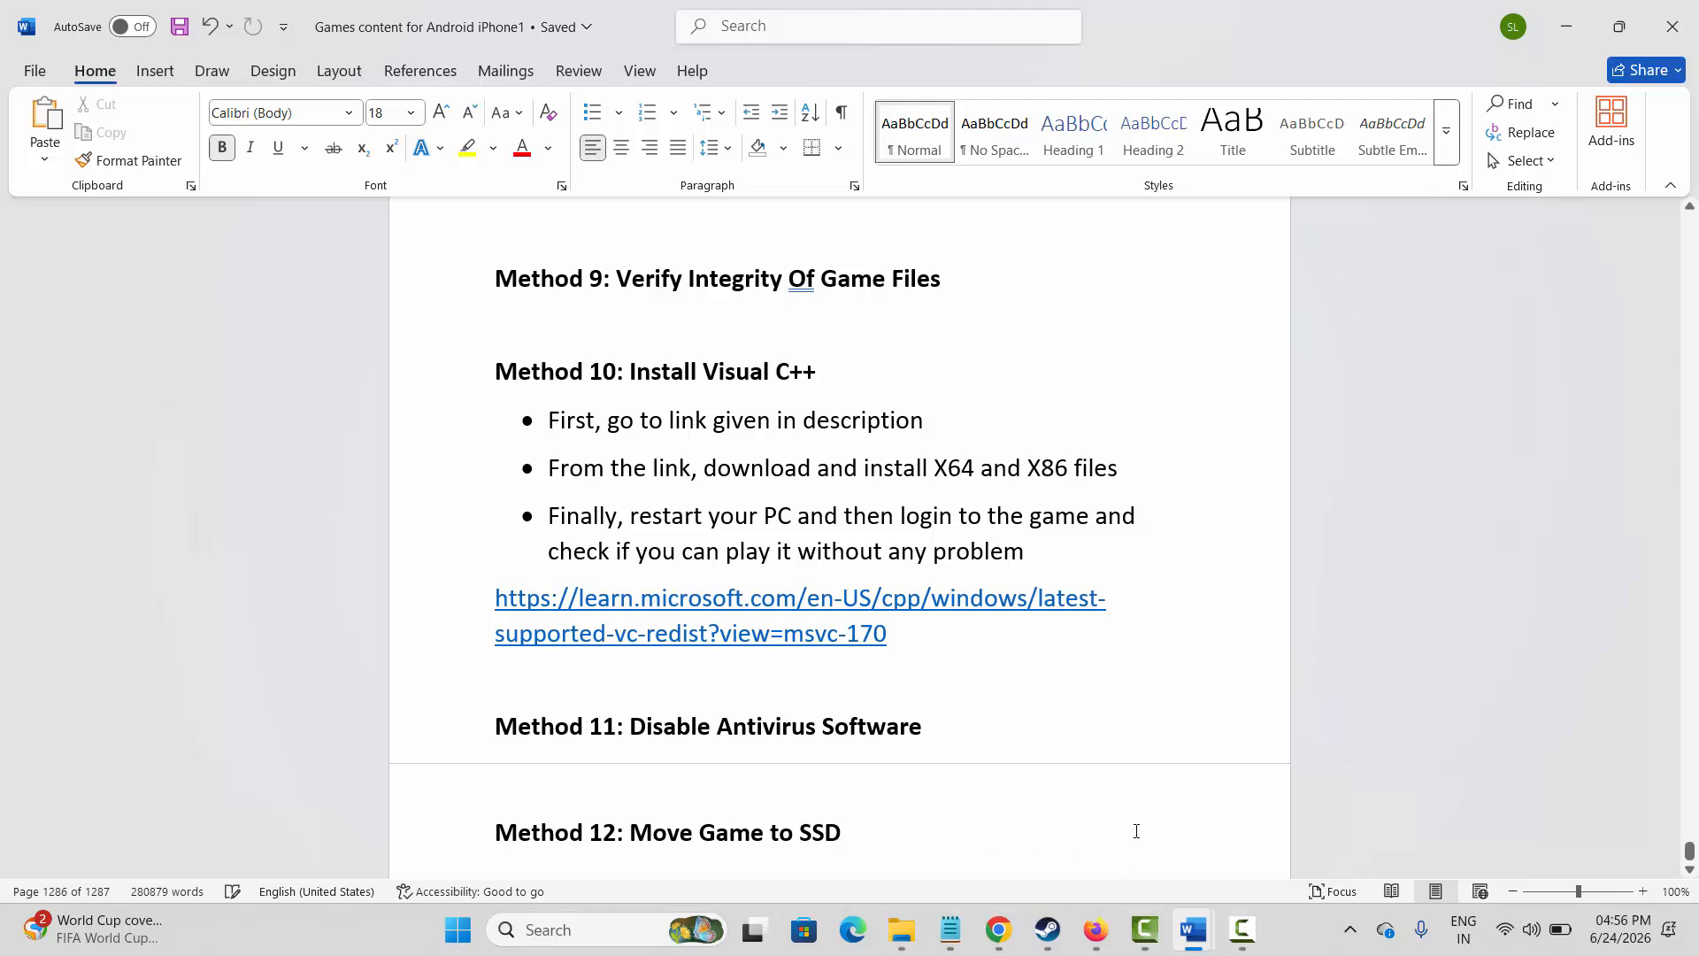
Step: Switch to Steam and display the games on the Data (E:) drive in the Storage settings
{"action": "left_click", "coordinate": [1048, 929]}
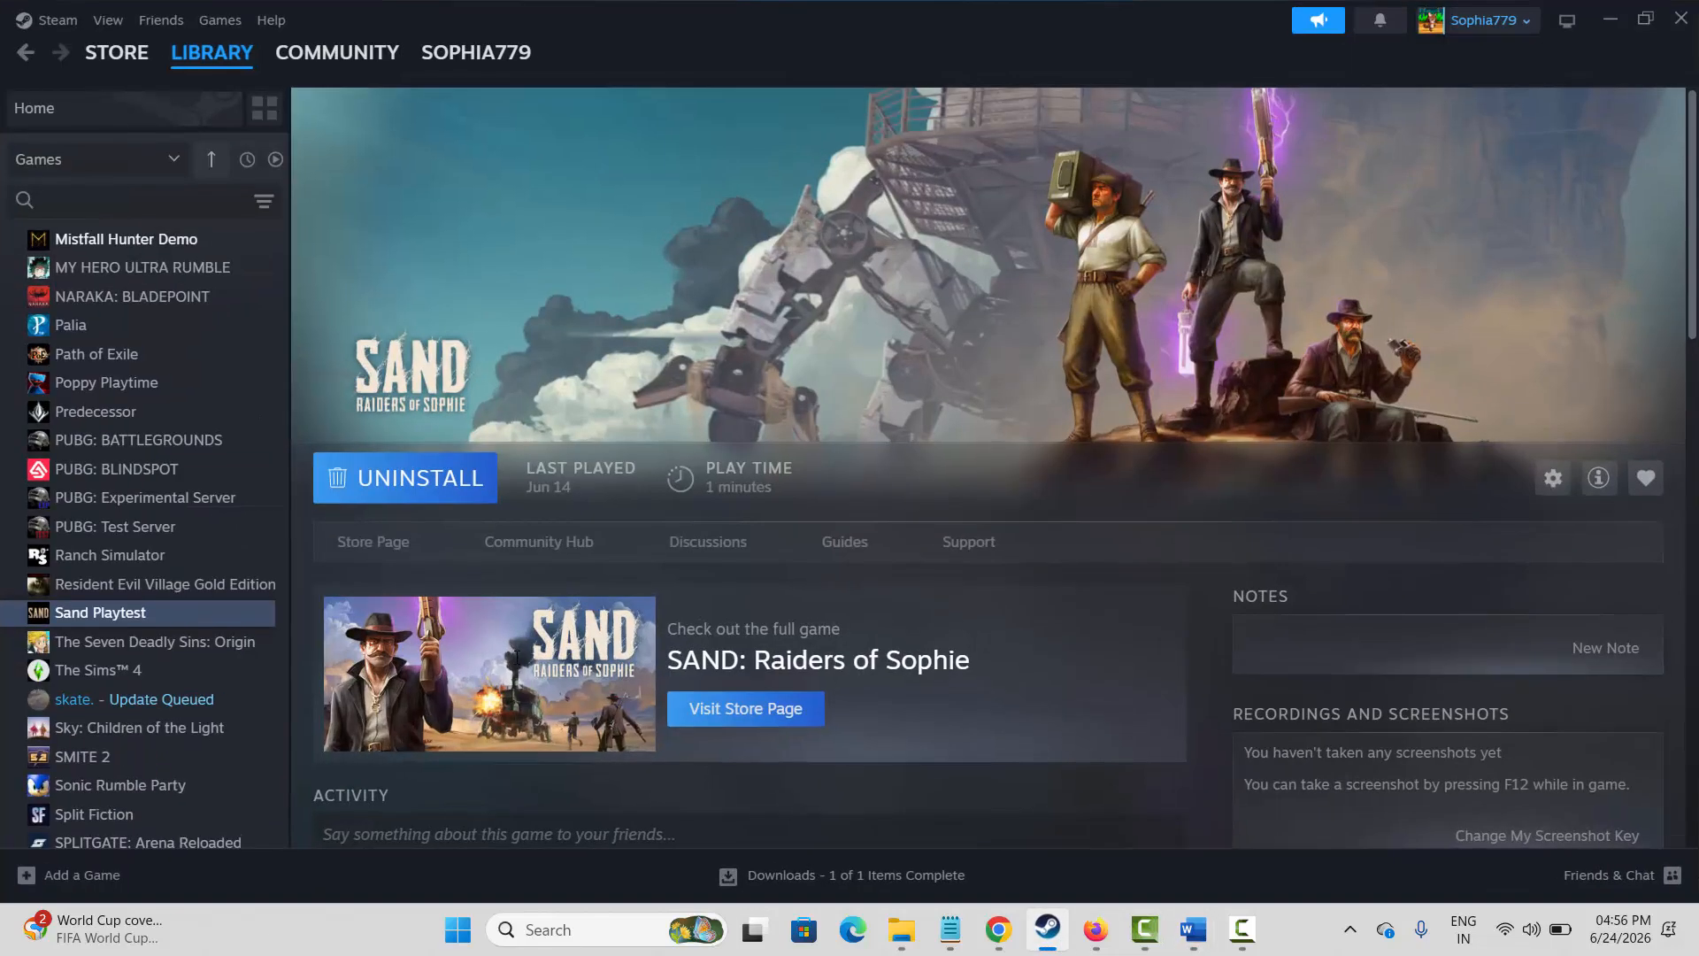
{"action": "left_click", "coordinate": [55, 19]}
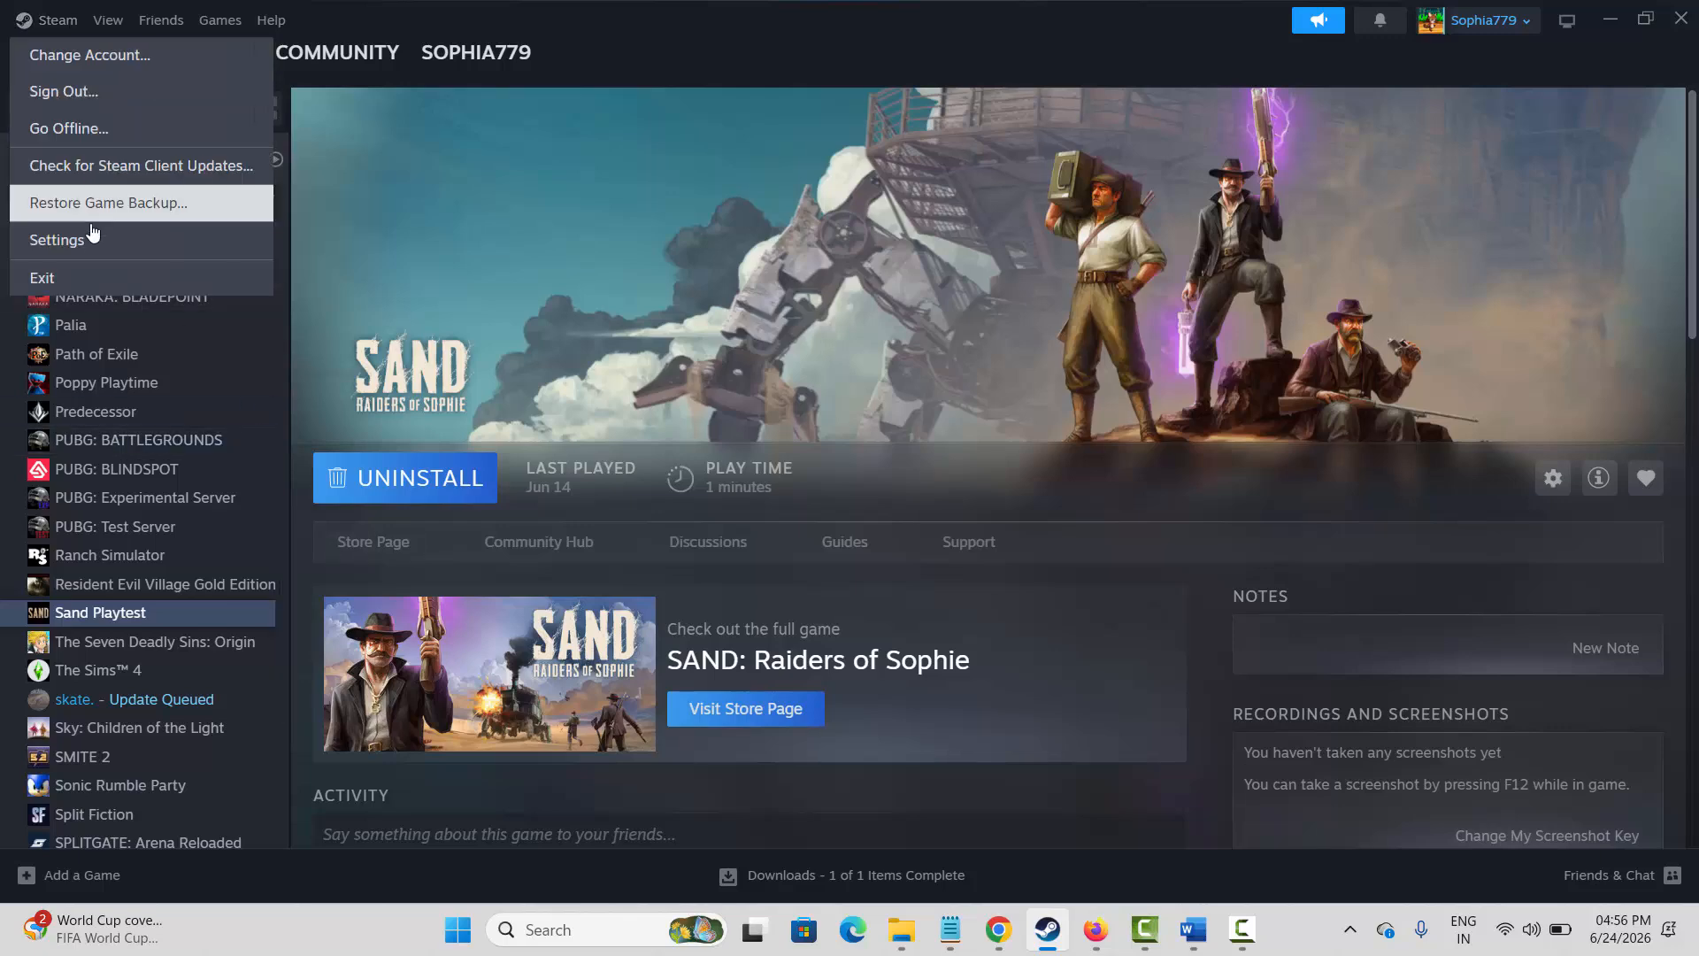
{"action": "left_click", "coordinate": [92, 247]}
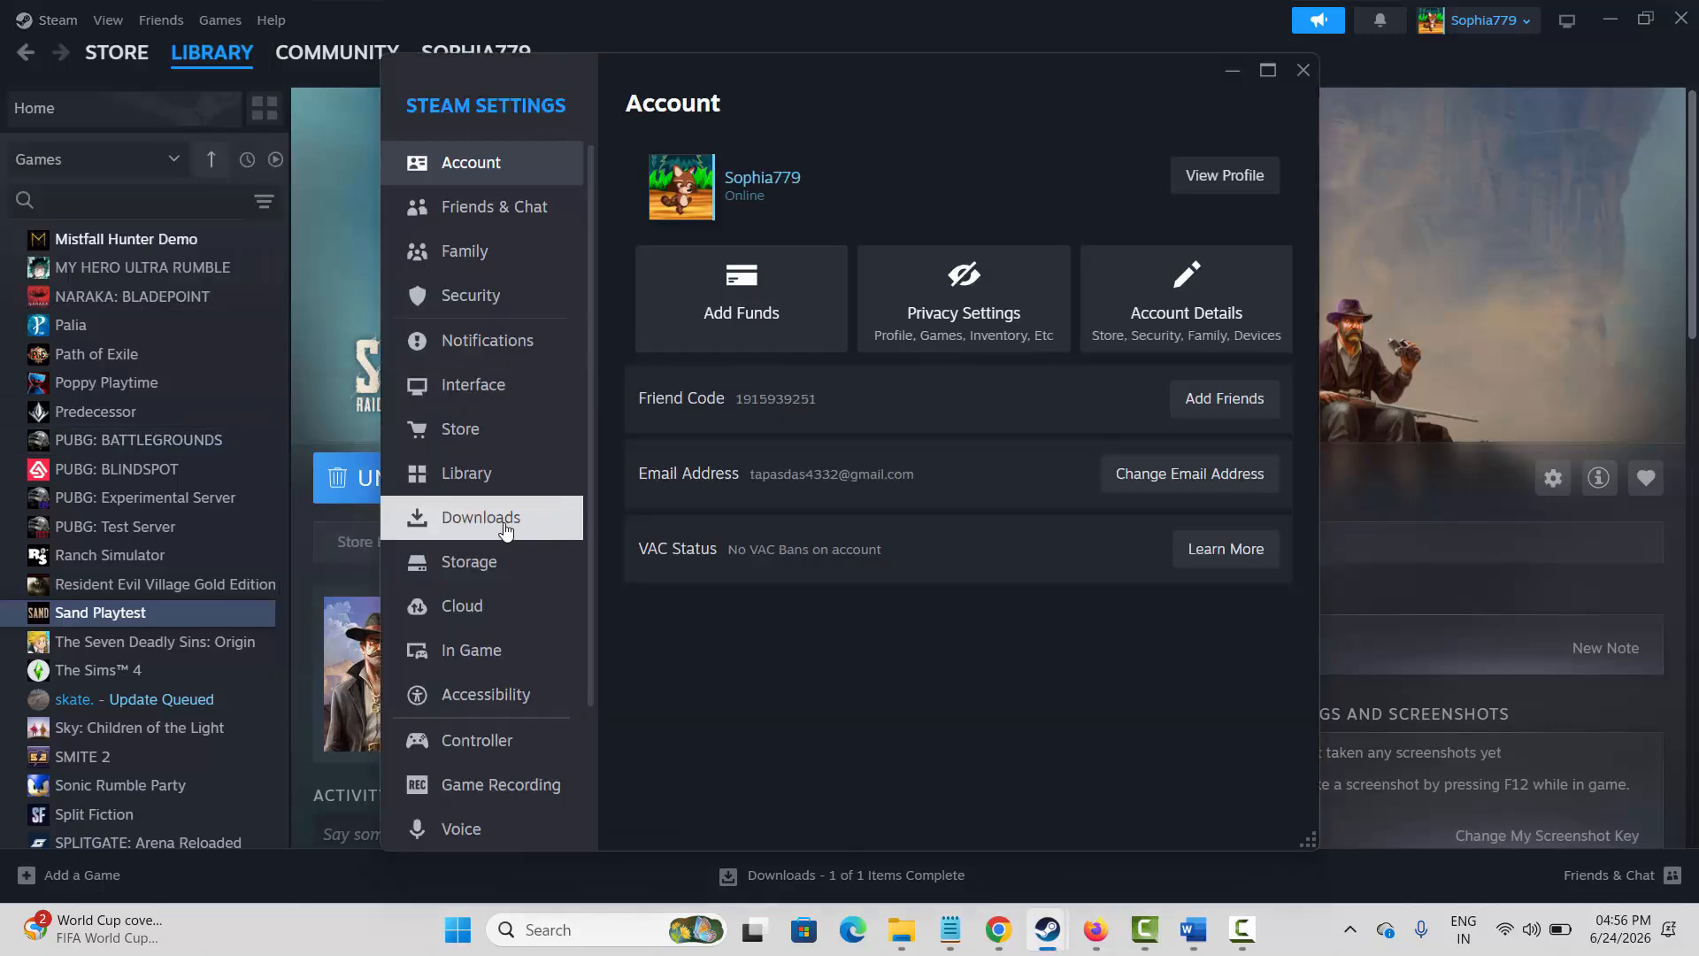
{"action": "left_click", "coordinate": [486, 566]}
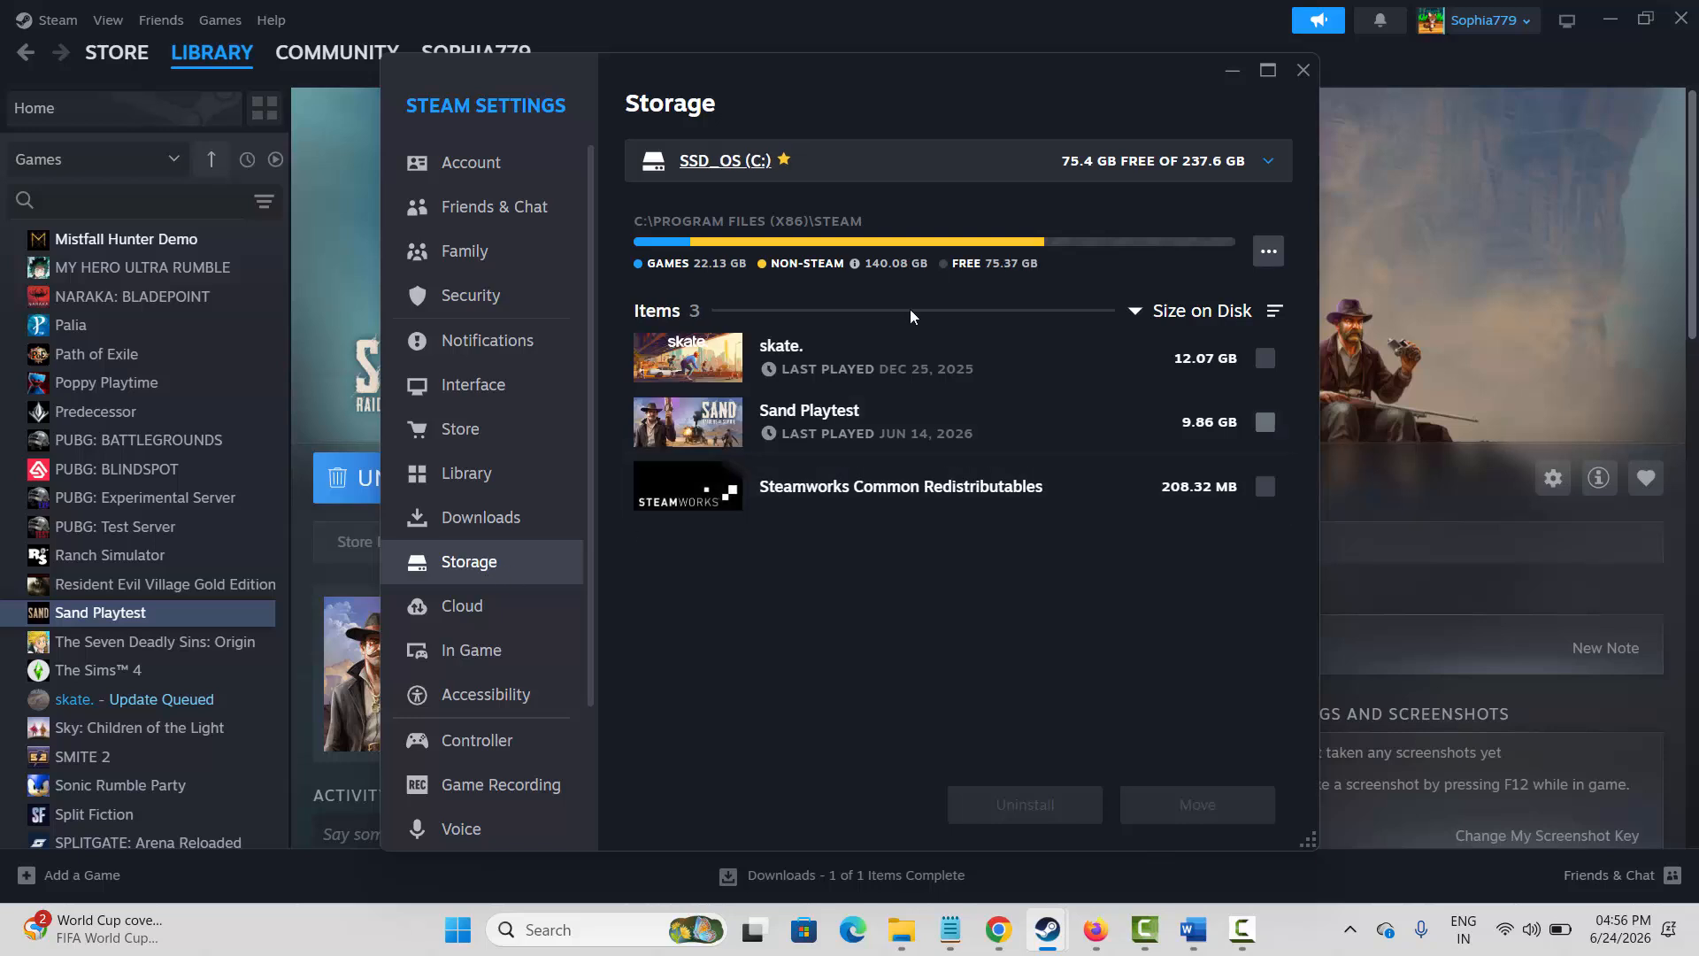
{"action": "left_click", "coordinate": [917, 180]}
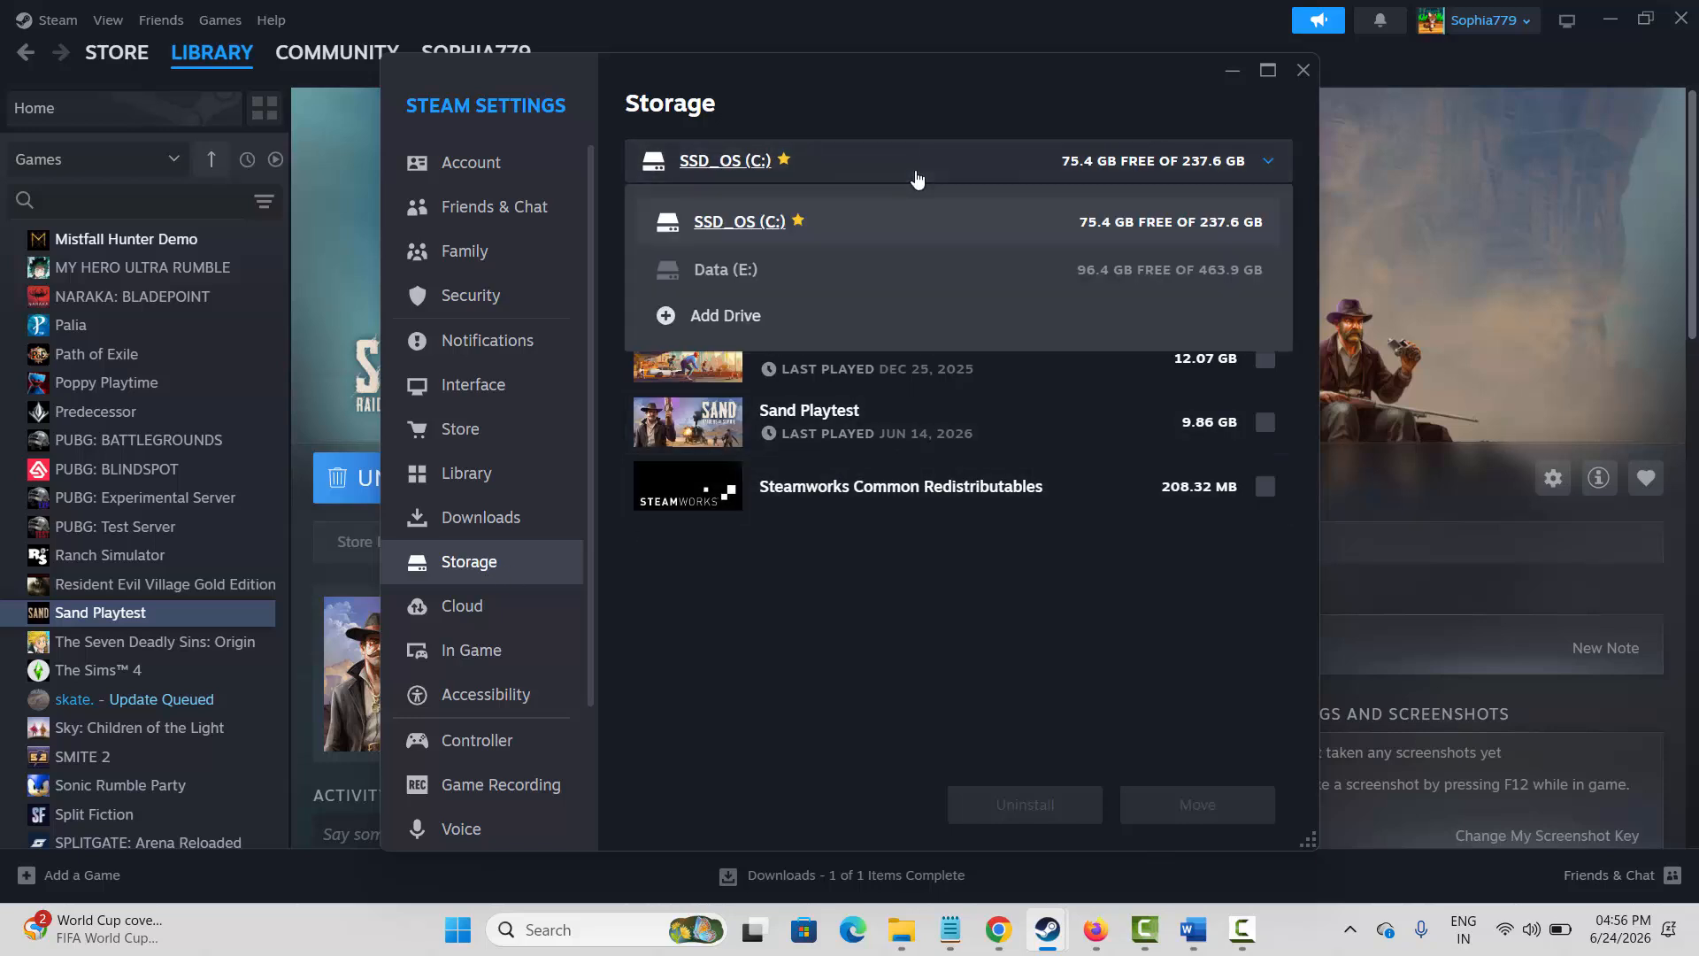
{"action": "left_click", "coordinate": [873, 281]}
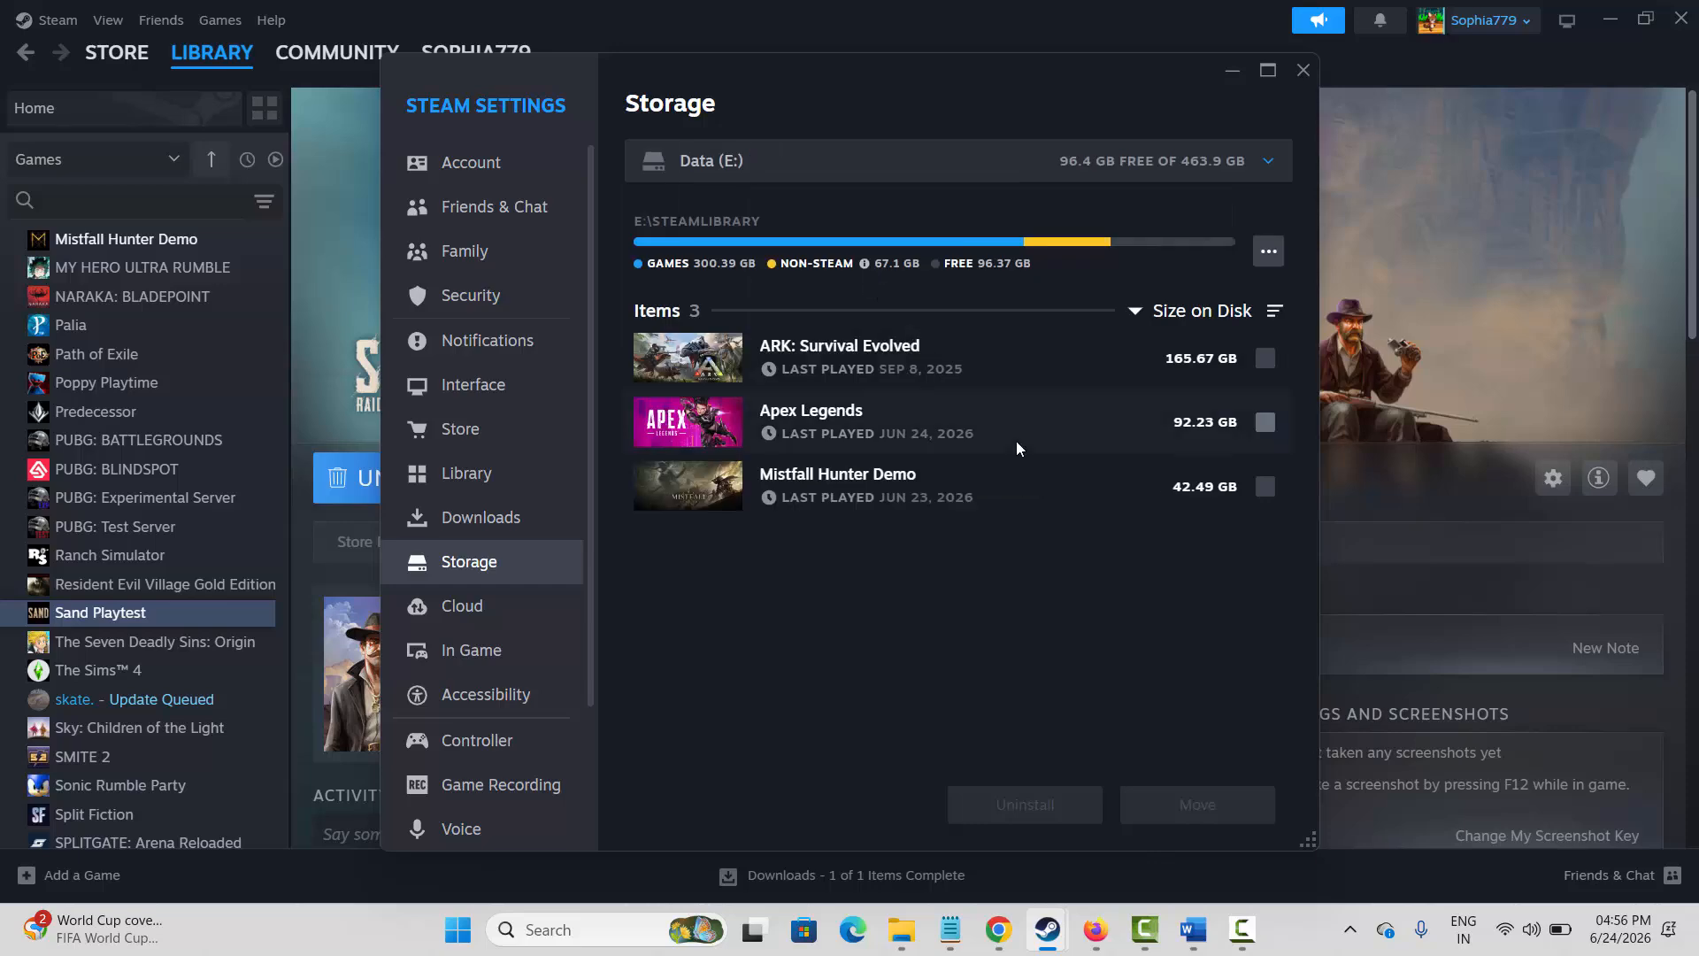
Step: Select Mistfall Hunter Demo to bring up the Move option, close Steam's settings without moving it, and return to the Word notes
{"action": "left_click", "coordinate": [1266, 485]}
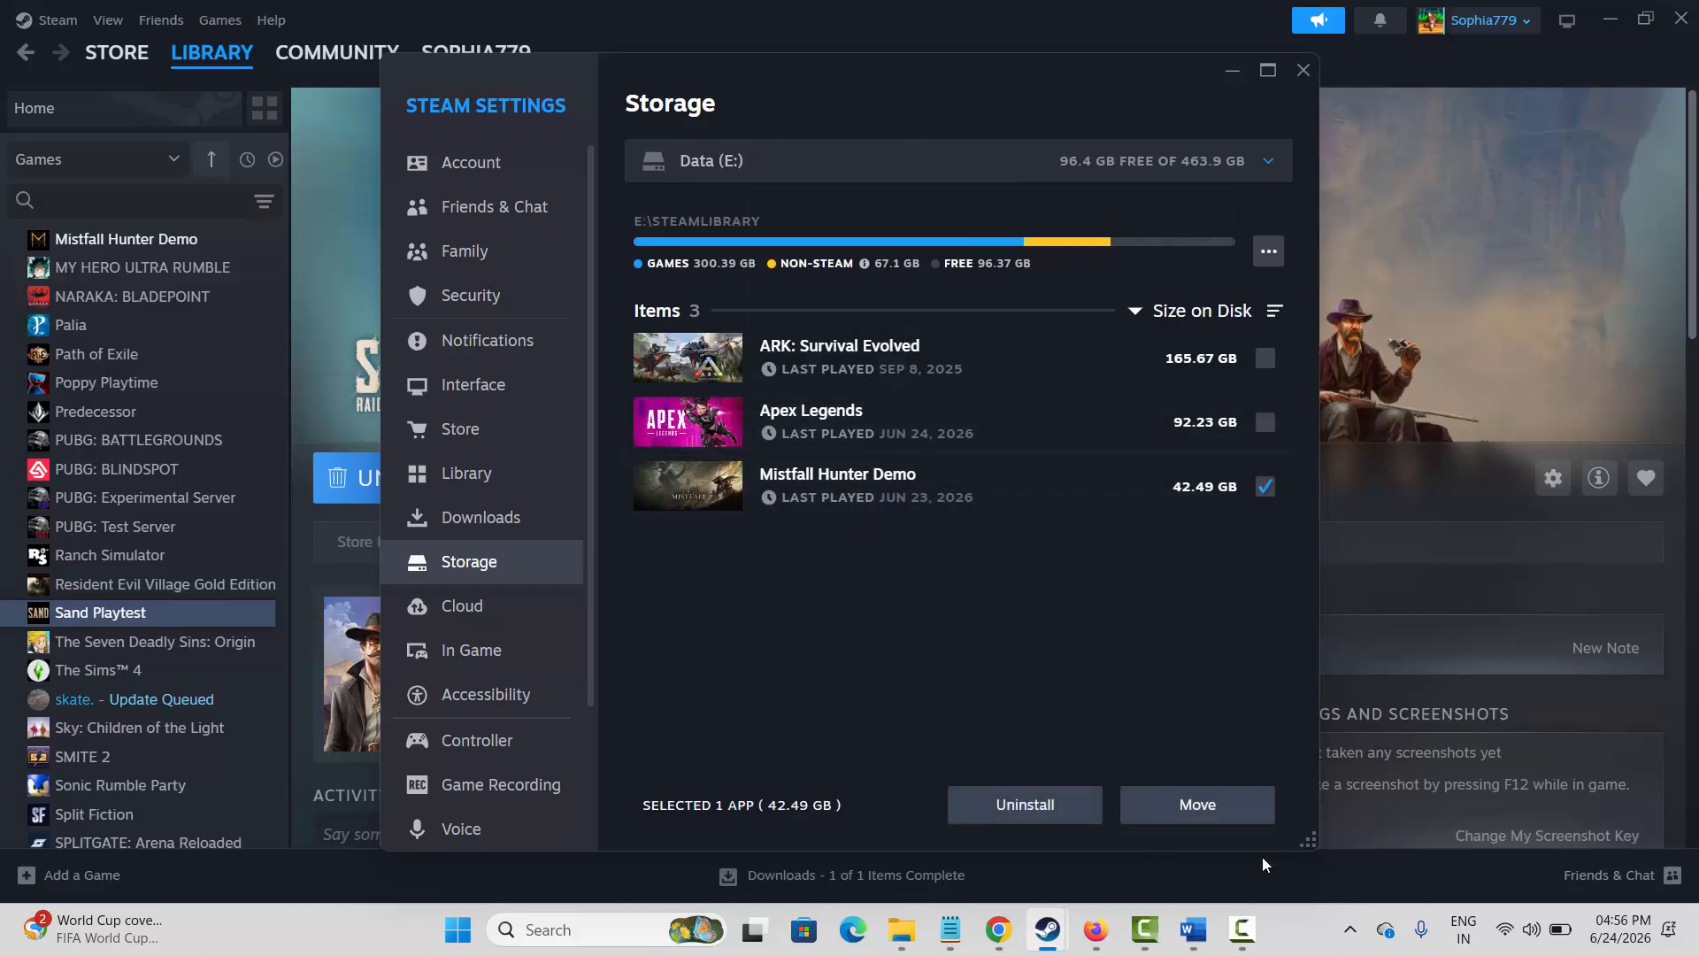
{"action": "left_click", "coordinate": [1303, 71]}
{"action": "key", "text": "alt+Tab"}
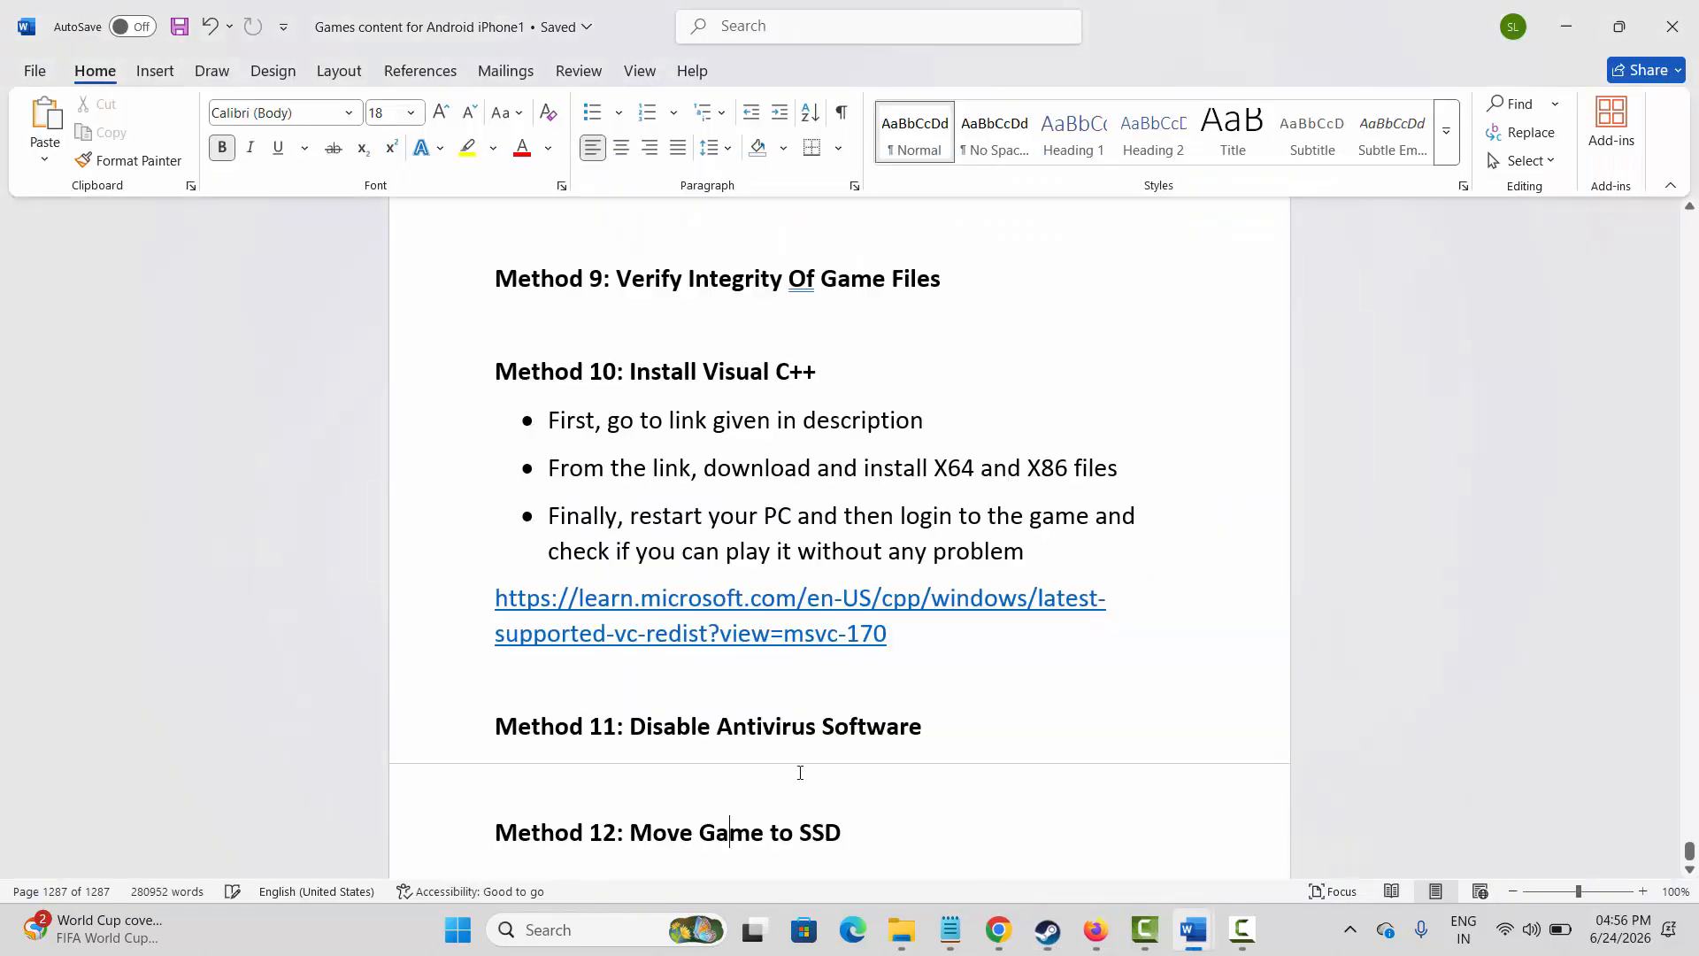
Step: Open the %temp% folder through Run for Method 13, select all its contents, and close the folder without deleting them
{"action": "scroll", "coordinate": [562, 694], "scroll_direction": "down", "scroll_amount": 1}
{"action": "left_click", "coordinate": [450, 842]}
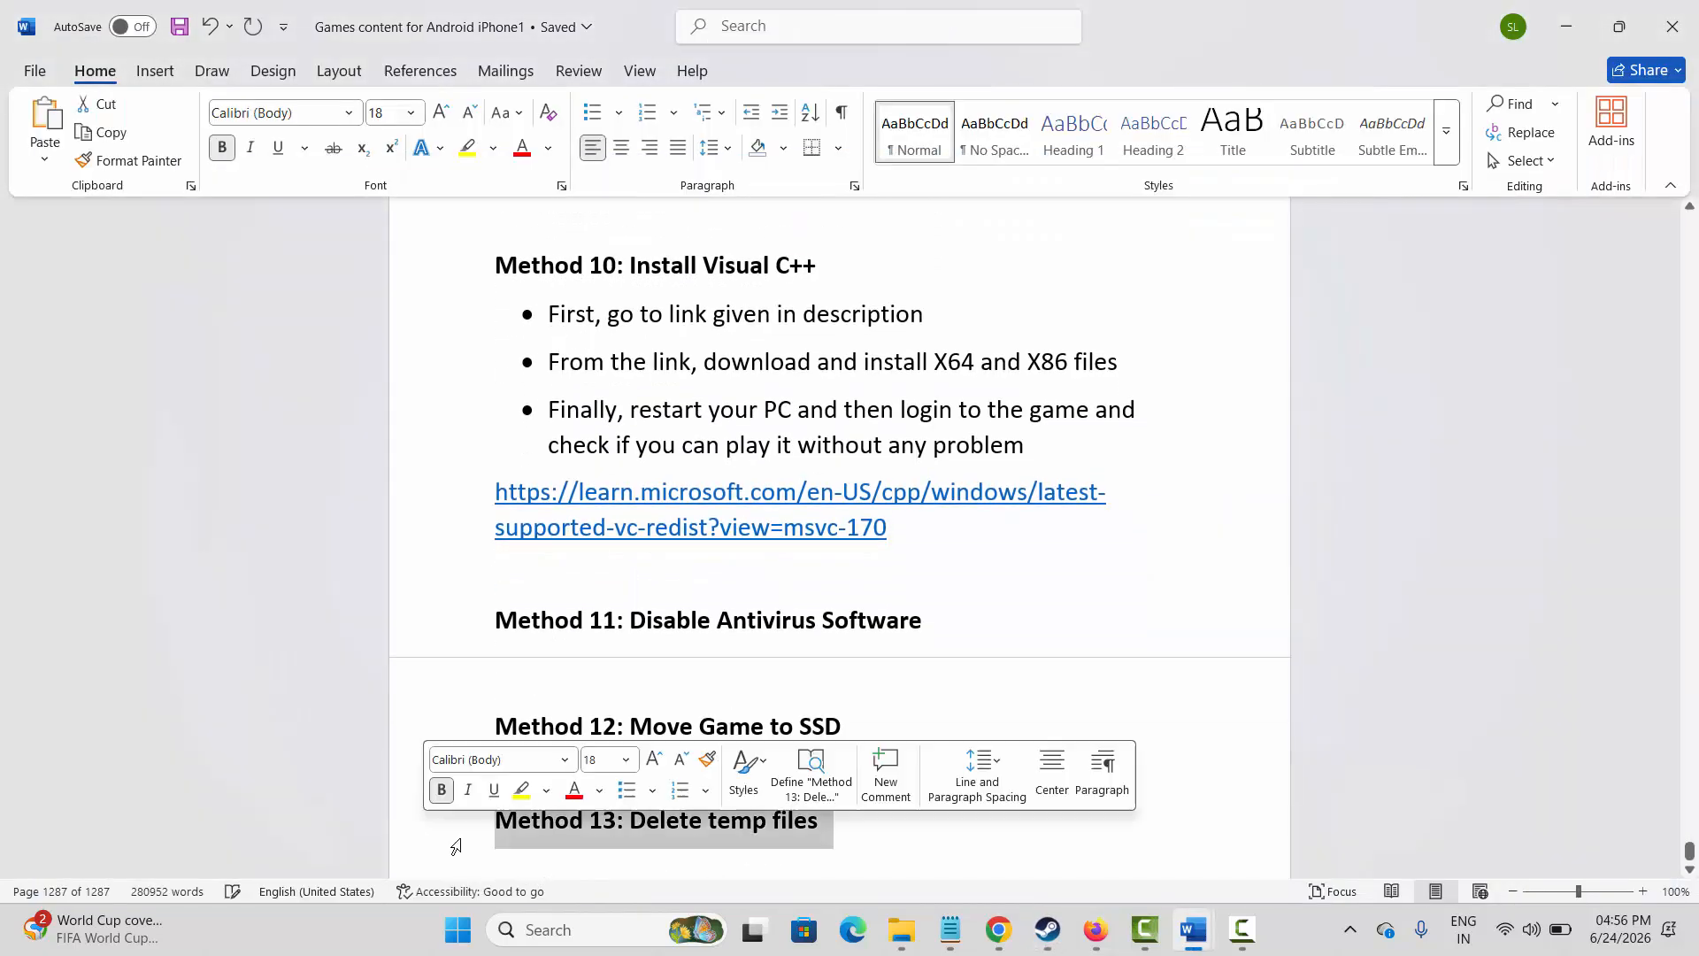
{"action": "left_click", "coordinate": [655, 853]}
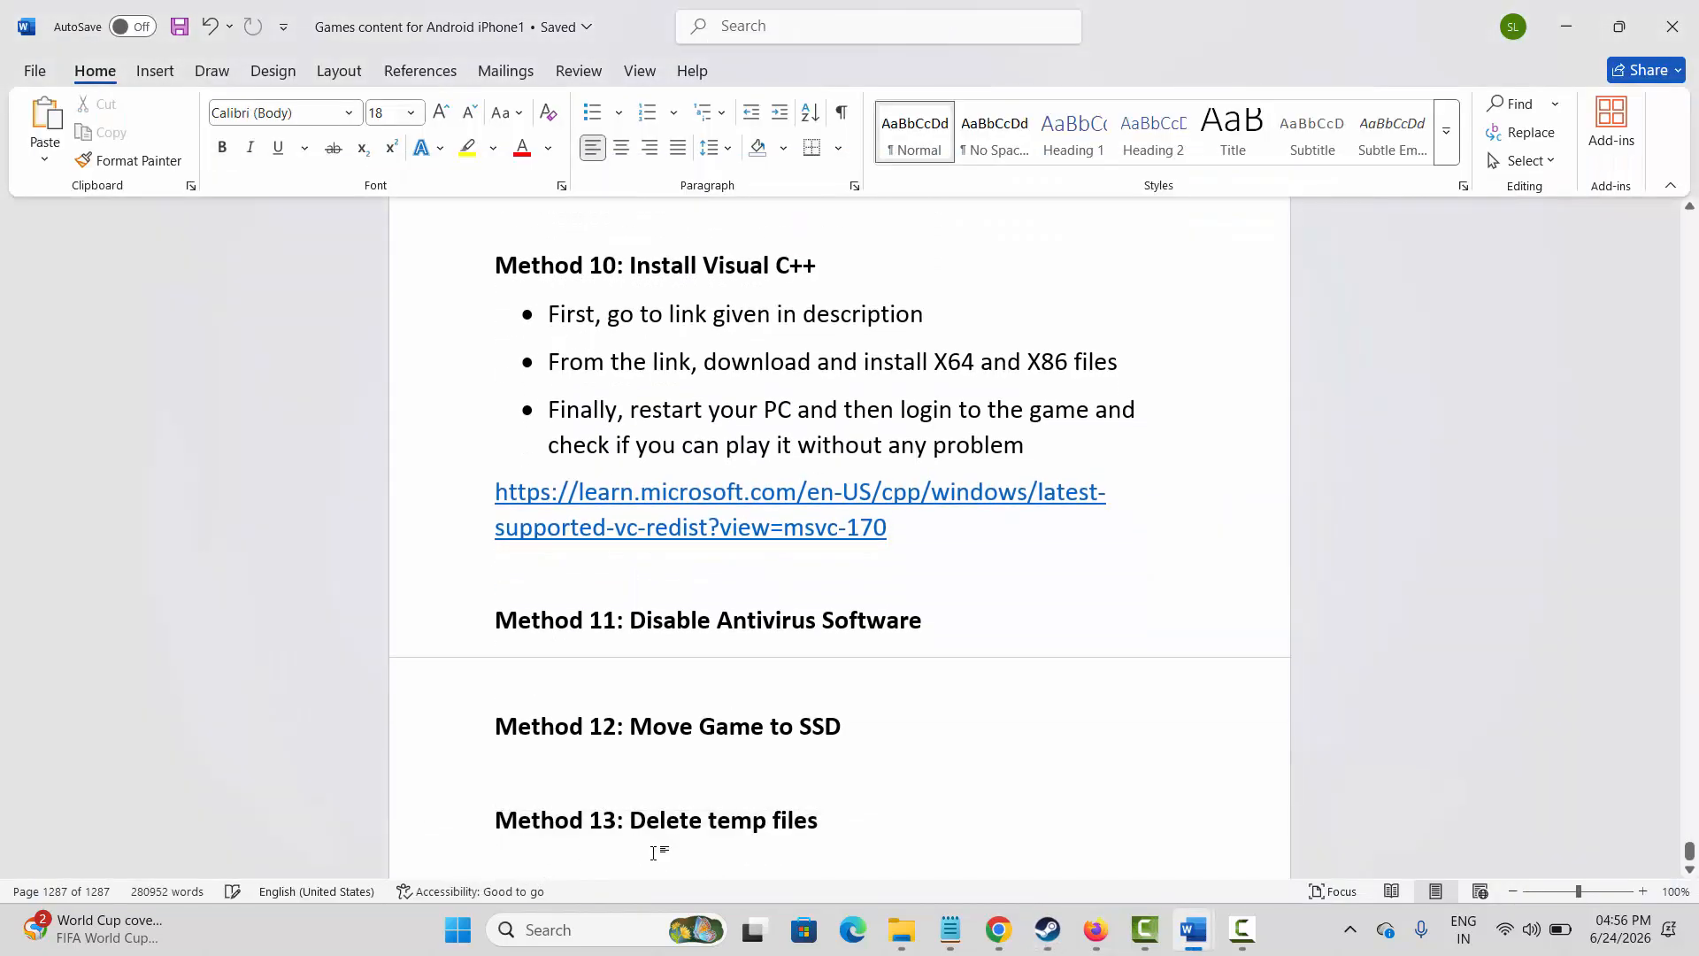
{"action": "key", "text": "super+r"}
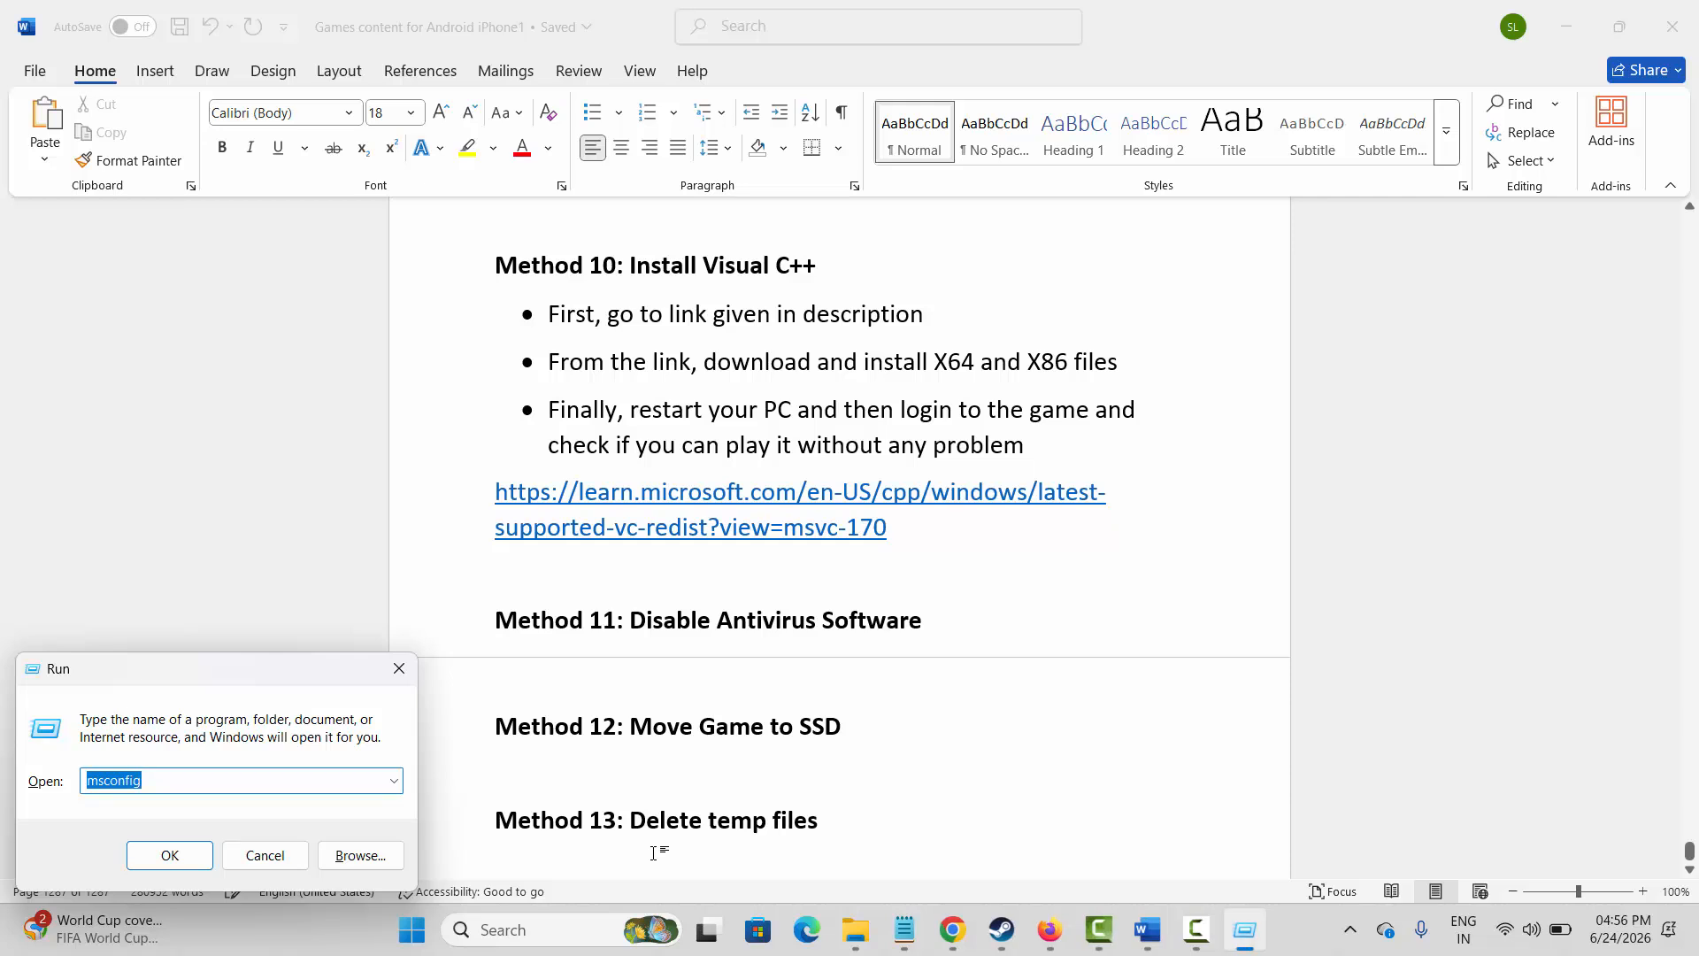
{"action": "type", "text": "%t"}
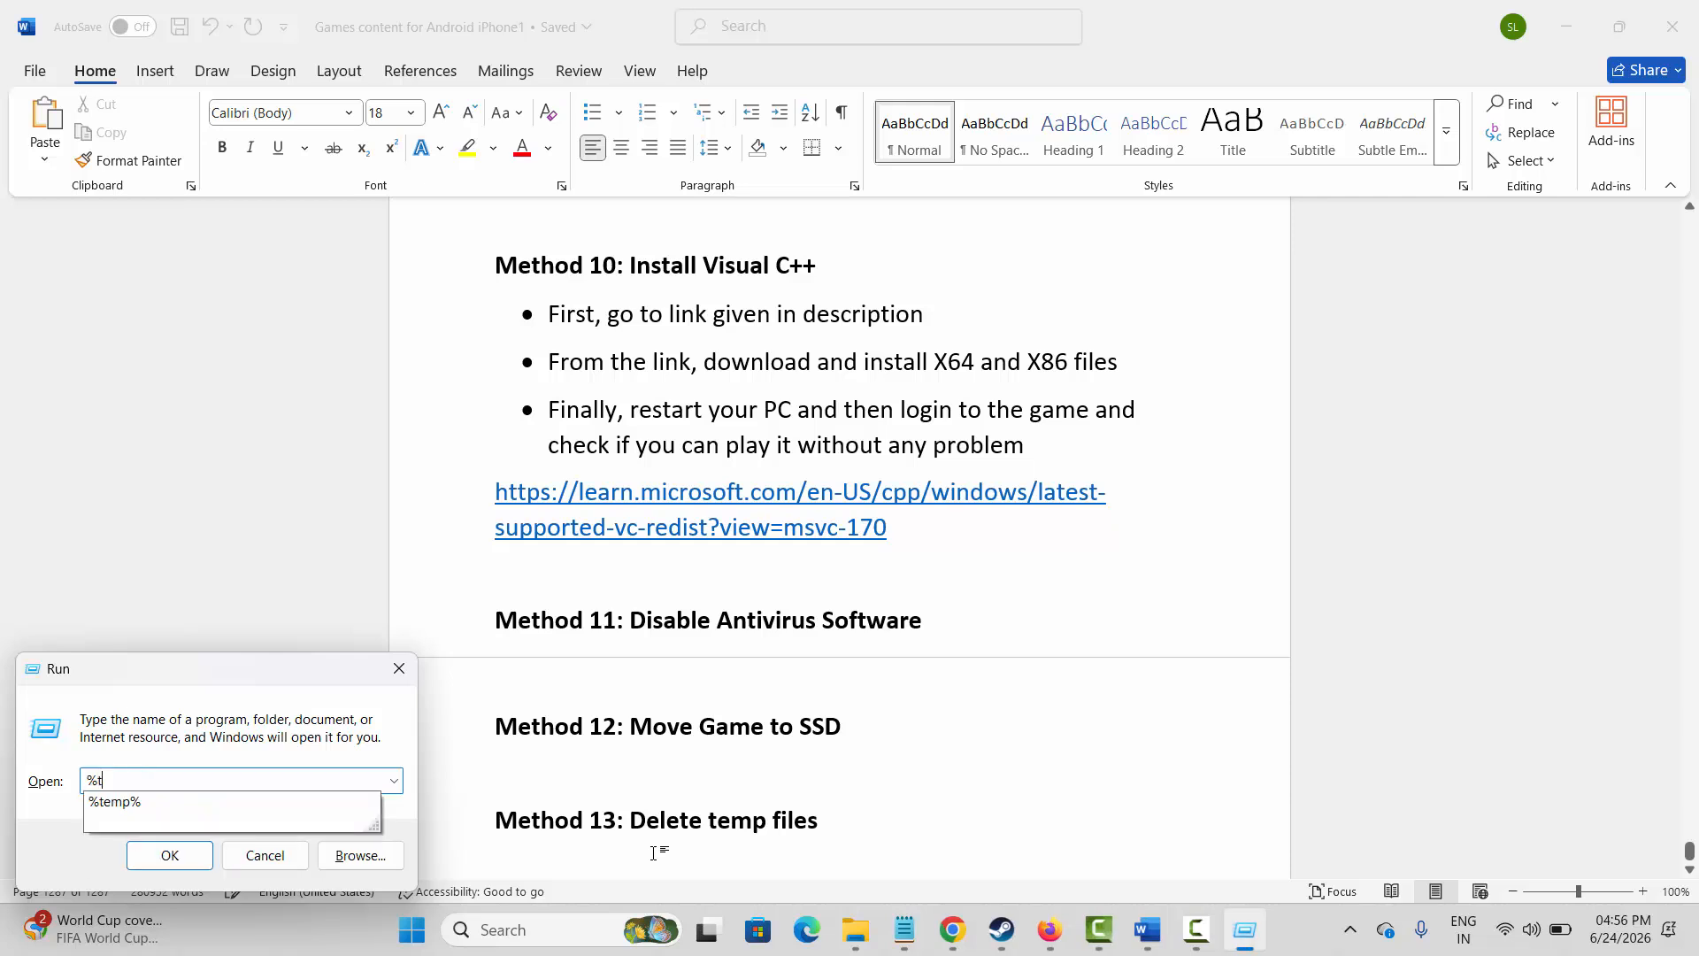
{"action": "type", "text": "emp%"}
{"action": "key", "text": "Return"}
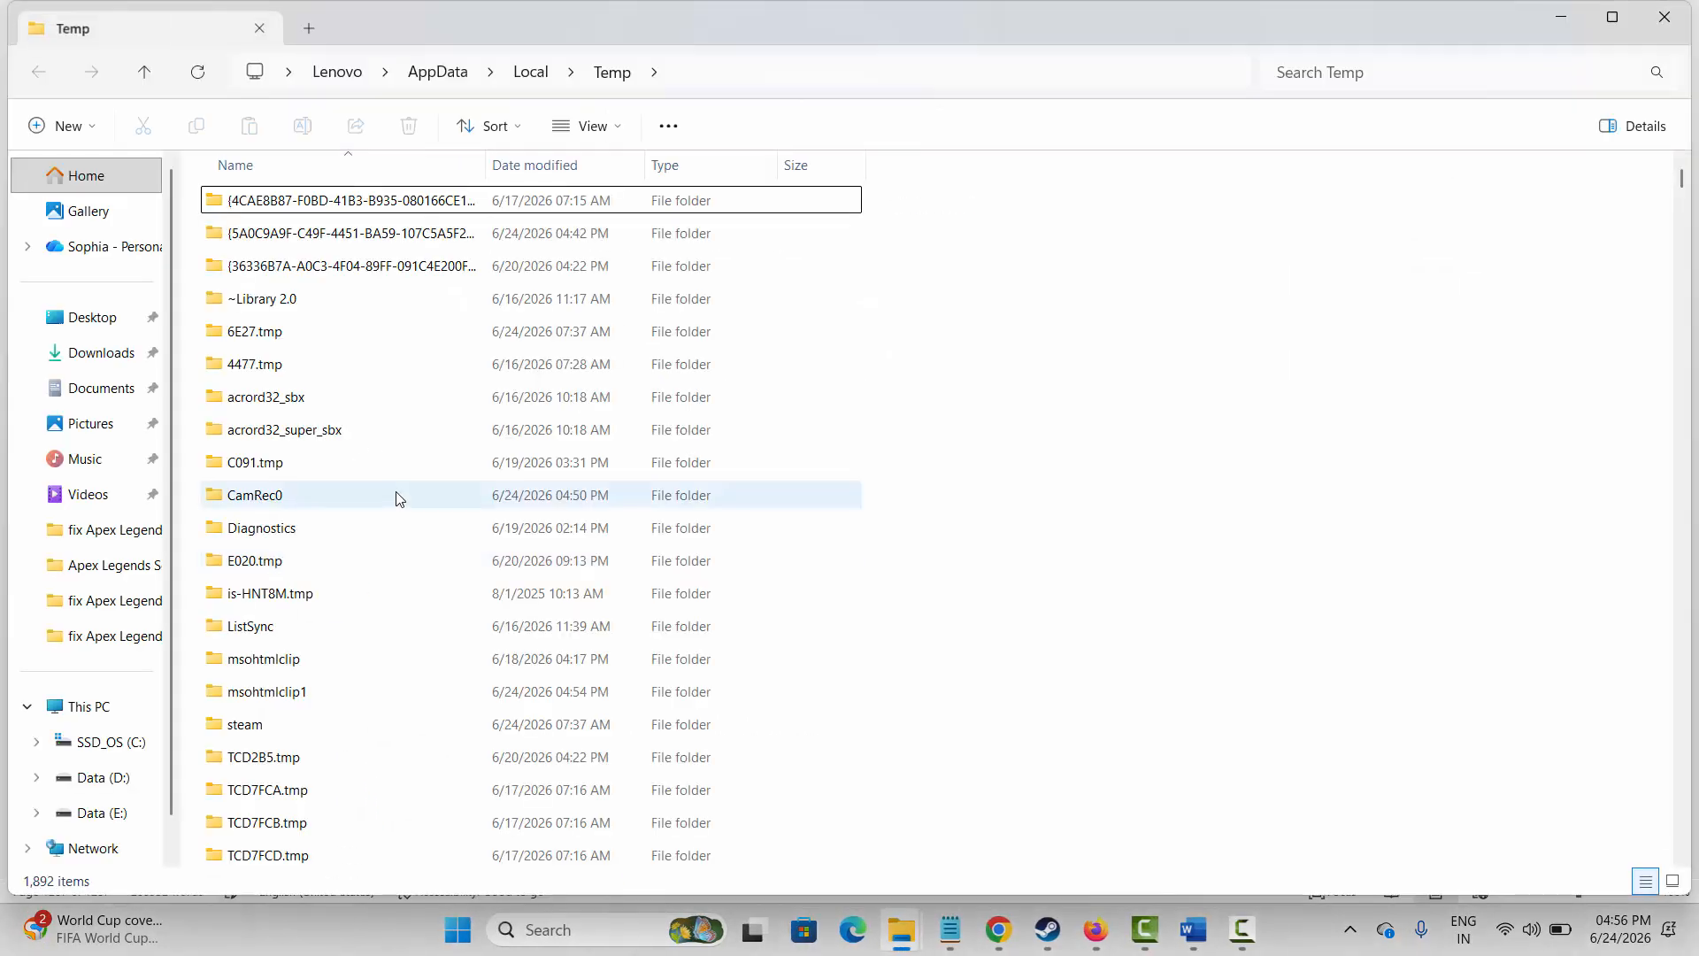
{"action": "key", "text": "ctrl+a"}
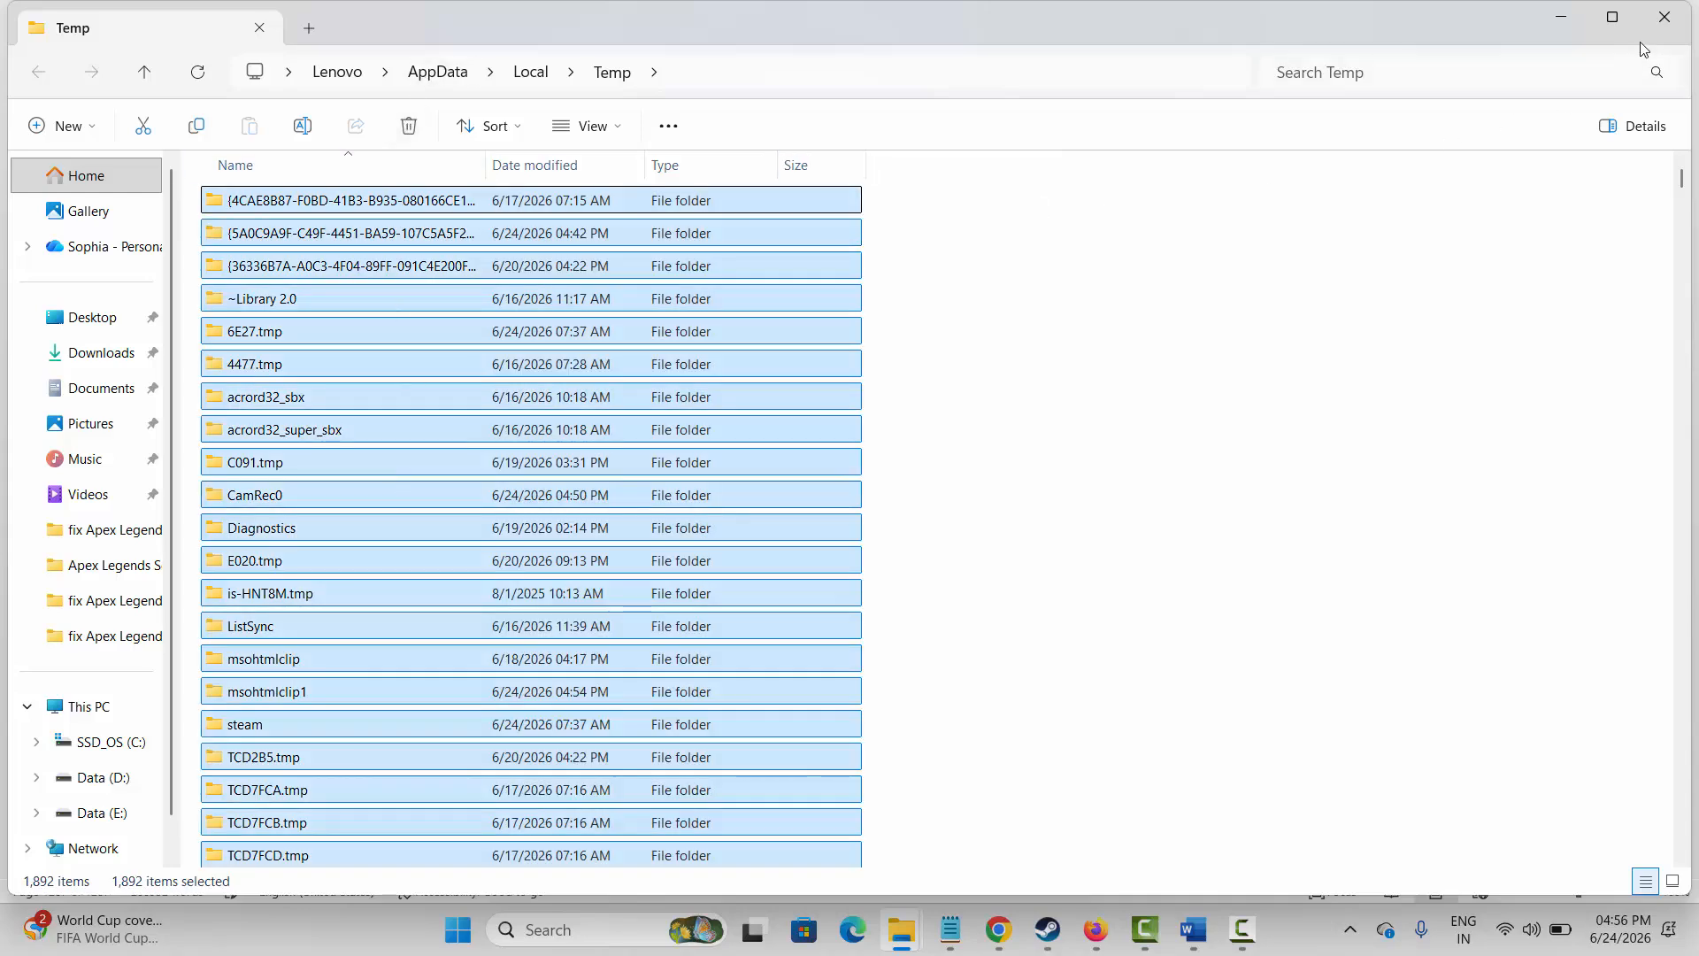
{"action": "left_click", "coordinate": [1663, 22]}
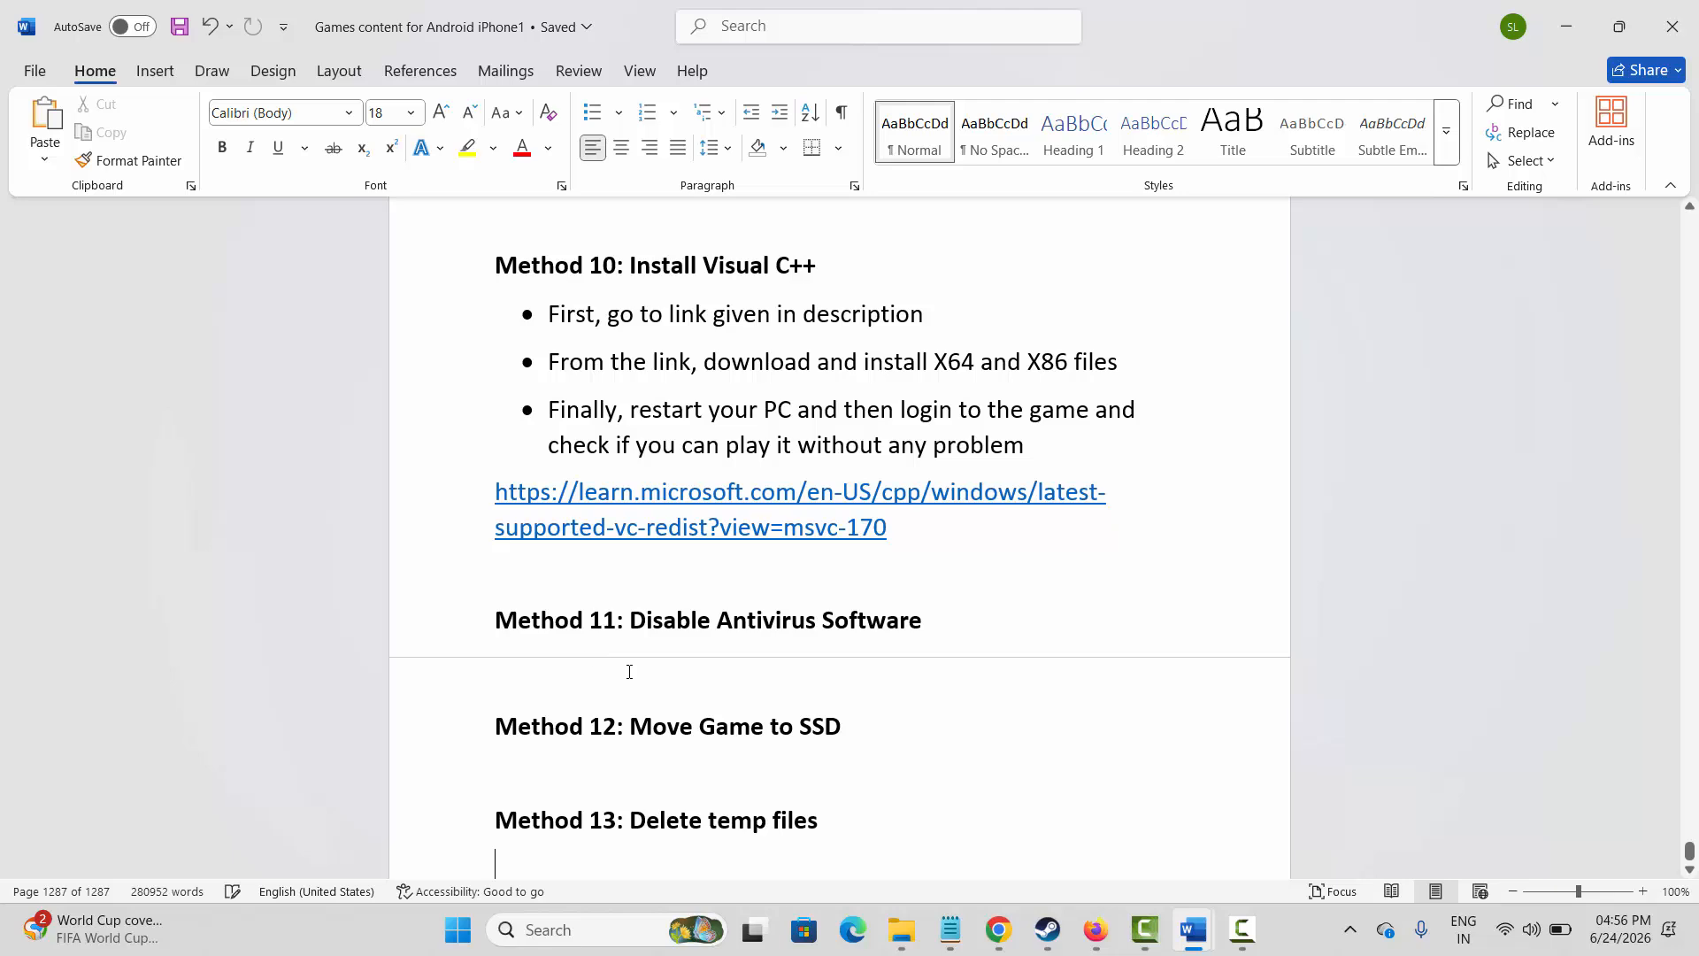
Step: Open Task Manager, bring up the End task option for the Battle.net background process, and close Task Manager without ending it
{"action": "scroll", "coordinate": [629, 672], "scroll_direction": "down", "scroll_amount": 3}
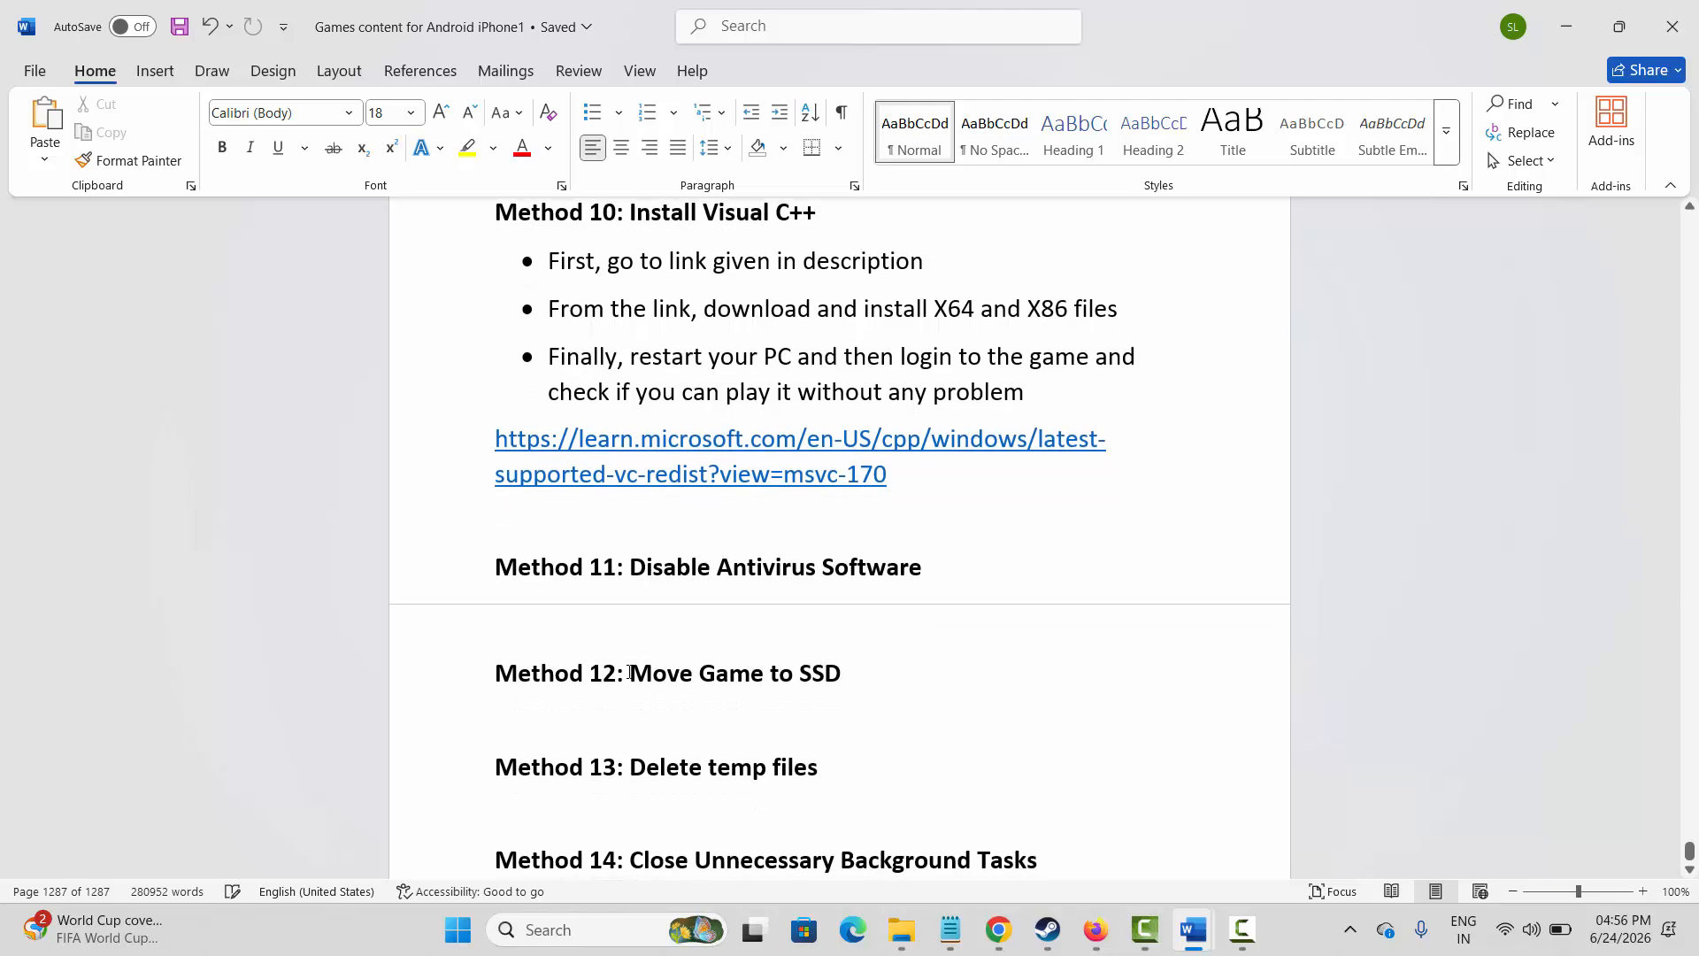
{"action": "left_click", "coordinate": [579, 927]}
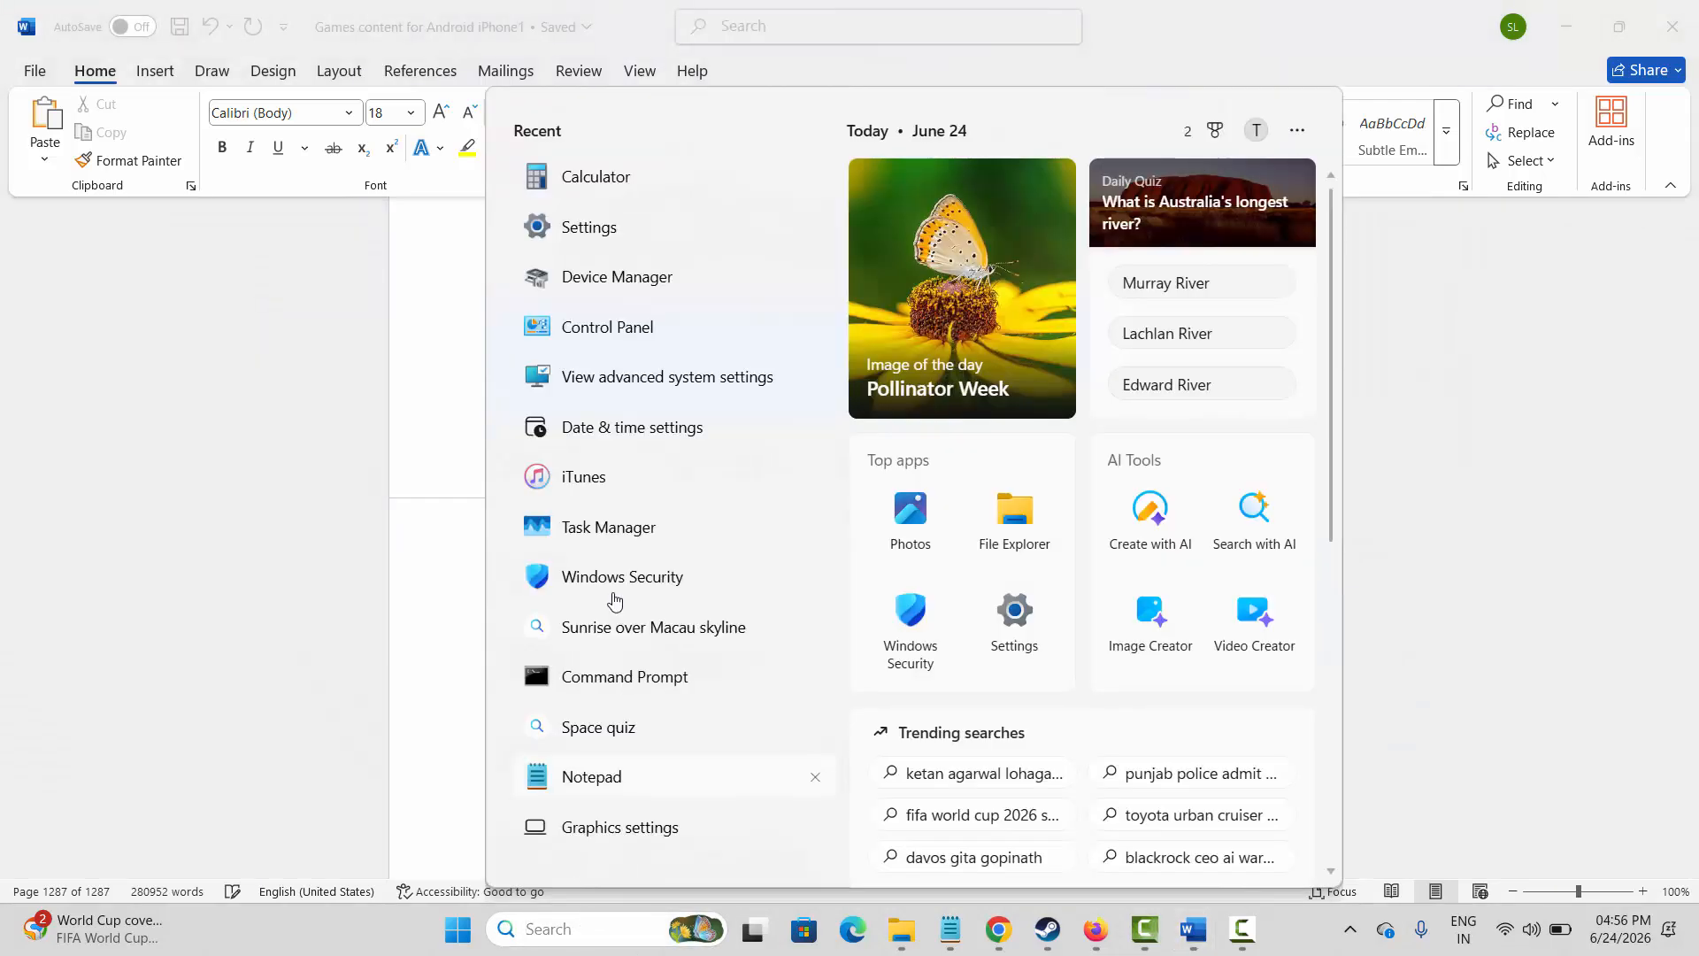
{"action": "key", "text": "Escape"}
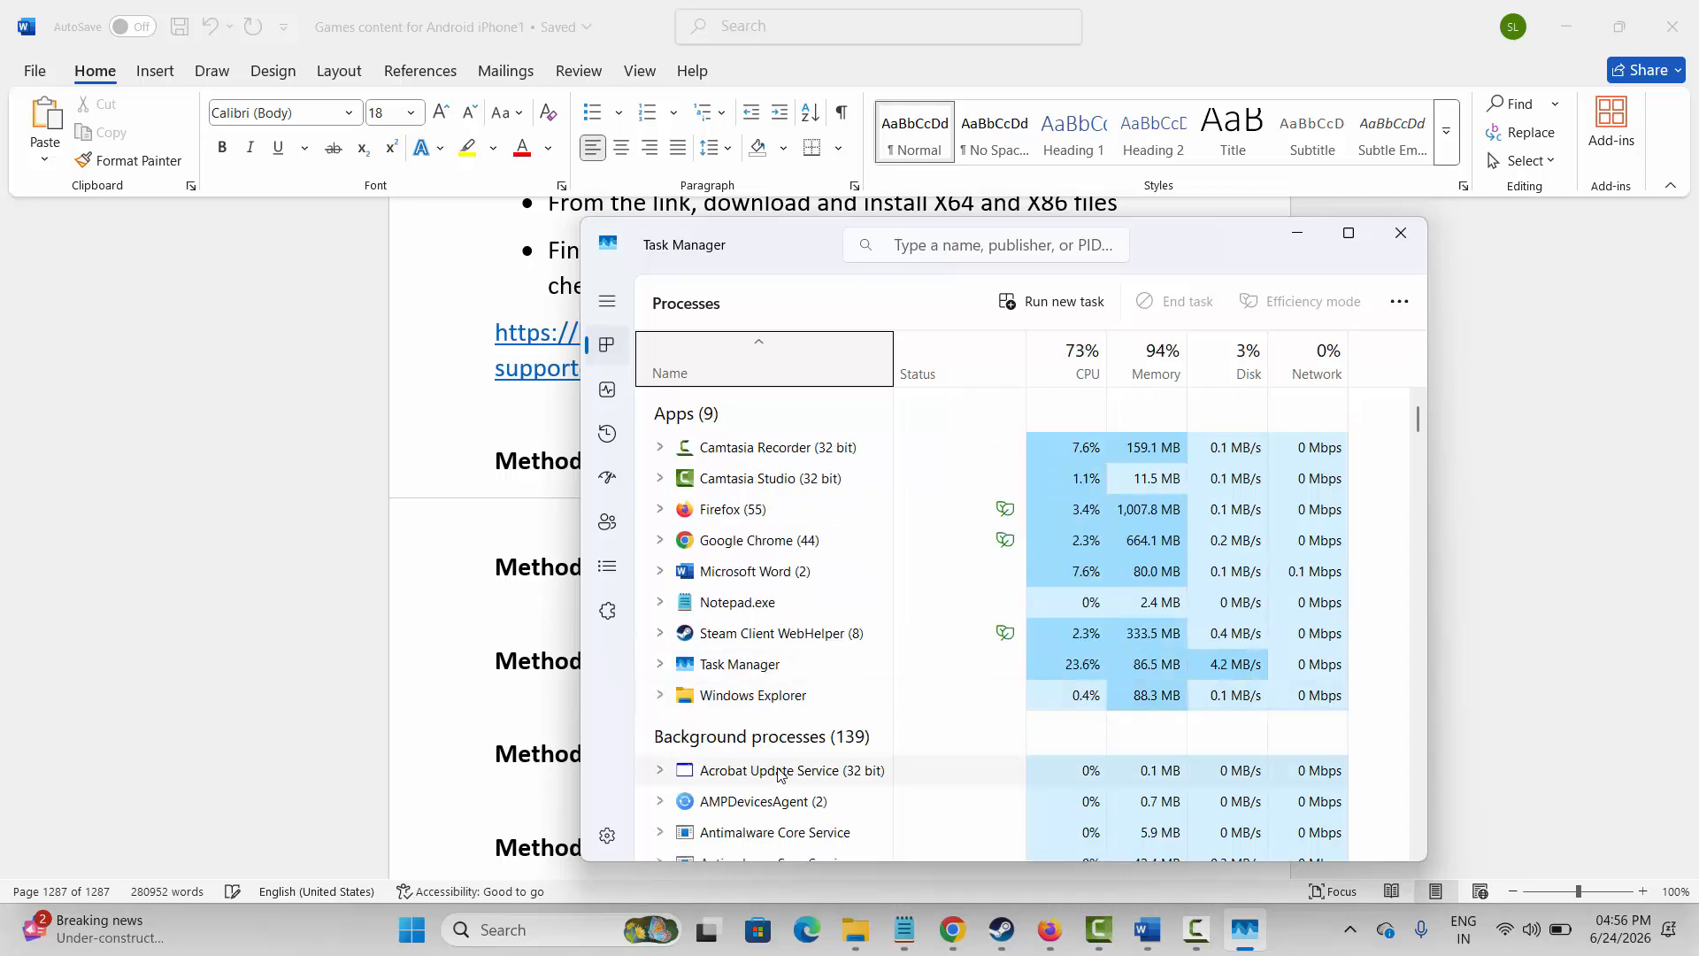
{"action": "scroll", "coordinate": [772, 756], "scroll_direction": "down", "scroll_amount": 1}
{"action": "scroll", "coordinate": [771, 761], "scroll_direction": "down", "scroll_amount": 3}
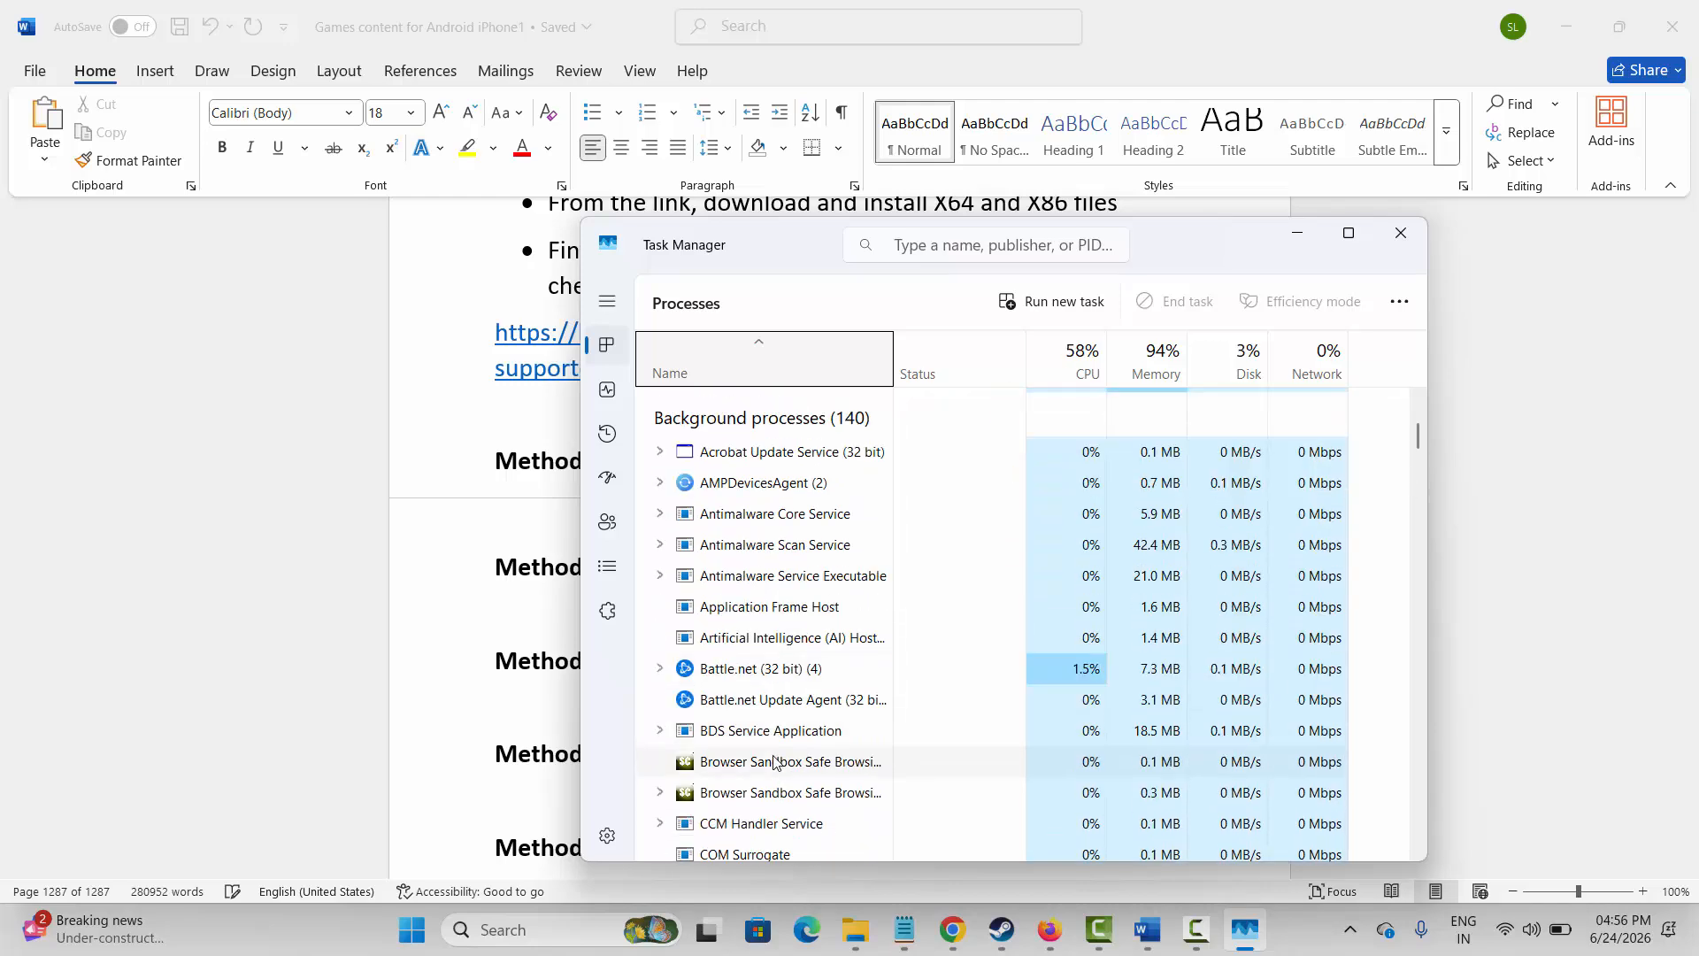
{"action": "left_click", "coordinate": [761, 670]}
{"action": "right_click", "coordinate": [761, 670]}
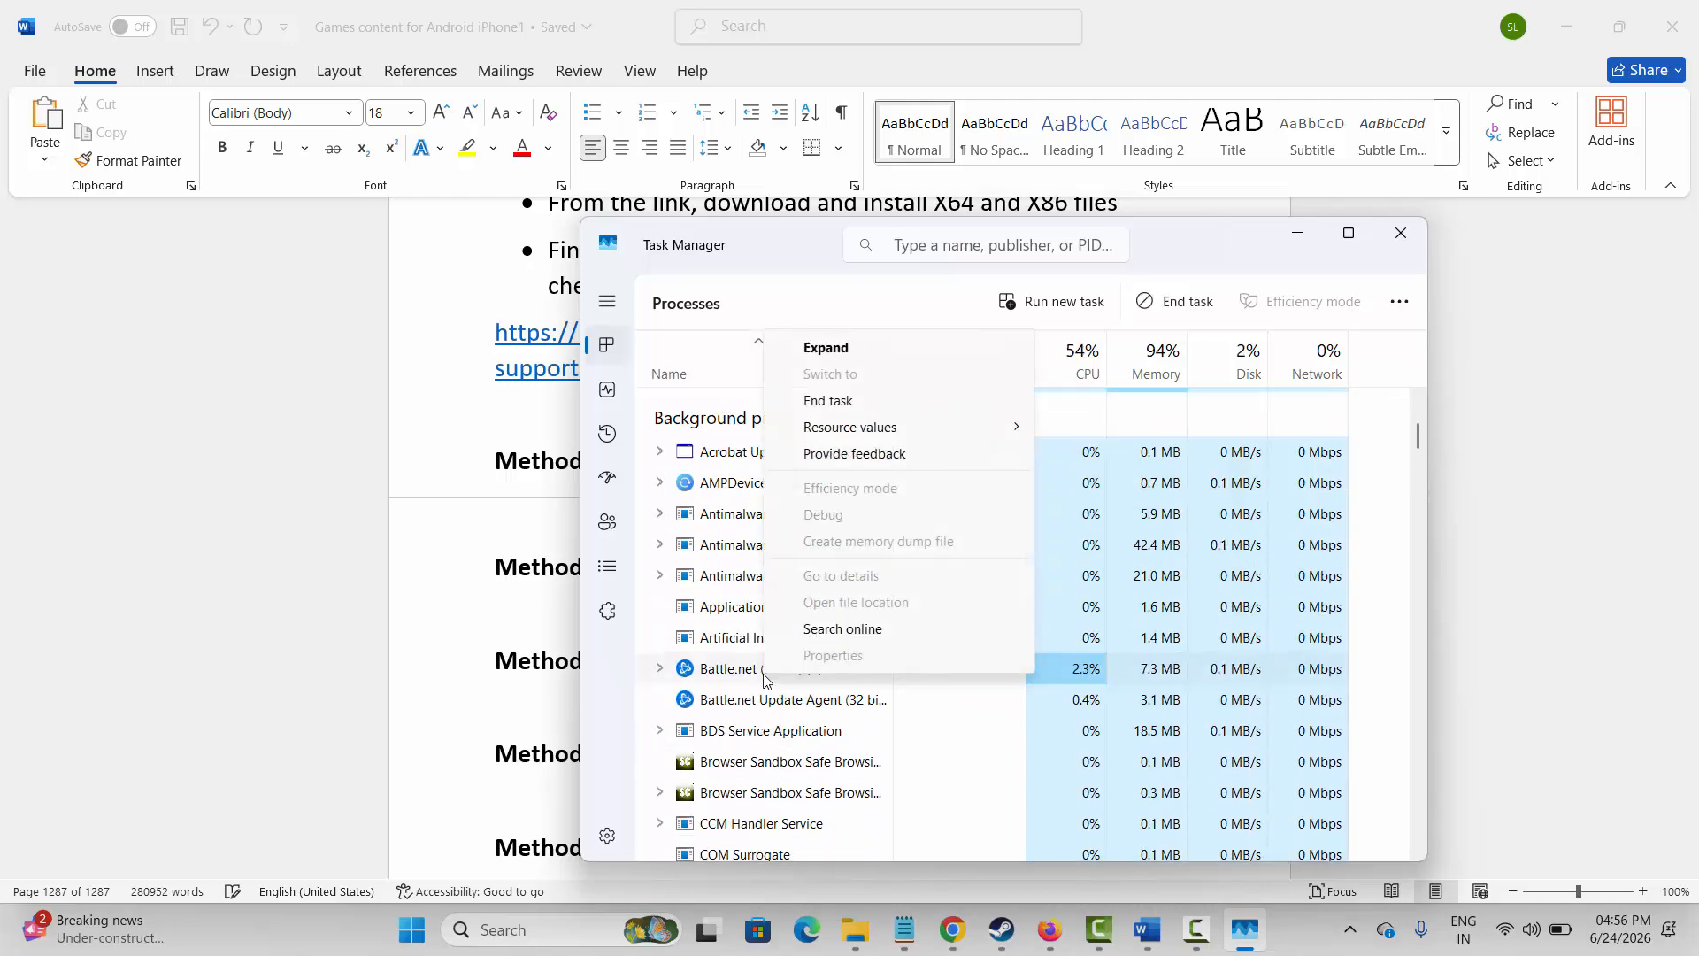
{"action": "left_click", "coordinate": [1400, 233]}
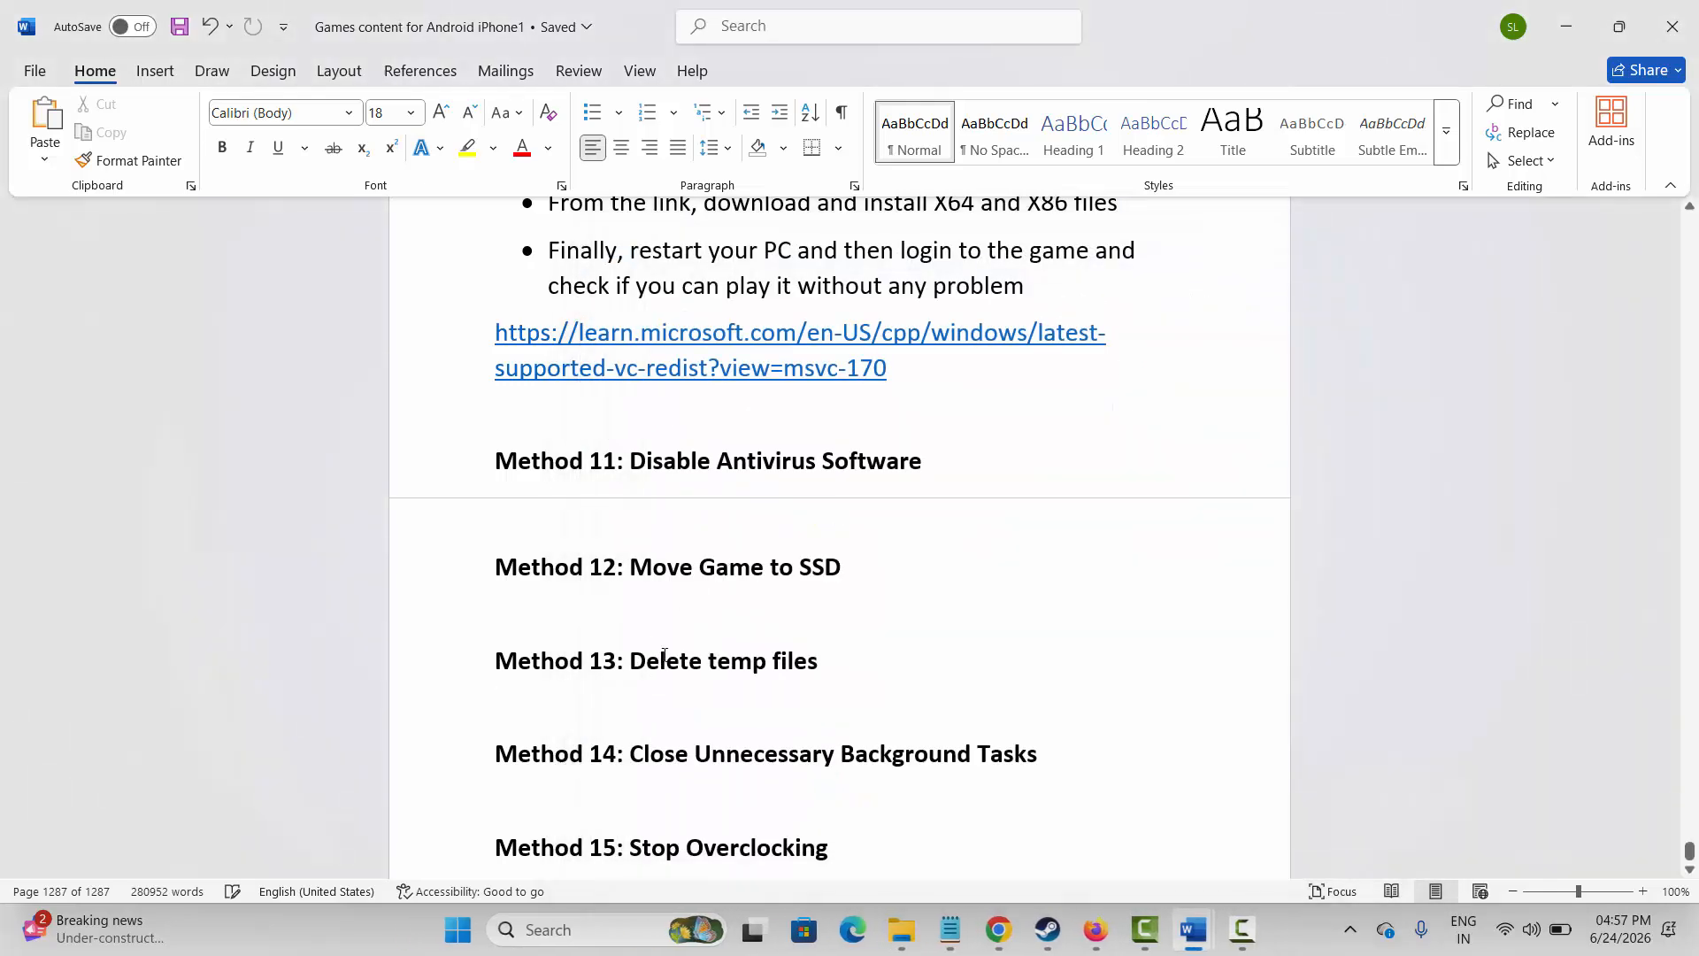
Step: Read Method 15: Stop Overclocking in the Word notes, marking the CPU & GPU and gaming performance phrases
{"action": "scroll", "coordinate": [663, 655], "scroll_direction": "down", "scroll_amount": 2}
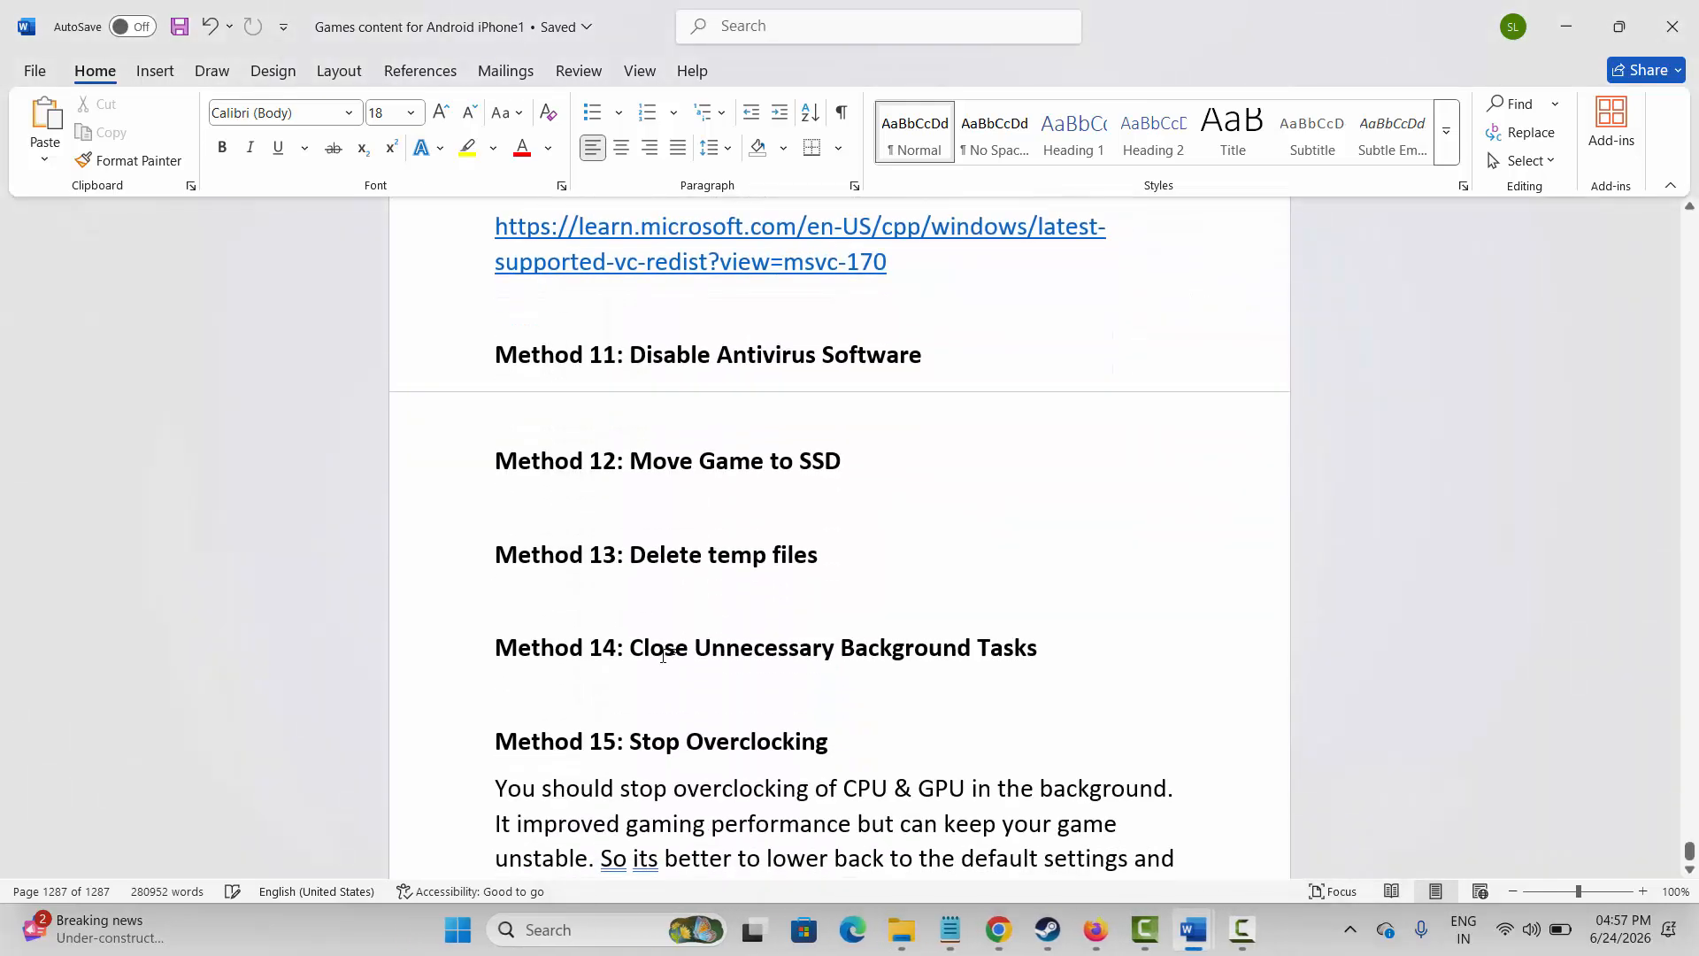
{"action": "scroll", "coordinate": [665, 655], "scroll_direction": "down", "scroll_amount": 1}
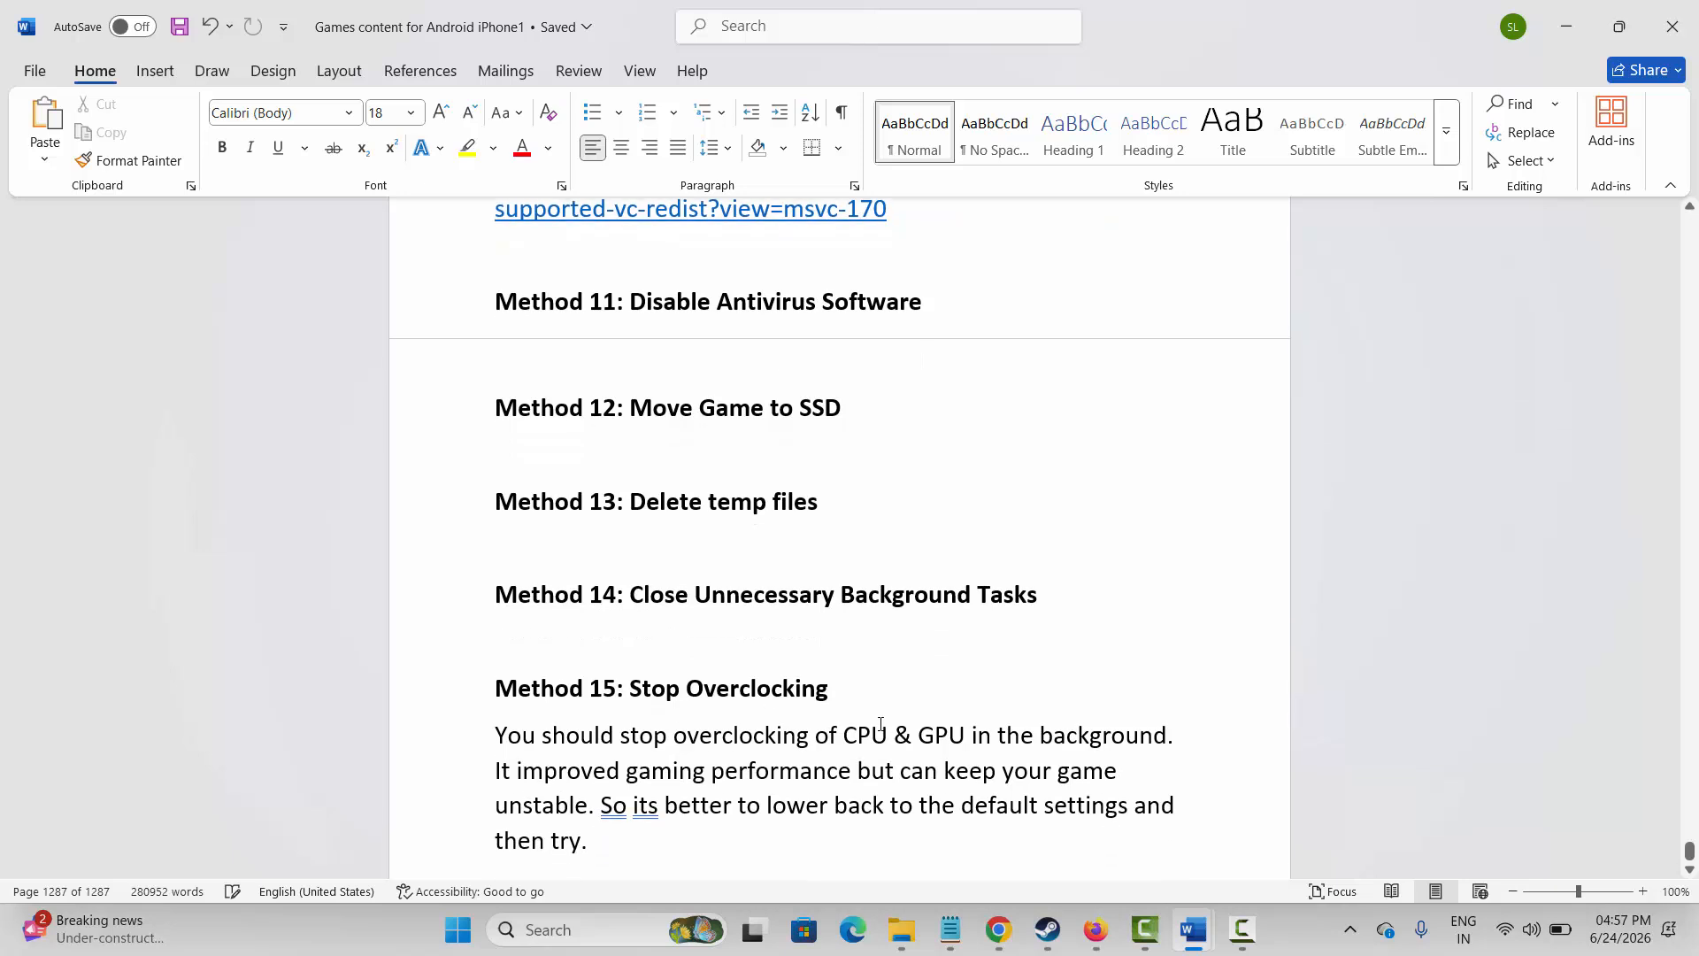
{"action": "left_click_drag", "start_coordinate": [872, 742], "coordinate": [1165, 738]}
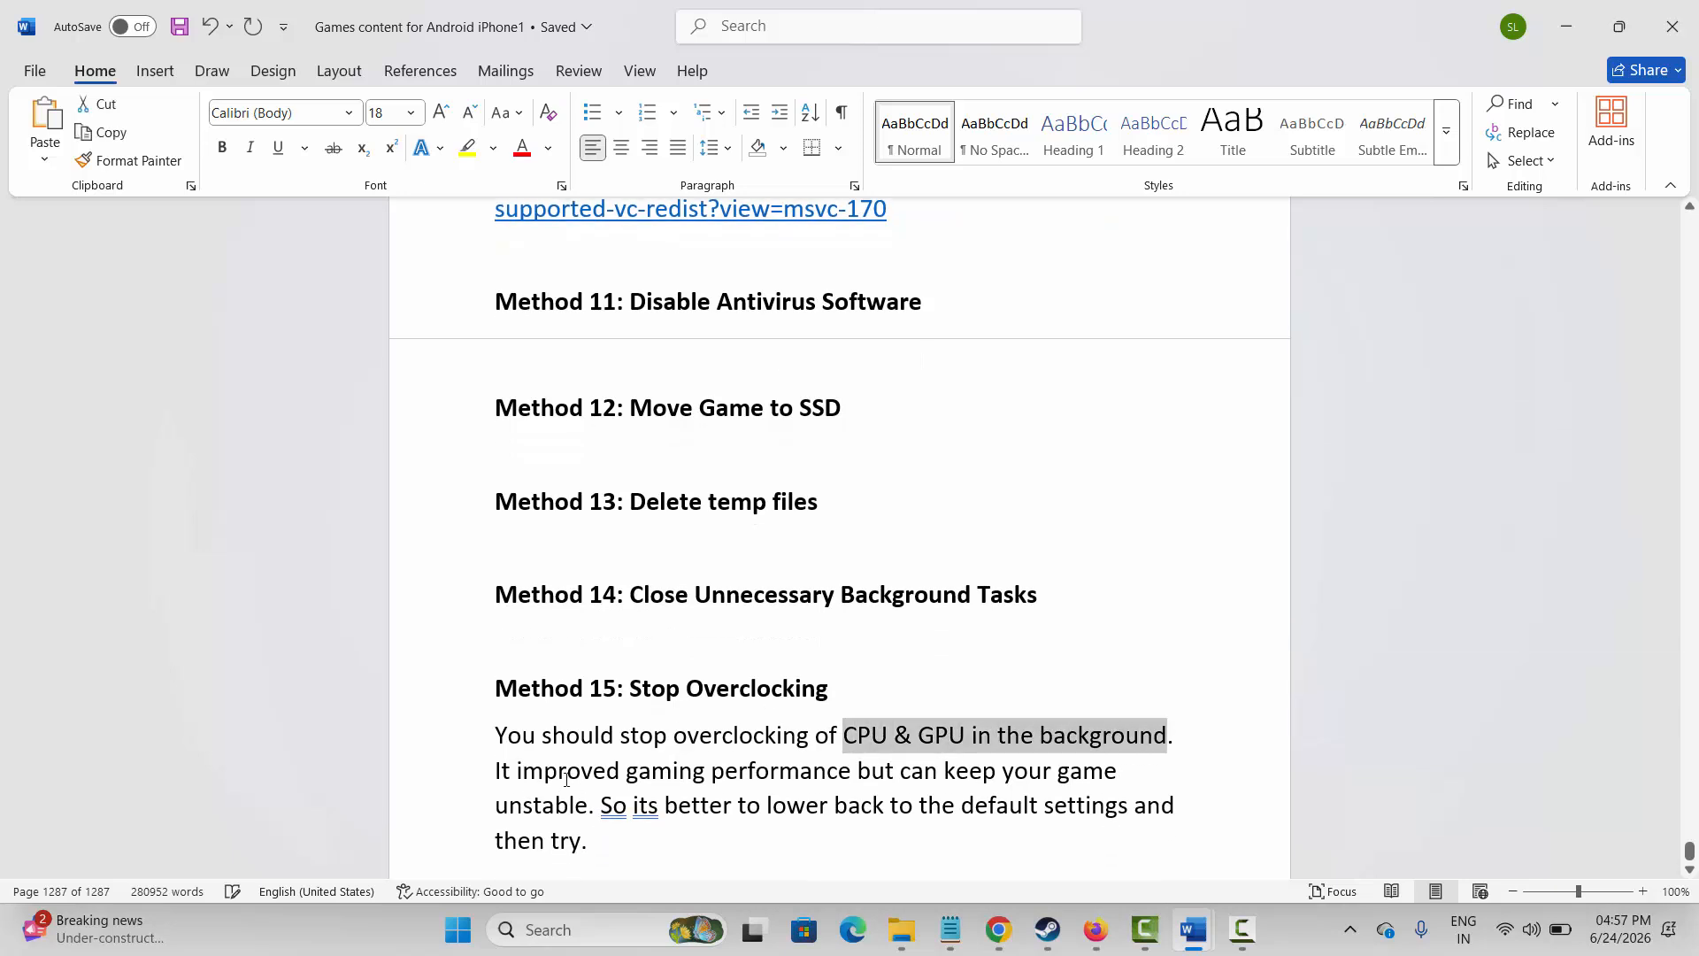
{"action": "left_click_drag", "start_coordinate": [567, 777], "coordinate": [855, 775]}
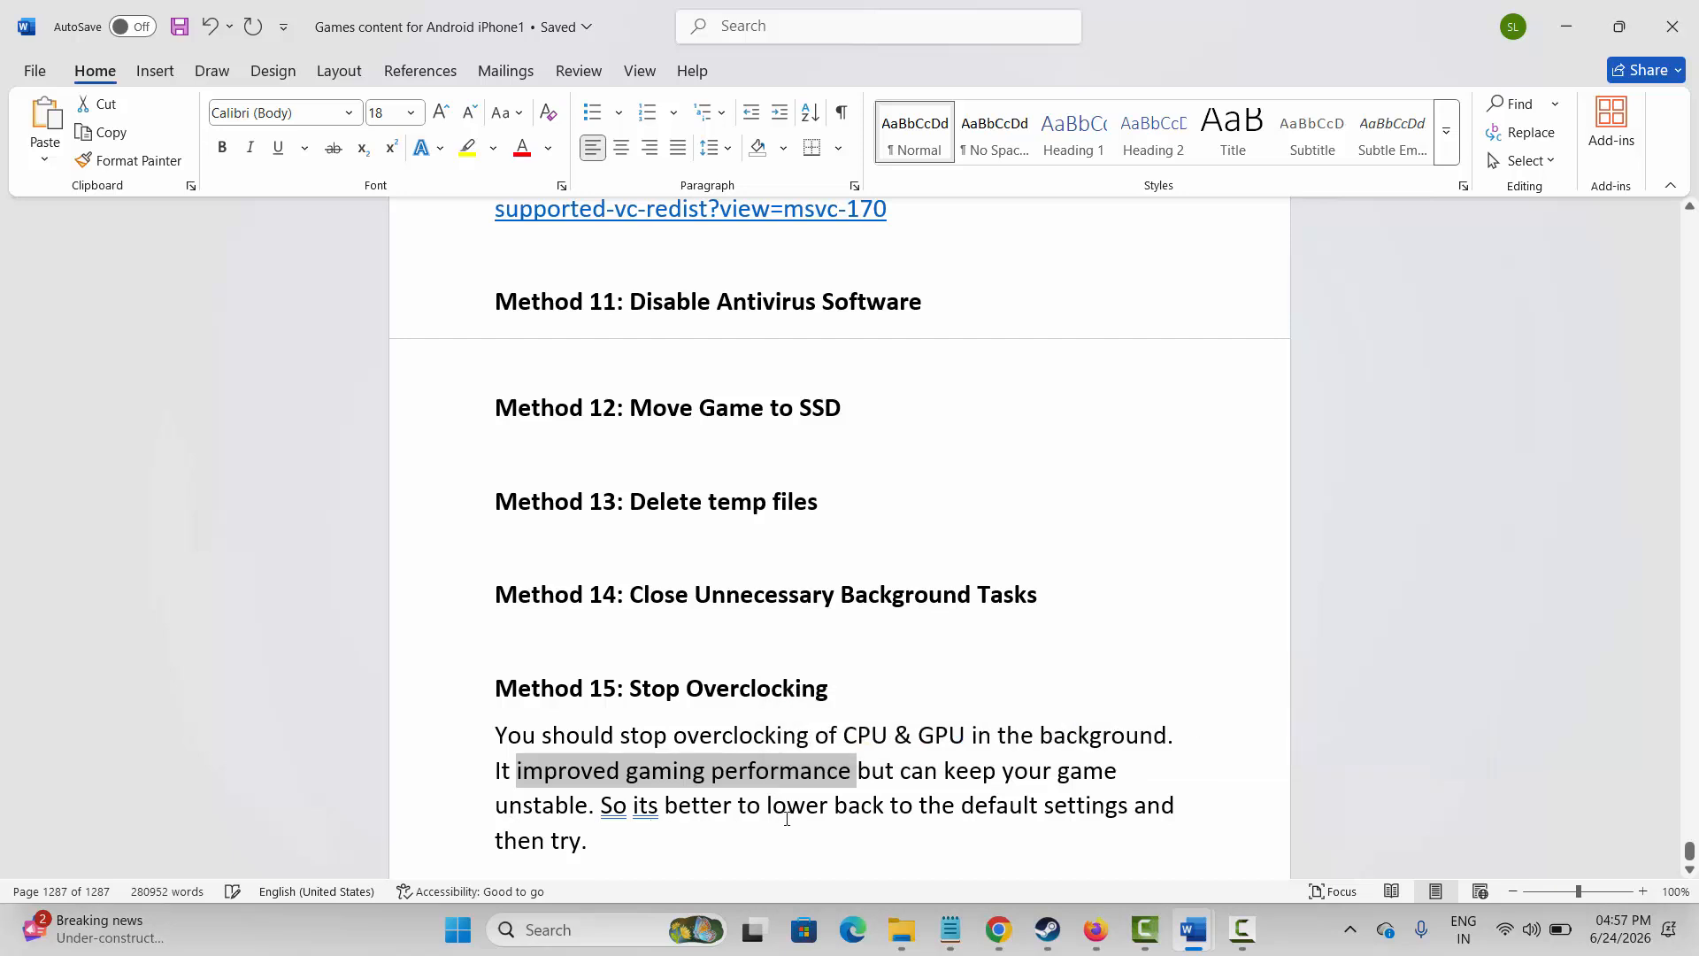
{"action": "left_click", "coordinate": [610, 761]}
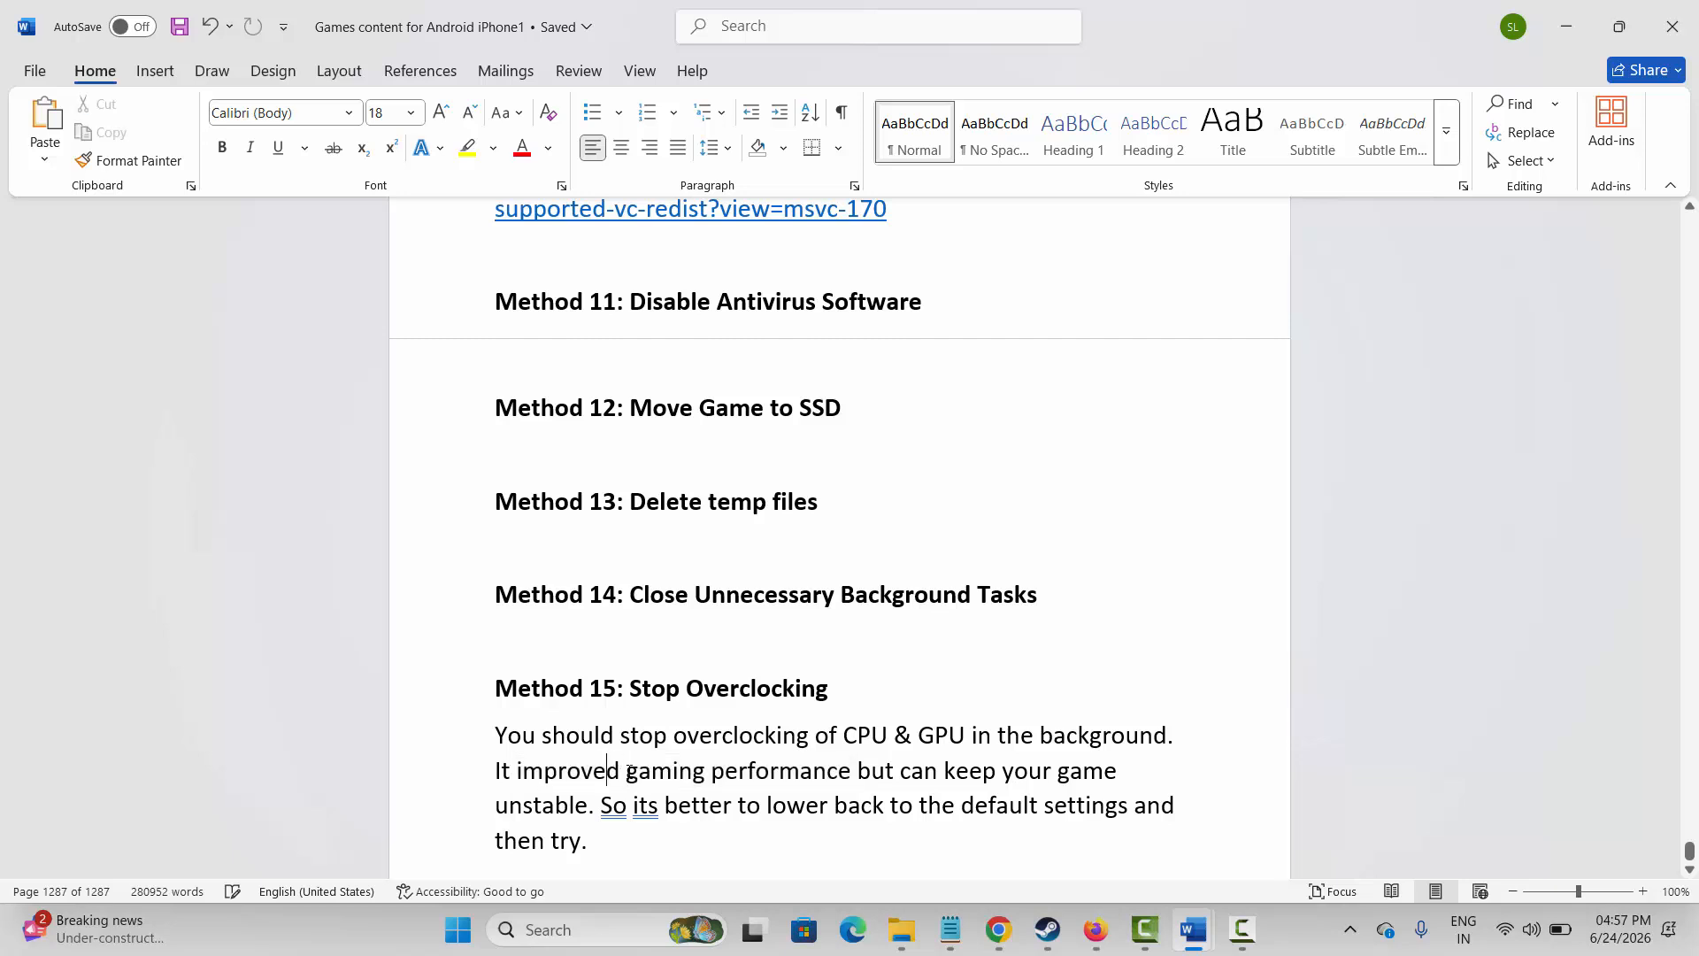
Step: Open the Windows Graphics settings for Method 16, bring up the file picker for adding a desktop app, and cancel it
{"action": "scroll", "coordinate": [623, 763], "scroll_direction": "down", "scroll_amount": 3}
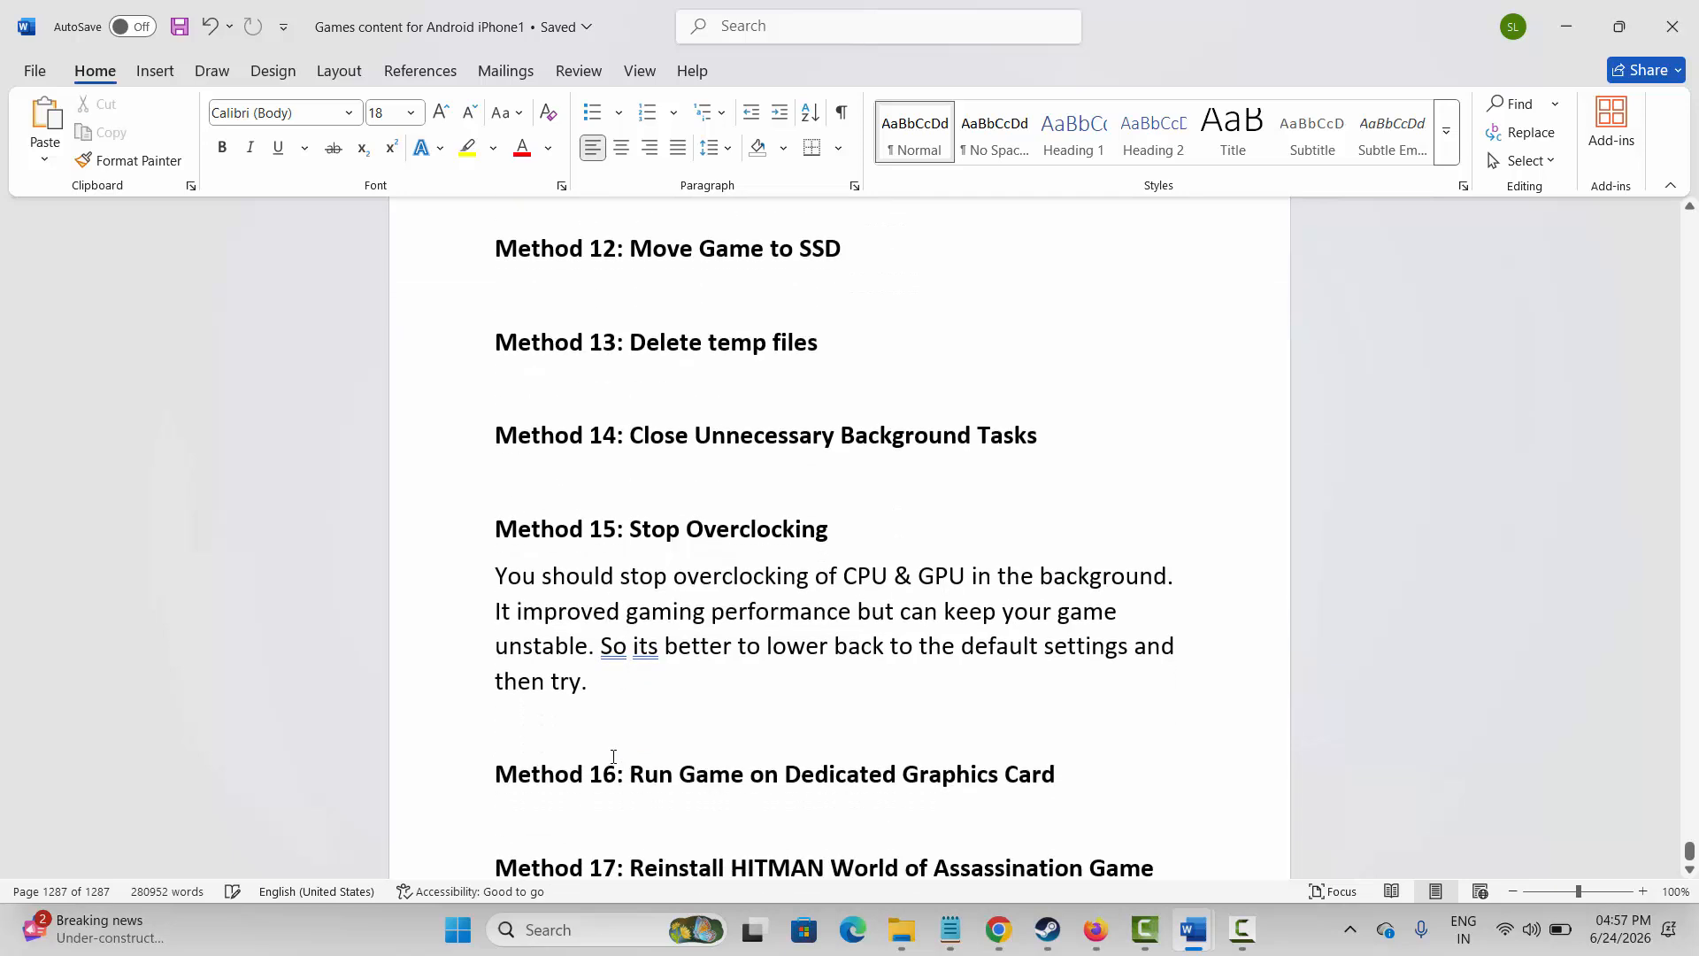
{"action": "scroll", "coordinate": [611, 755], "scroll_direction": "up", "scroll_amount": 1}
{"action": "left_click", "coordinate": [571, 929]}
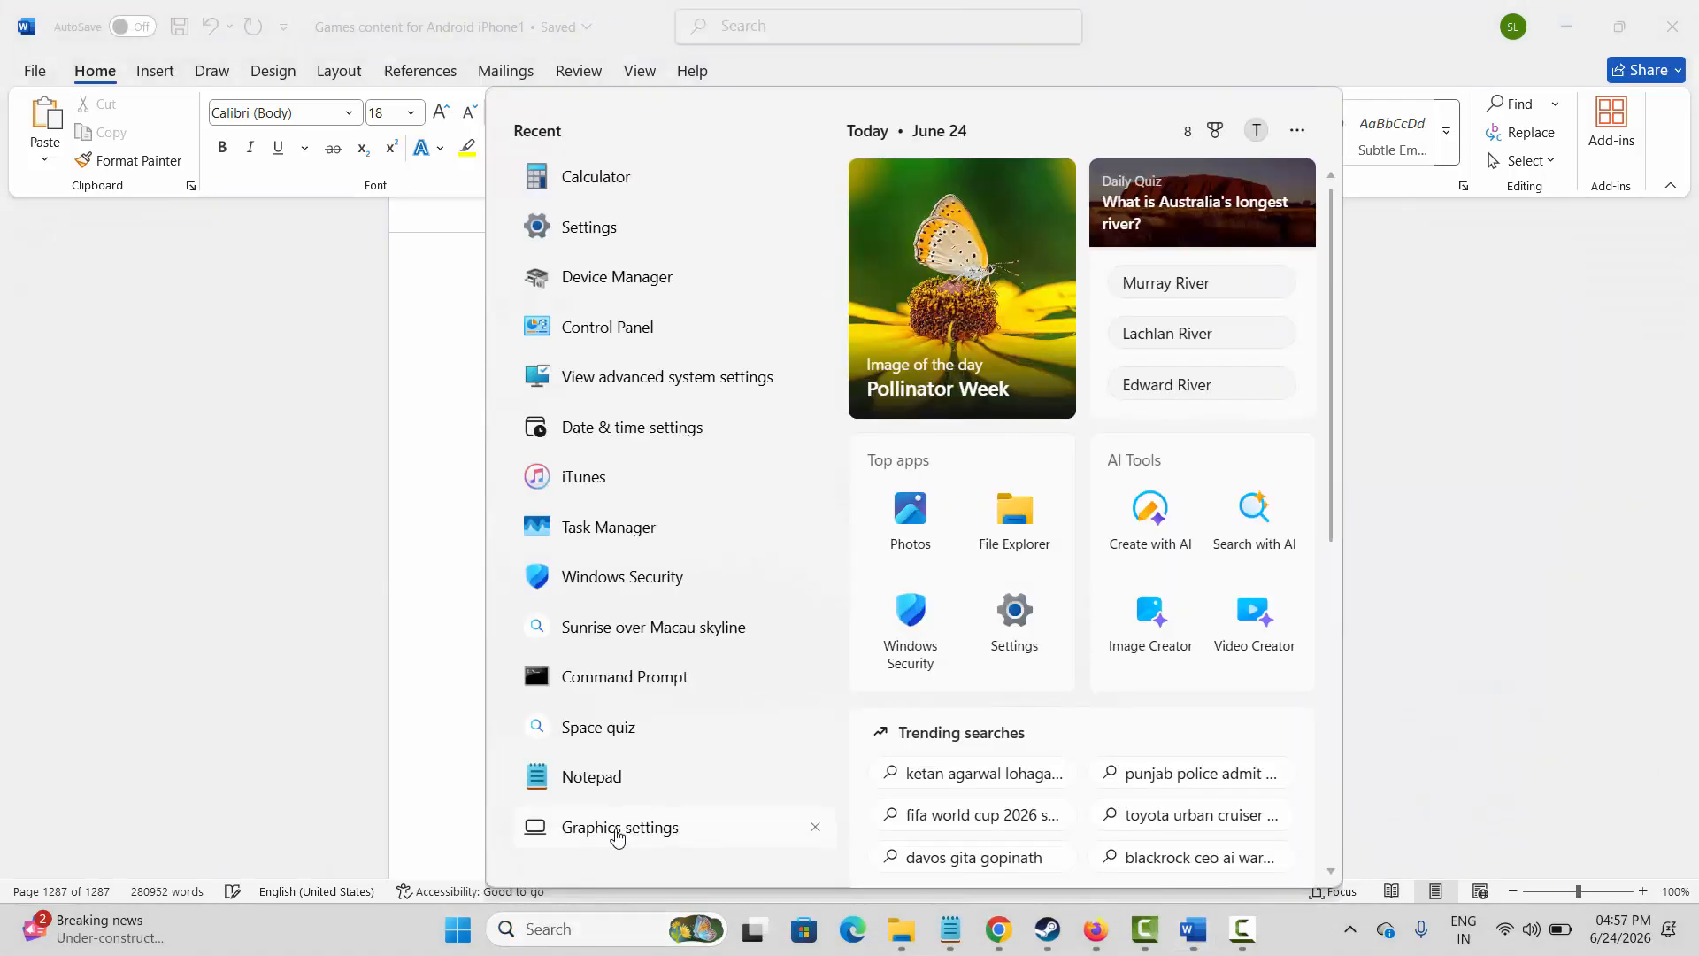
{"action": "left_click", "coordinate": [610, 829]}
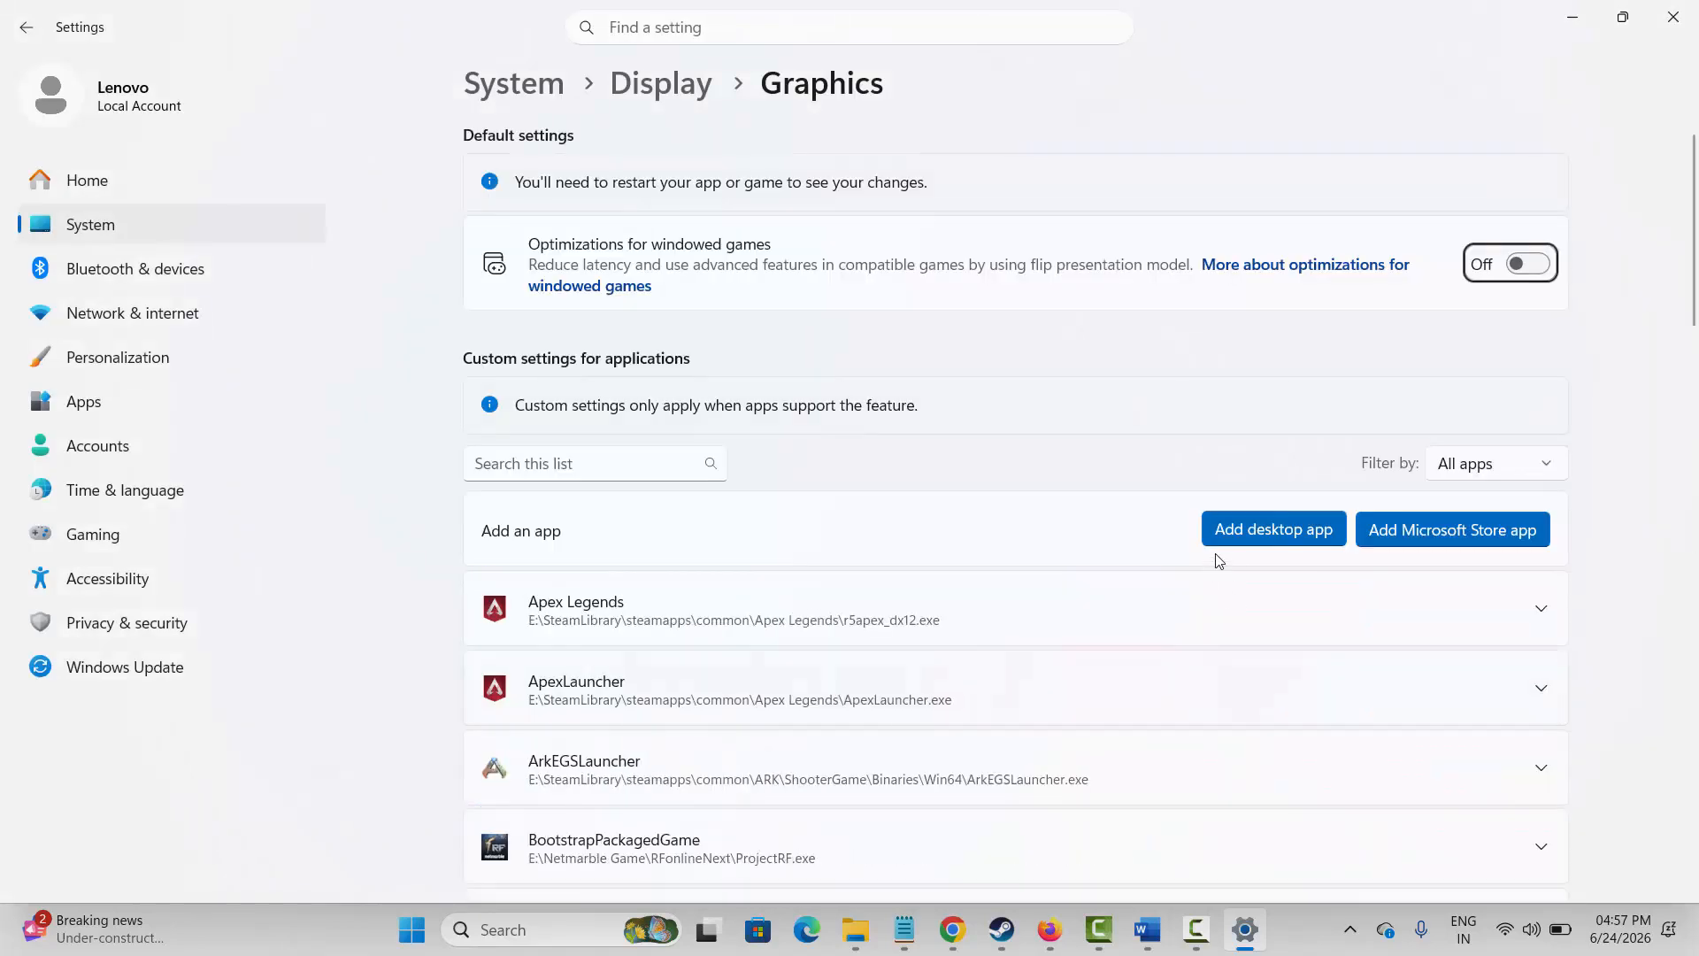
{"action": "left_click", "coordinate": [1255, 535]}
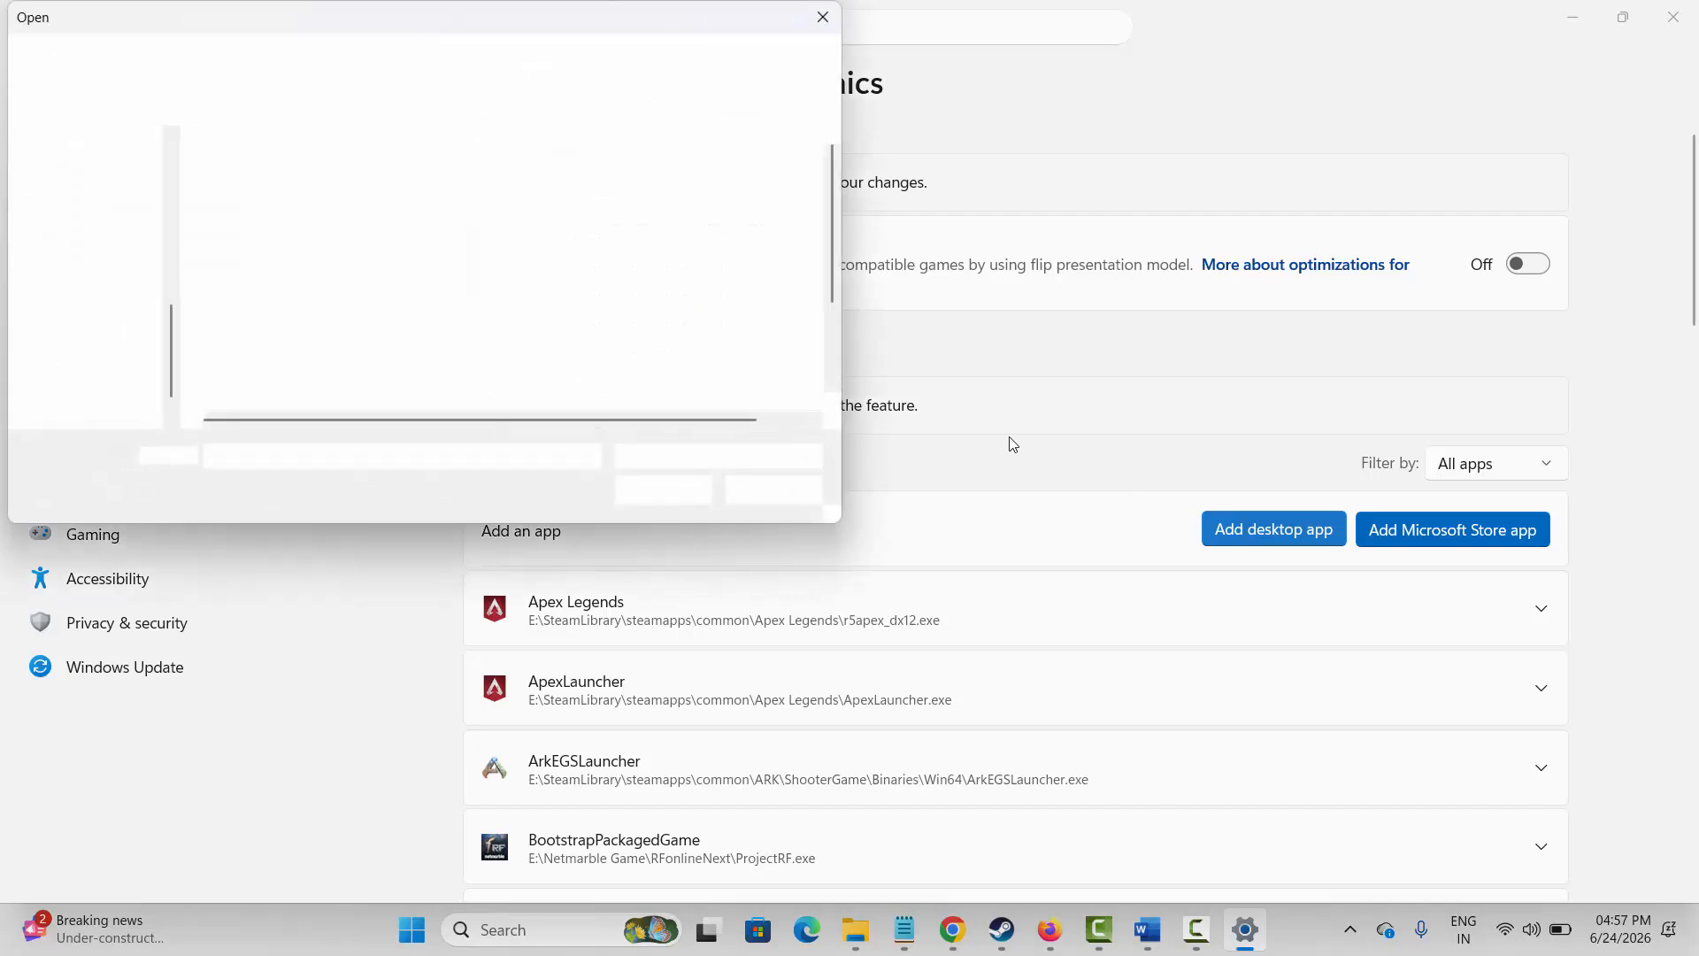
{"action": "left_click", "coordinate": [741, 489]}
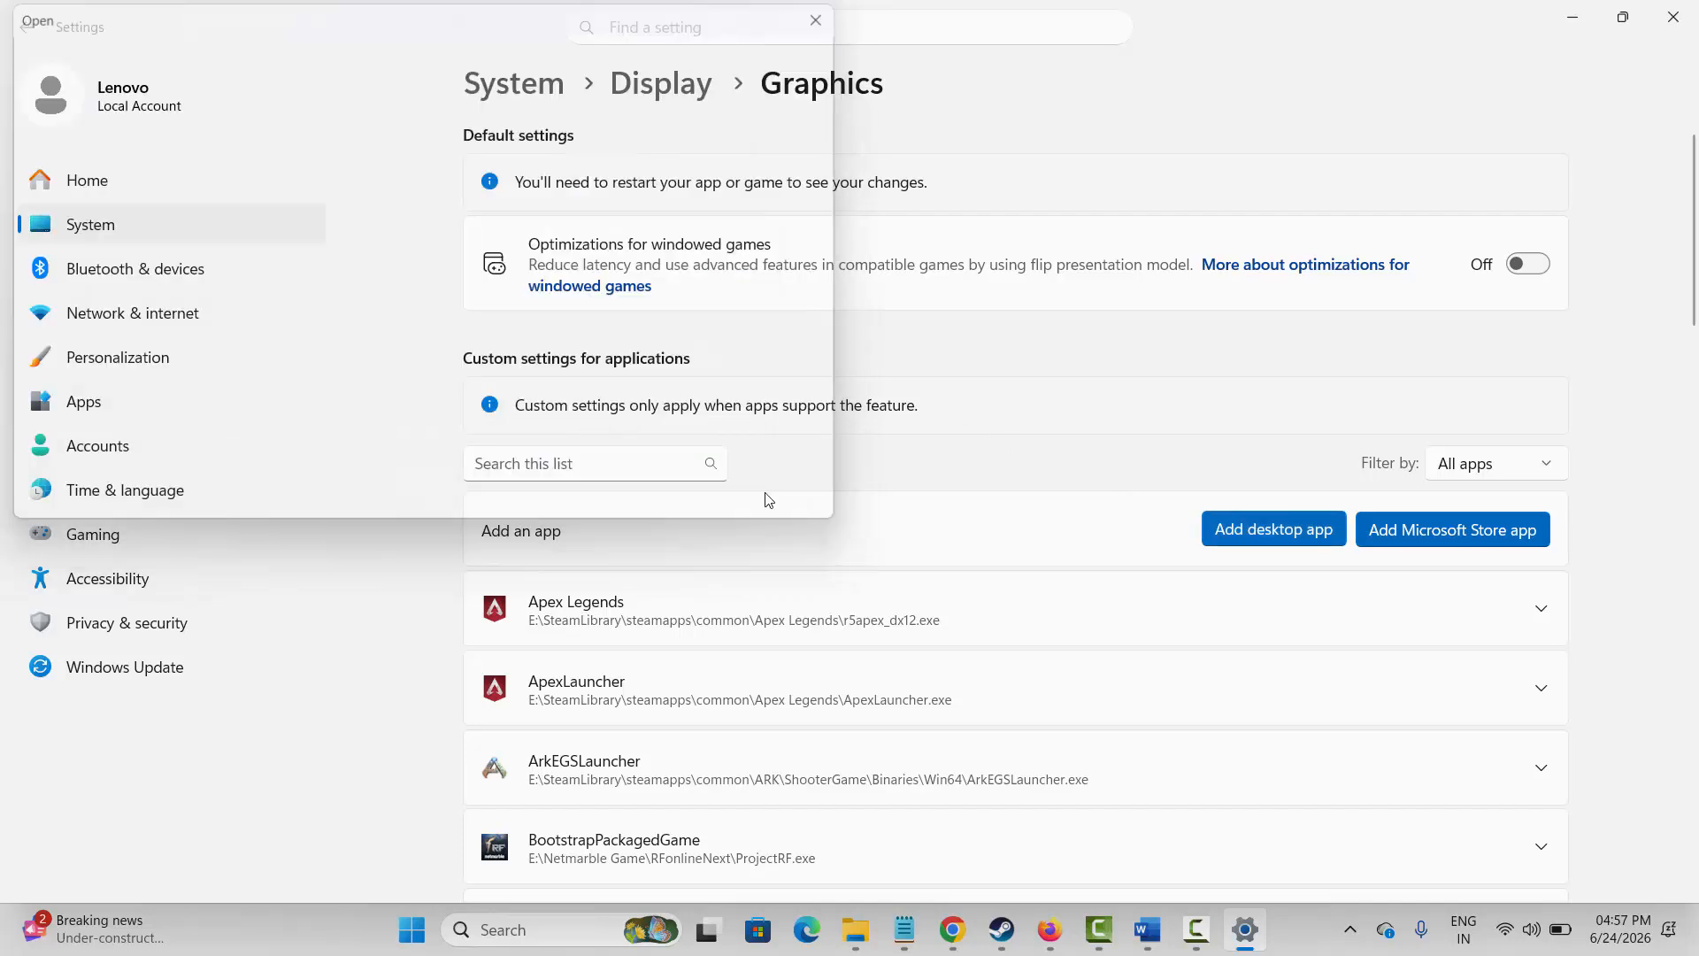
Step: Set the GPU preference of MortalShell2.exe to High Performance (Intel(R) UHD Graphics) and close Settings
{"action": "scroll", "coordinate": [1302, 687], "scroll_direction": "down", "scroll_amount": 5}
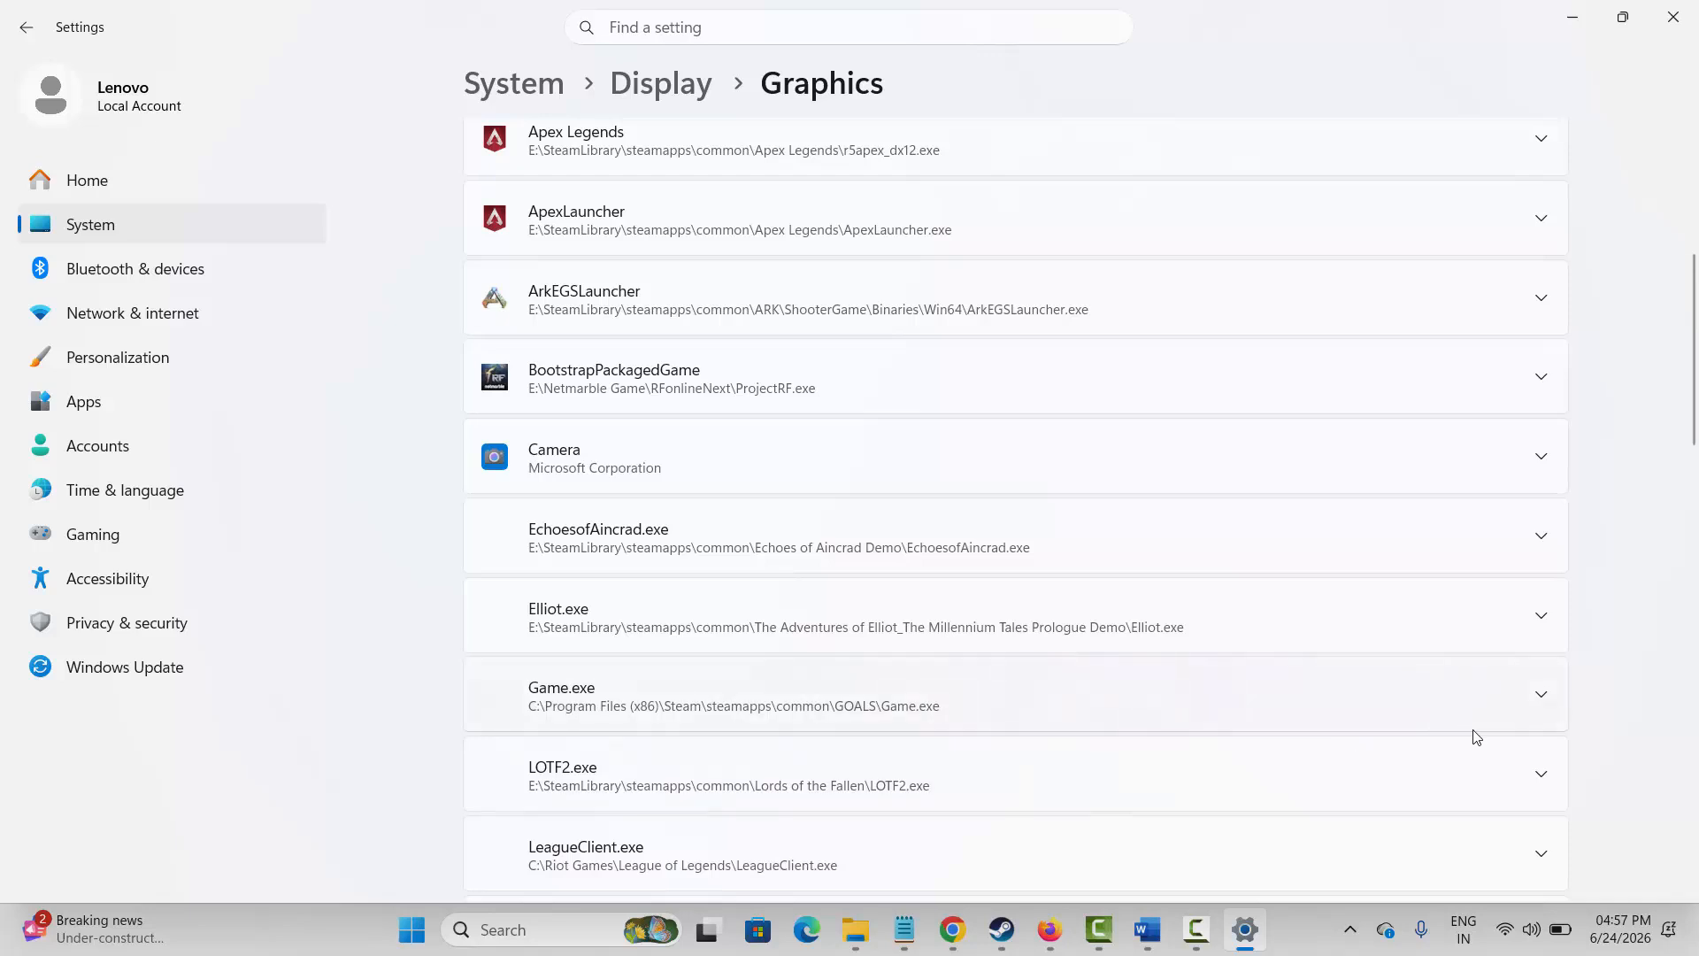
{"action": "scroll", "coordinate": [1472, 732], "scroll_direction": "down", "scroll_amount": 3}
{"action": "scroll", "coordinate": [1451, 745], "scroll_direction": "down", "scroll_amount": 1}
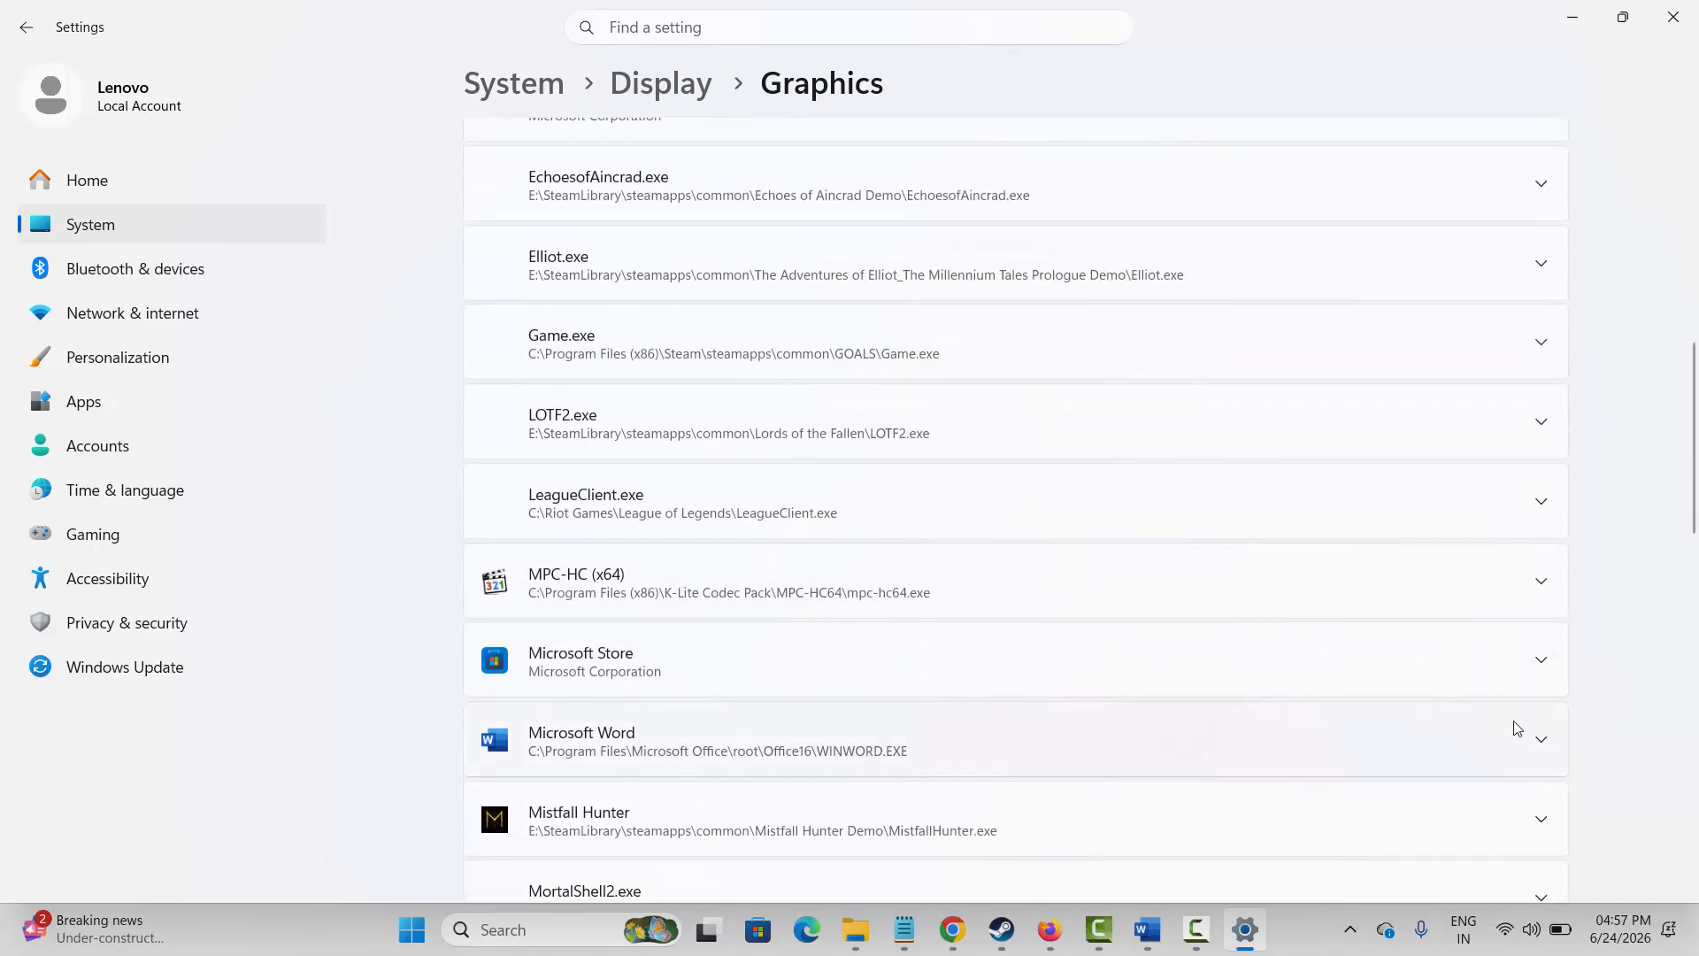
{"action": "scroll", "coordinate": [1517, 730], "scroll_direction": "down", "scroll_amount": 2}
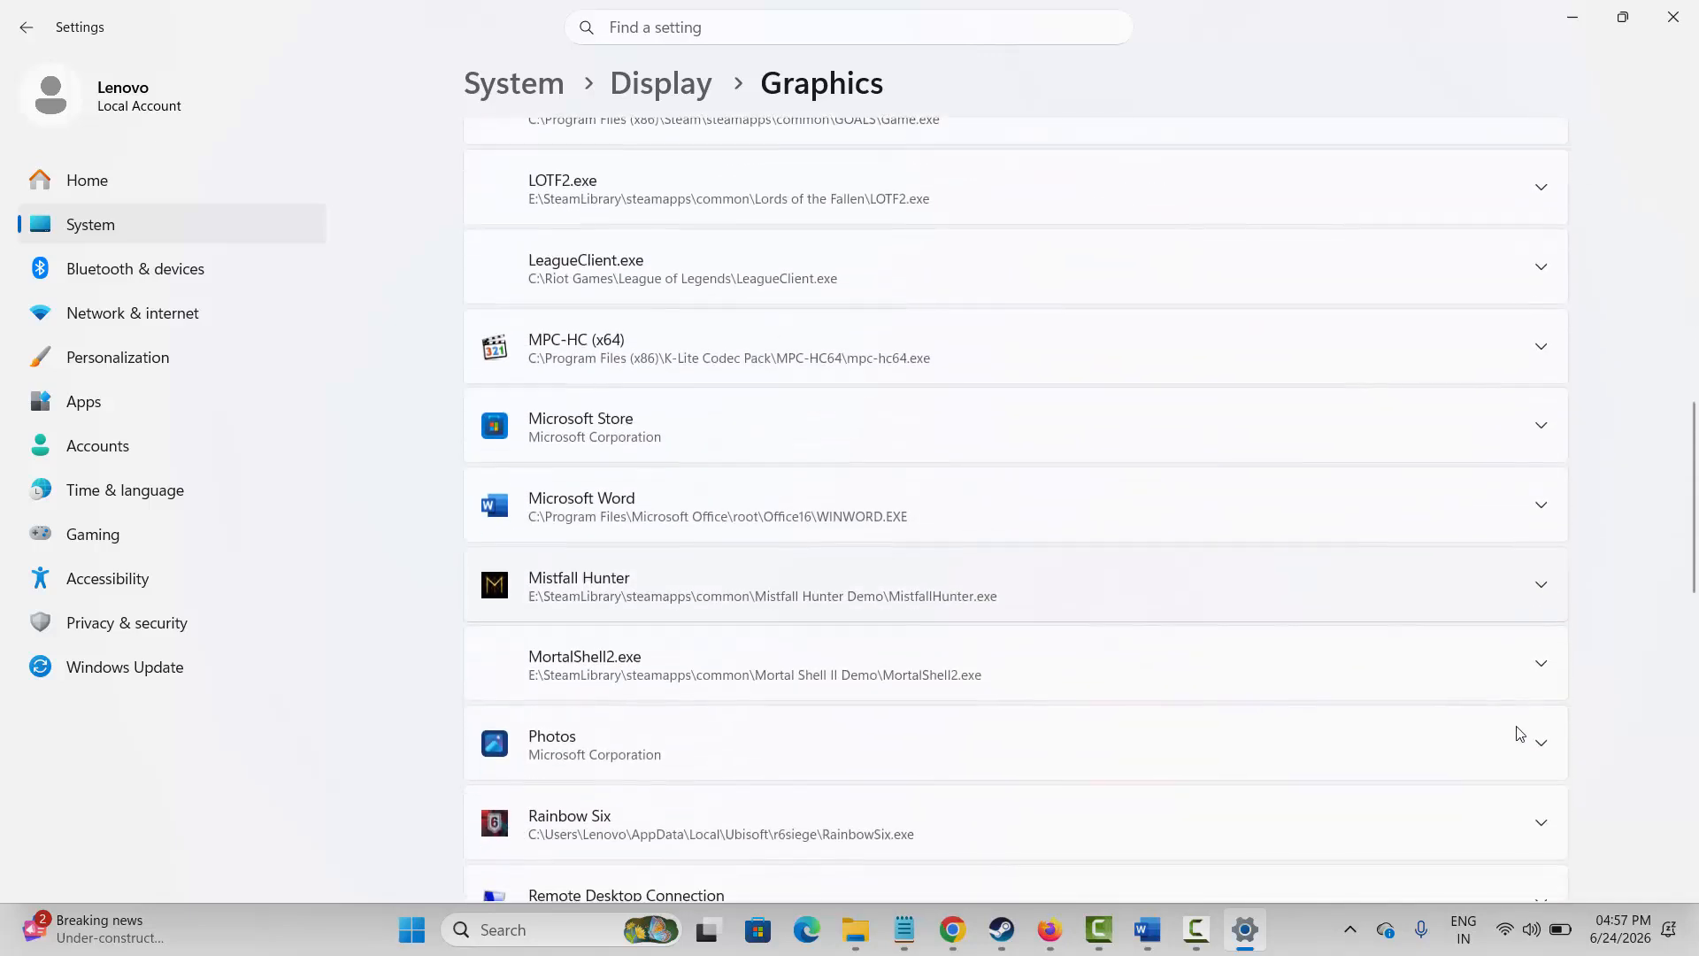
{"action": "left_click", "coordinate": [1555, 675]}
{"action": "left_click", "coordinate": [1352, 729]}
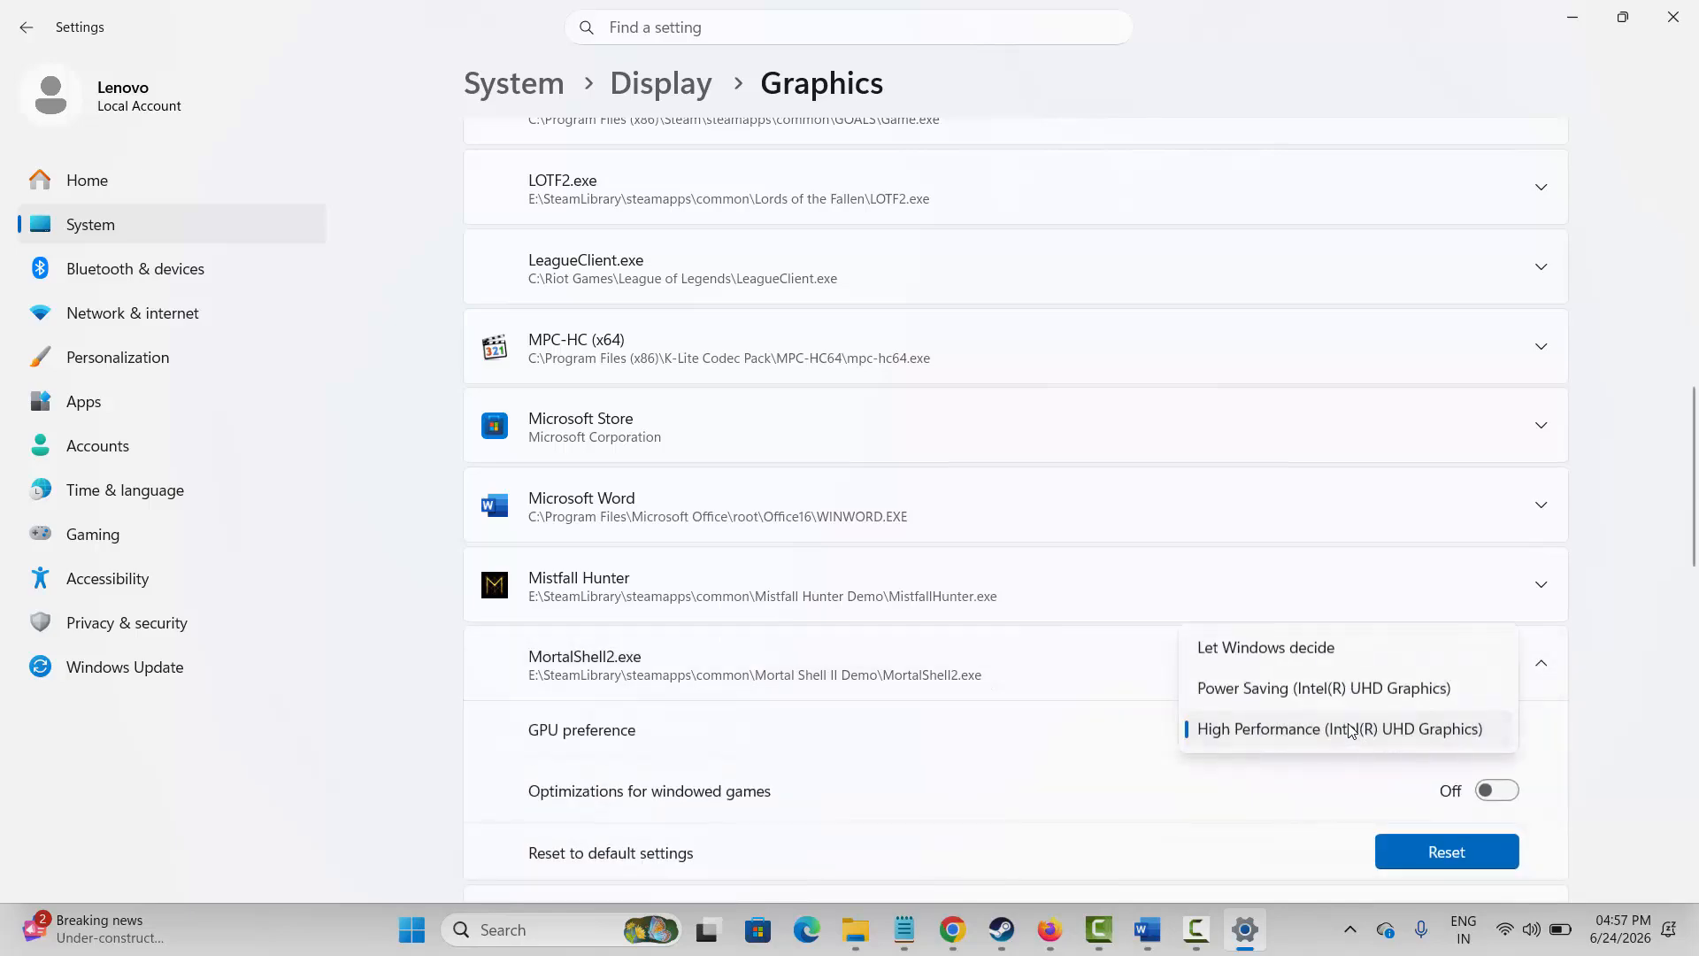
{"action": "left_click", "coordinate": [1351, 729]}
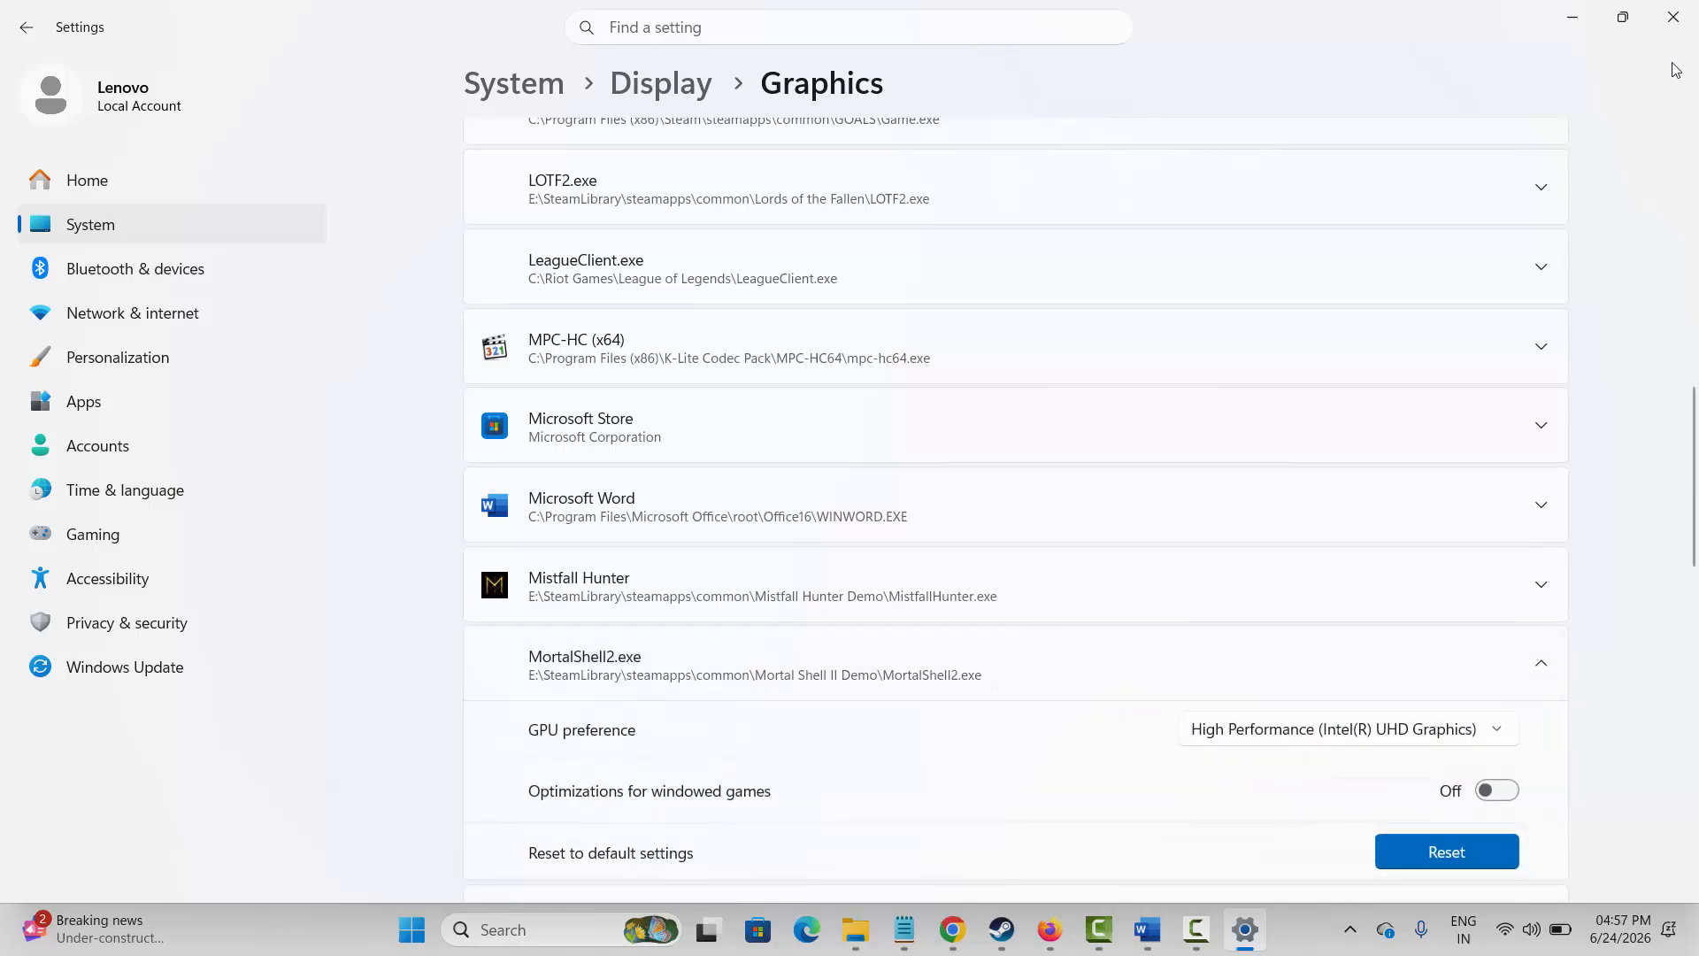
{"action": "left_click", "coordinate": [1673, 17]}
Step: Read Method 17: Reinstall HITMAN World of Assassination Game in the Word notes
{"action": "scroll", "coordinate": [673, 699], "scroll_direction": "down", "scroll_amount": 1}
{"action": "scroll", "coordinate": [672, 700], "scroll_direction": "down", "scroll_amount": 1}
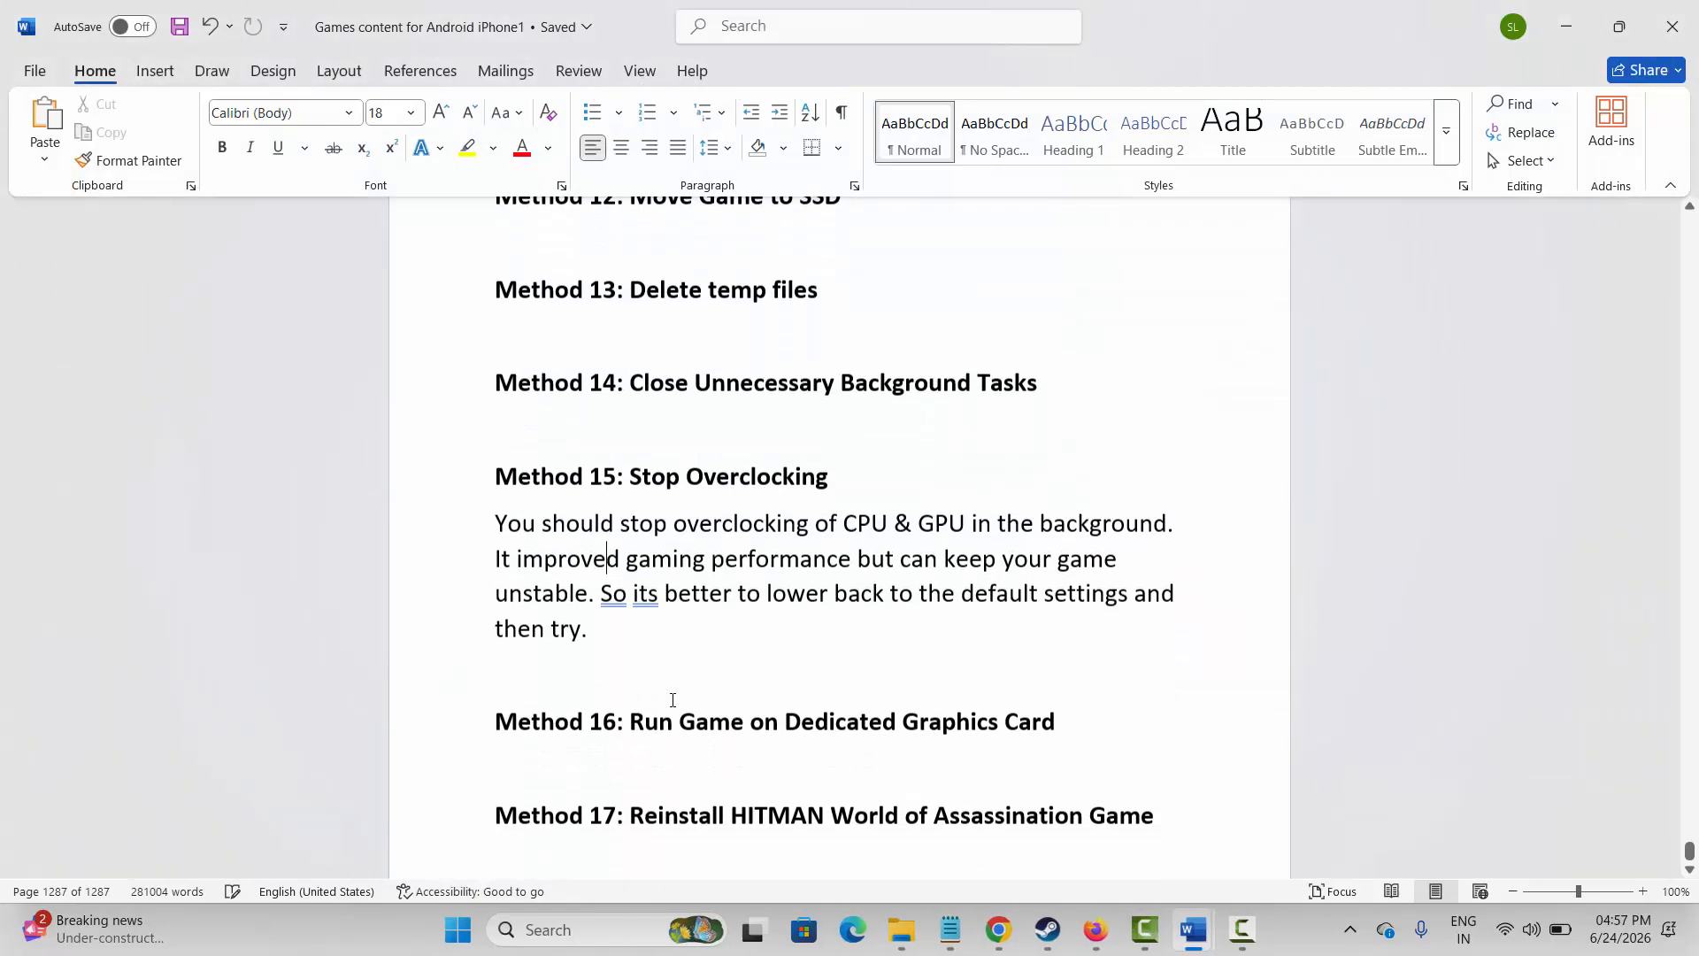
{"action": "left_click", "coordinate": [438, 828]}
{"action": "left_click", "coordinate": [596, 855]}
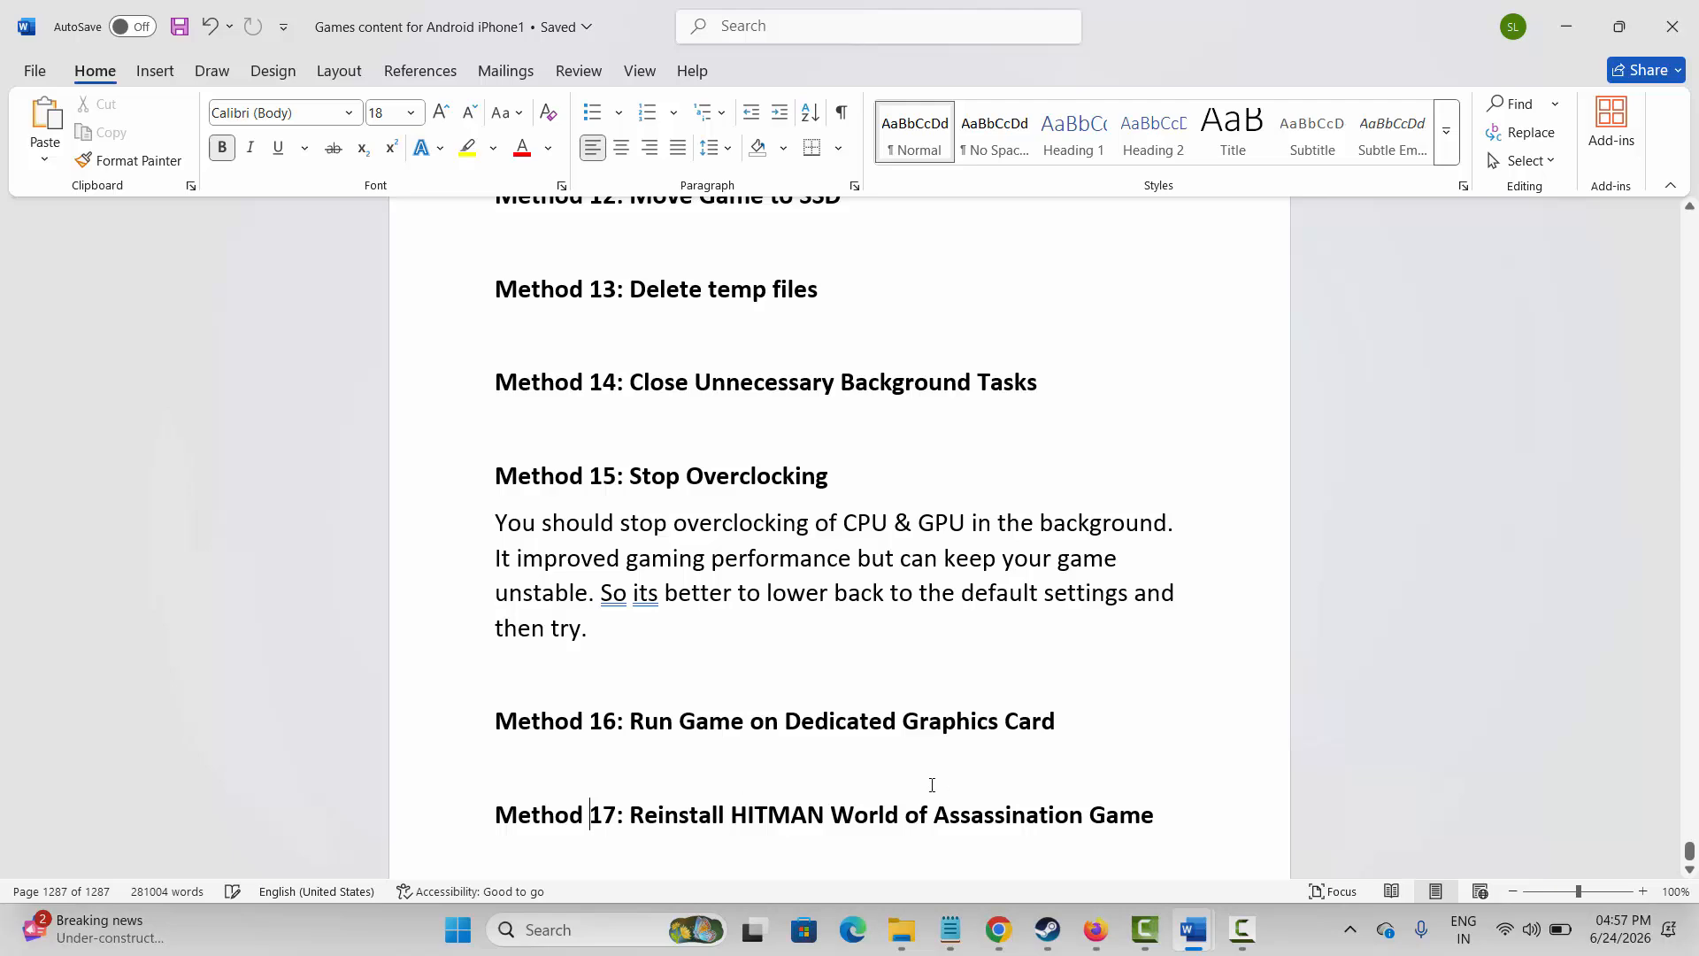
Step: Switch to Steam, bring up the uninstall confirmation for Sand Playtest, and cancel it
{"action": "left_click", "coordinate": [1048, 930]}
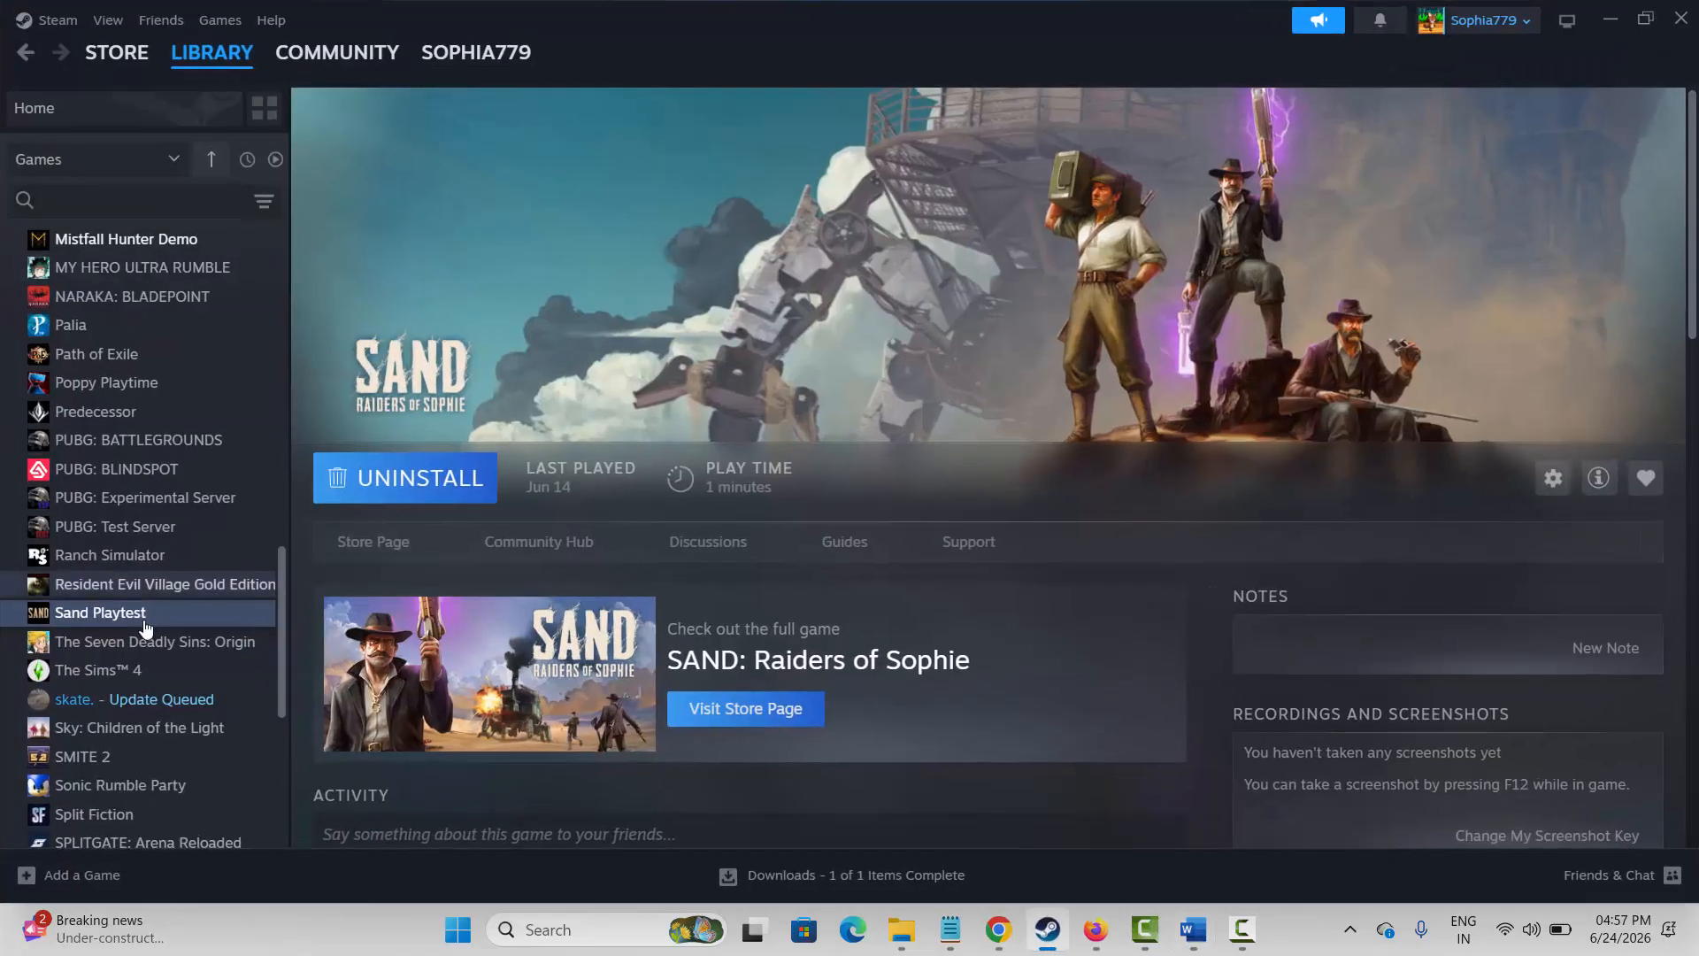
{"action": "right_click", "coordinate": [134, 613]}
{"action": "mouse_move", "coordinate": [182, 742]}
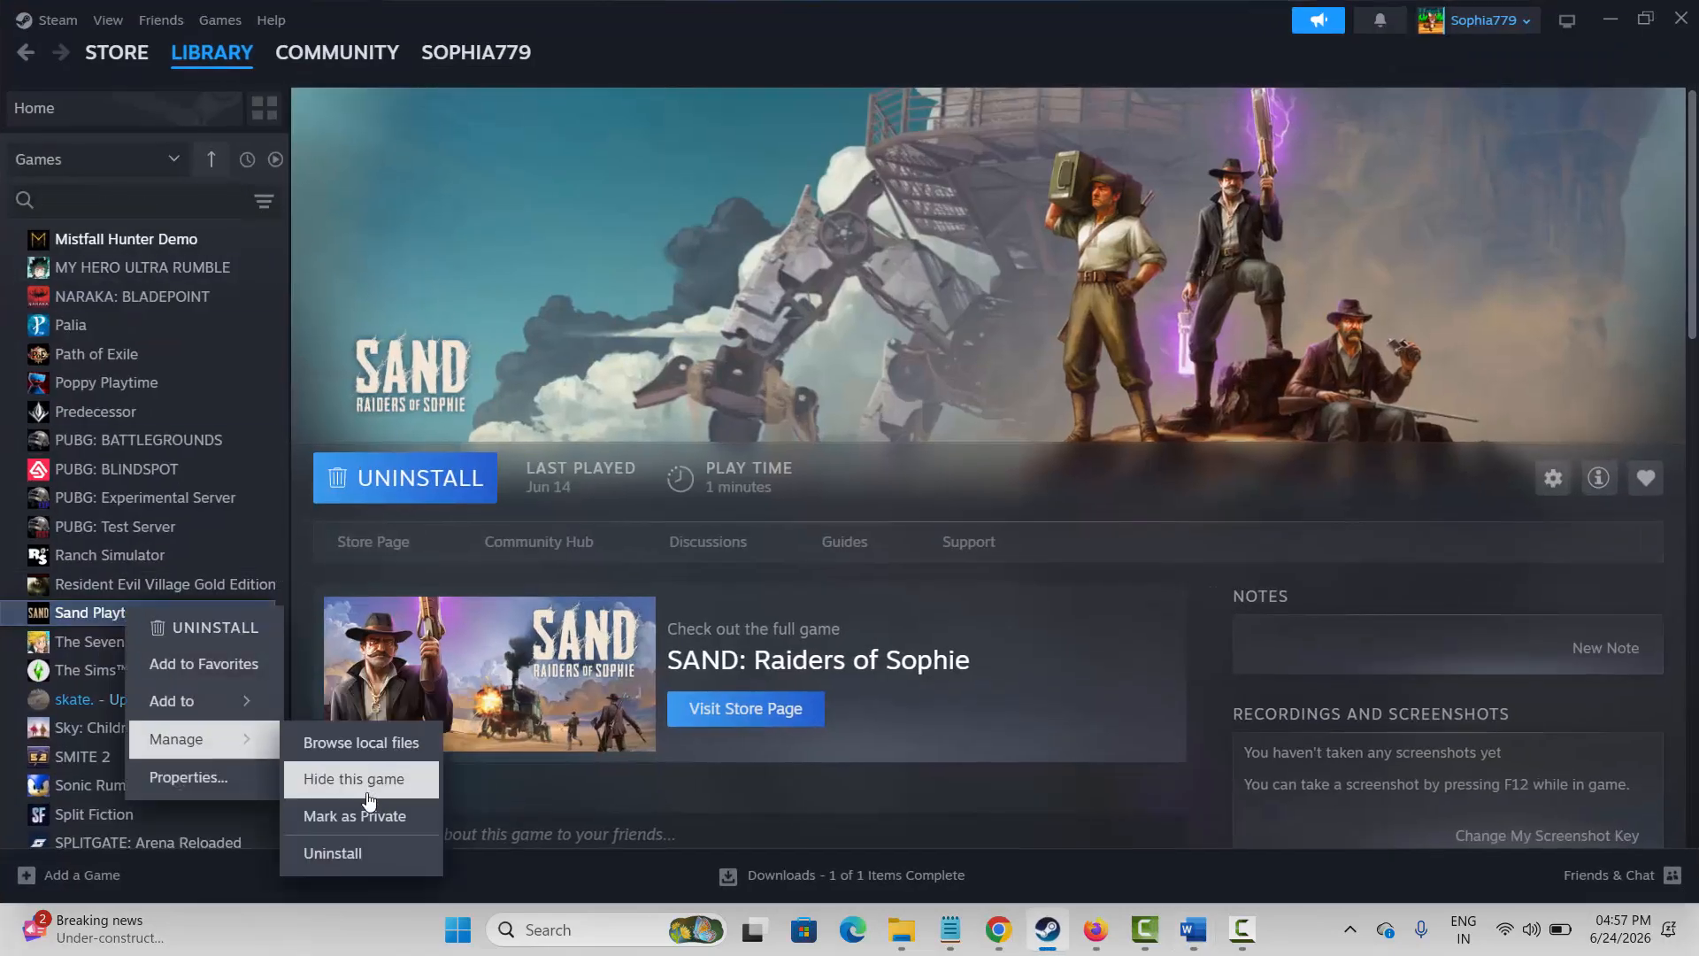
{"action": "left_click", "coordinate": [329, 854]}
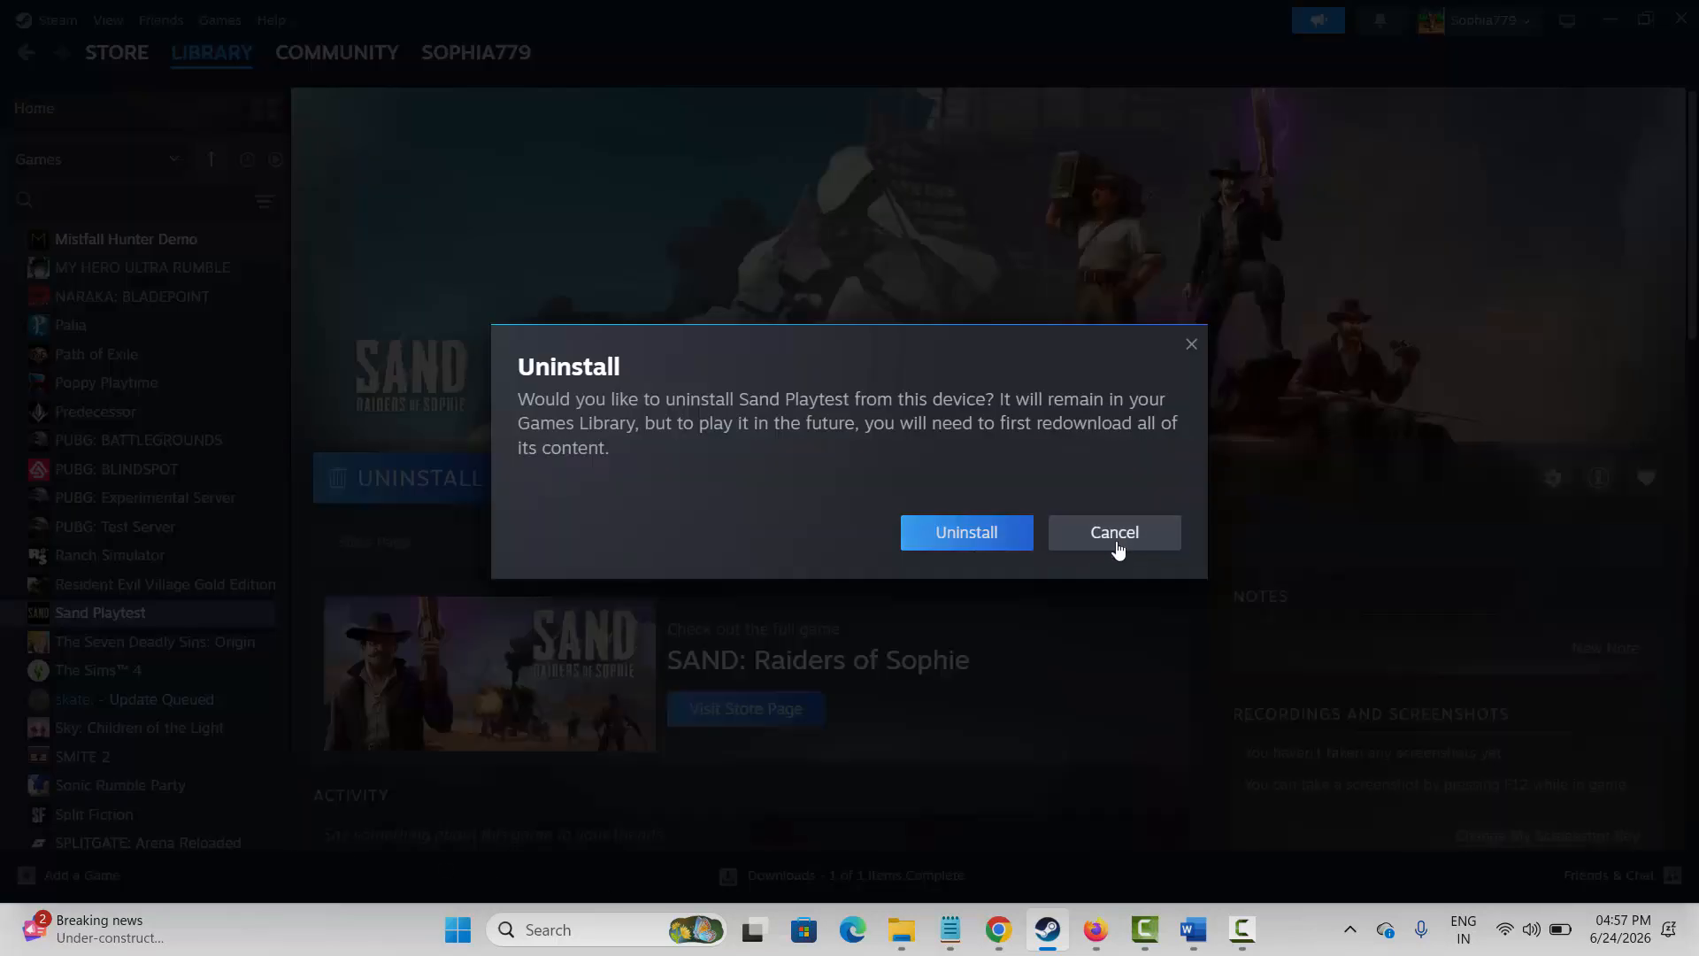
{"action": "left_click", "coordinate": [1113, 538]}
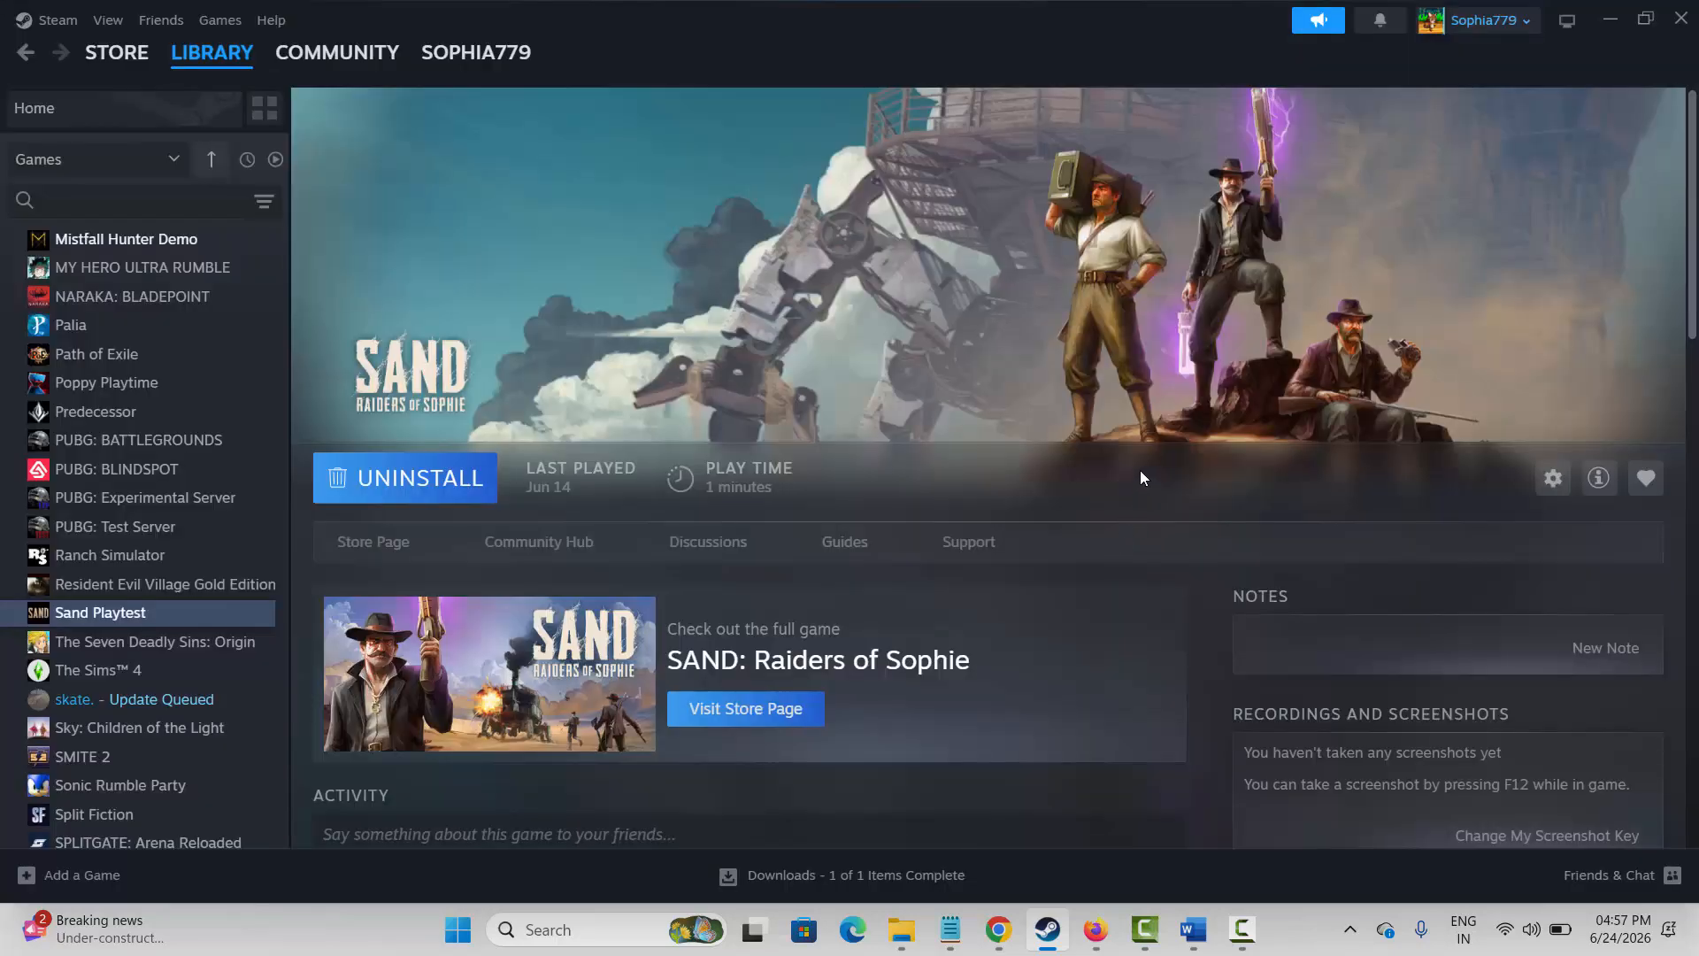
Step: Display the HITMAN World of Assassination page in the Steam store
{"action": "left_click", "coordinate": [118, 55]}
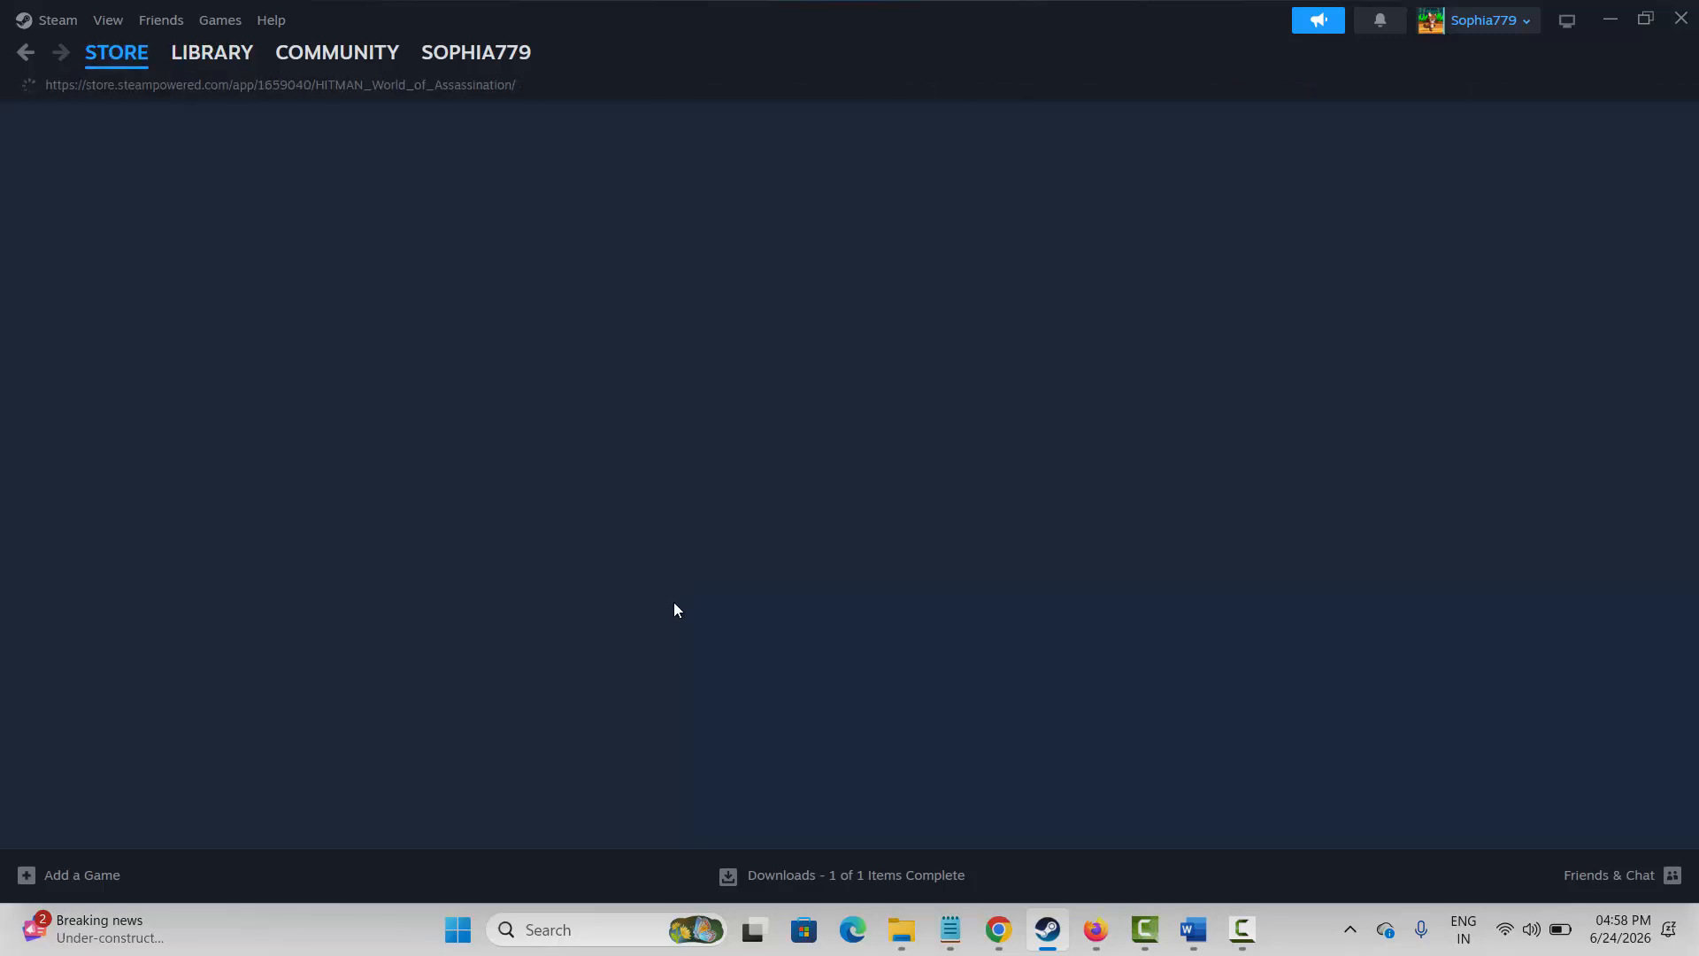